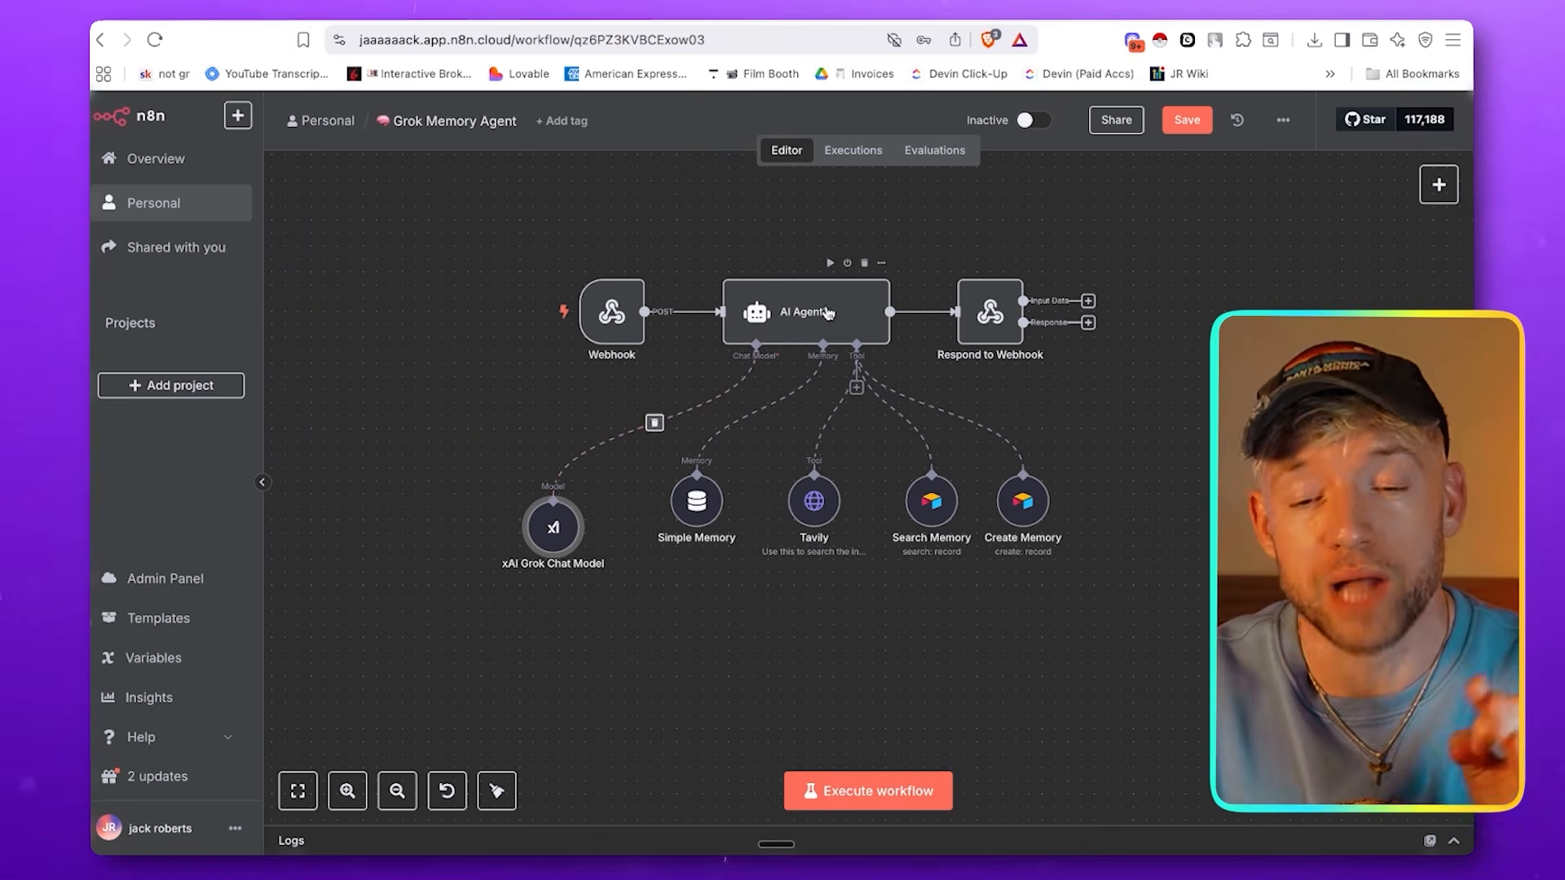
Examine the Grok Memory Agent workflow's nodes in n8n and the GROK agent's chat reply in Lovable
click(941, 14)
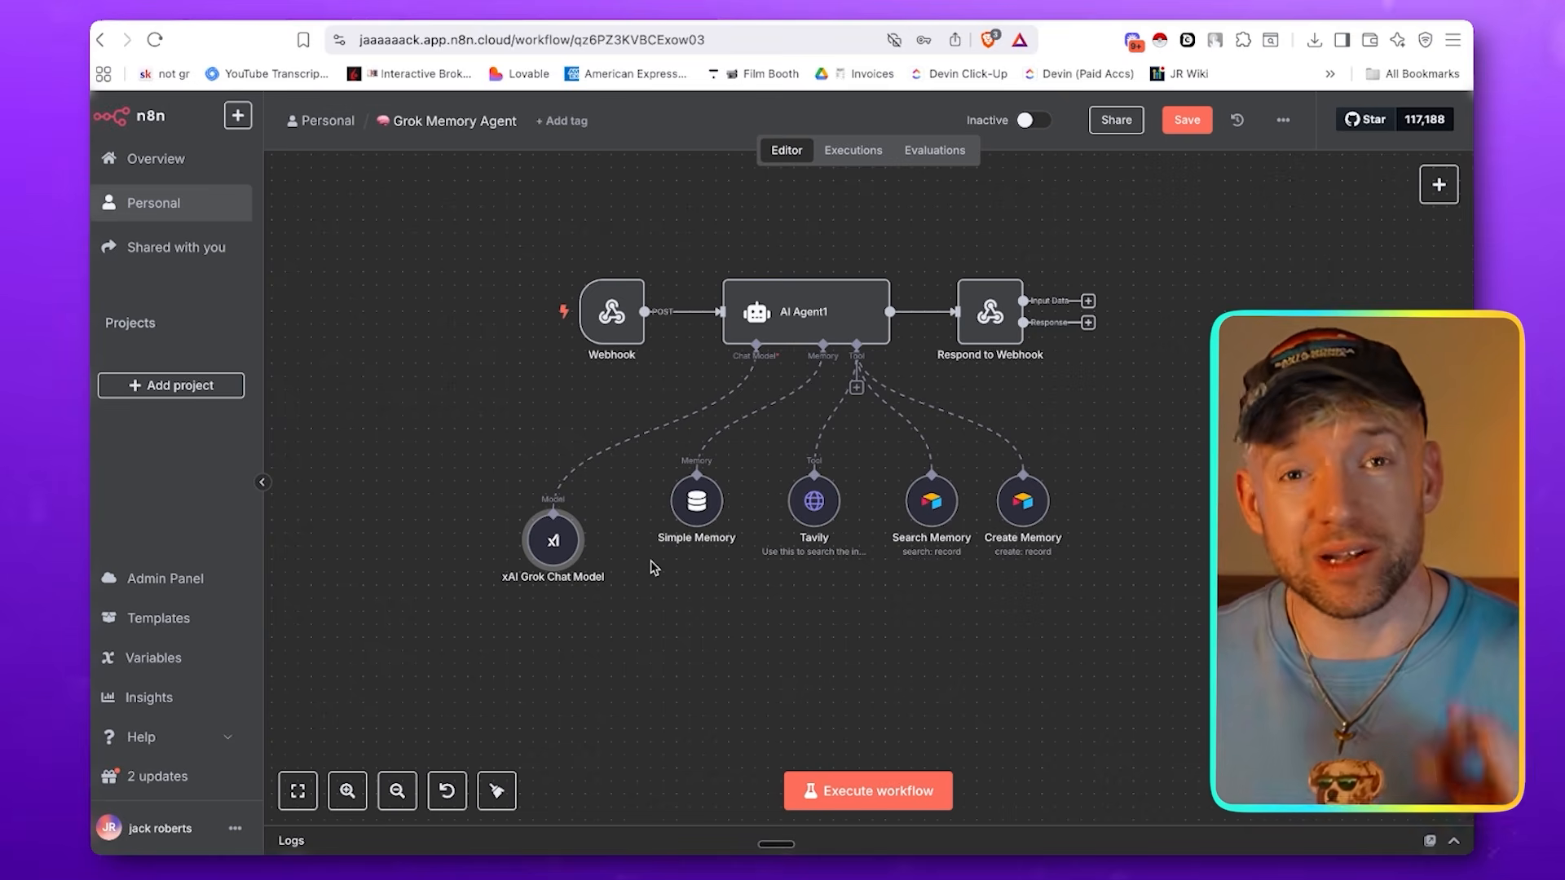
scroll(615, 545, up, 5)
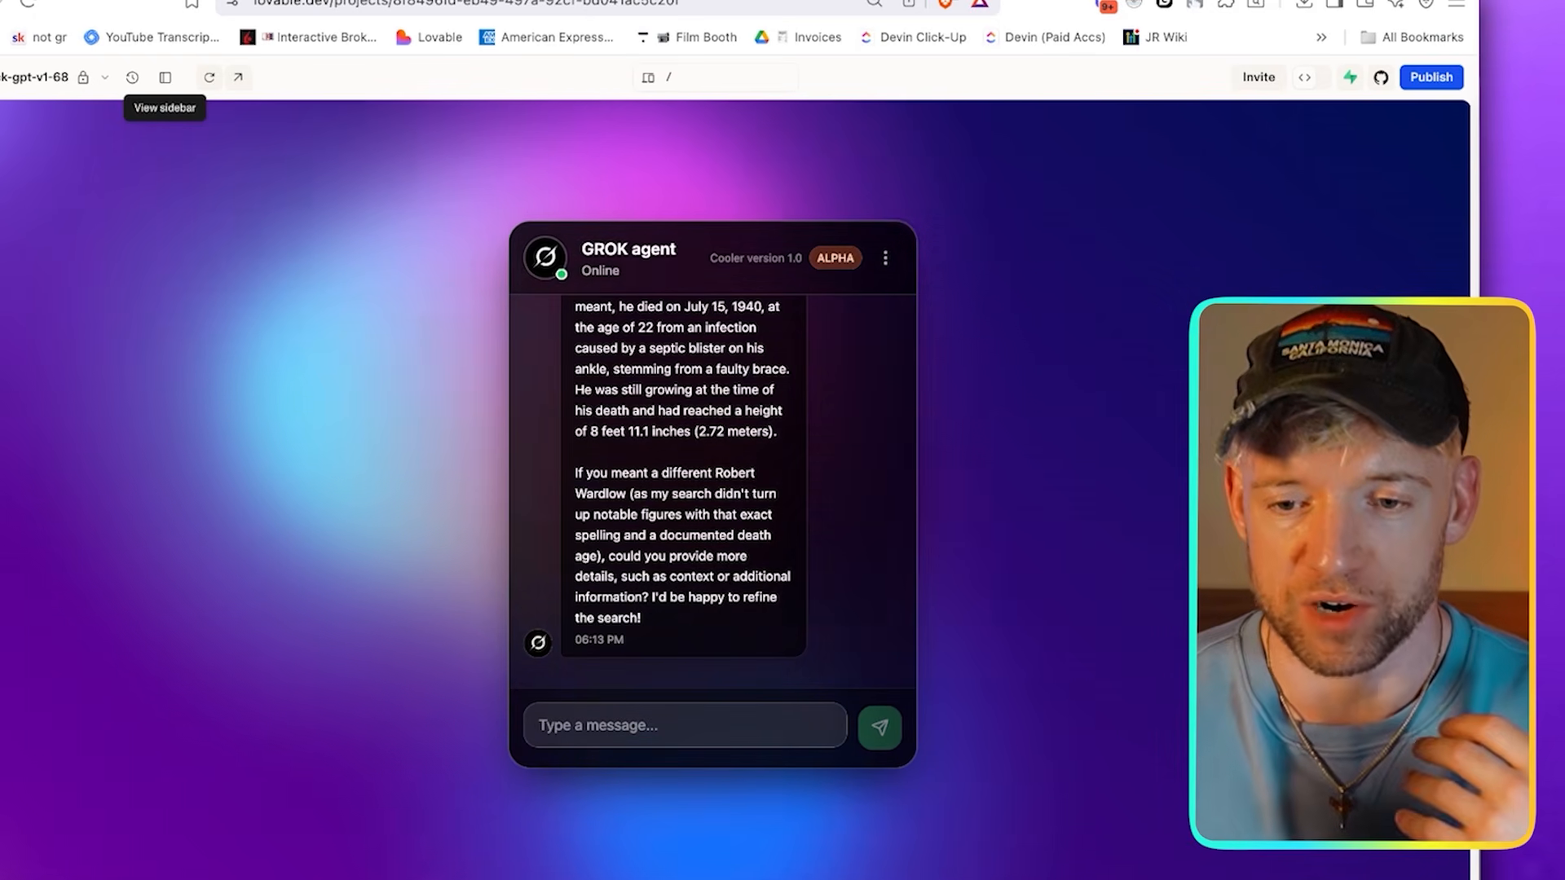
click(1059, 2)
drag(524, 565, 555, 538)
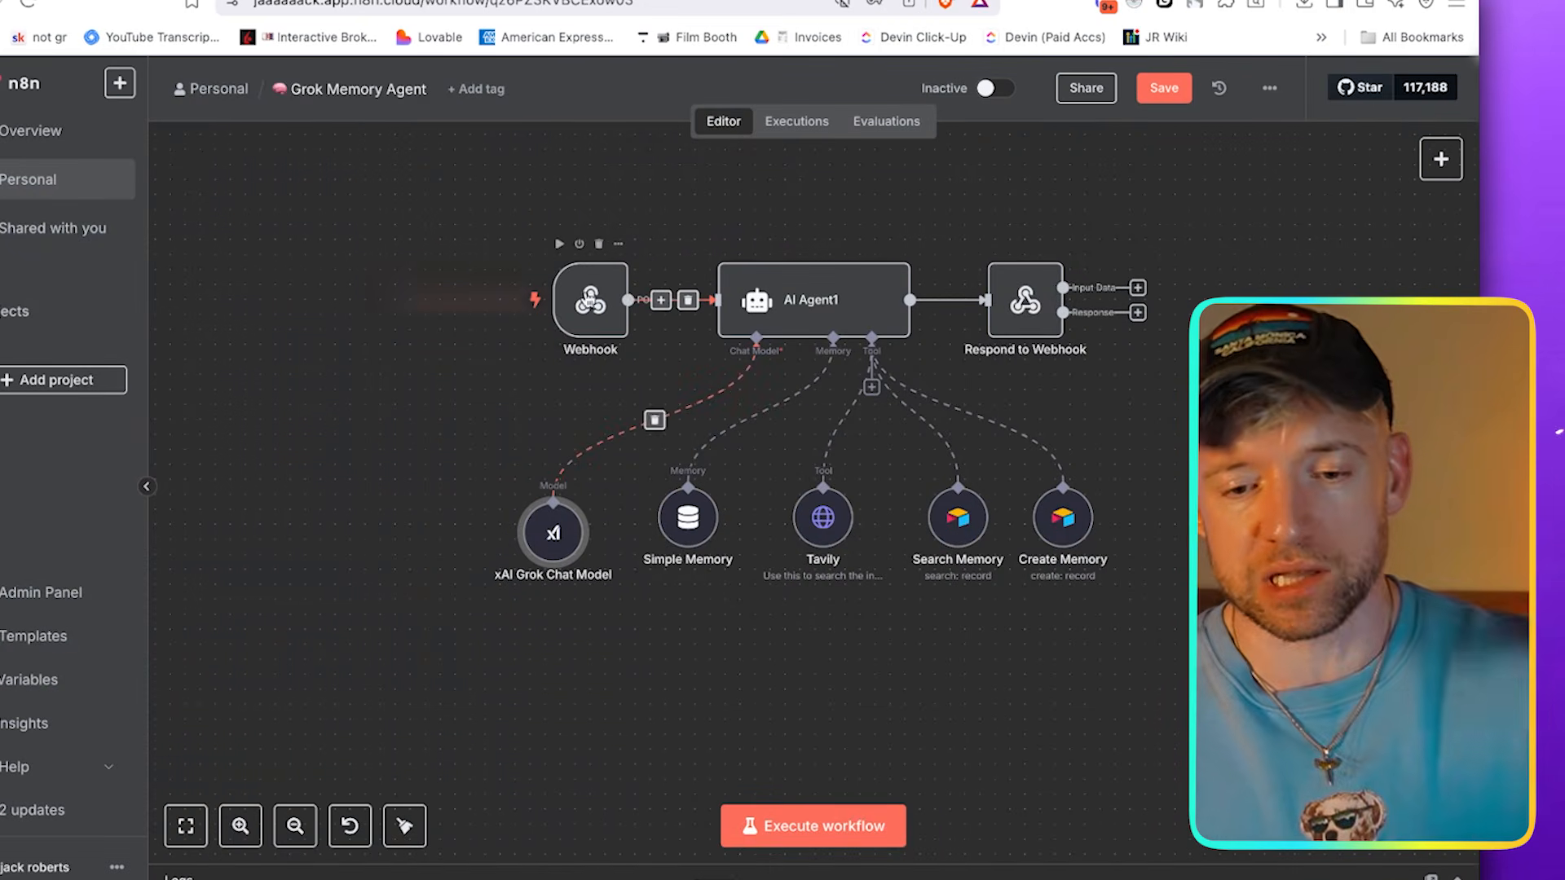
mouse_move(592, 313)
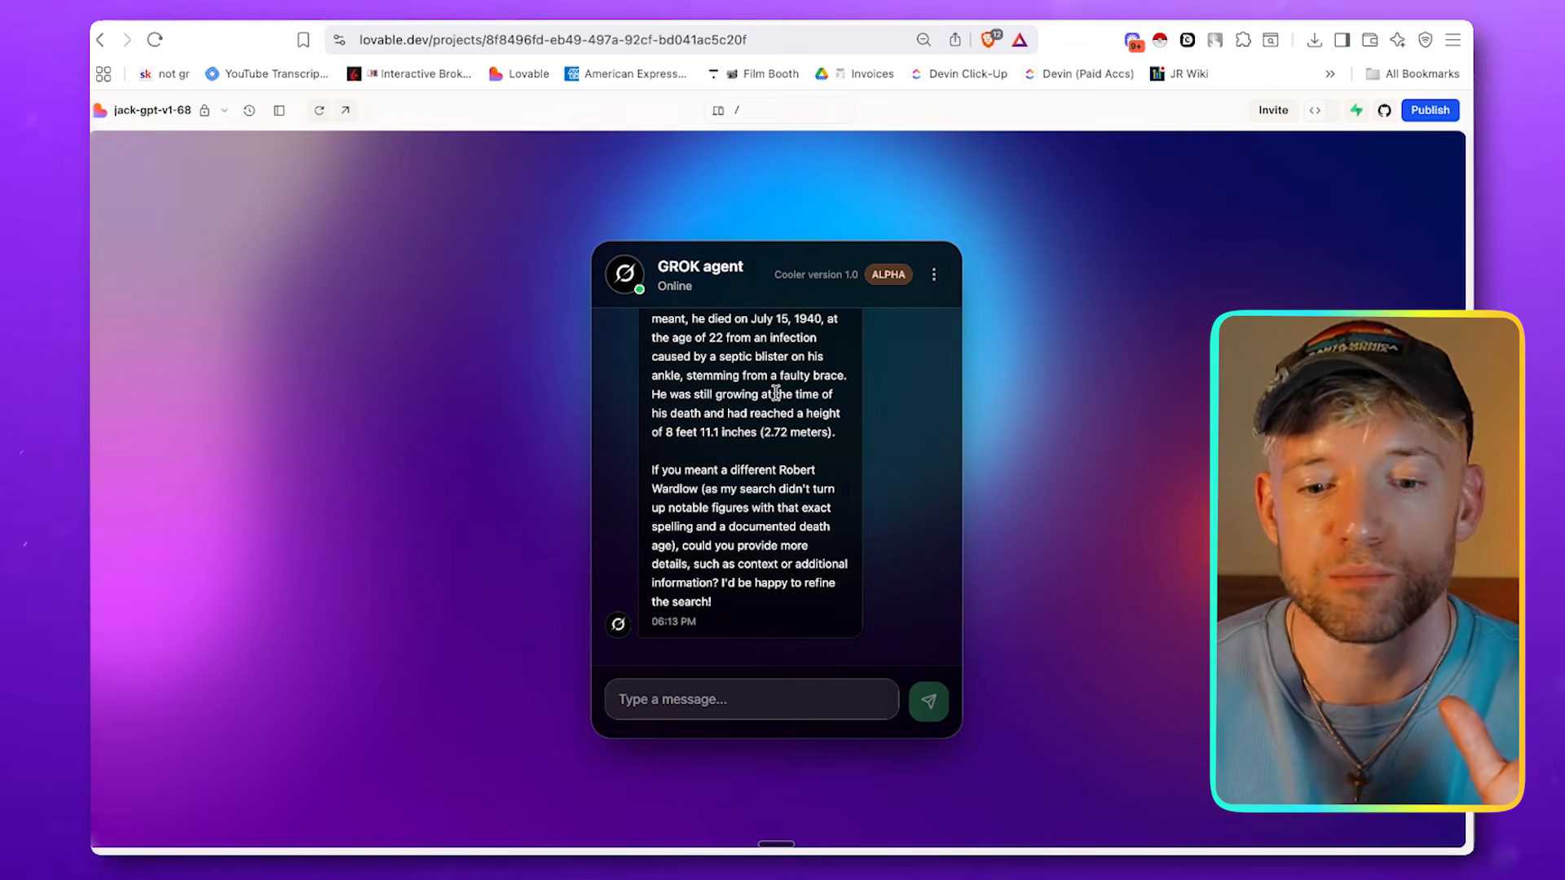
scroll(776, 393, up, 10)
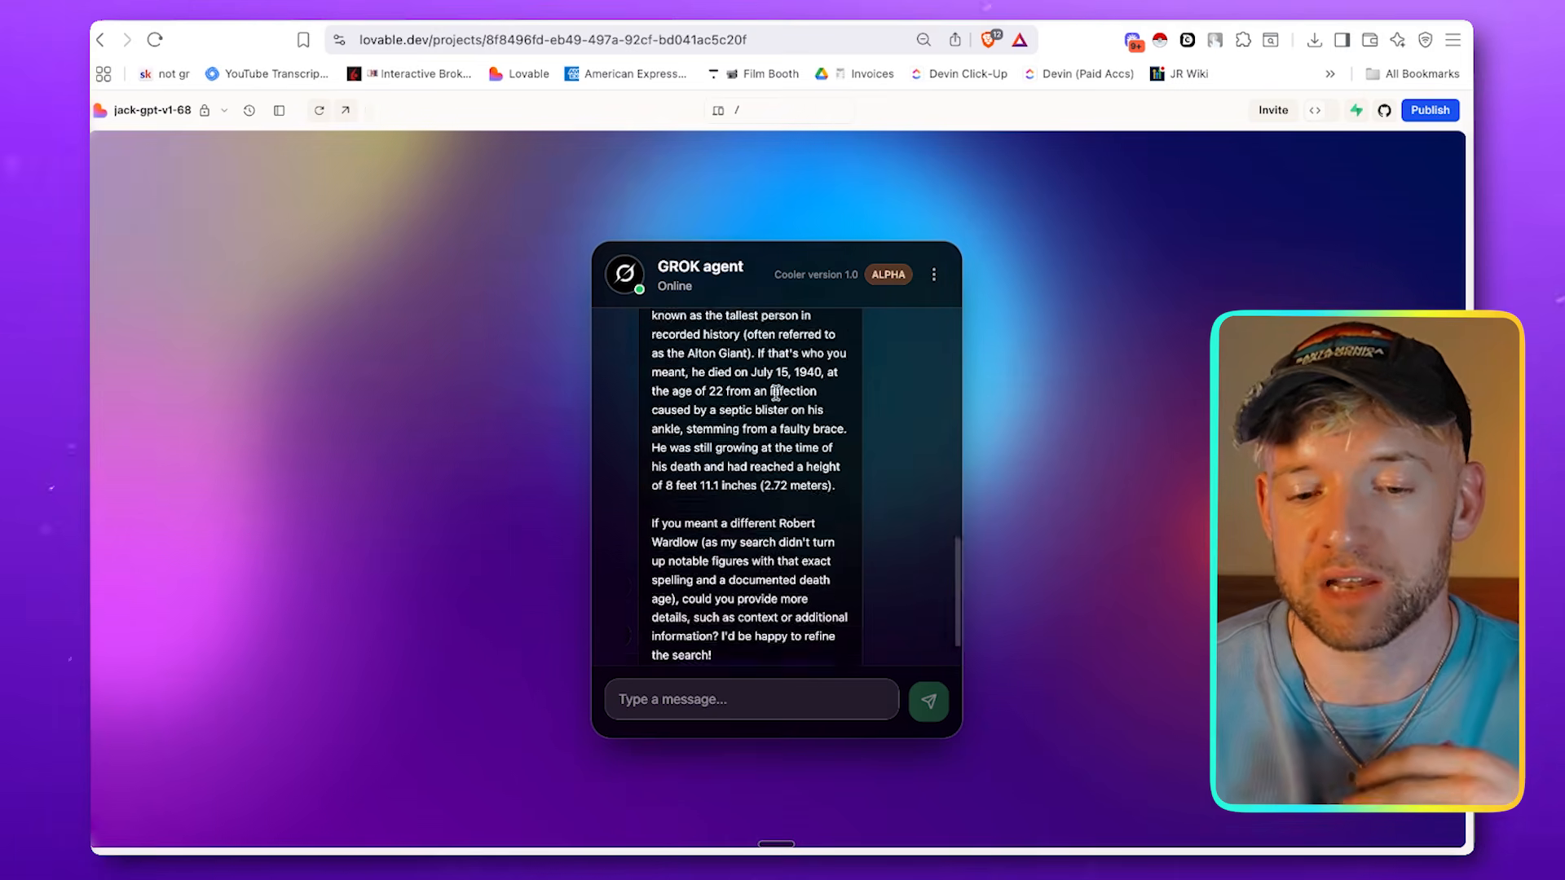
scroll(775, 393, down, 10)
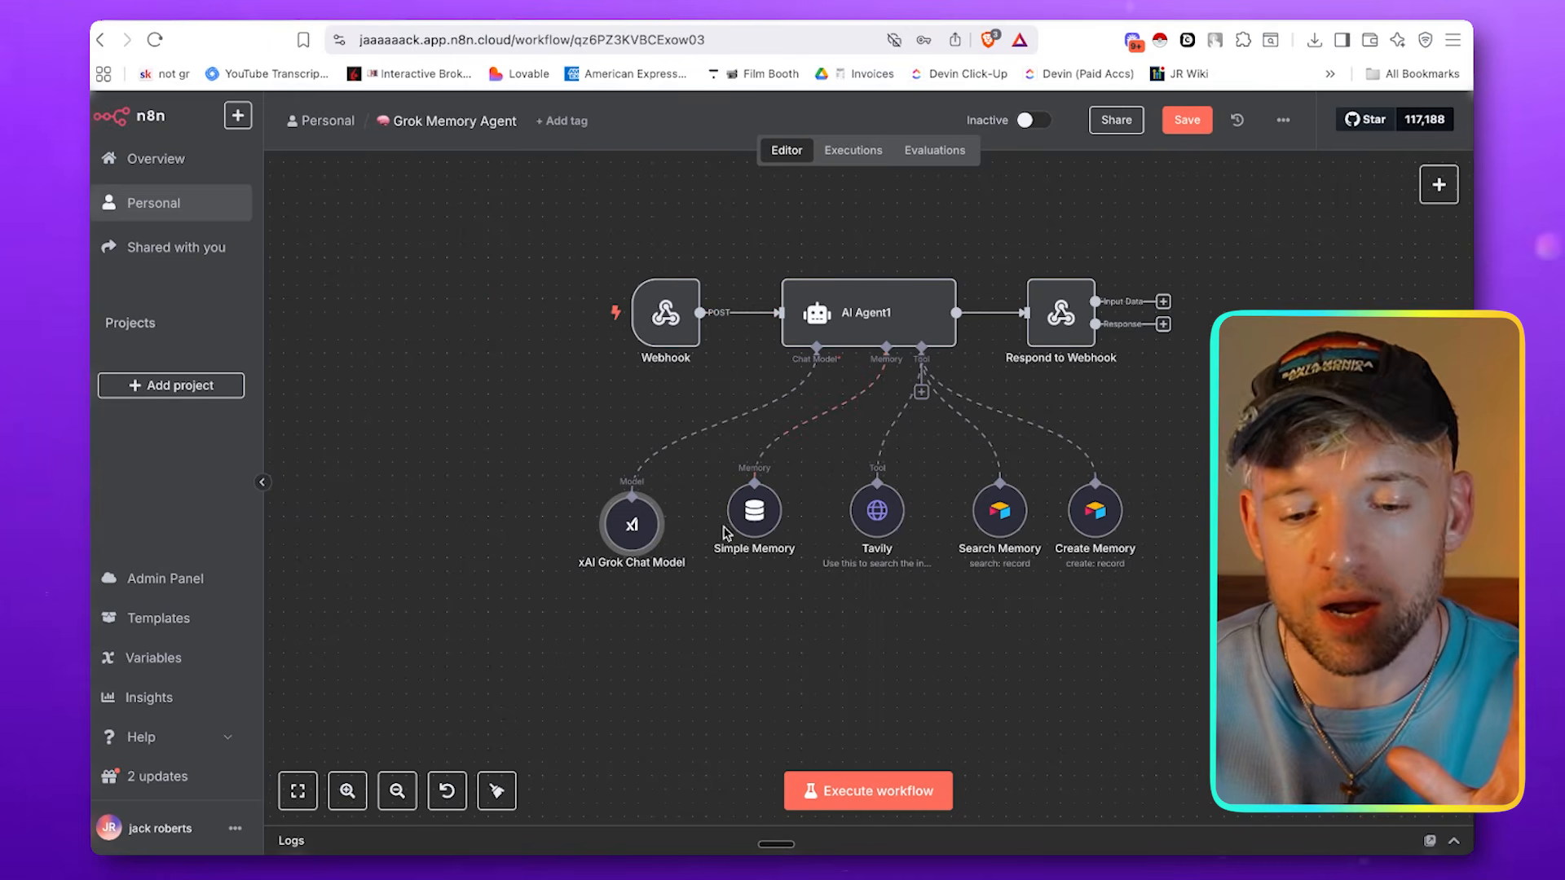
Reposition the Simple Memory node beside the xAI Grok Chat Model and move the Tavily node lower in the workflow
drag(760, 530, 729, 534)
drag(877, 514, 851, 562)
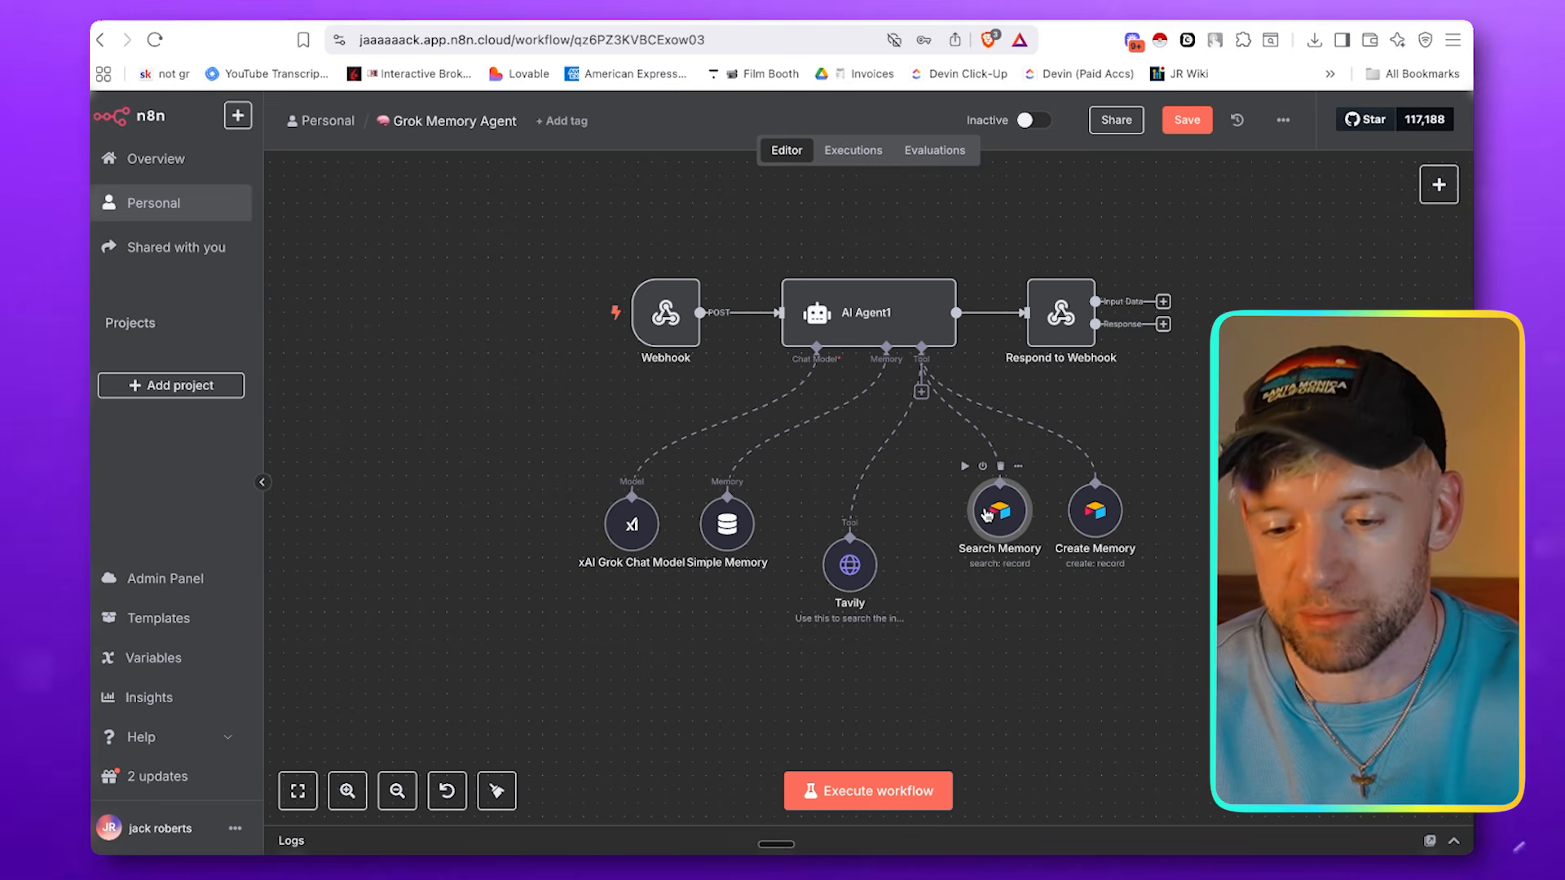
click(1089, 518)
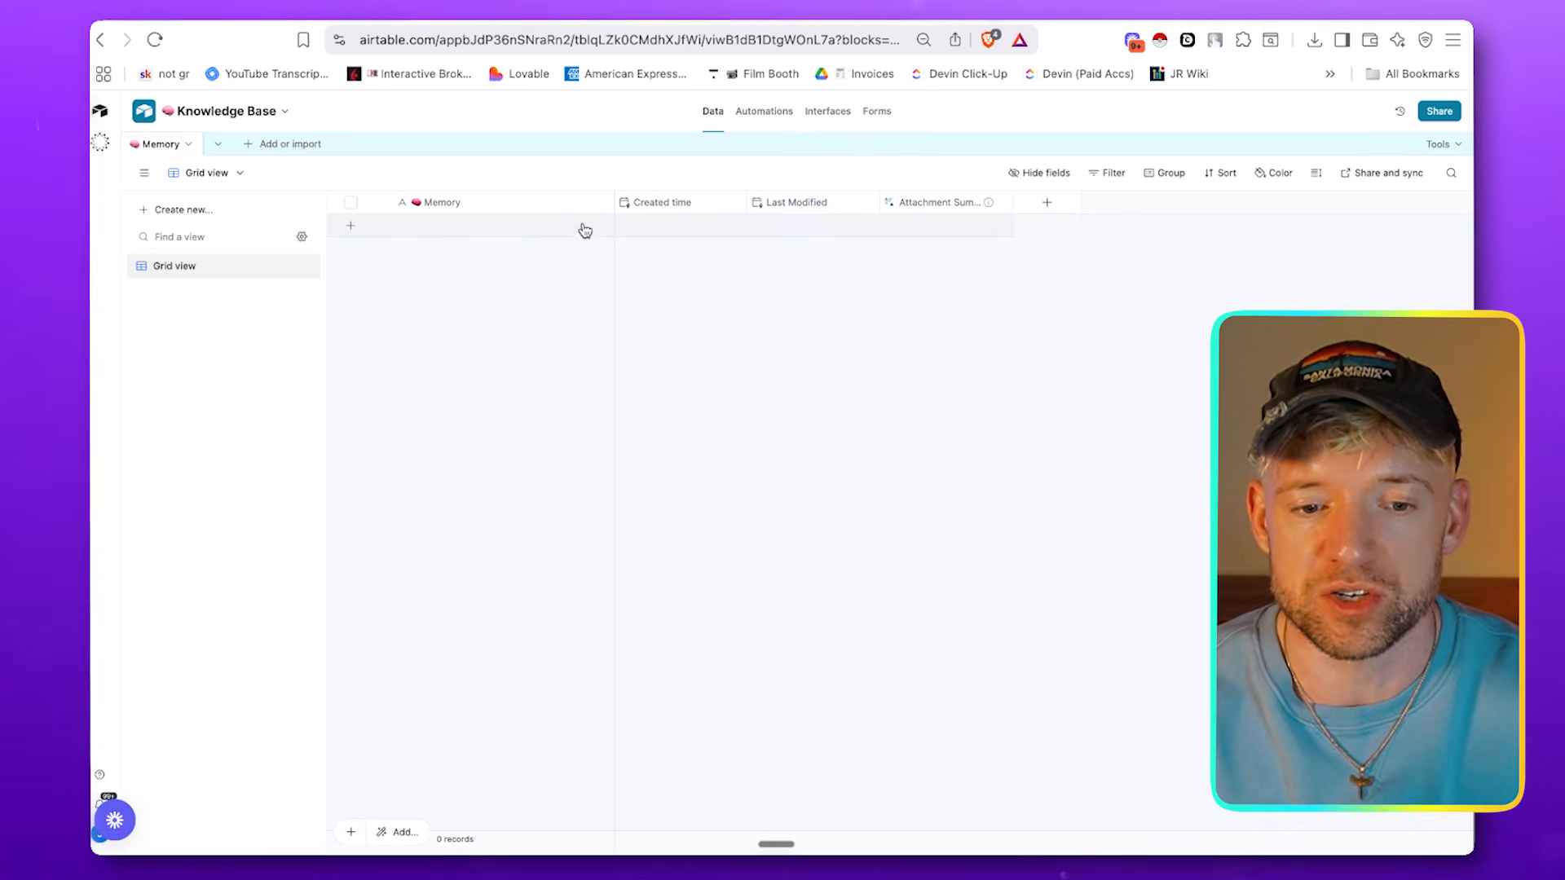
Add a new record to the Memory table of the Airtable Knowledge Base
click(530, 228)
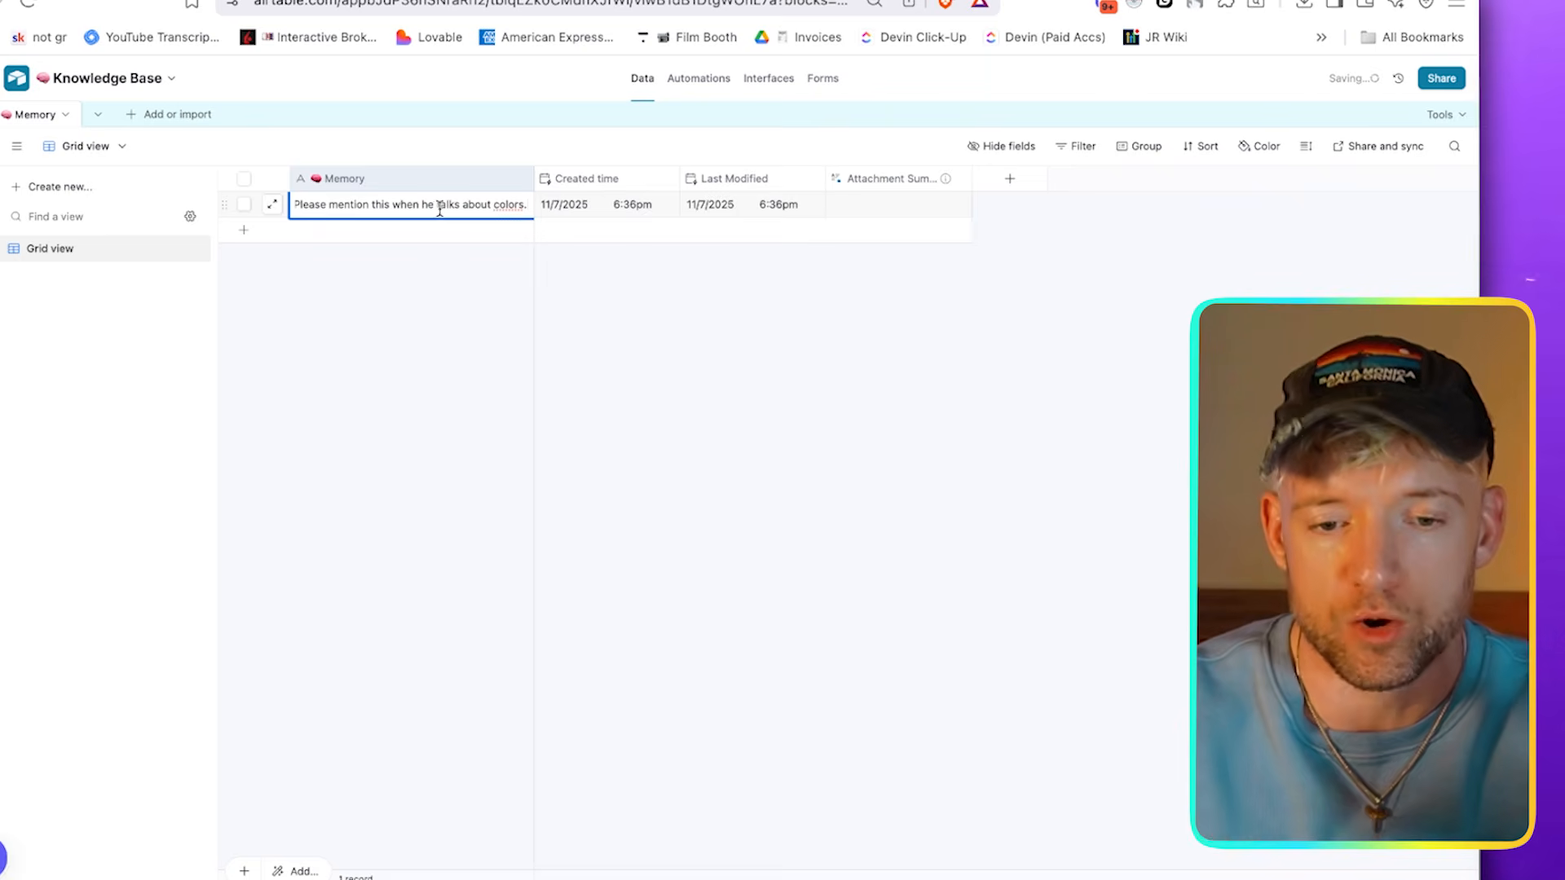
key(Return)
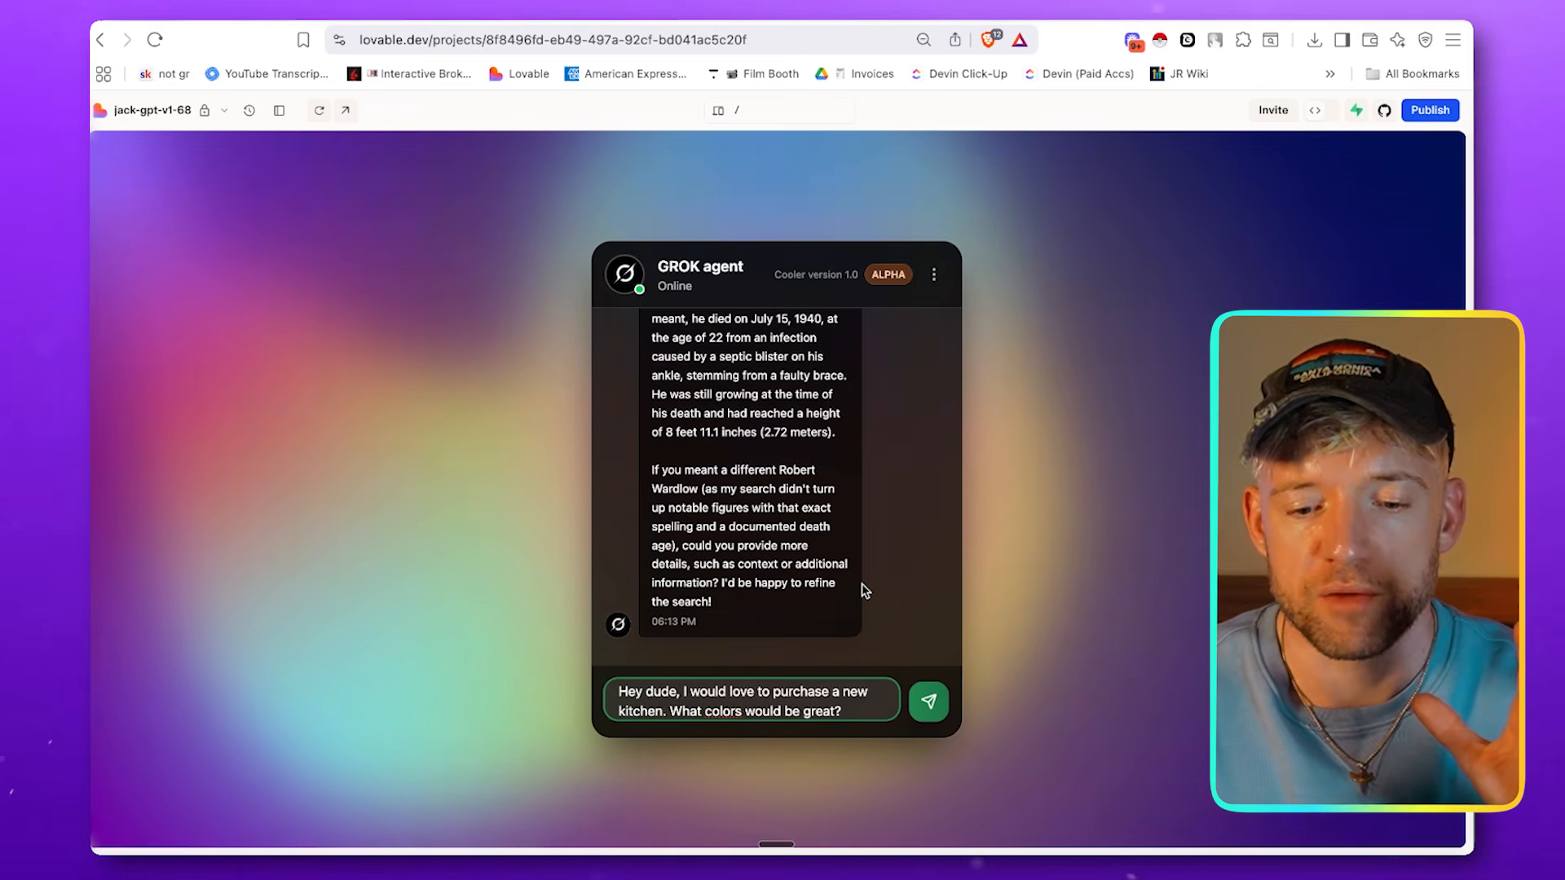
Send the GROK agent "Hey dude, I would love to purchase a new kitchen. What colors would be great?" and follow the workflow execution in n8n
key(Return)
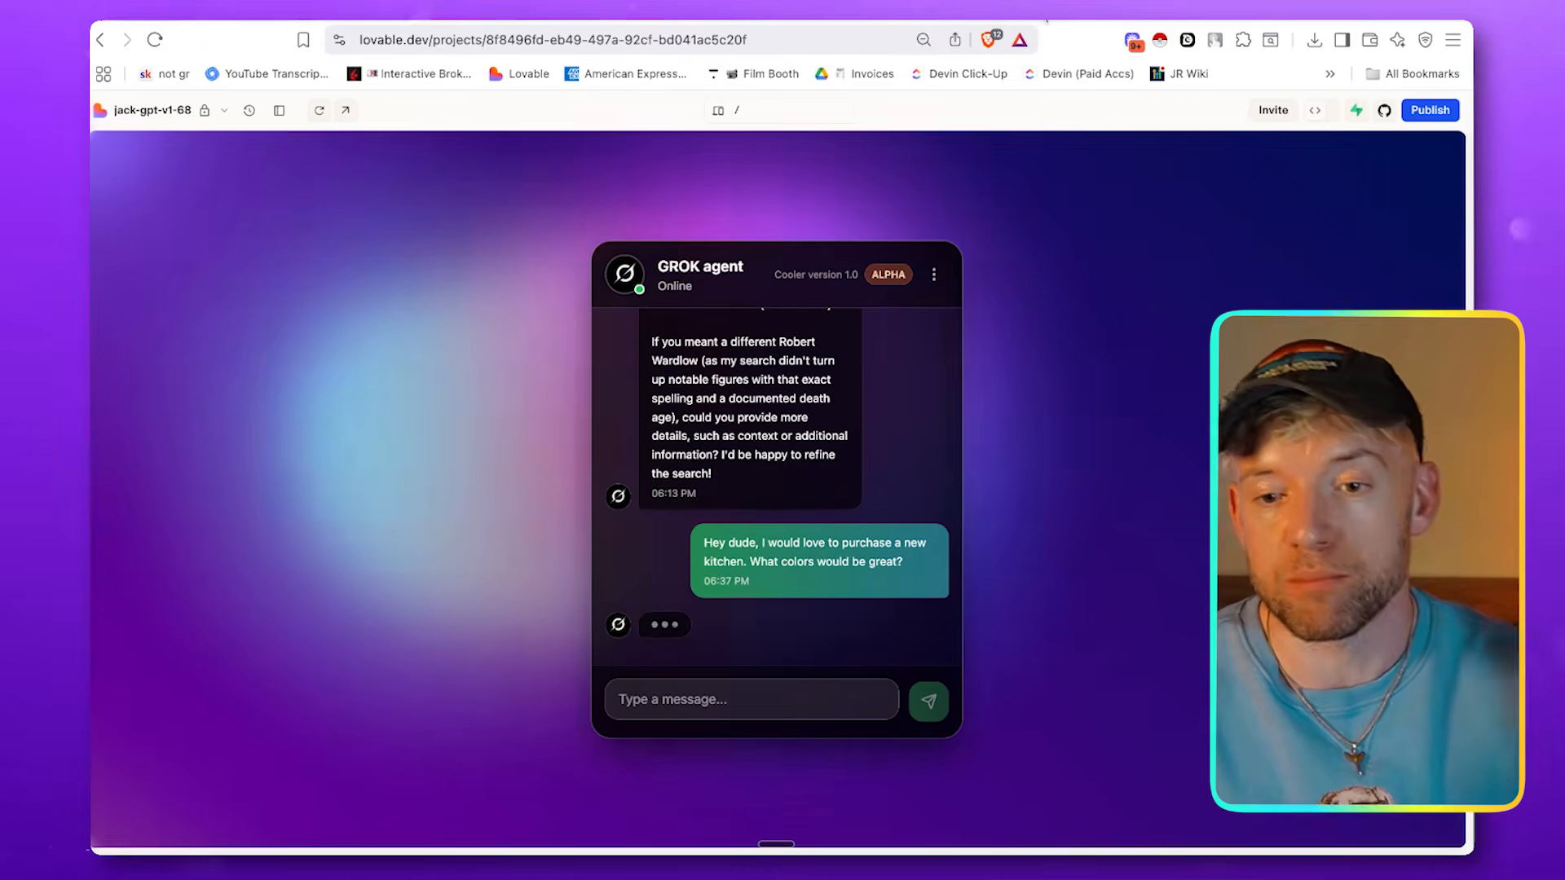
key(ctrl+Tab)
scroll(588, 570, up, 5)
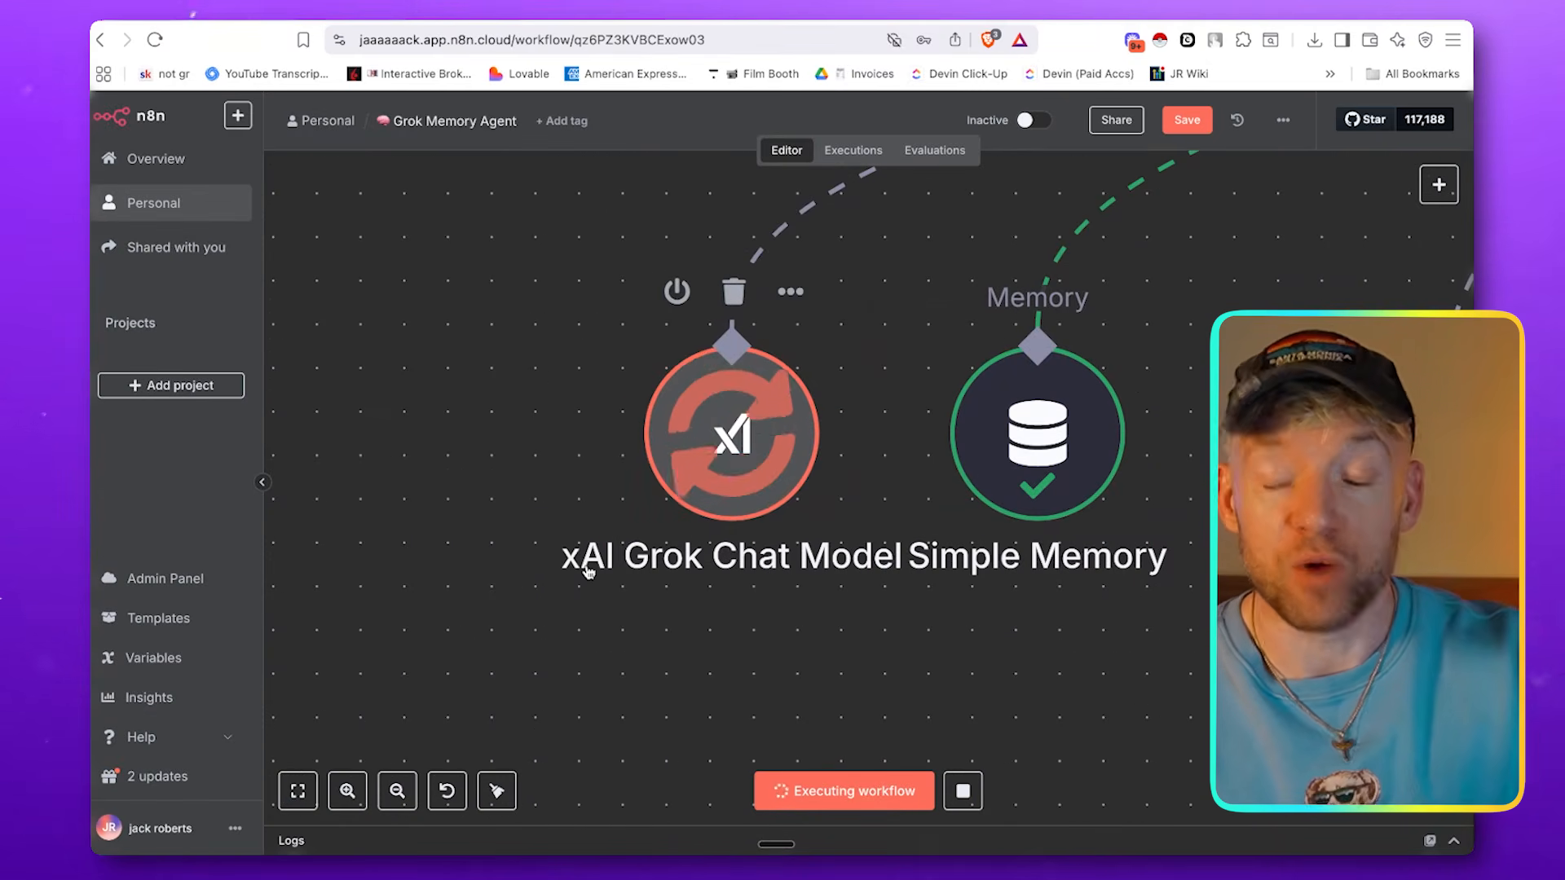
key(1)
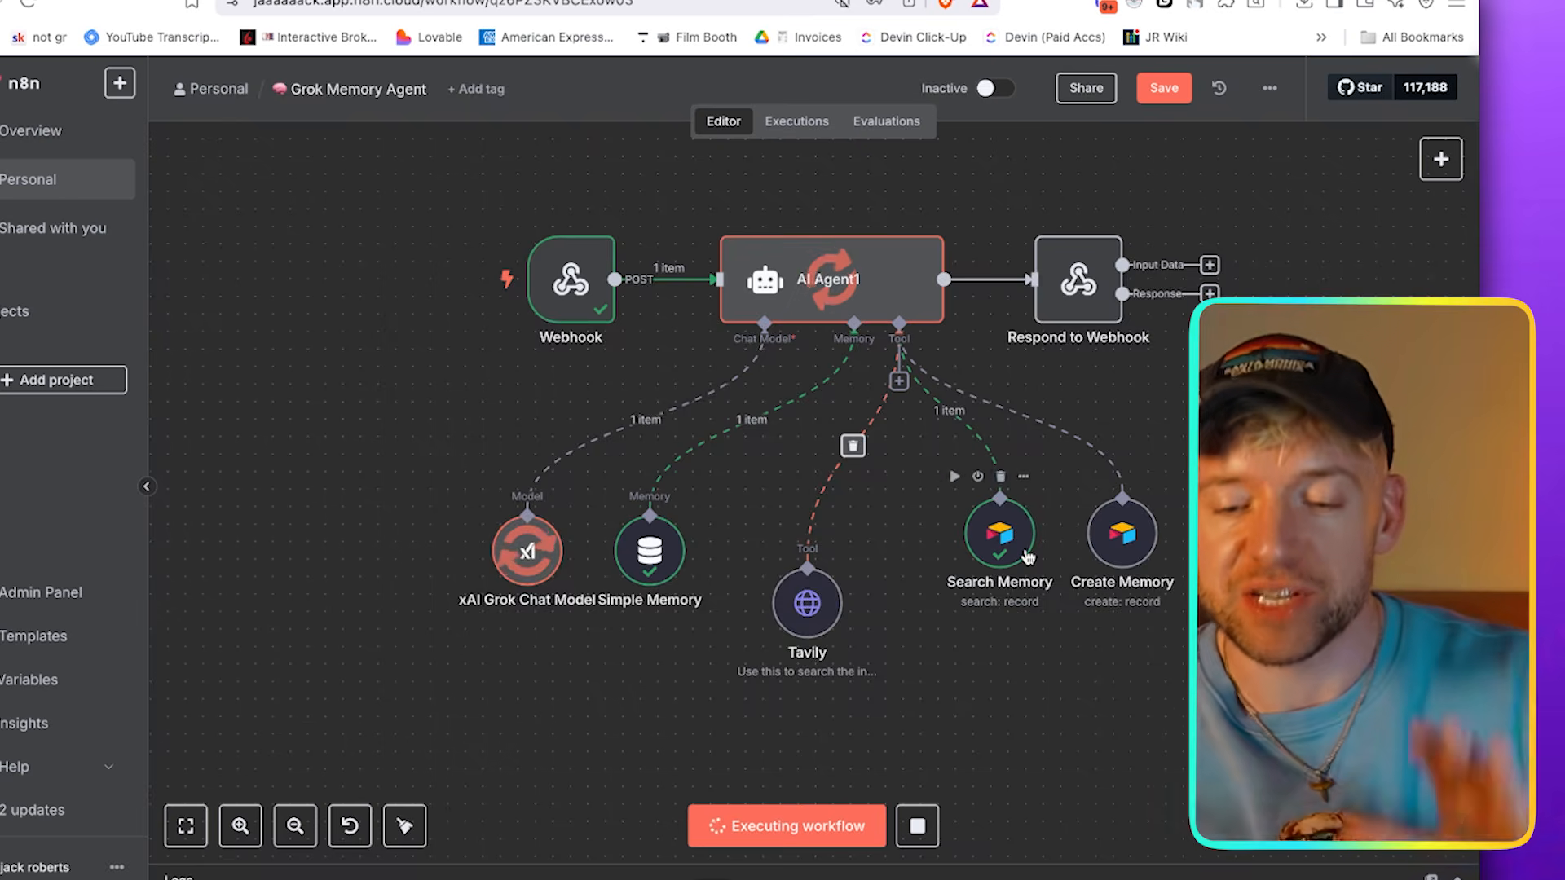
scroll(1003, 555, right, 3)
scroll(988, 552, up, 3)
scroll(917, 204, up, 3)
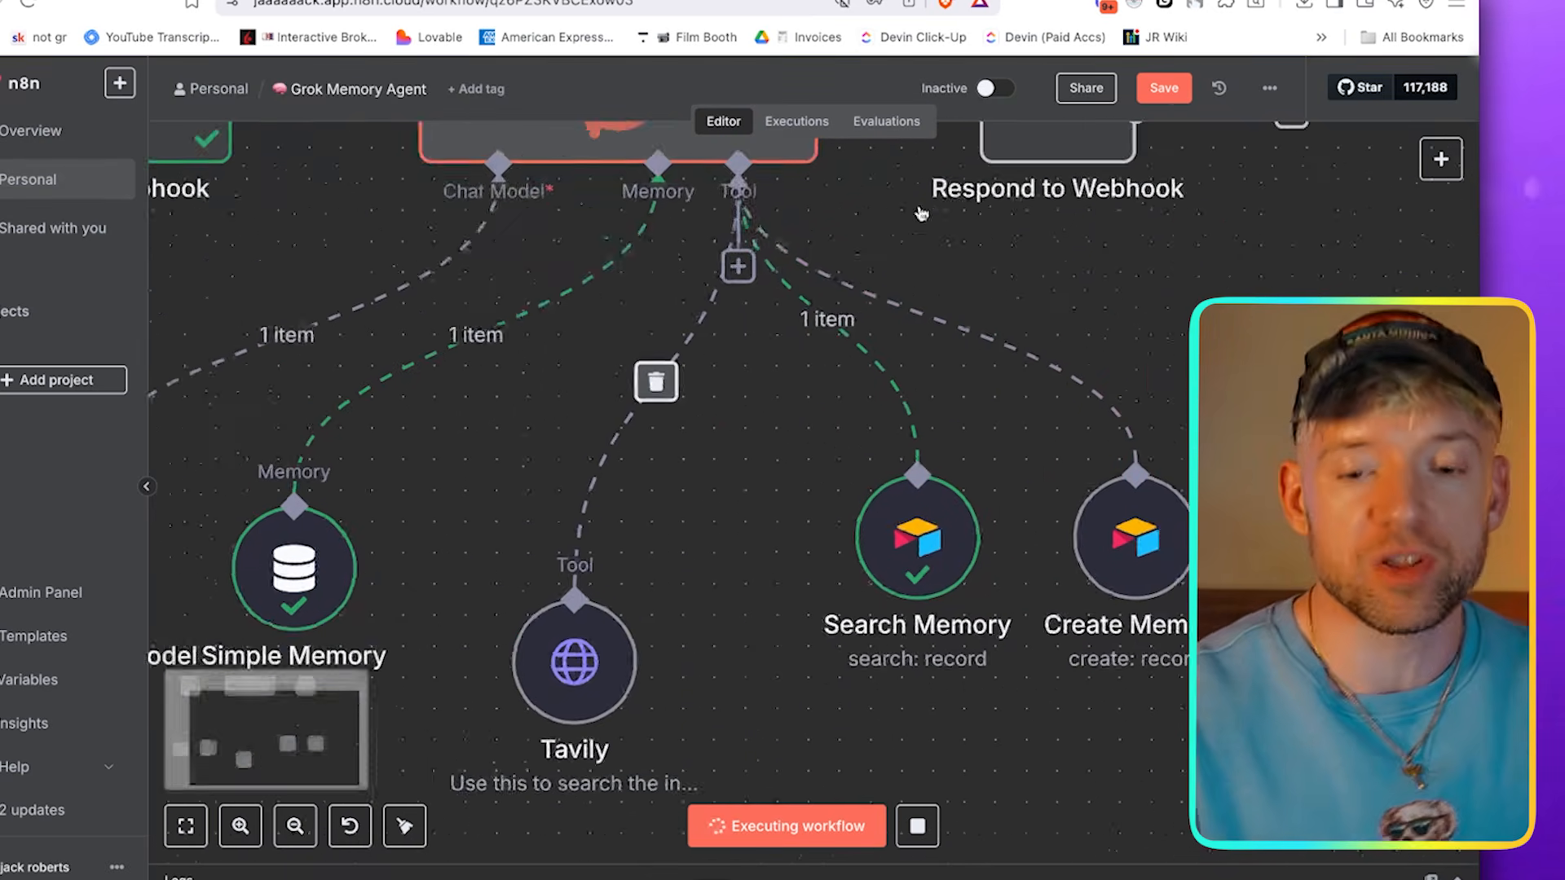
Switch back to the Lovable chat and read the GROK agent's reply about kitchen colors
key(ctrl+Tab)
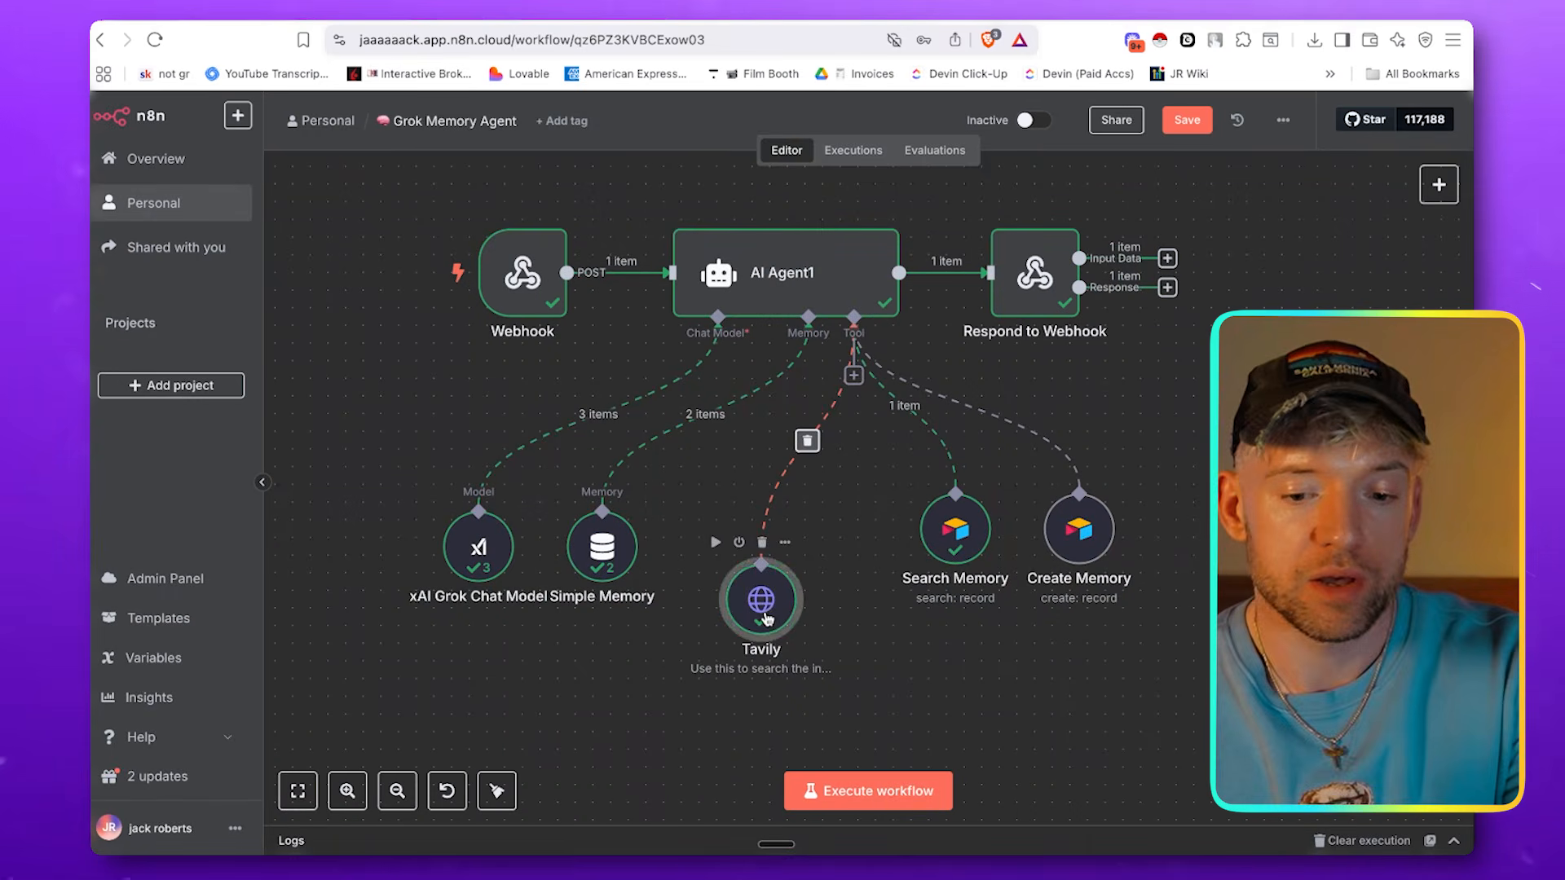
drag(766, 620, 784, 597)
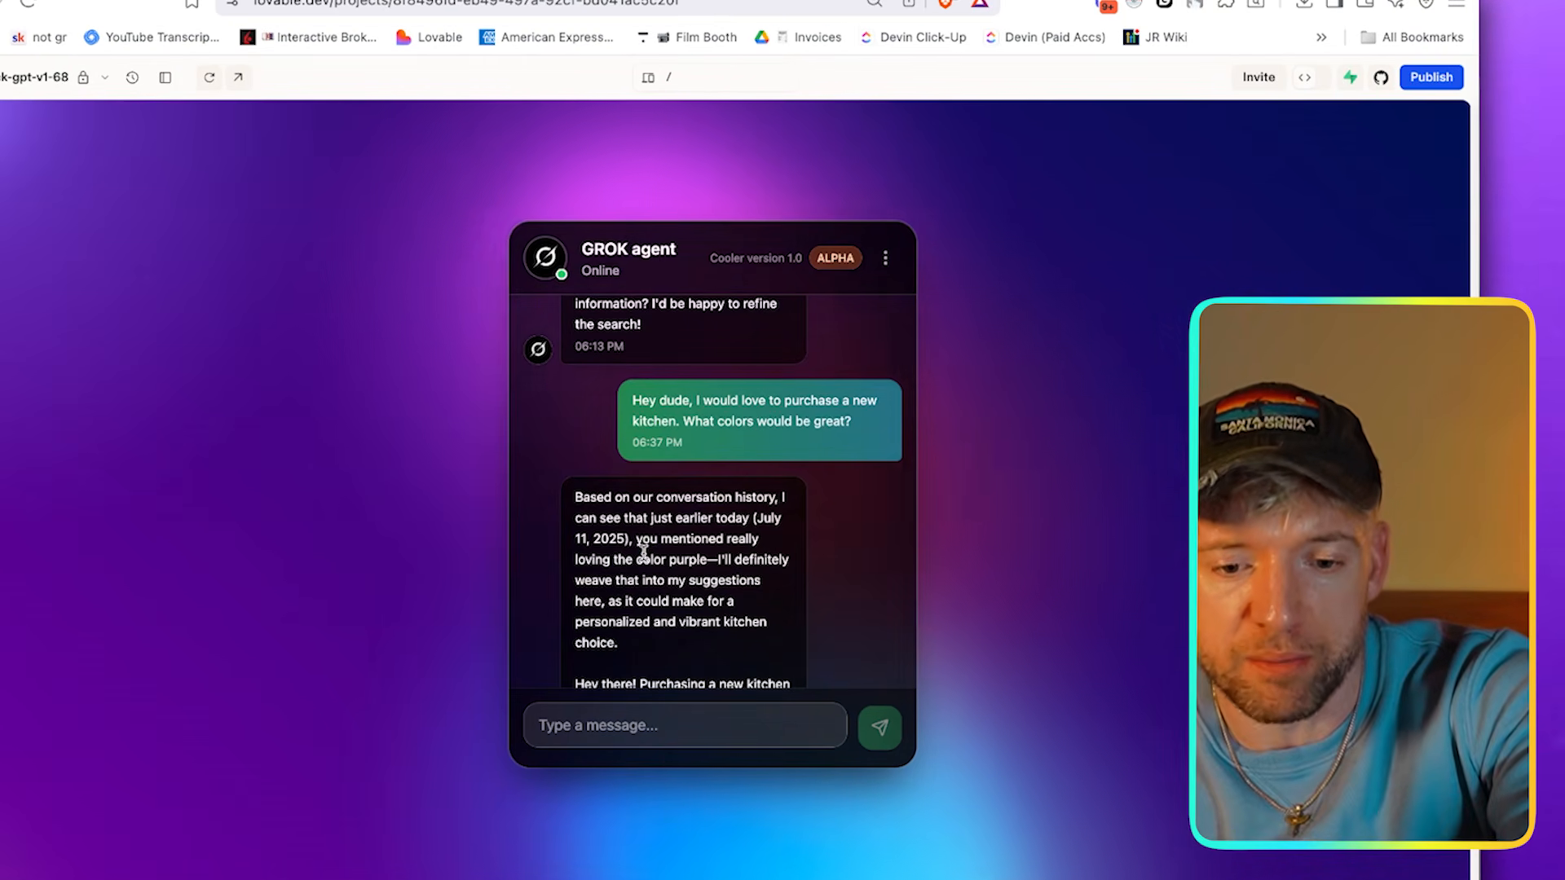
drag(642, 559, 705, 559)
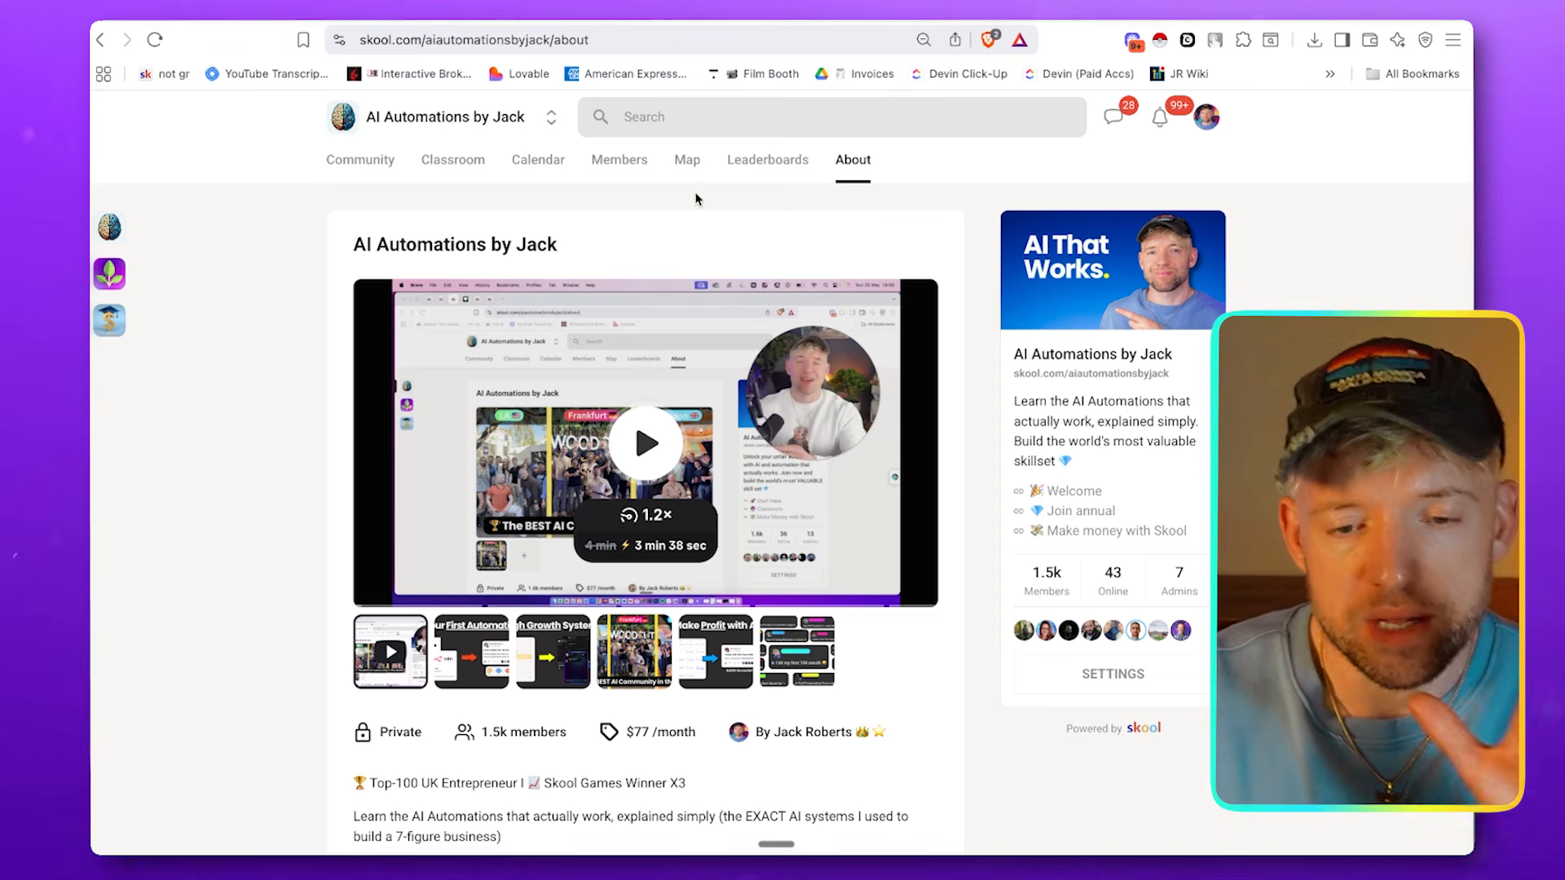
Open the AI Automations course in the Skool classroom and go to the Grok memory lesson's resources
click(478, 177)
scroll(709, 399, down, 3)
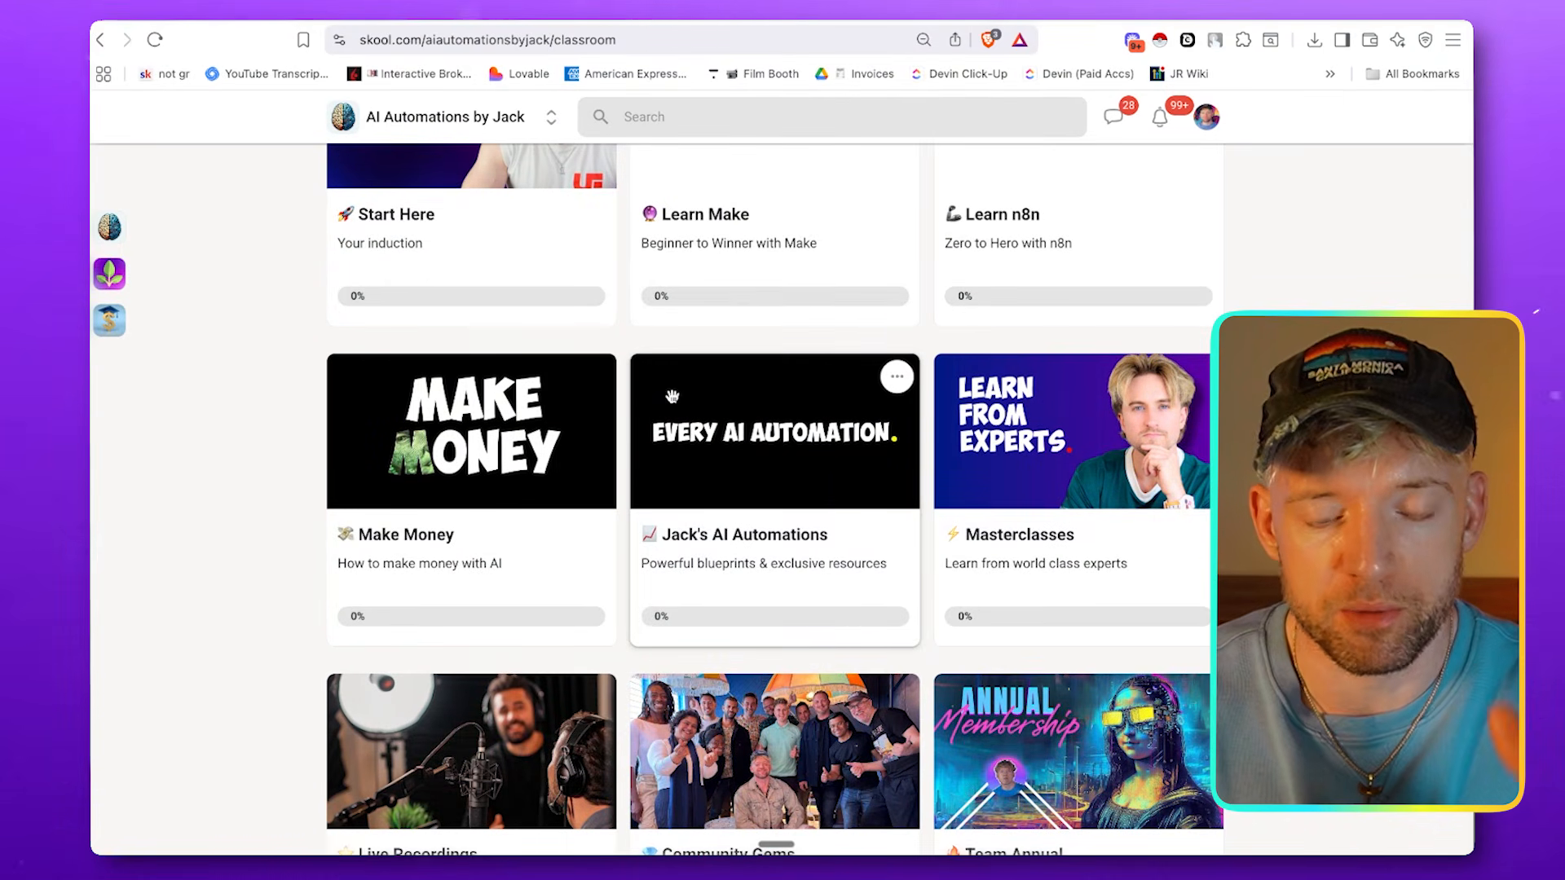
click(624, 401)
scroll(773, 457, down, 8)
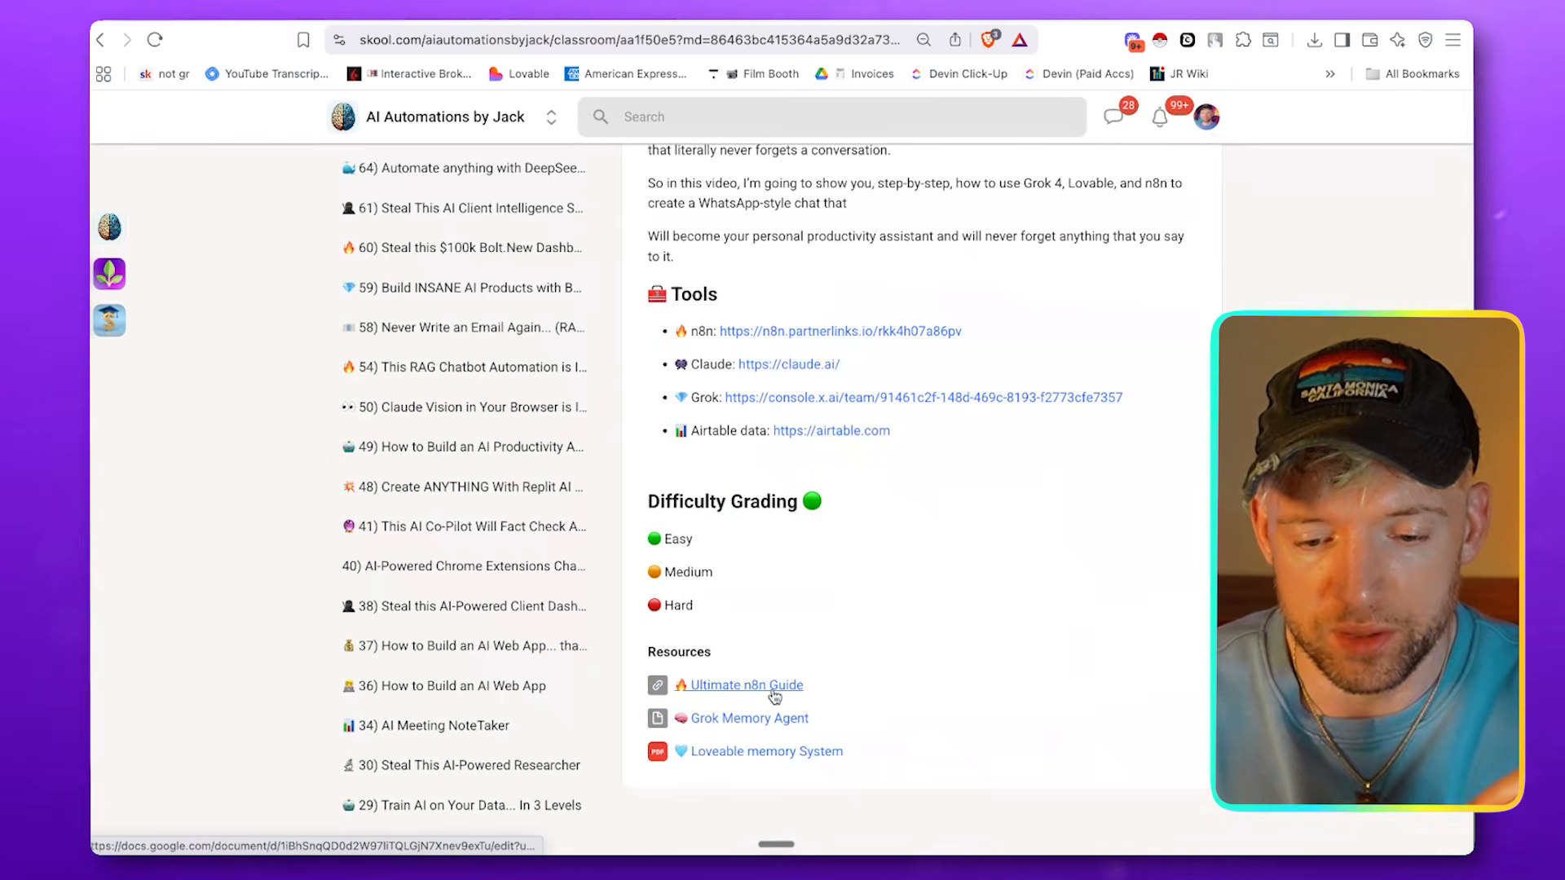
Download the Grok Memory Agent JSON file from the lesson's resources to the Downloads folder
click(782, 718)
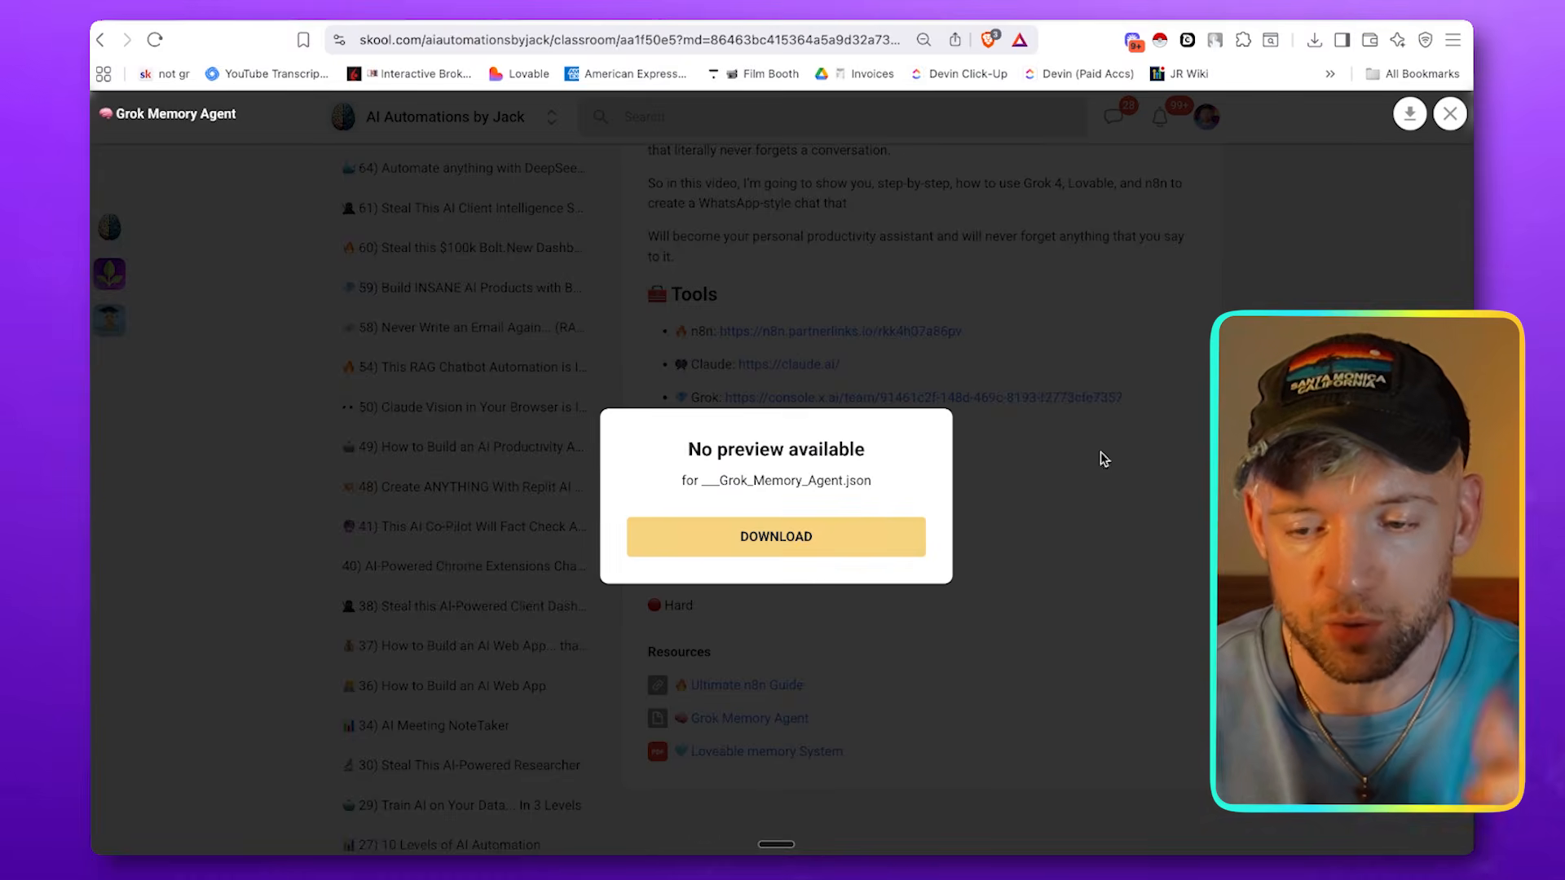
click(850, 535)
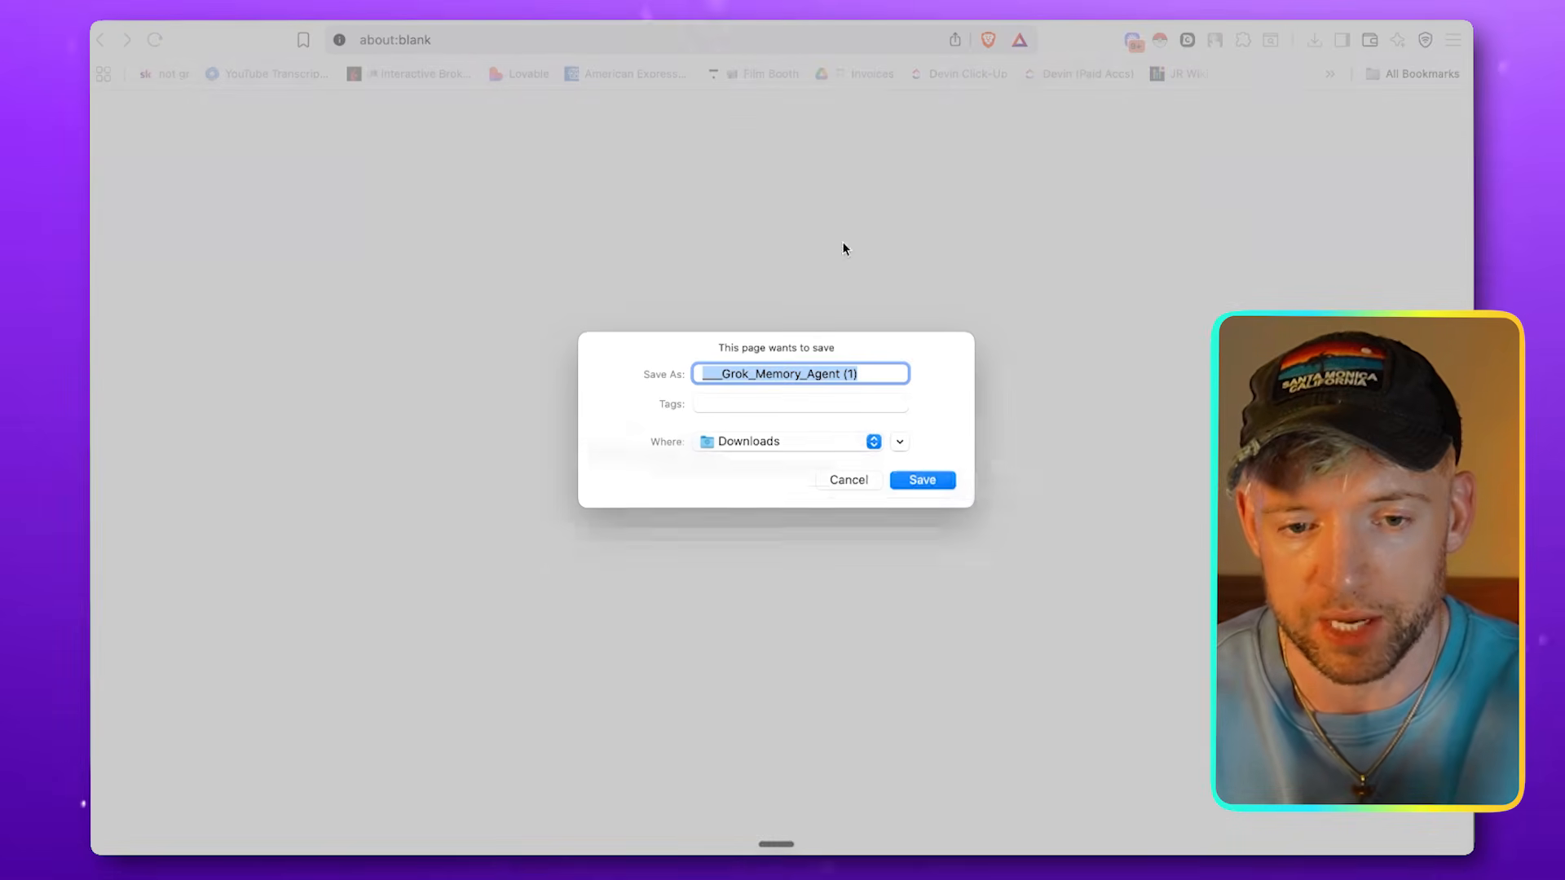
click(924, 478)
click(597, 327)
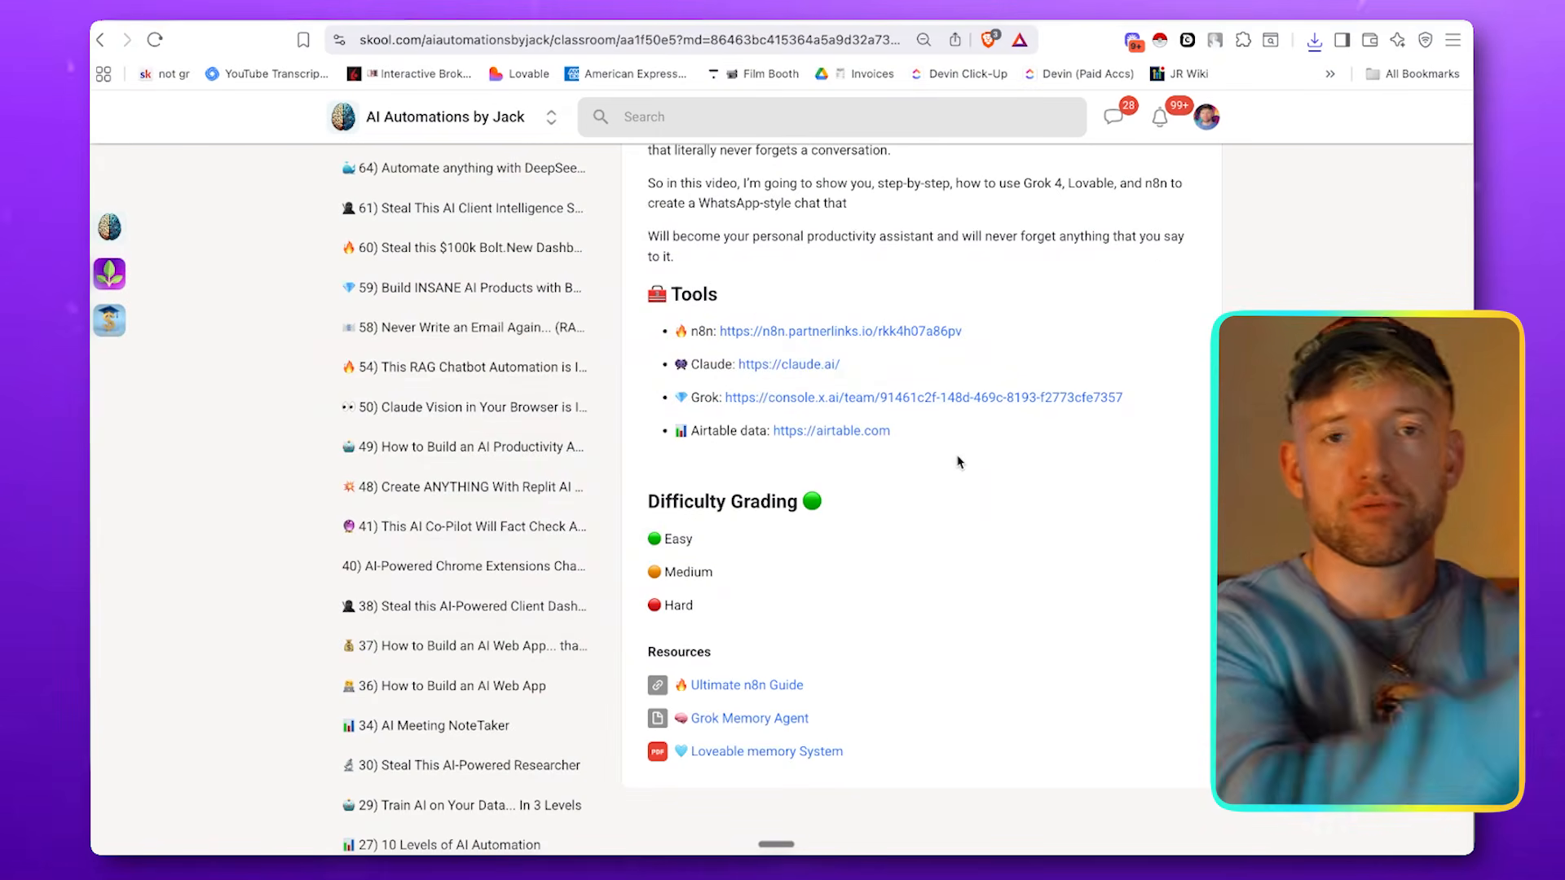
Open the Loveable memory System PDF from the lesson's resources in full and copy all of its text
click(742, 751)
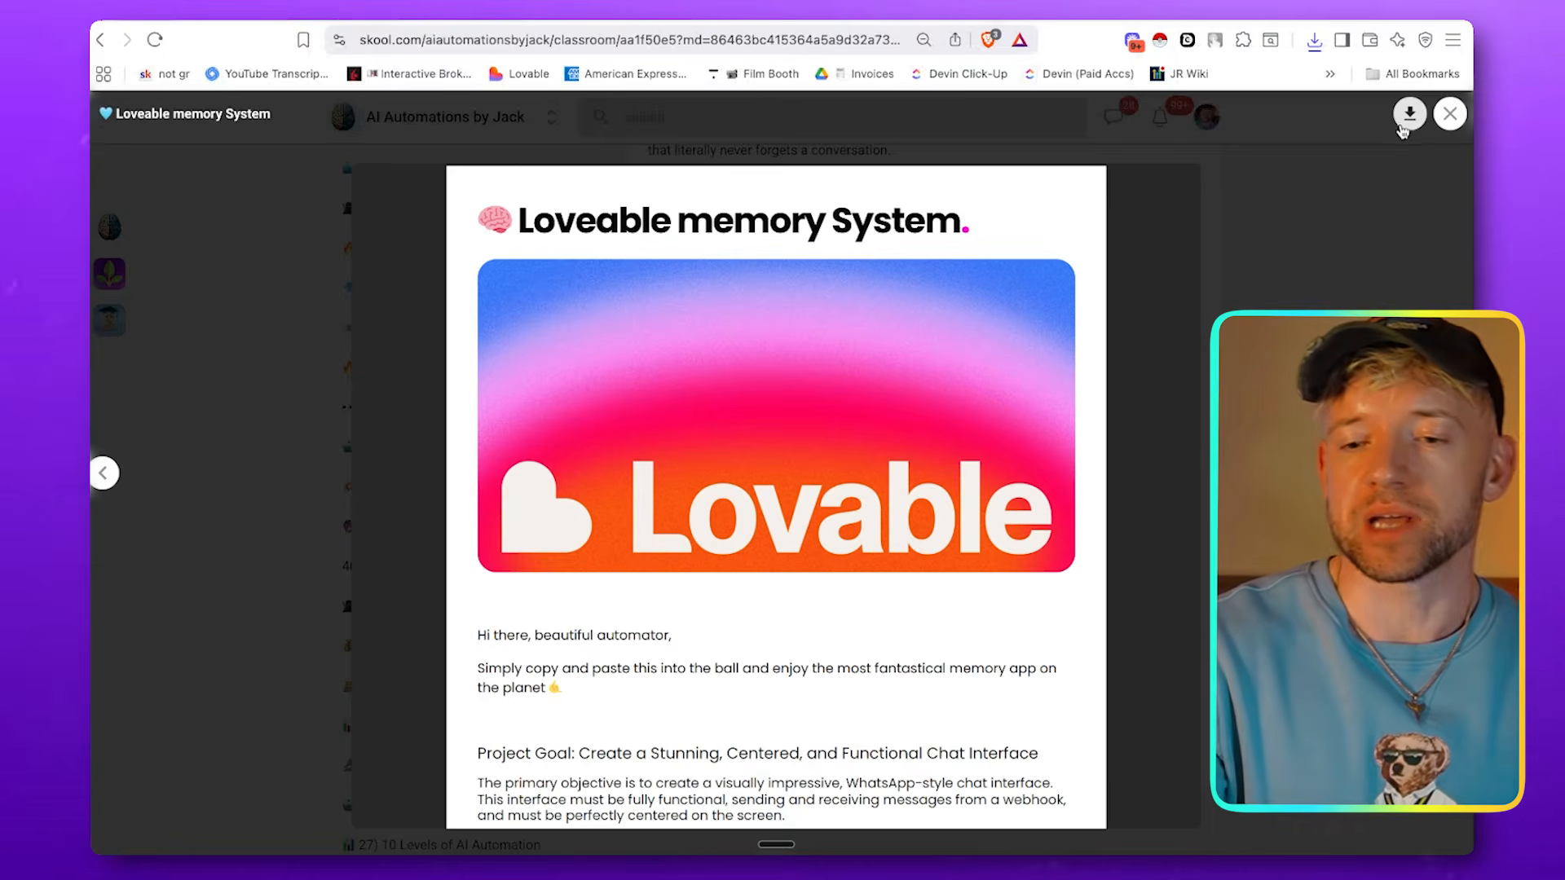
click(1403, 121)
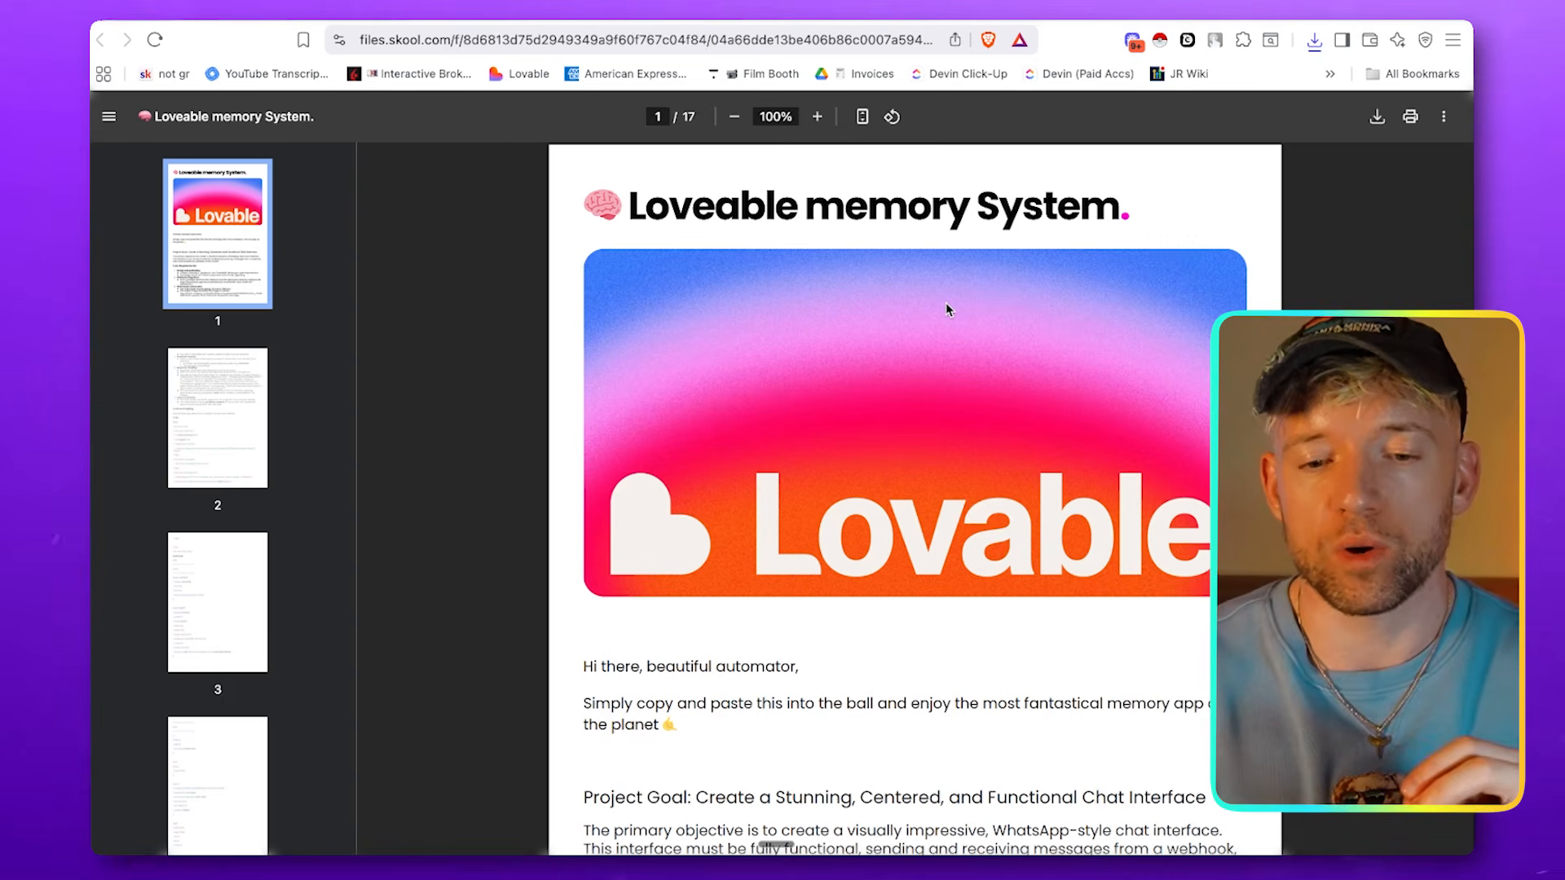
scroll(839, 448, down, 5)
triple_click(753, 615)
key(ctrl+a)
scroll(946, 236, up, 5)
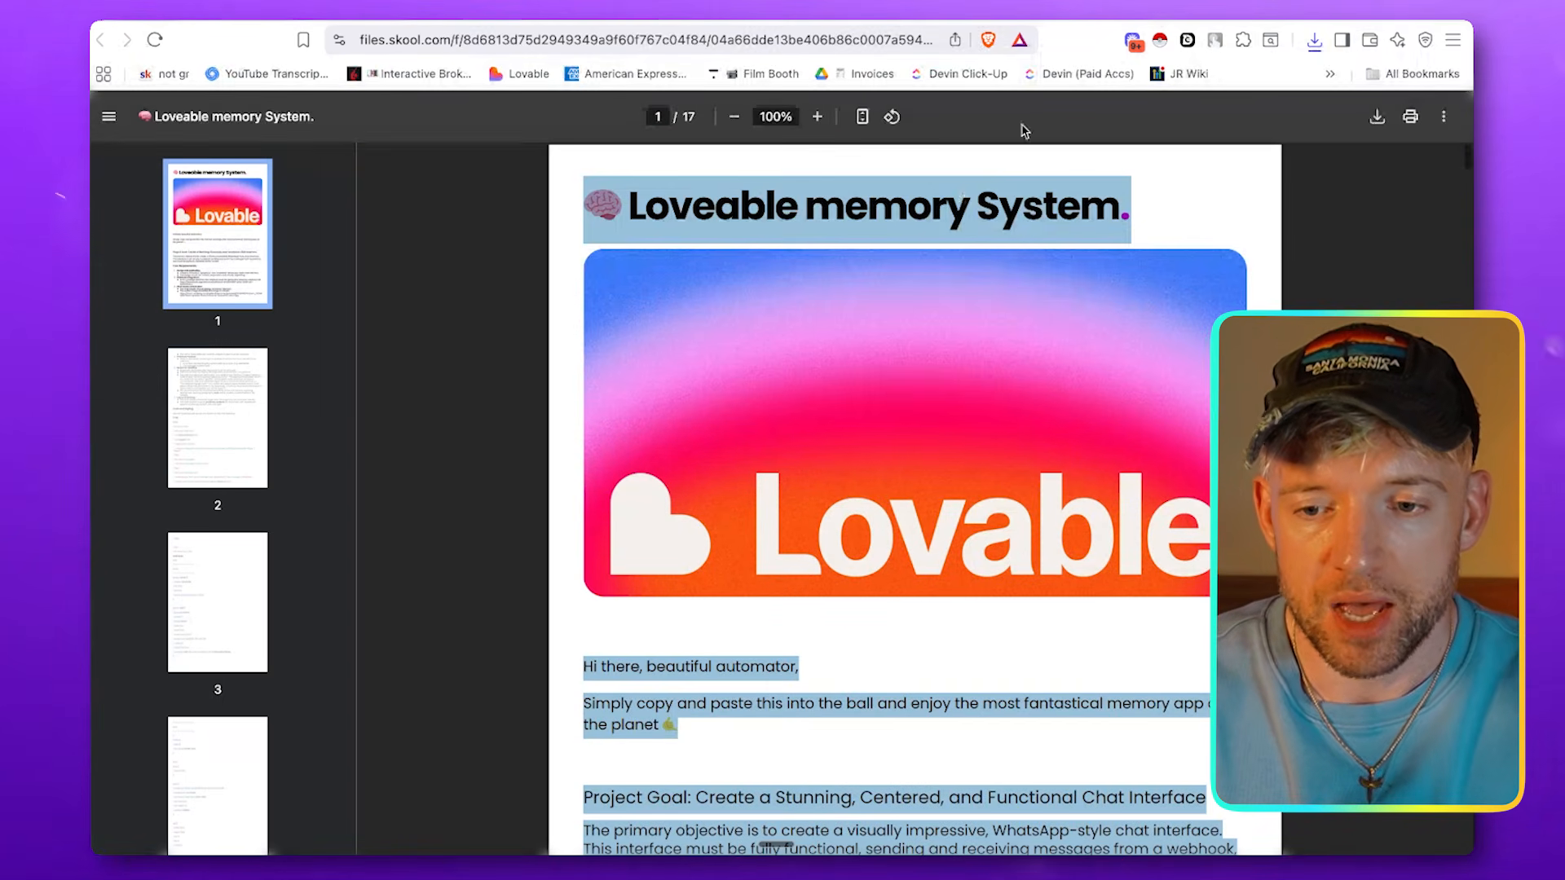
Switch to Lovable's home page, paste the copied text as the prompt, and delete everything before "Project Goal"
key(ctrl+Tab)
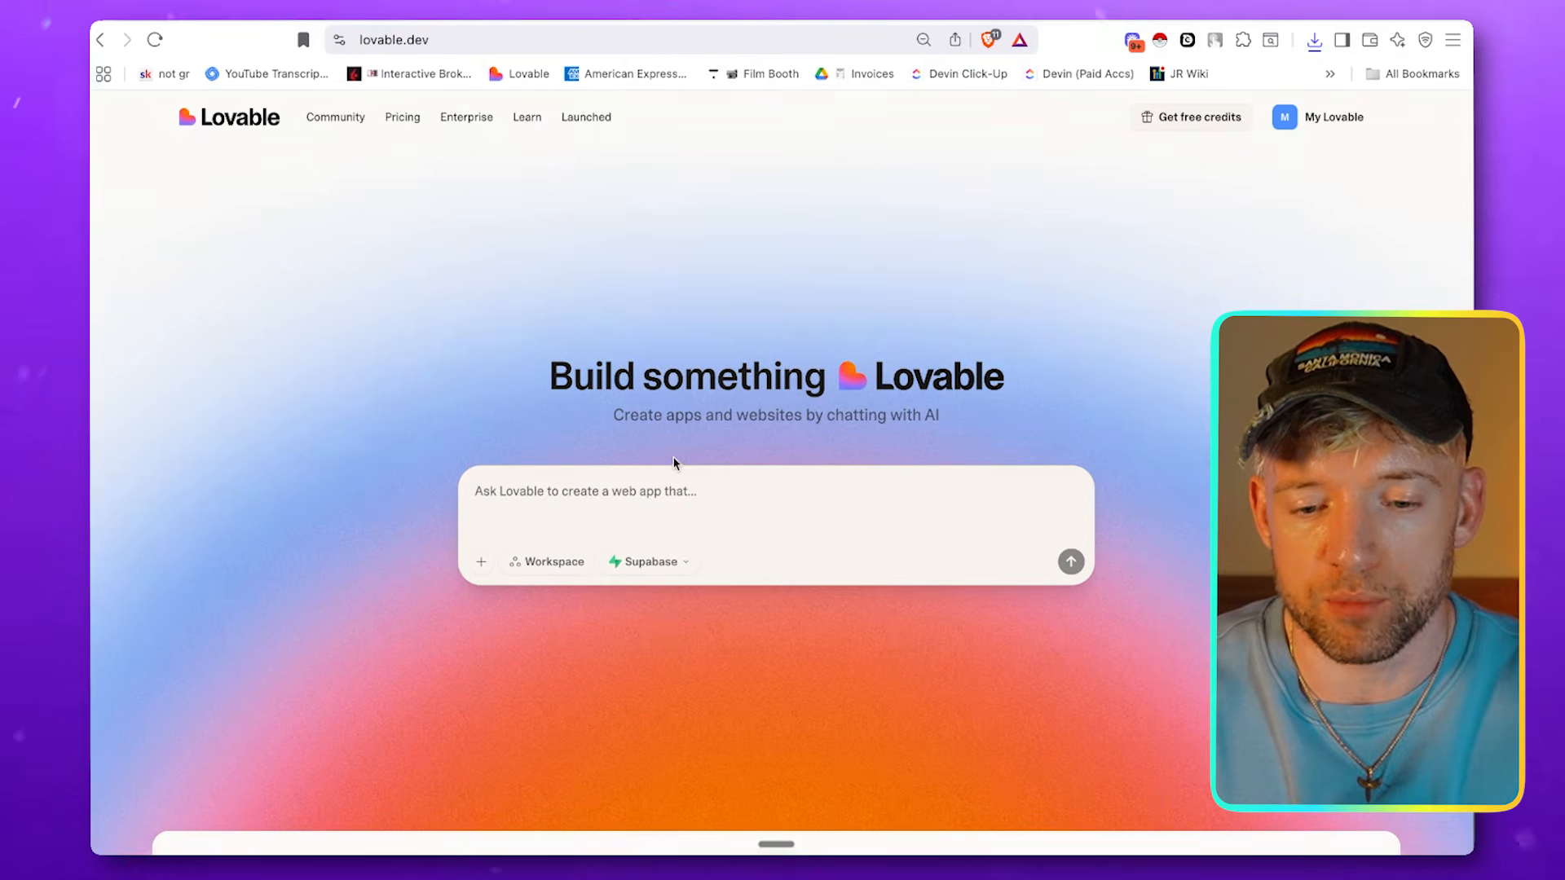
key(super+v)
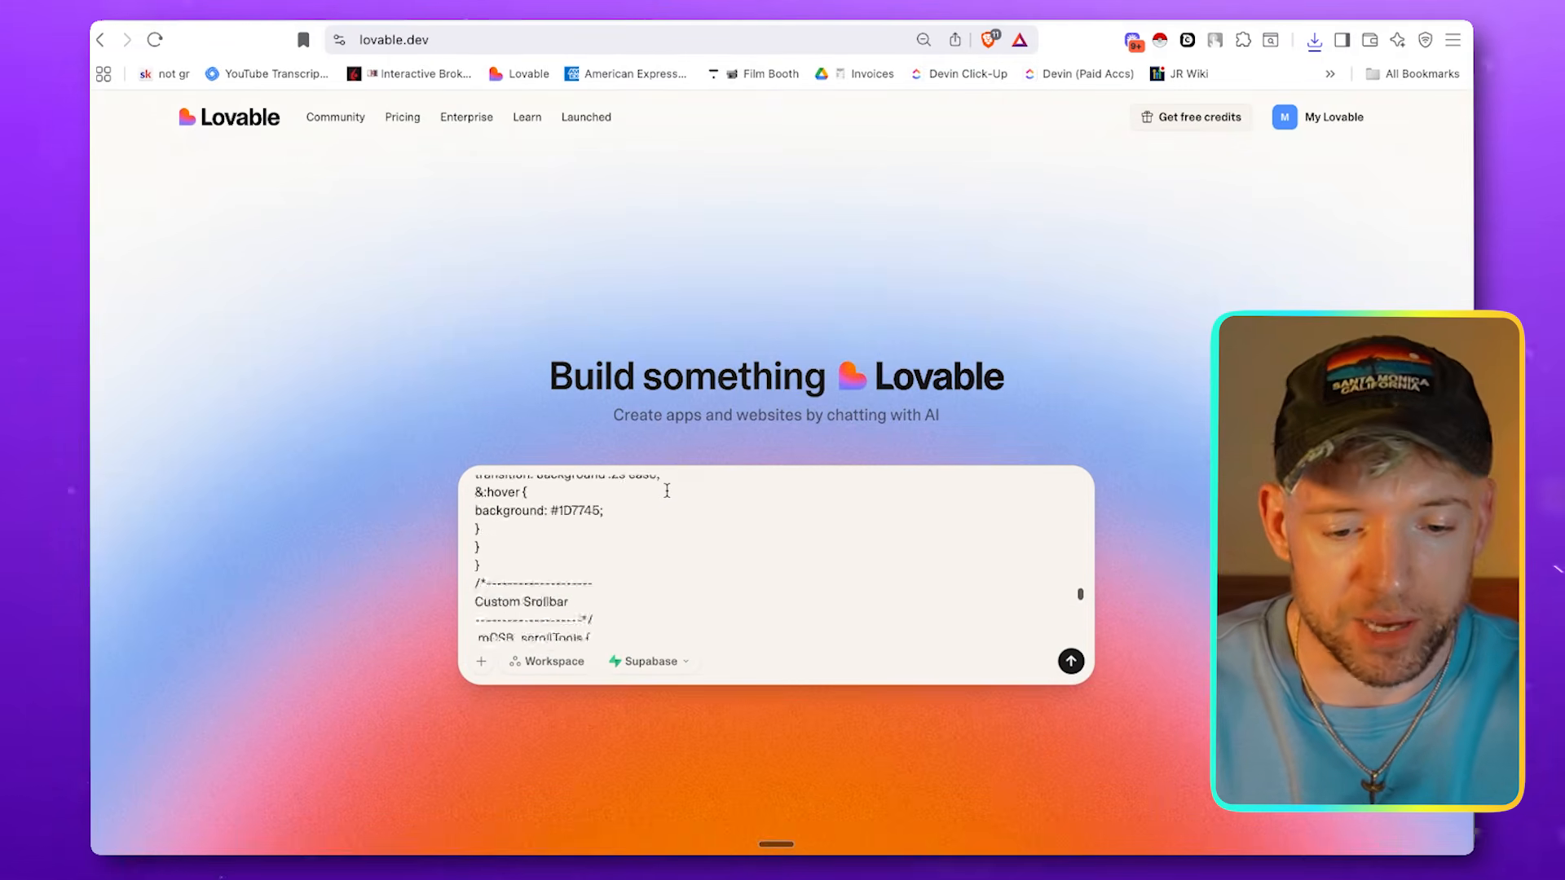
scroll(661, 506, down, 2)
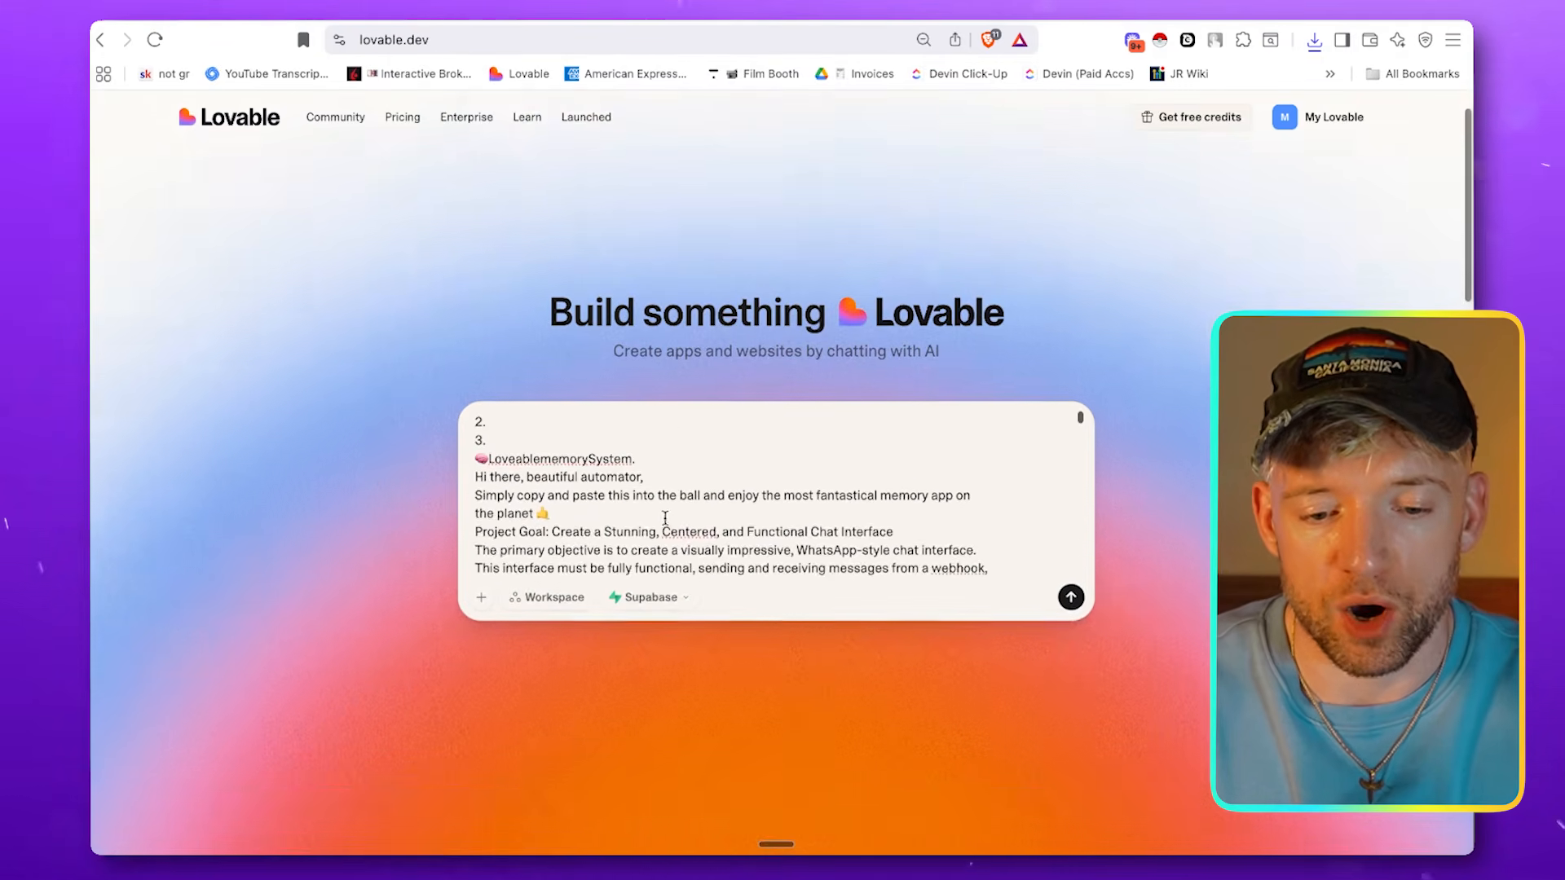
drag(597, 479, 388, 358)
key(BackSpace)
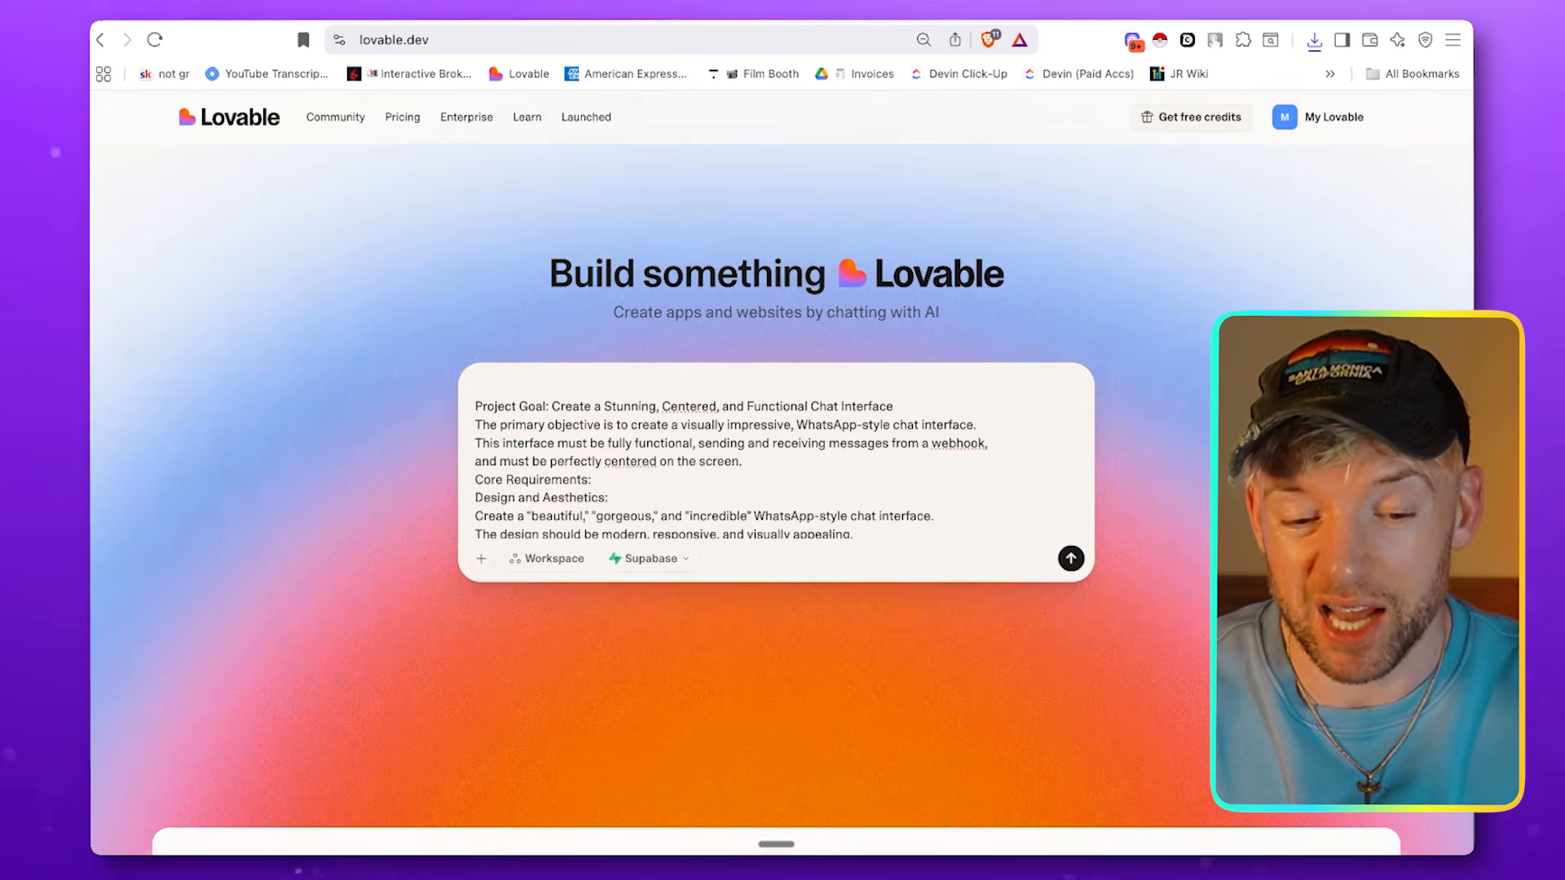
key(BackSpace)
Look through the pasted prompt and the workspace and community projects on Lovable's home page
scroll(819, 468, down, 7)
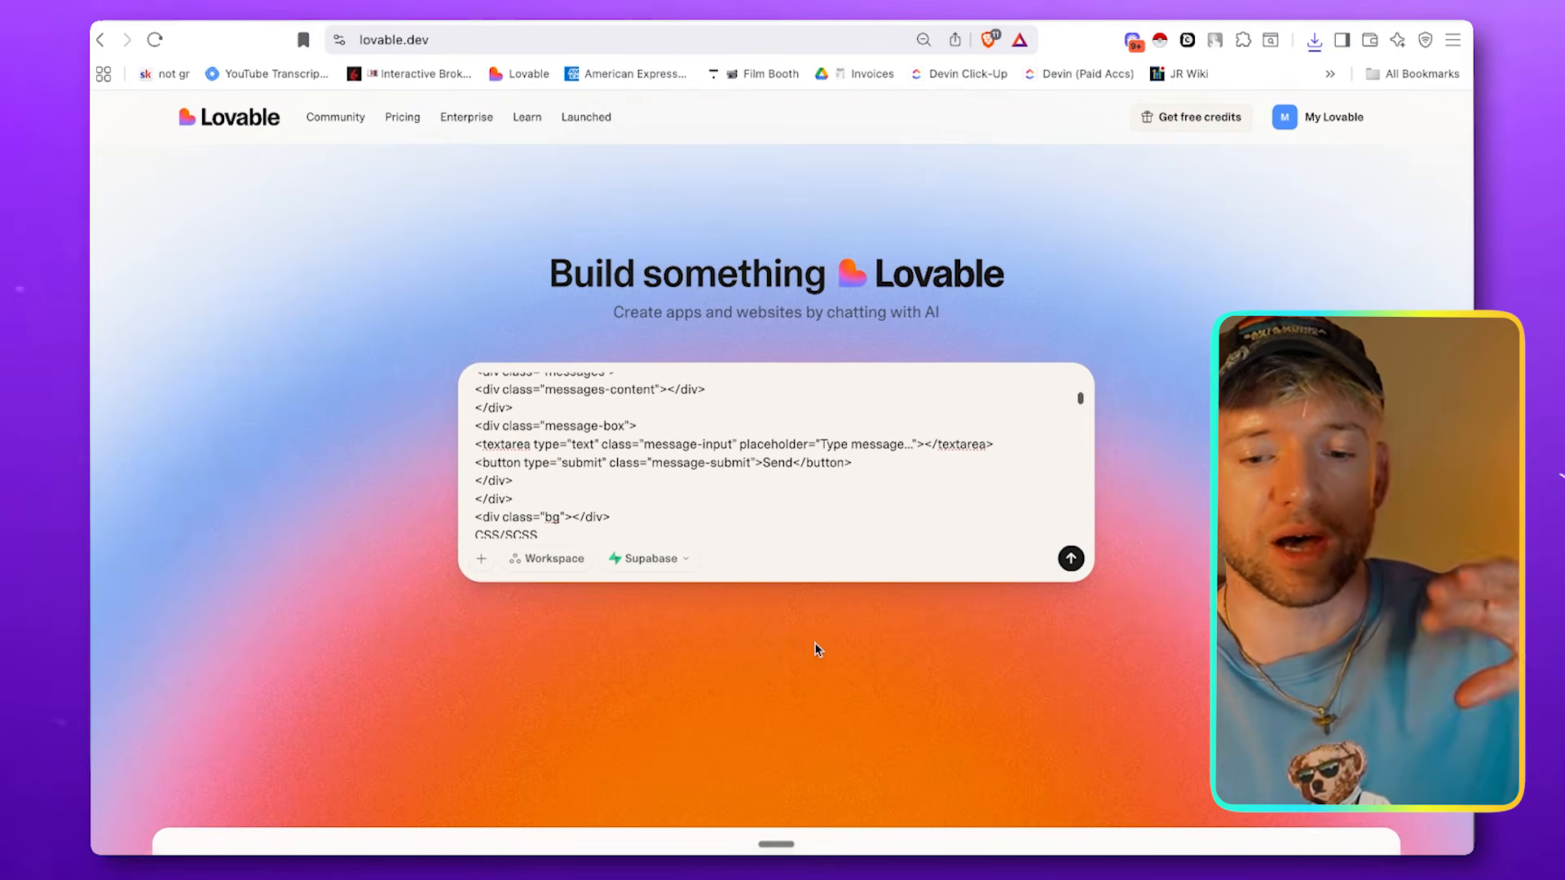
scroll(816, 644, down, 2)
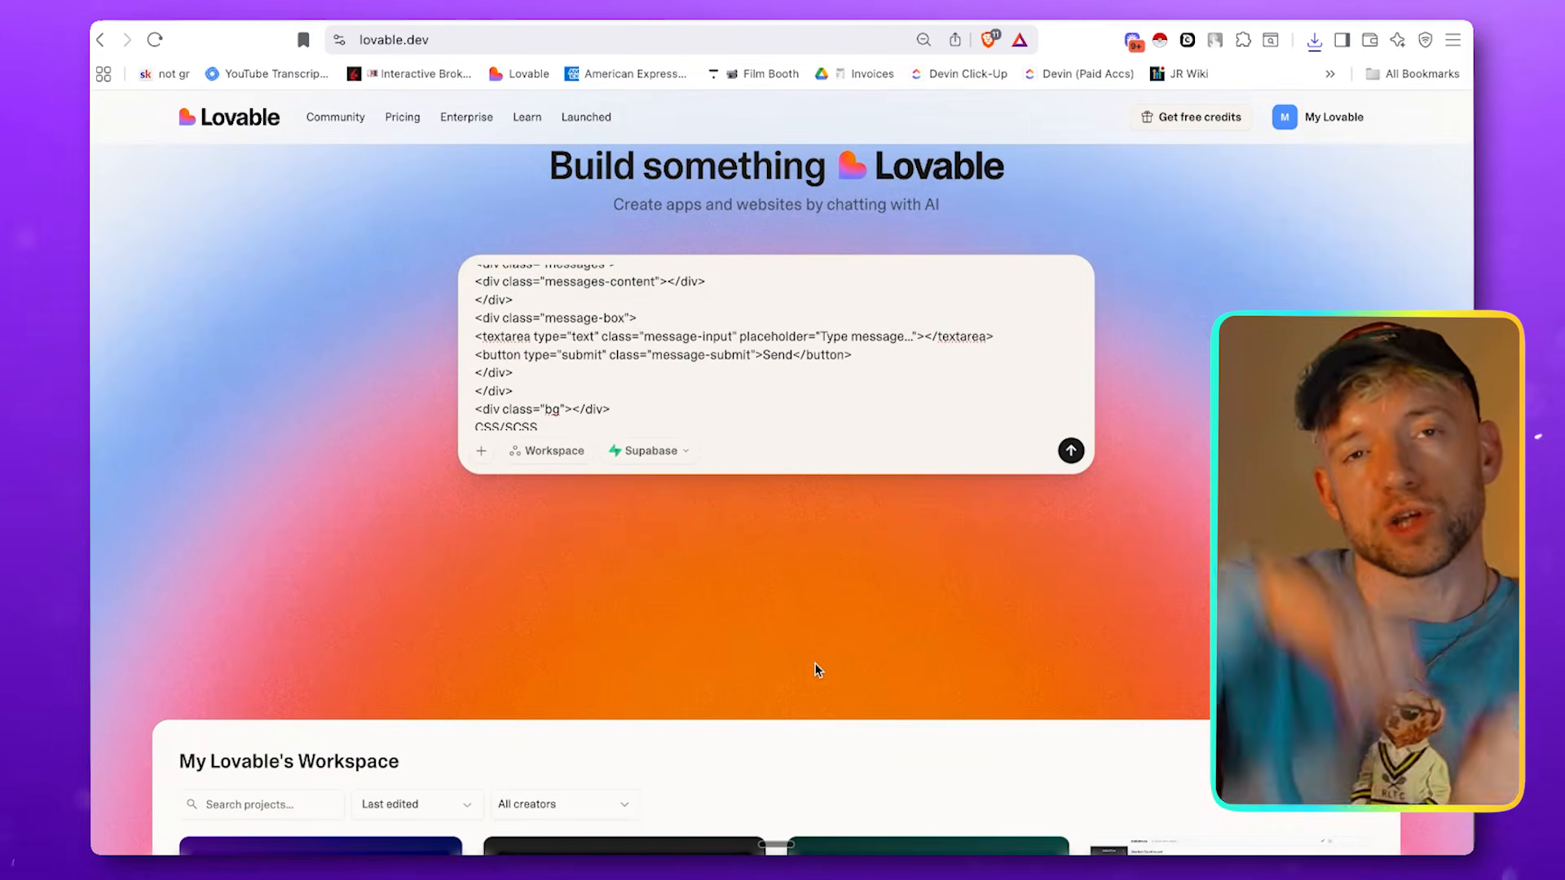
scroll(817, 670, down, 20)
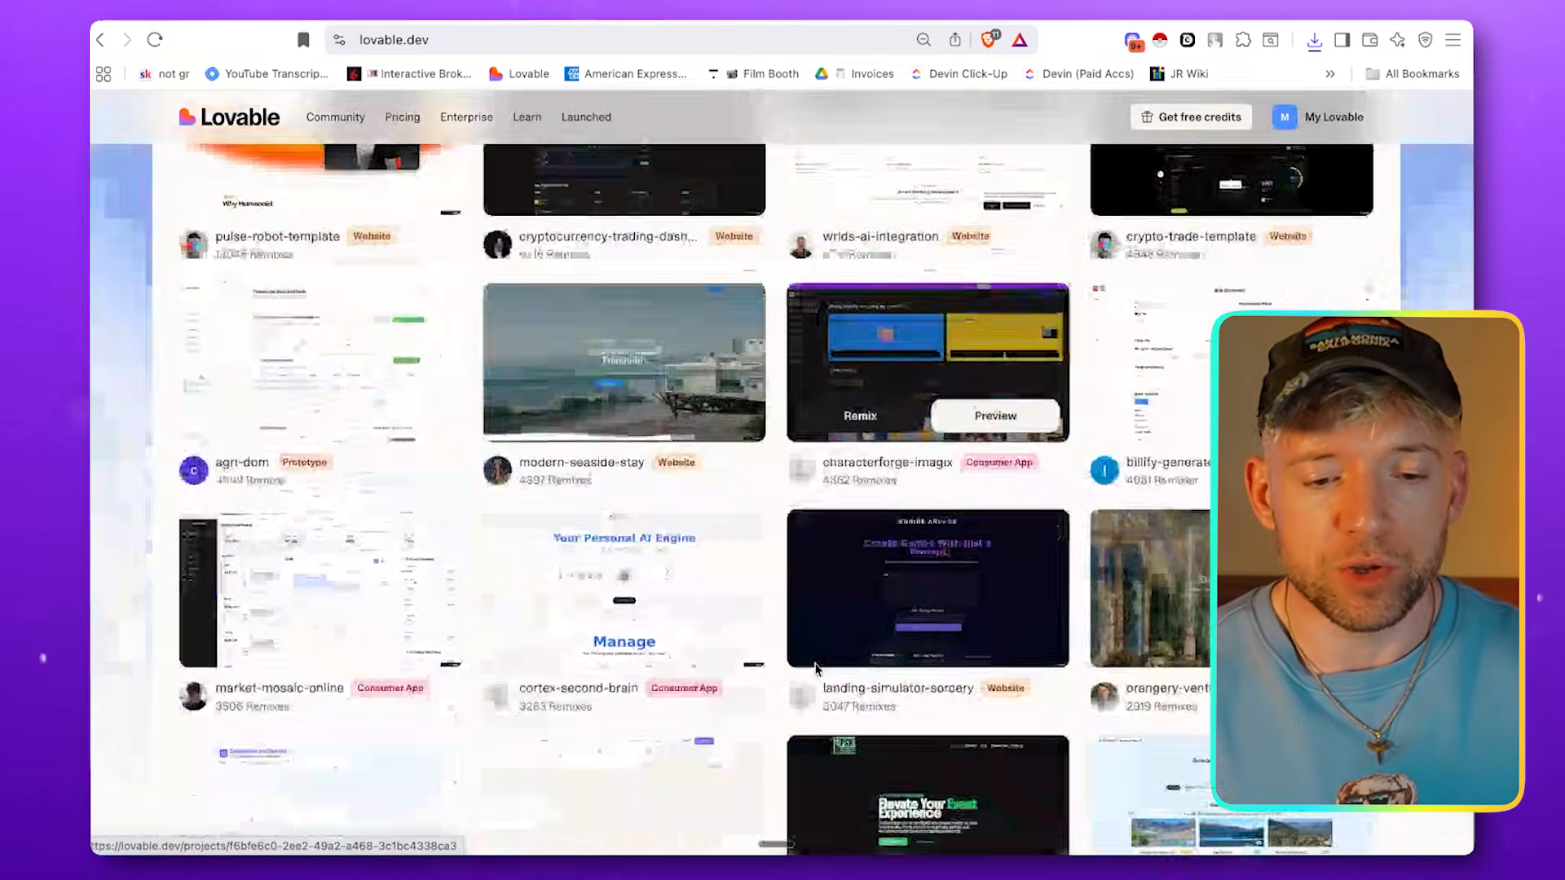
scroll(817, 670, up, 2)
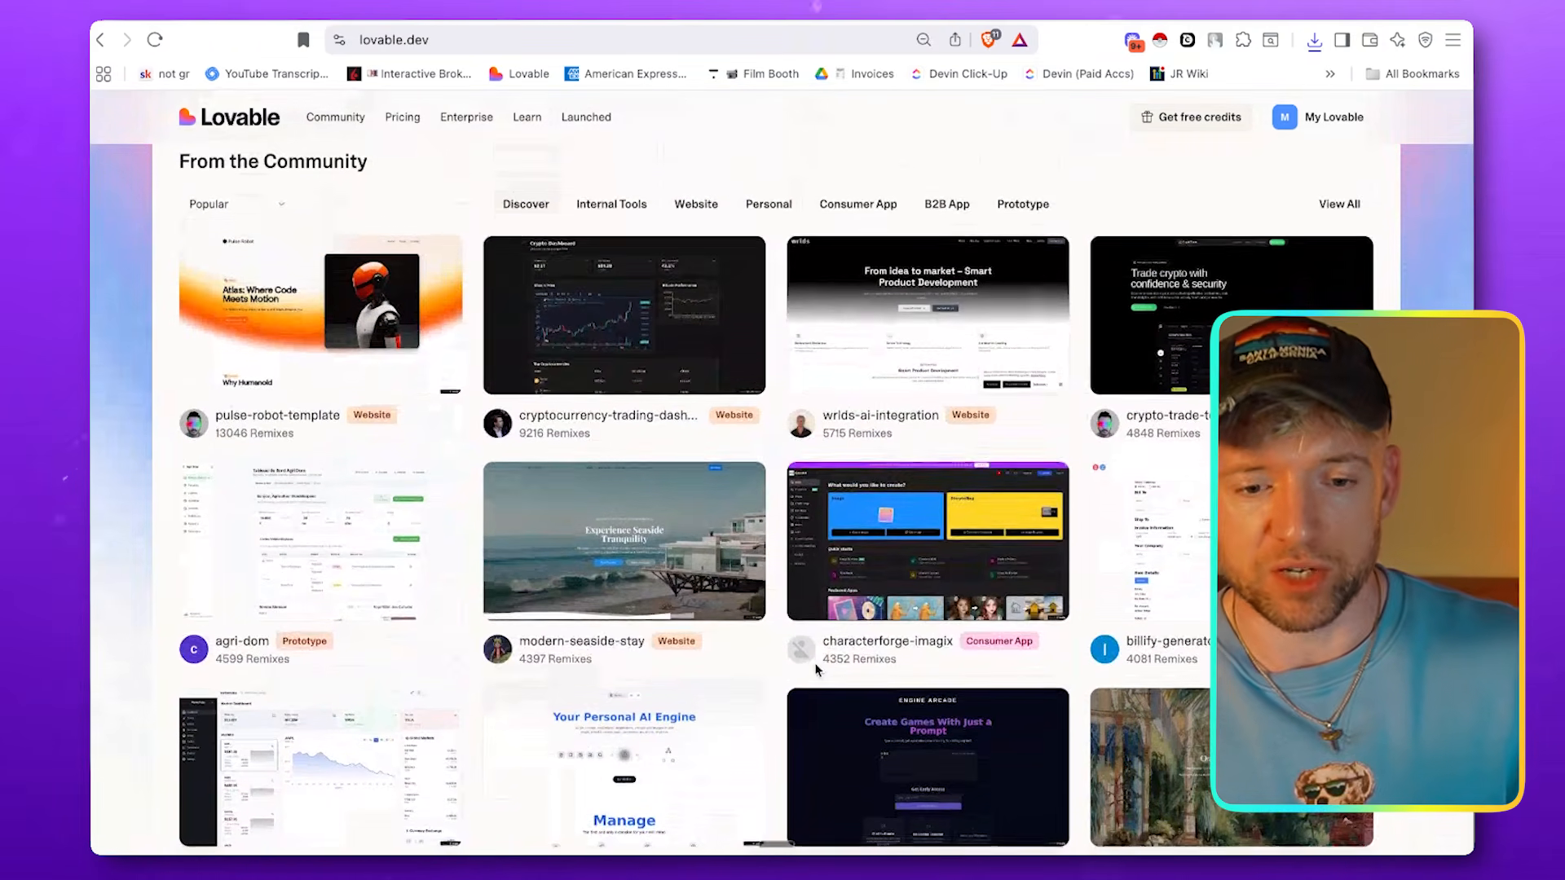
mouse_move(677, 372)
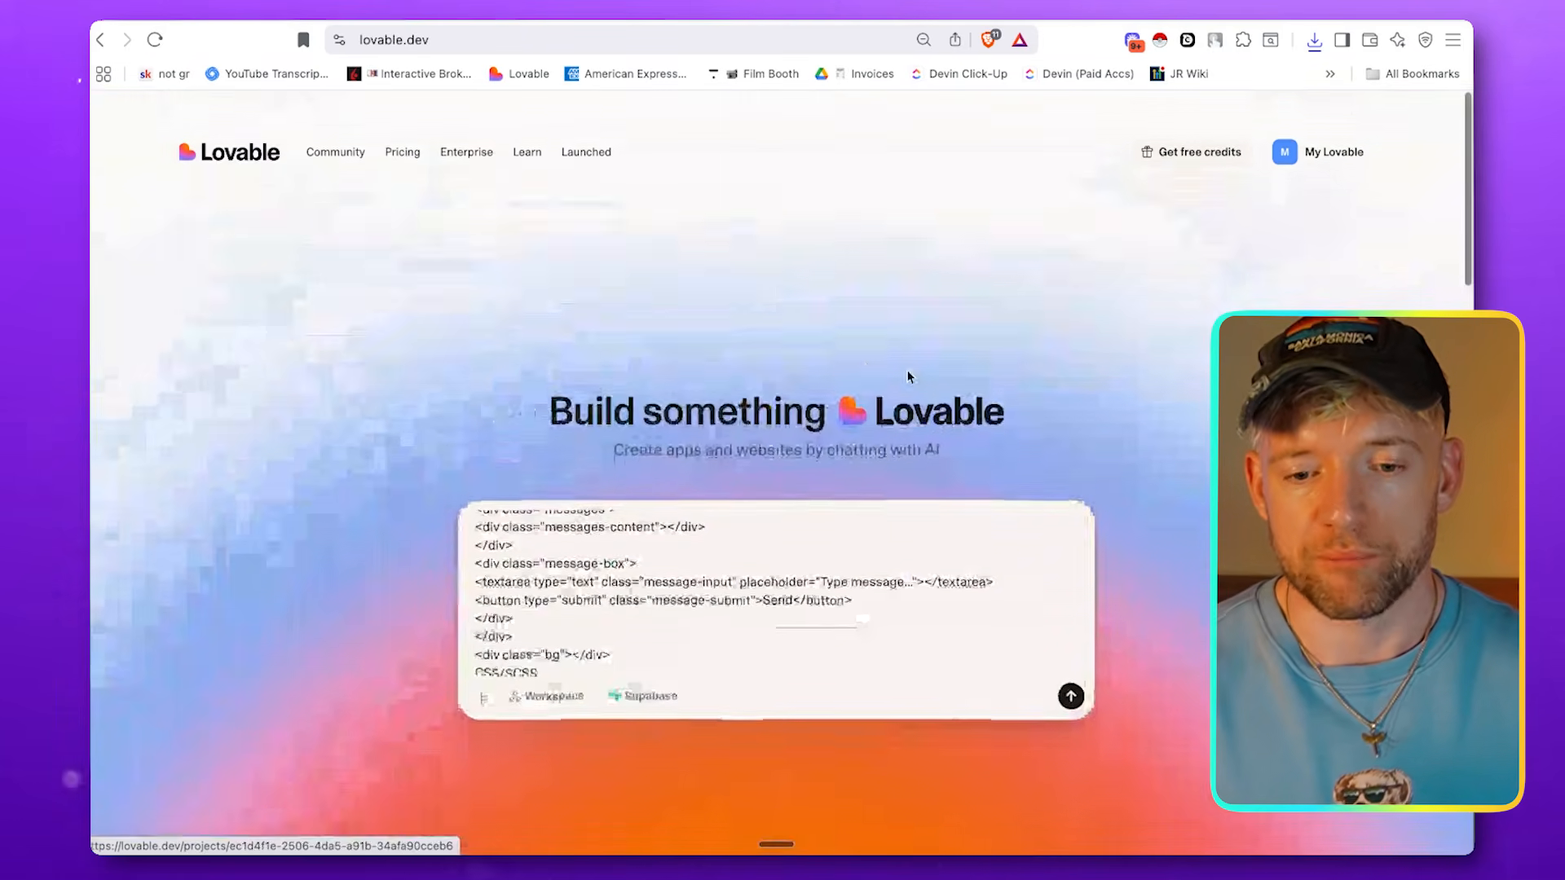
scroll(834, 545, up, 5)
scroll(834, 544, up, 5)
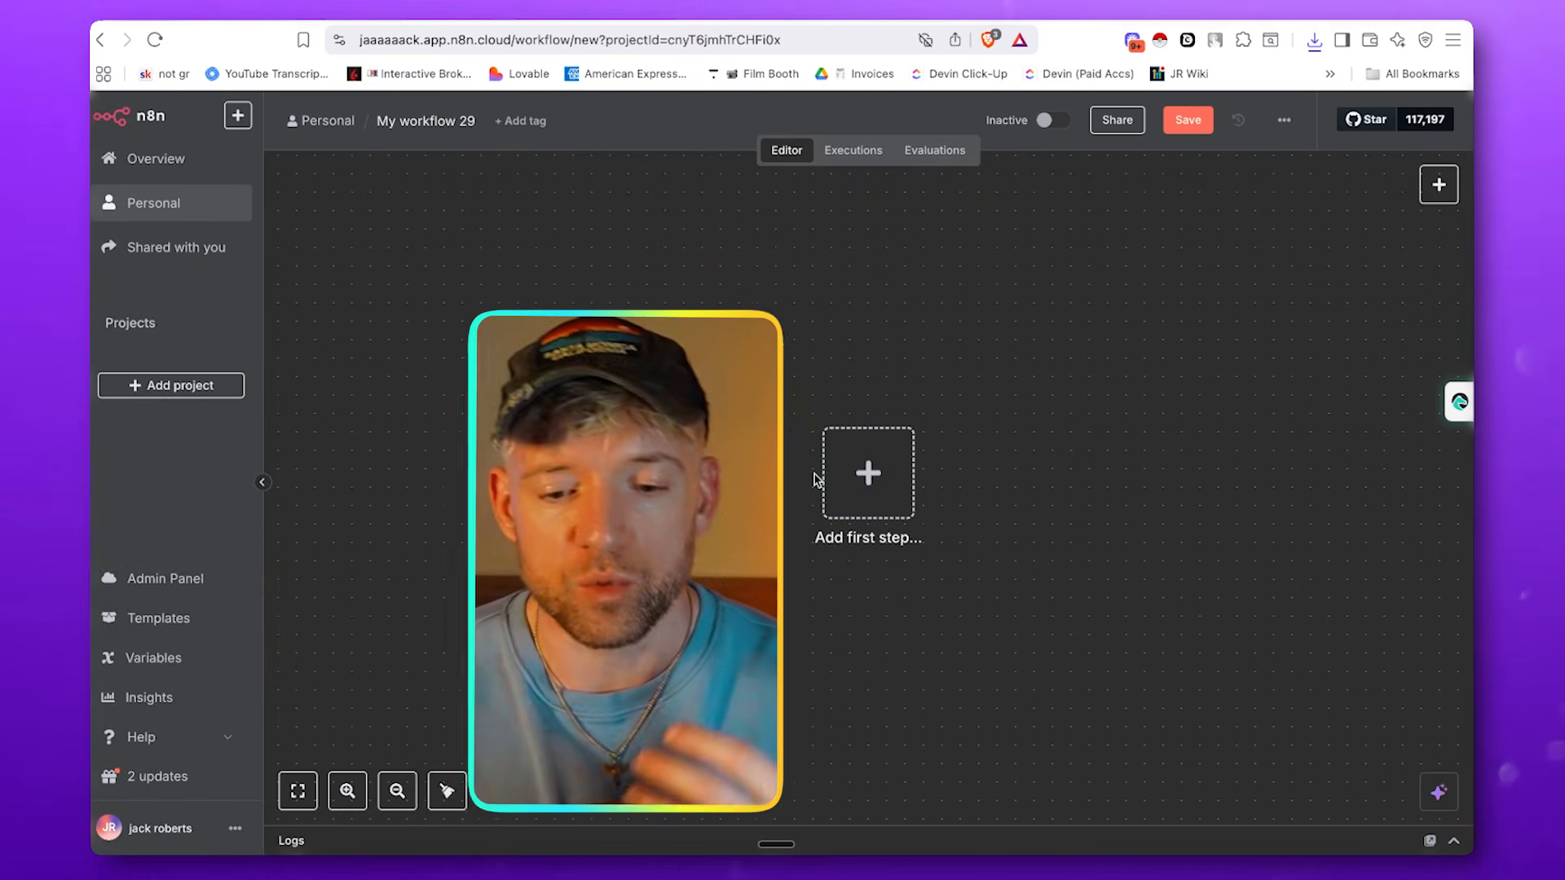
Import the downloaded Grok Memory Agent workflow file into the new n8n workflow, and clear all imported nodes from the canvas
click(1286, 124)
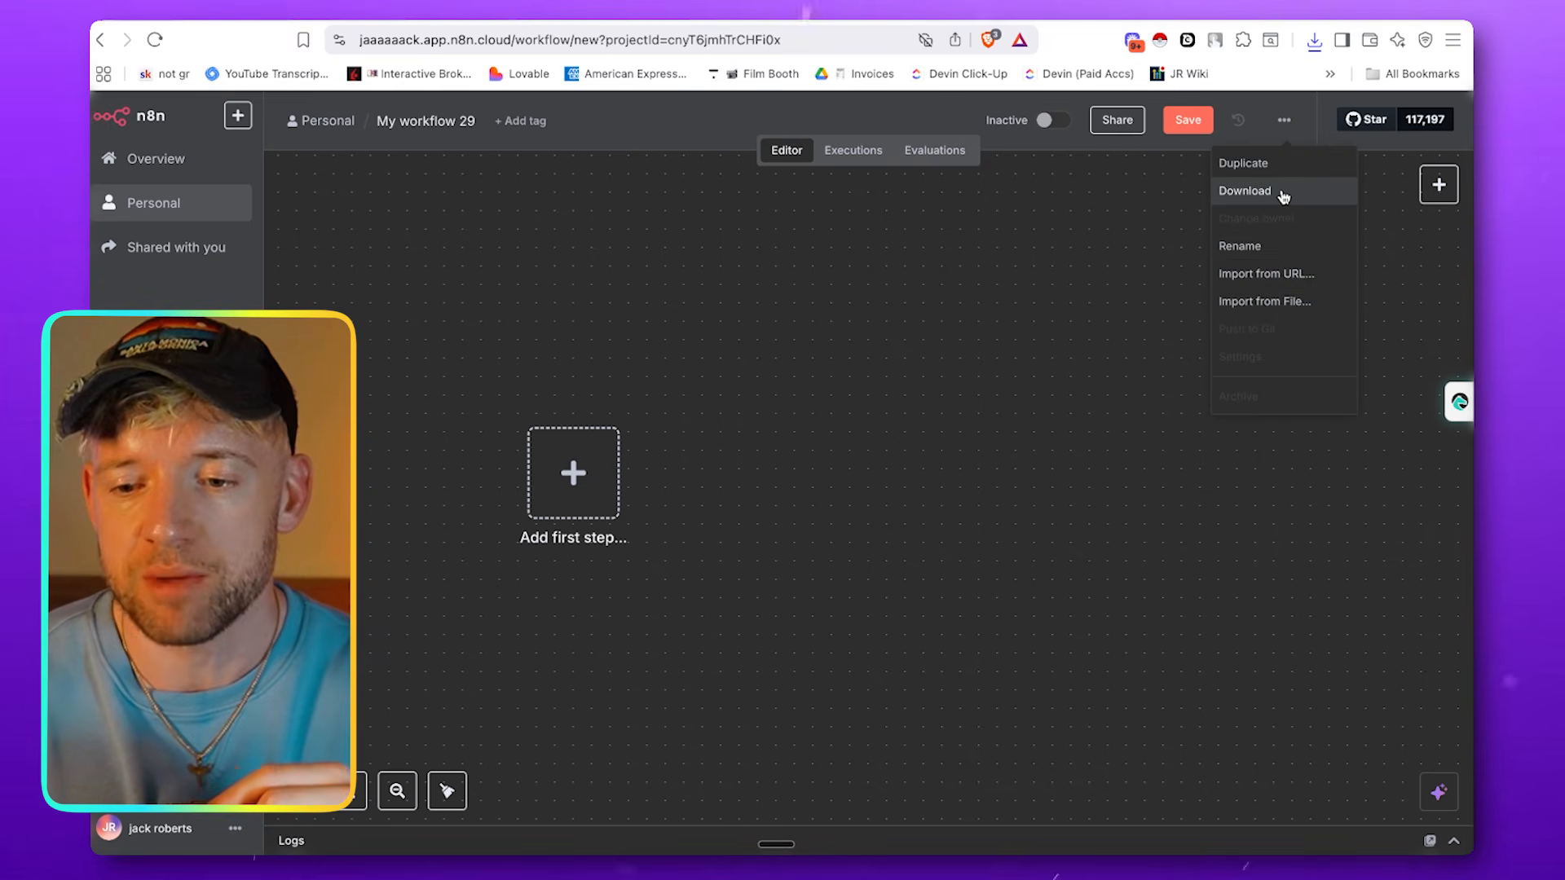
click(1279, 302)
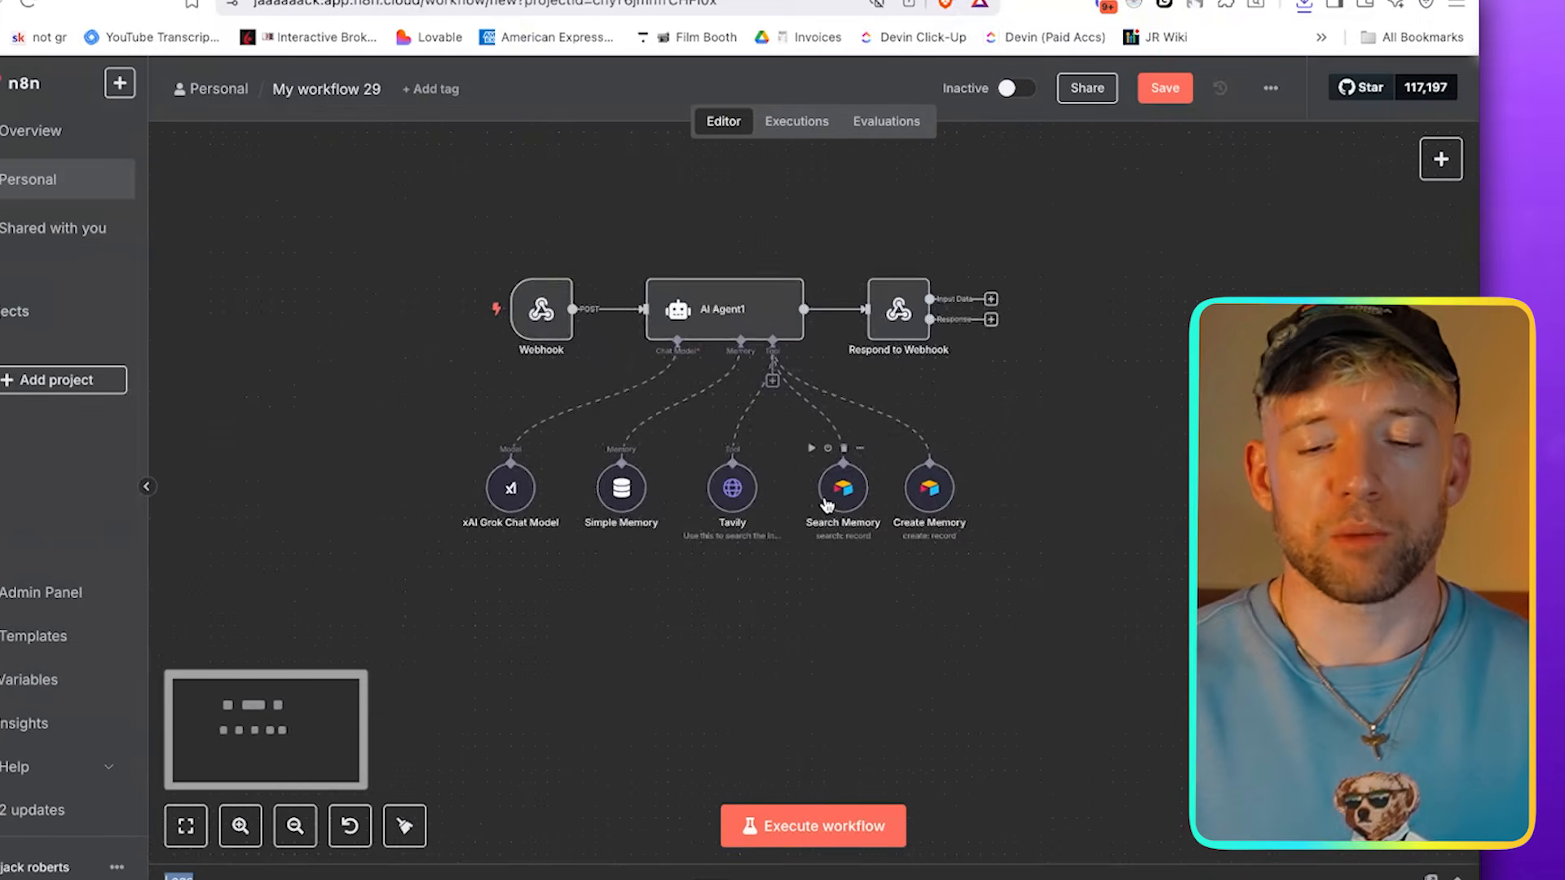
drag(1055, 574, 399, 215)
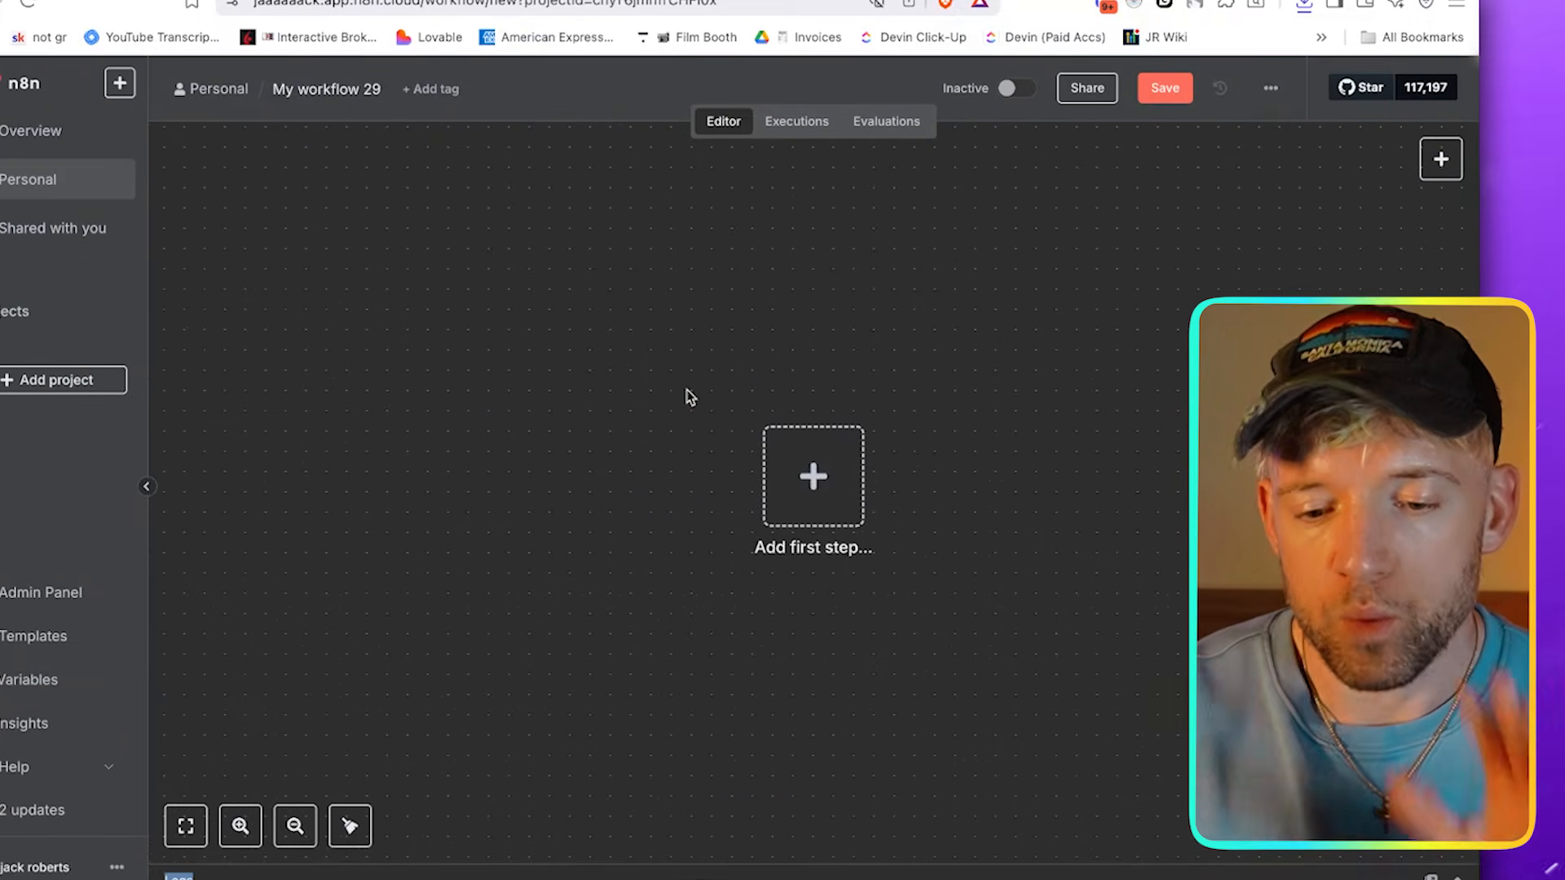
Add a Webhook trigger as the workflow's first step and copy its test URL
drag(819, 496, 486, 378)
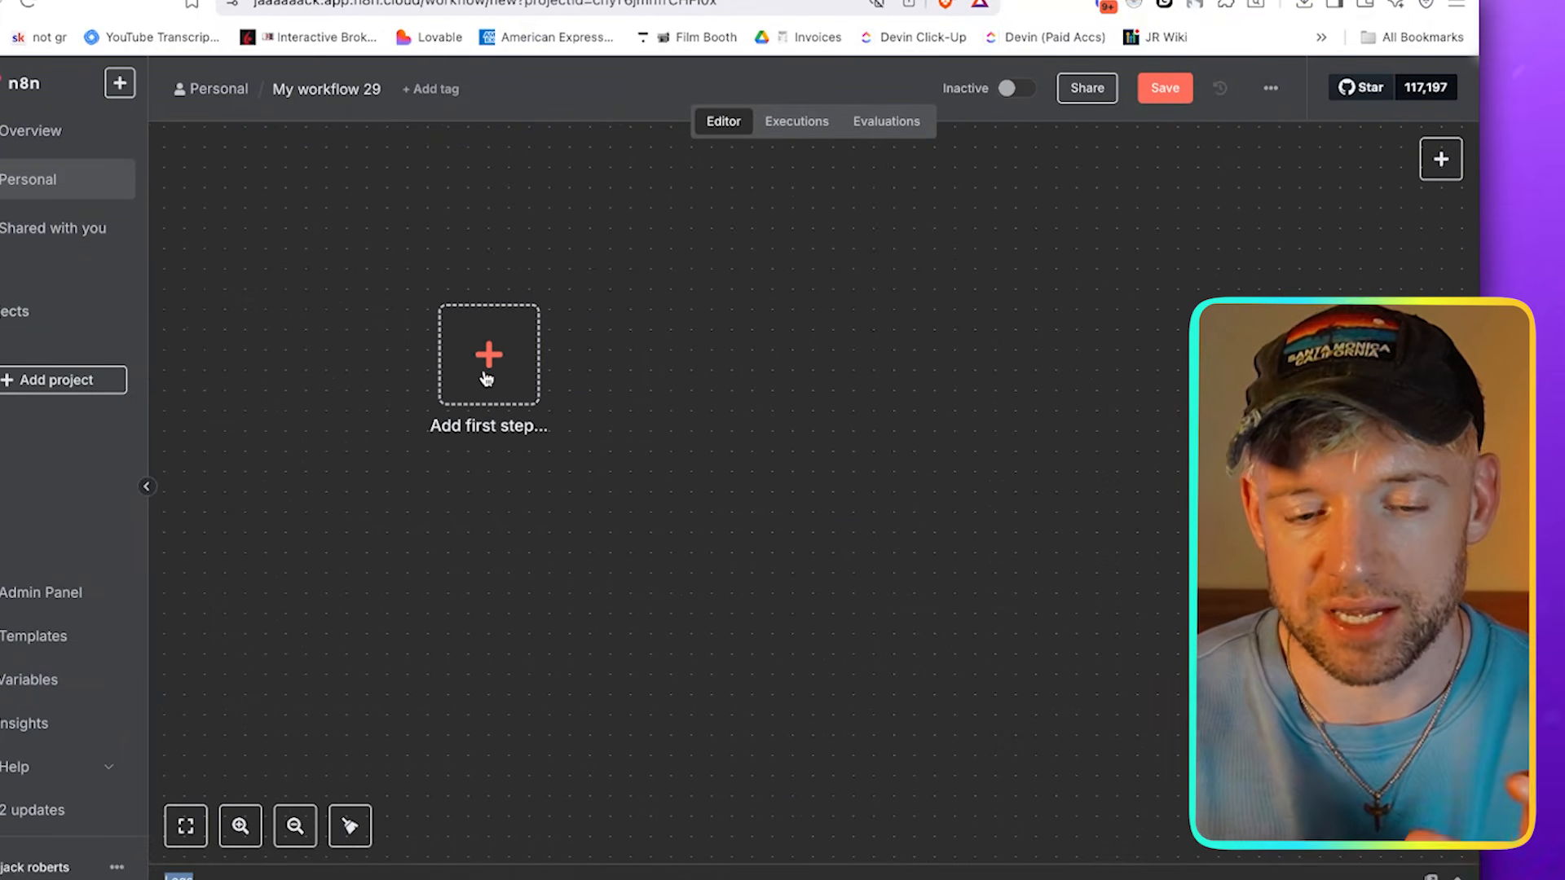
click(486, 378)
text(webhoo)
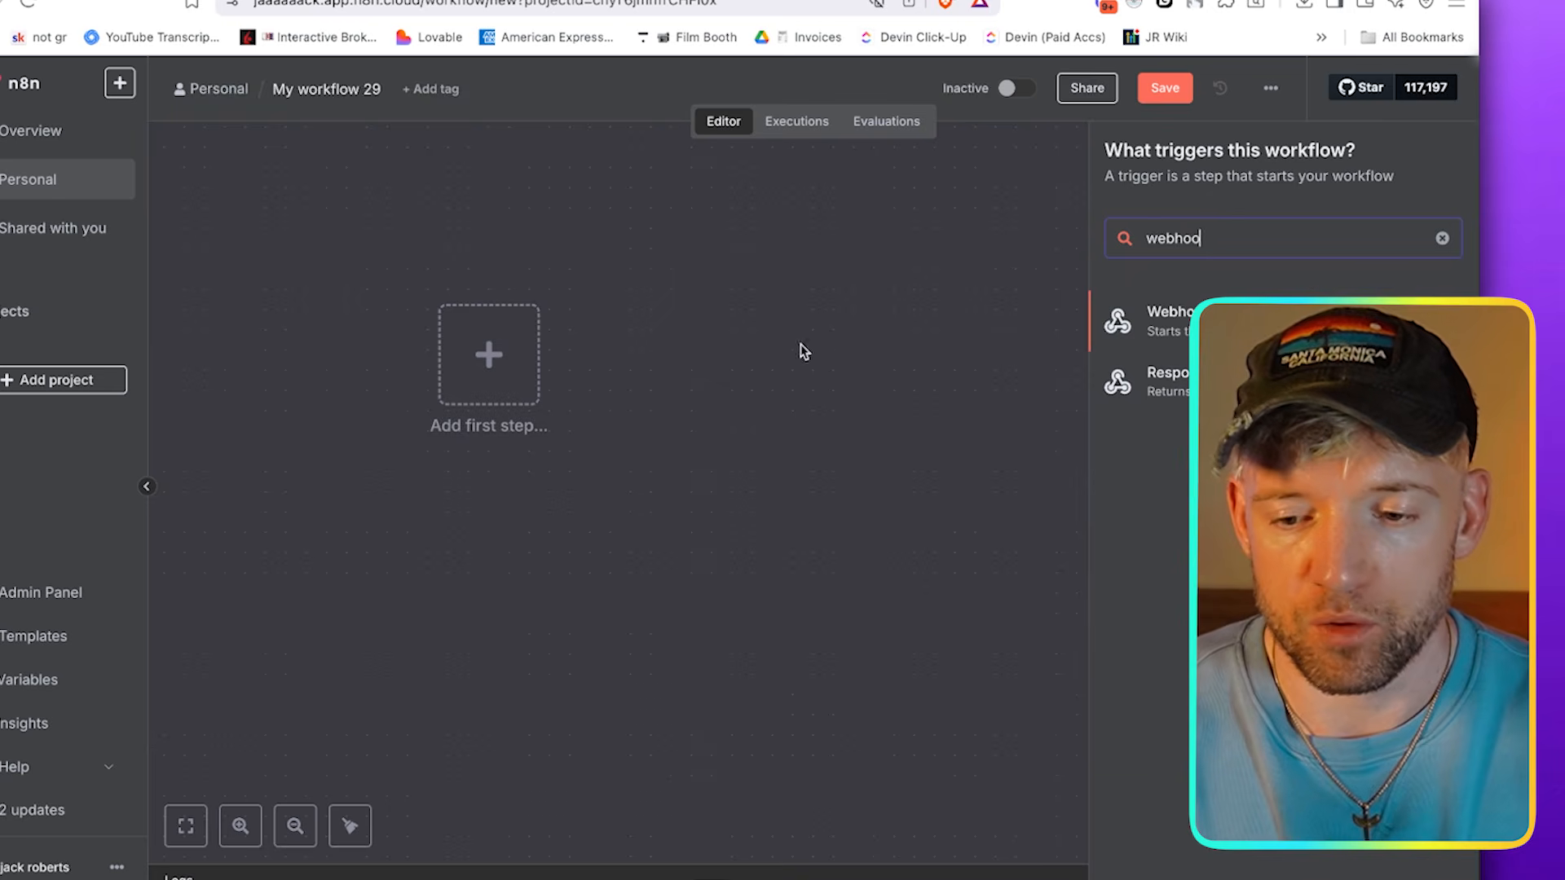
key(Return)
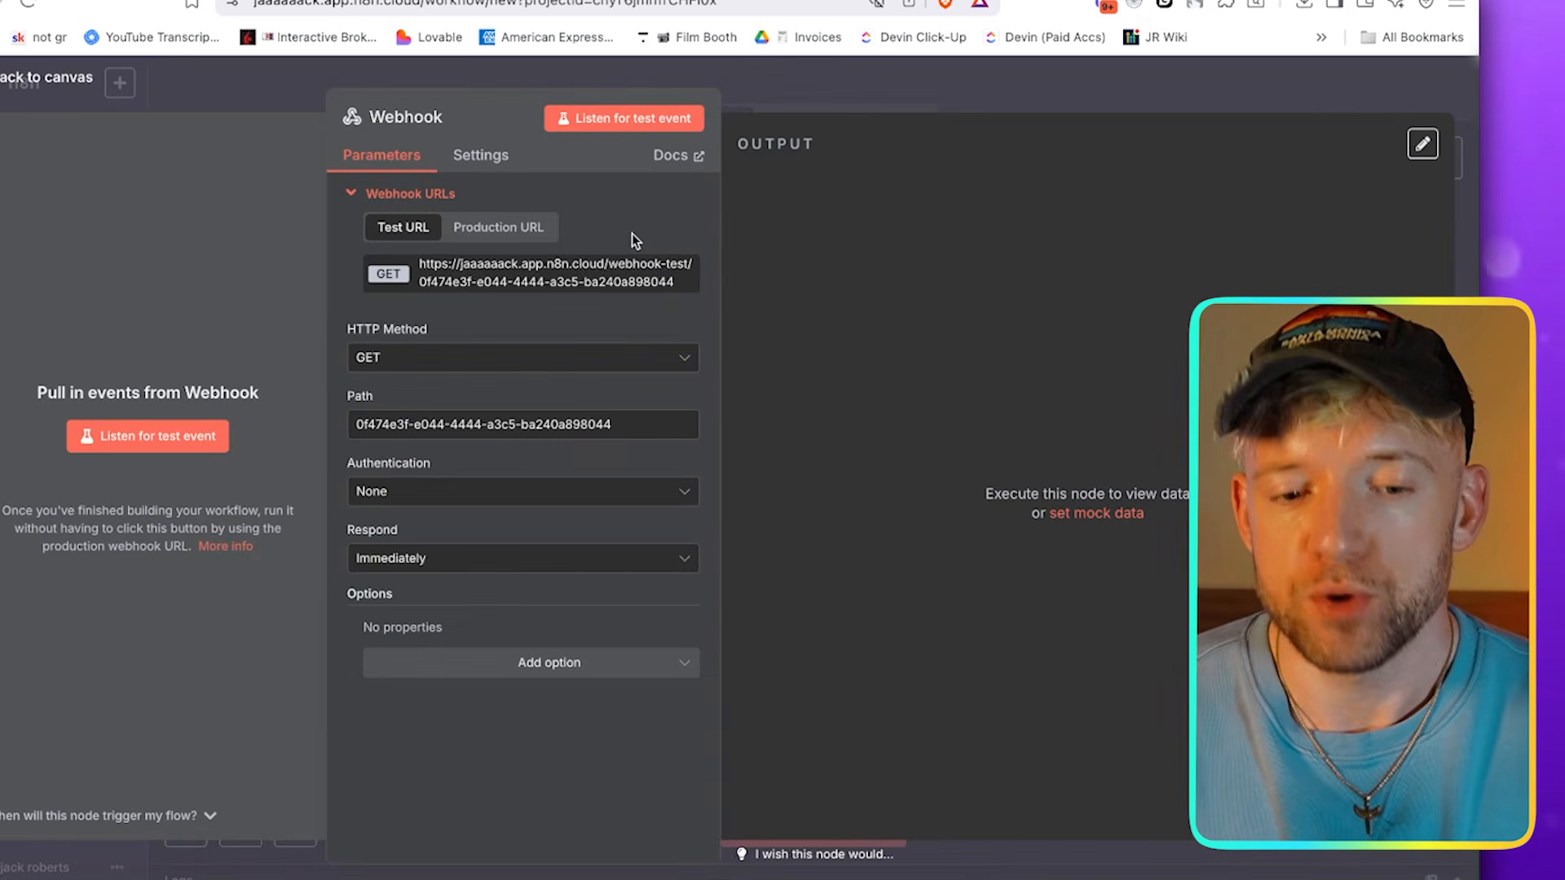
click(520, 262)
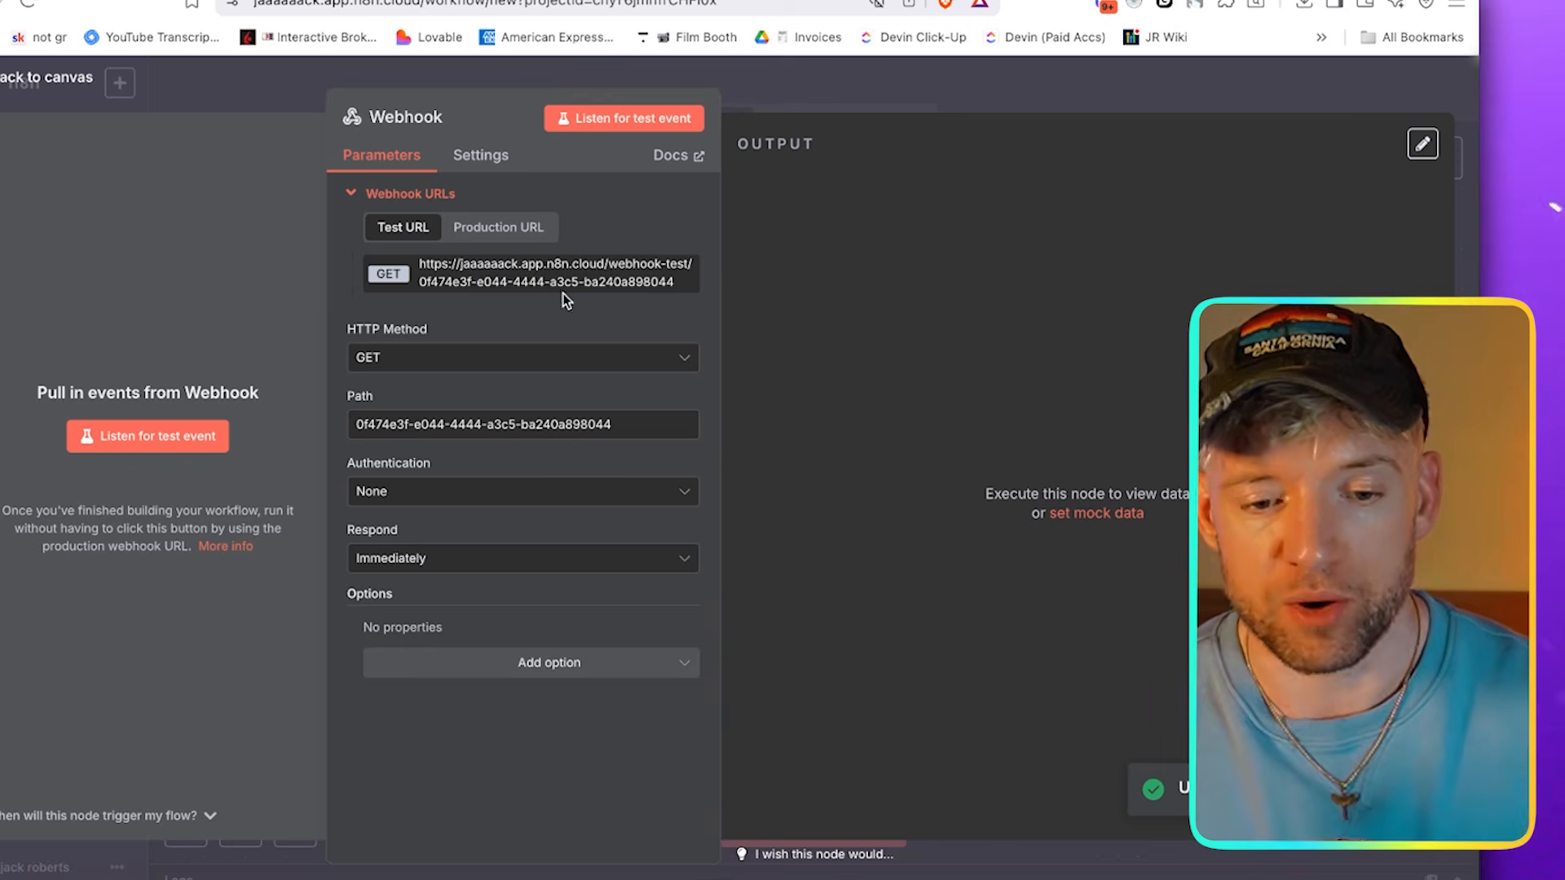
click(810, 92)
Rename the workflow as Grok Memory, switch to the Lovable project and paste the copied webhook test URL into its chat
click(355, 89)
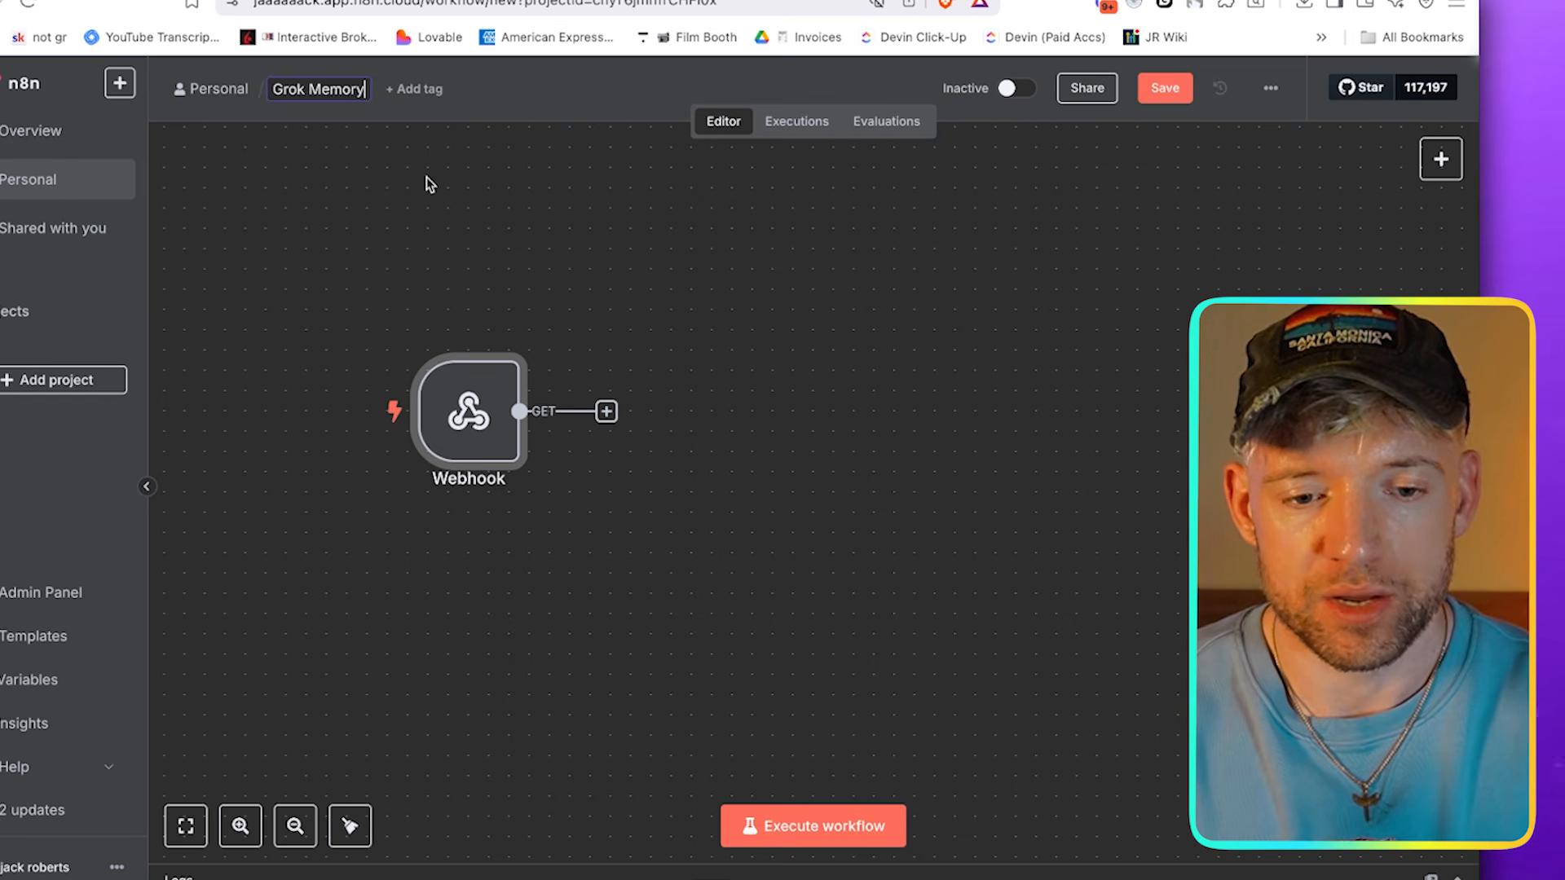
text(Grok Memory)
key(Return)
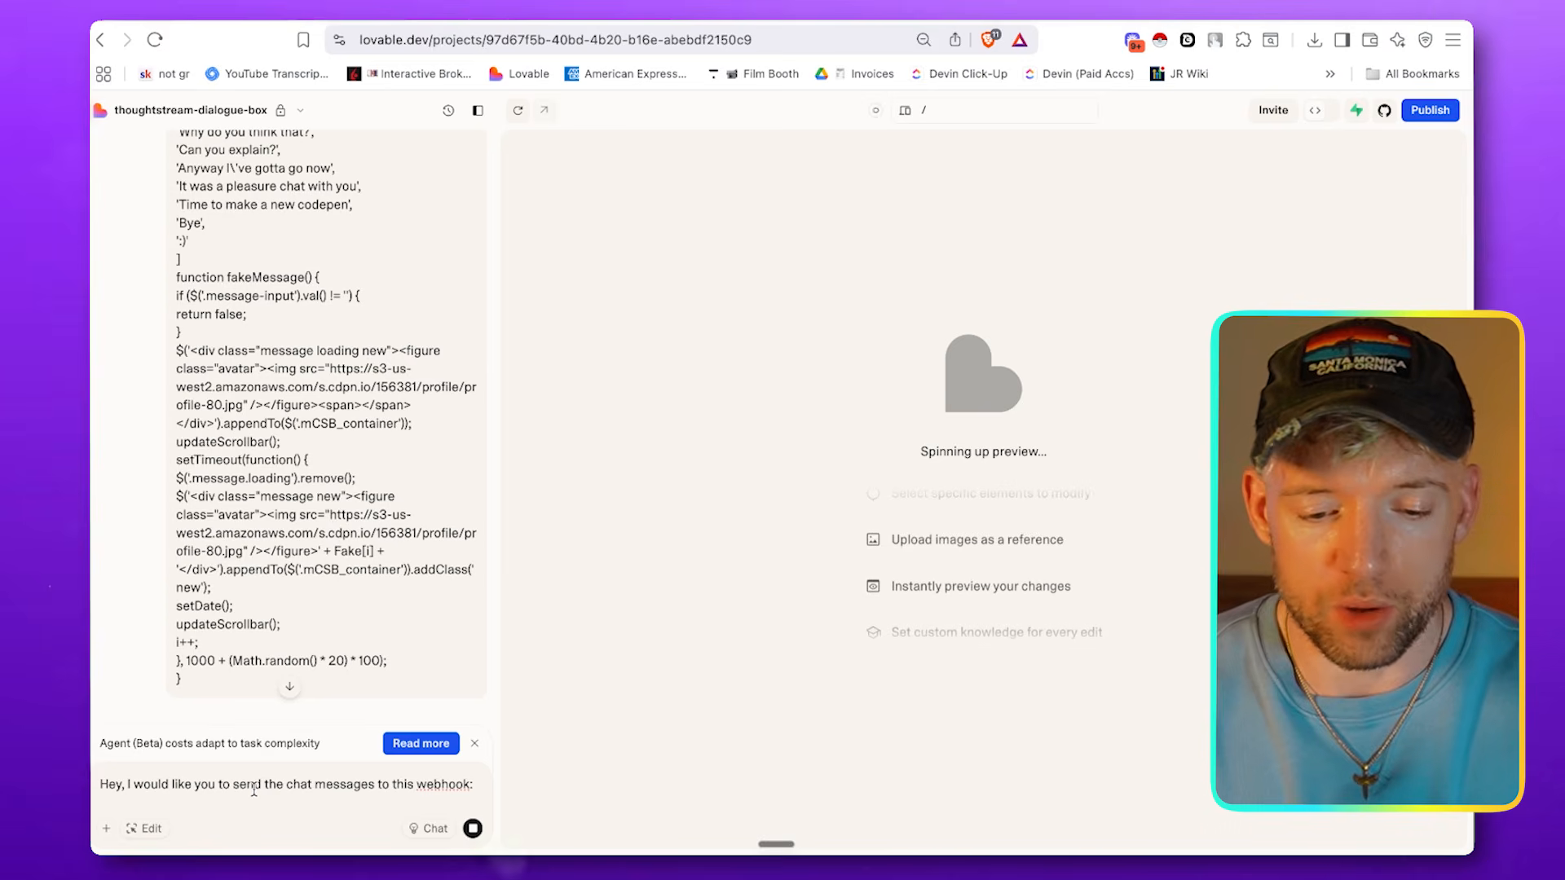
key(super+v)
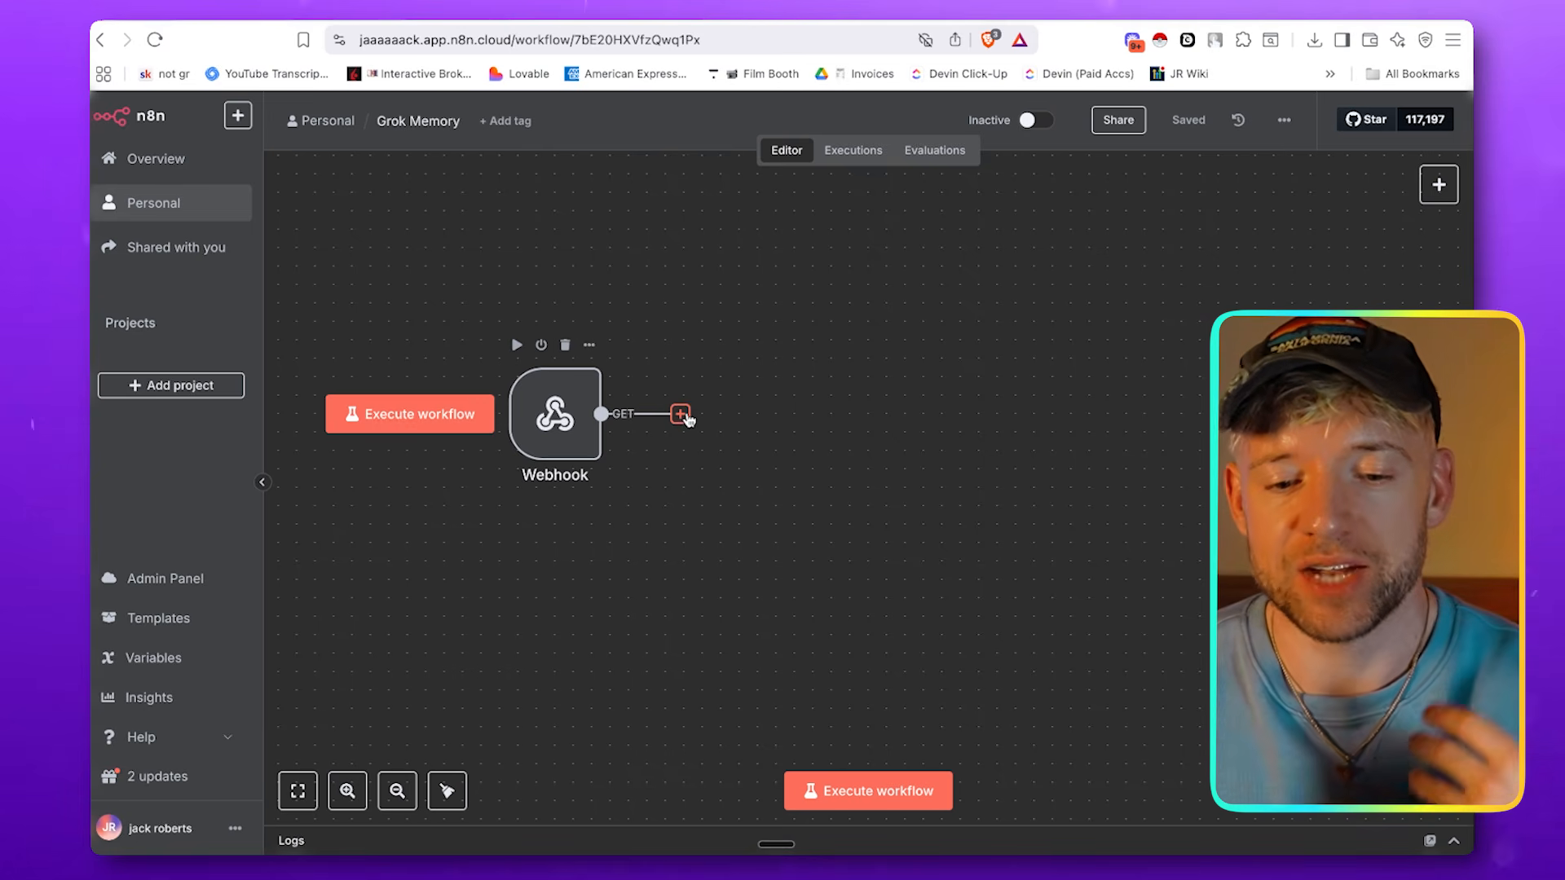
In the Grok Memory workflow in n8n, add an AI Agent node connected after the Webhook
click(681, 414)
click(1271, 314)
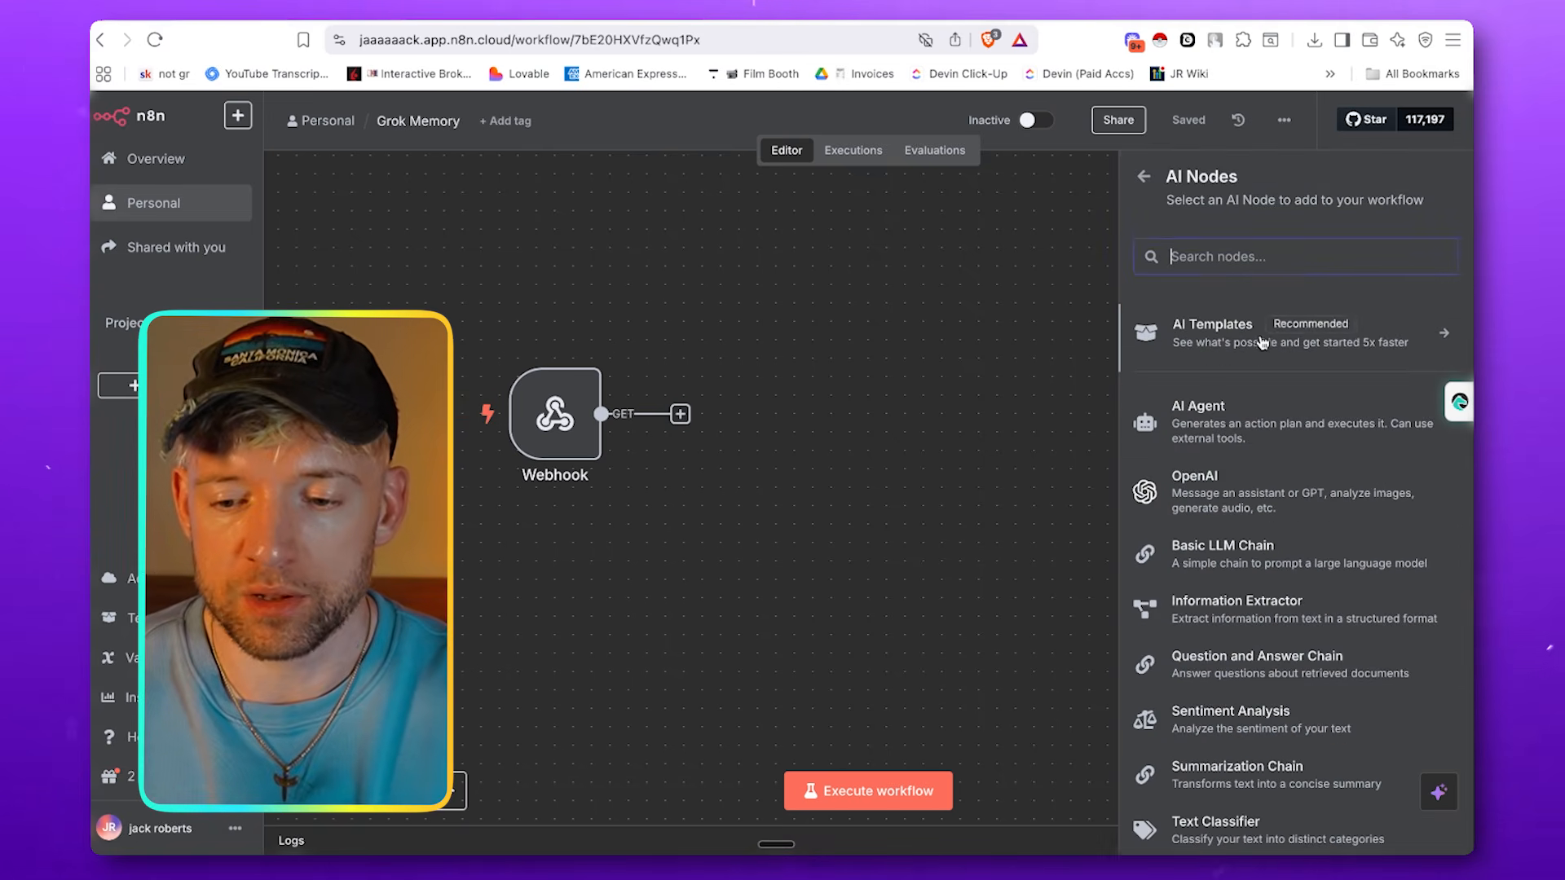
click(1271, 443)
key(Escape)
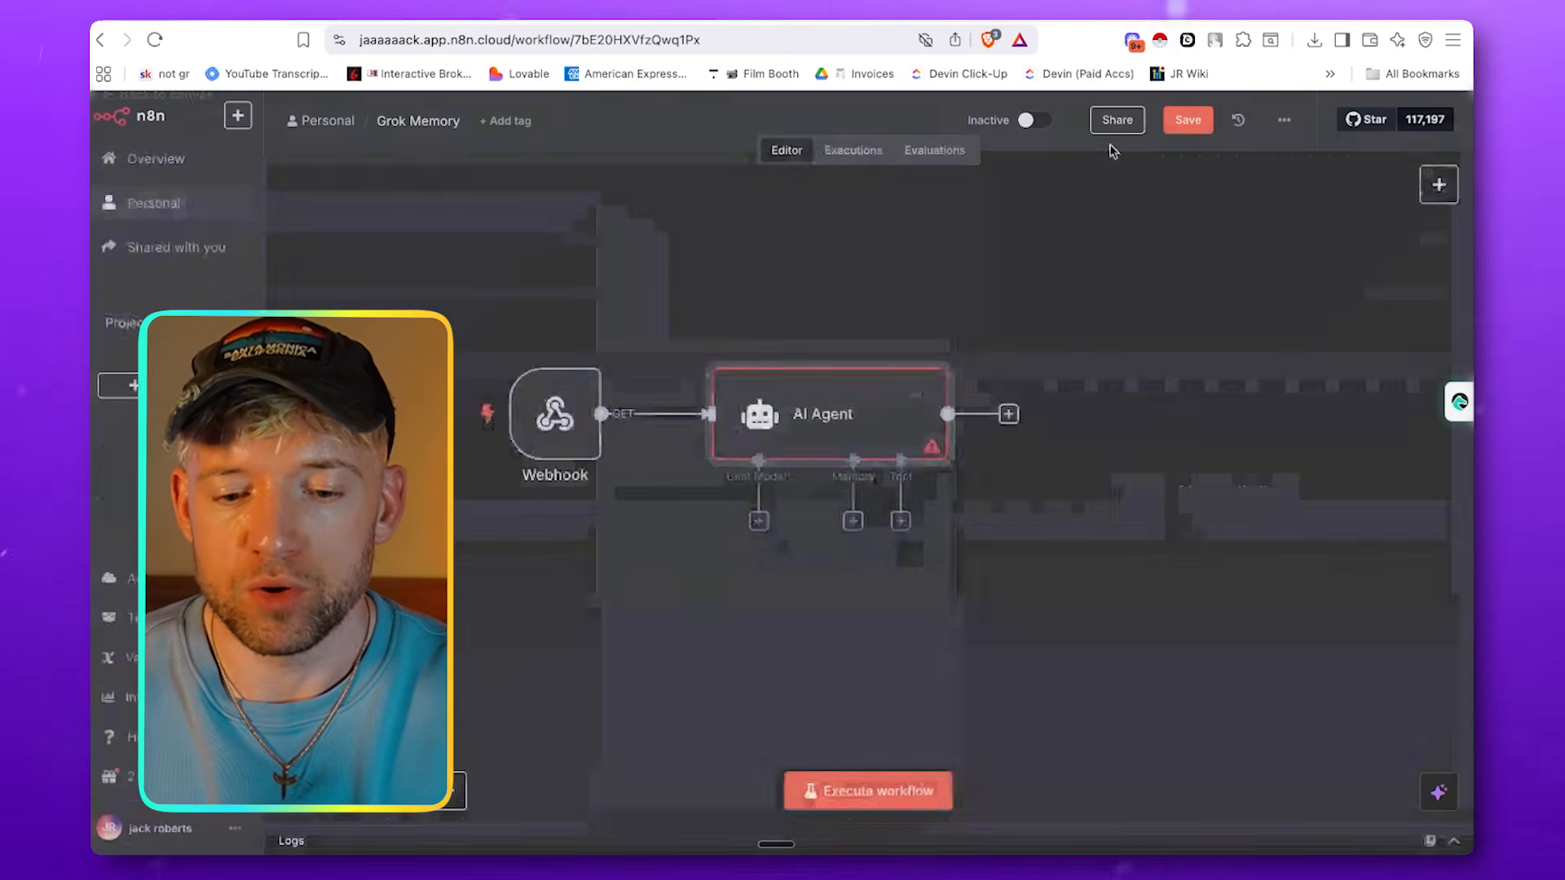
Attach an xAI Grok Chat Model to the AI Agent as its chat model
click(758, 520)
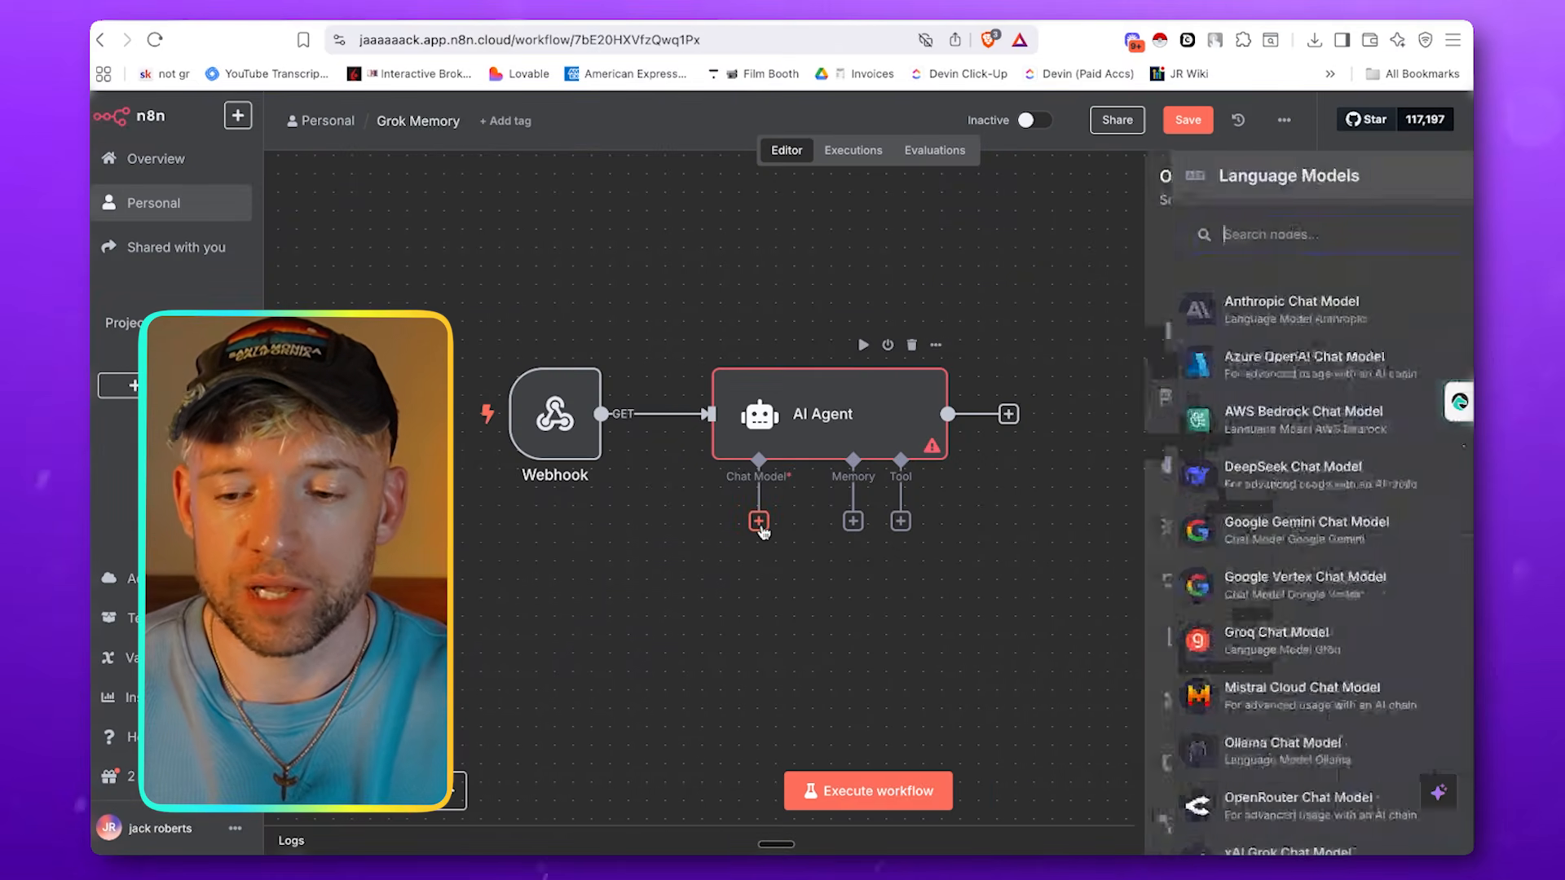
text(xai)
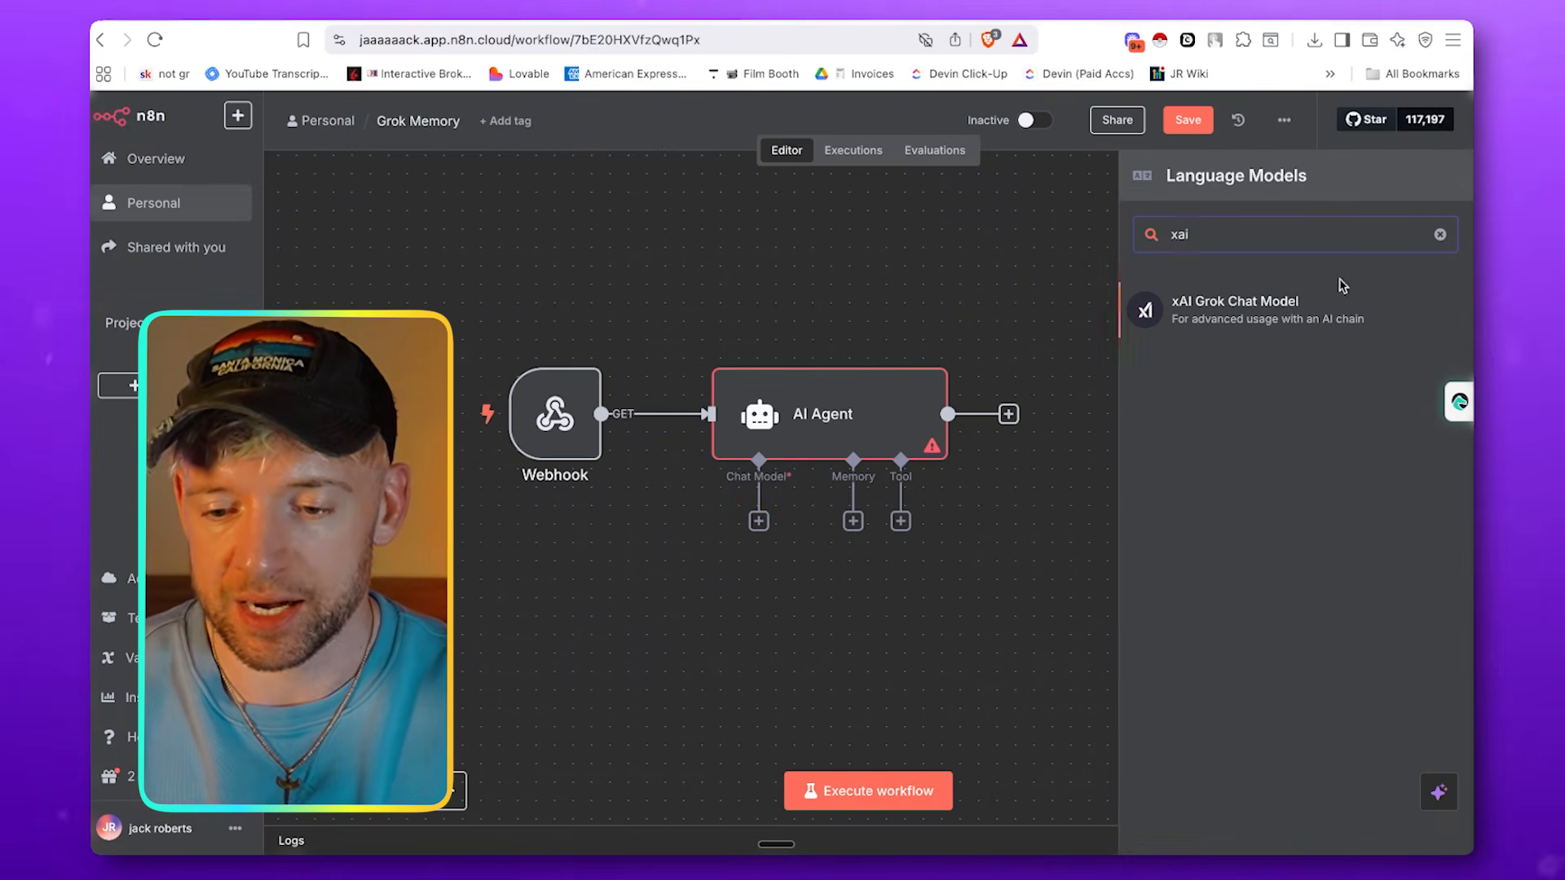
click(1322, 308)
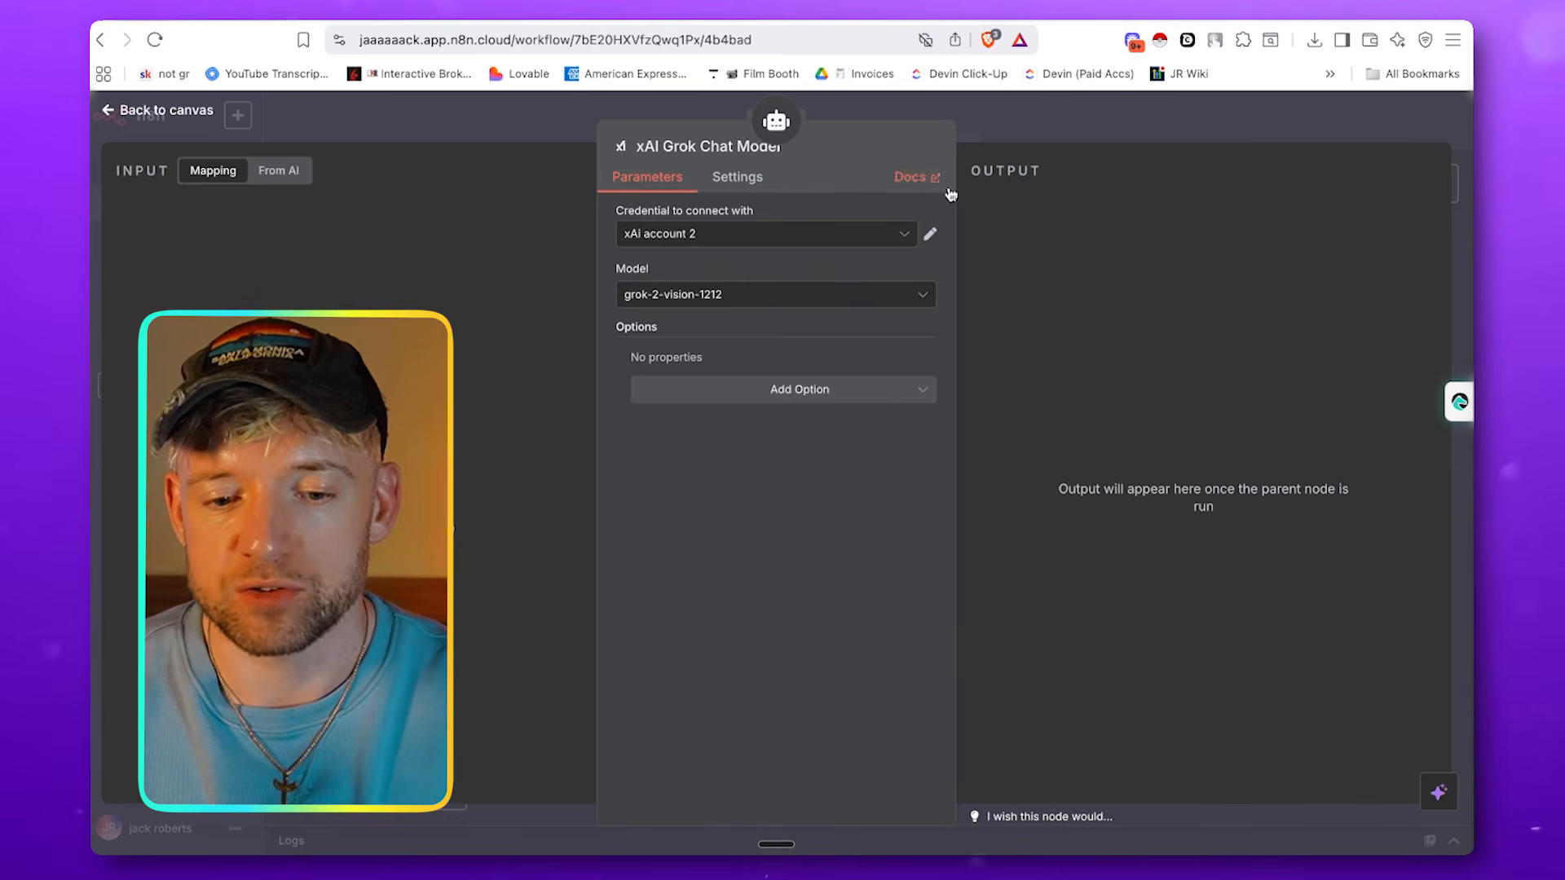
click(1058, 139)
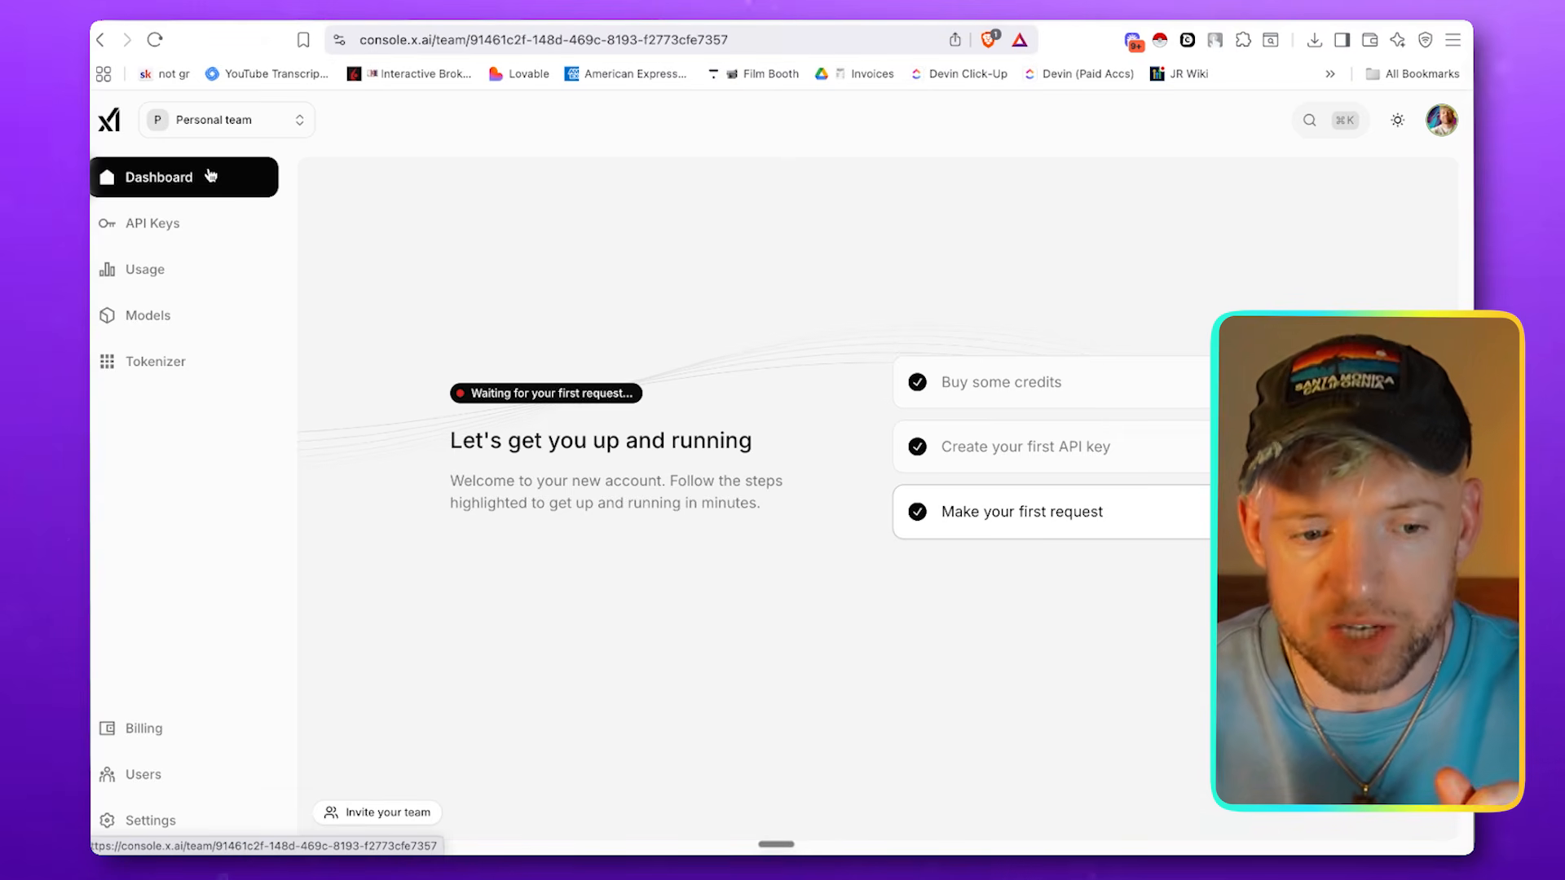
Create a new named API key in the xAI console and copy the generated key
click(187, 228)
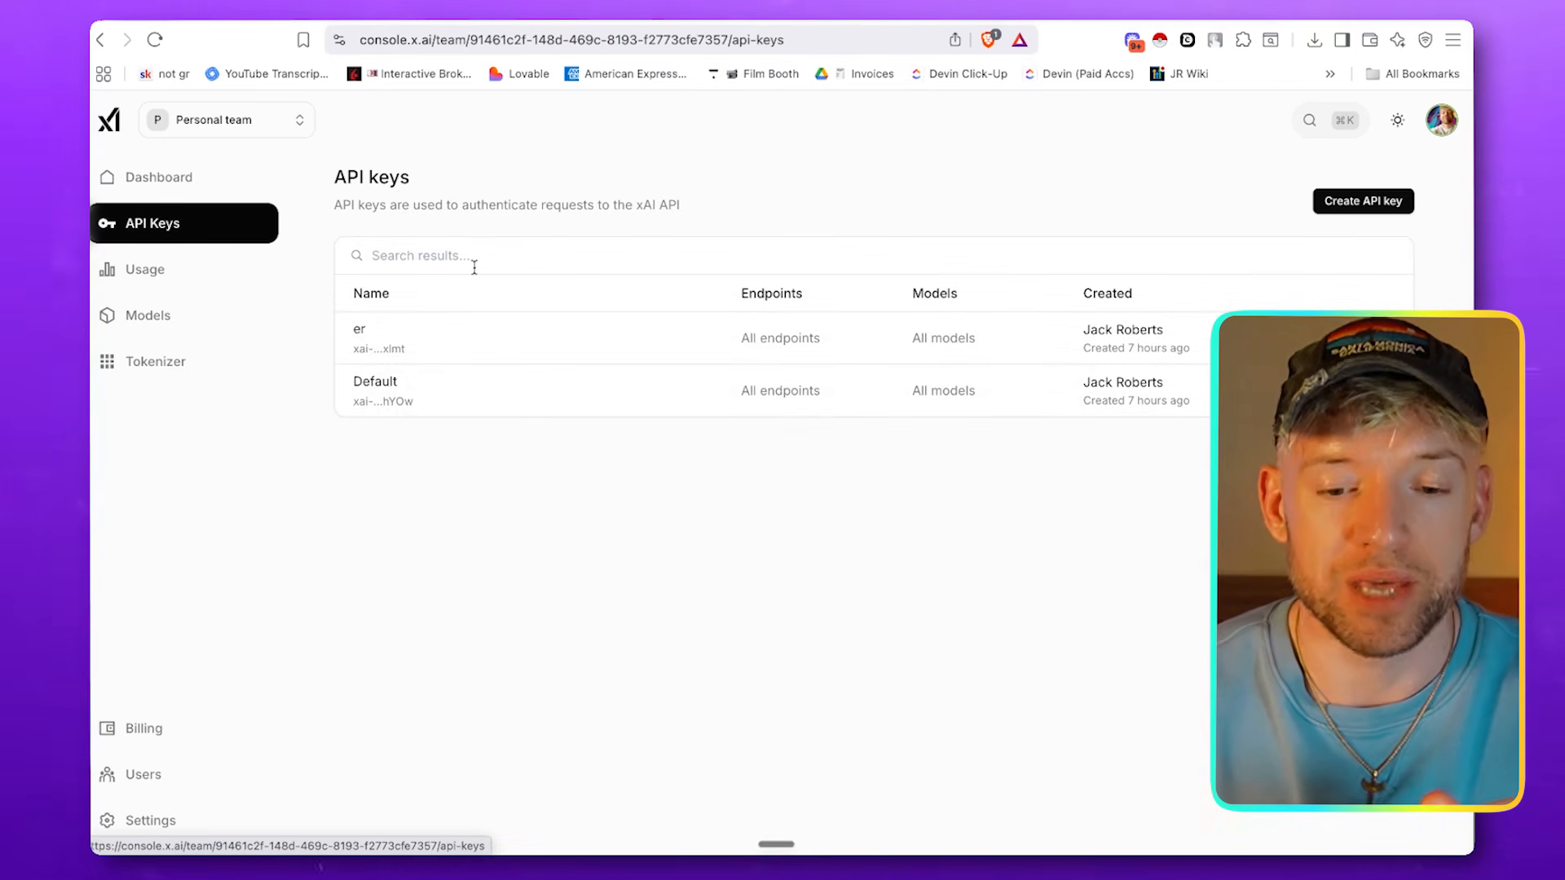
click(1335, 199)
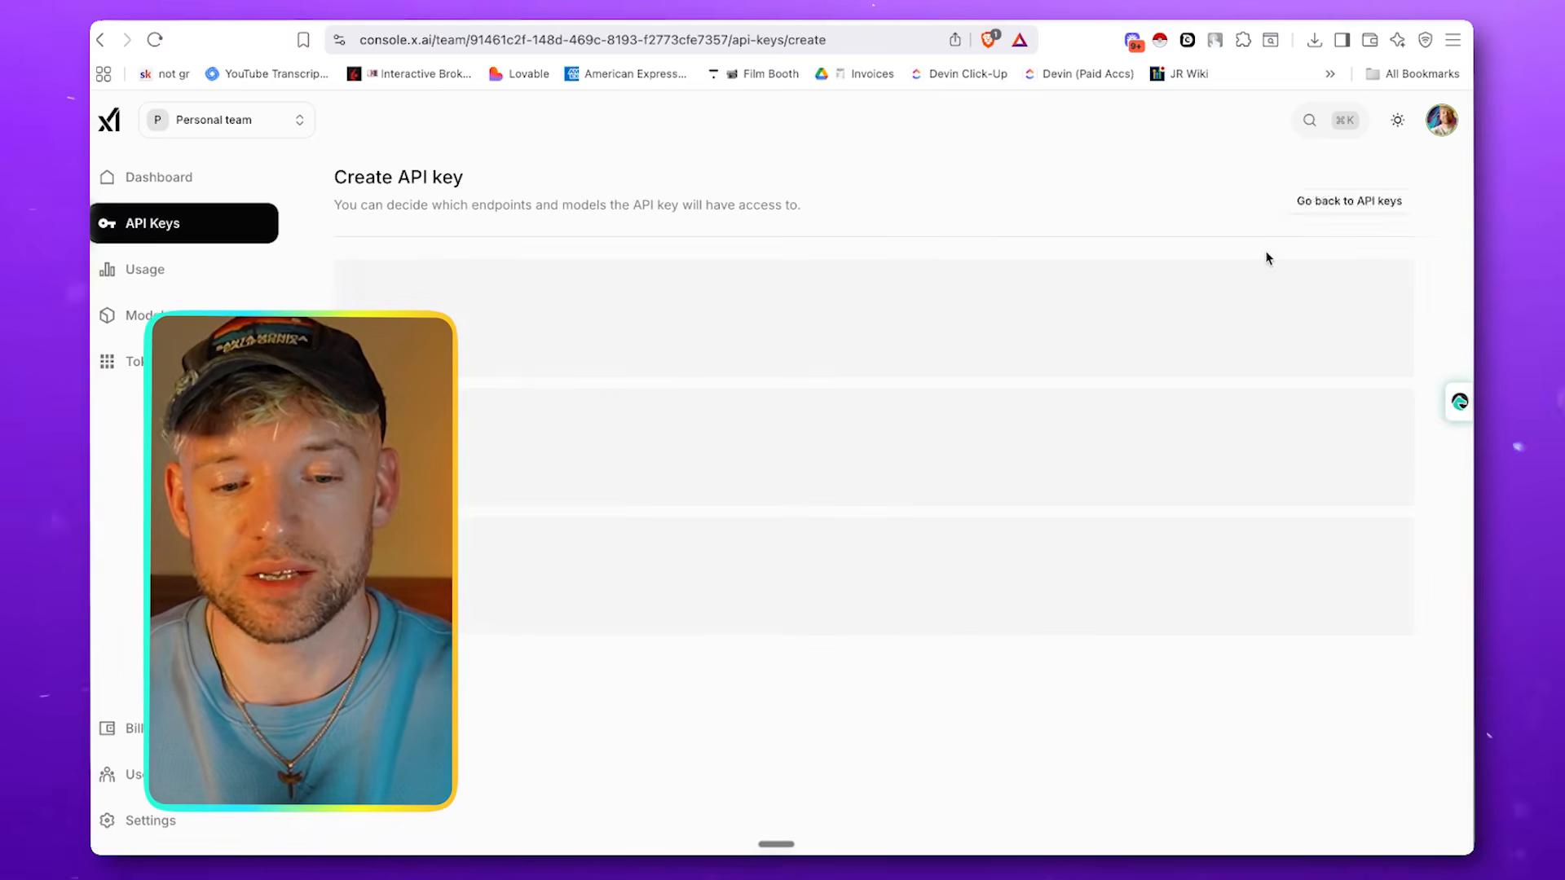
text(test)
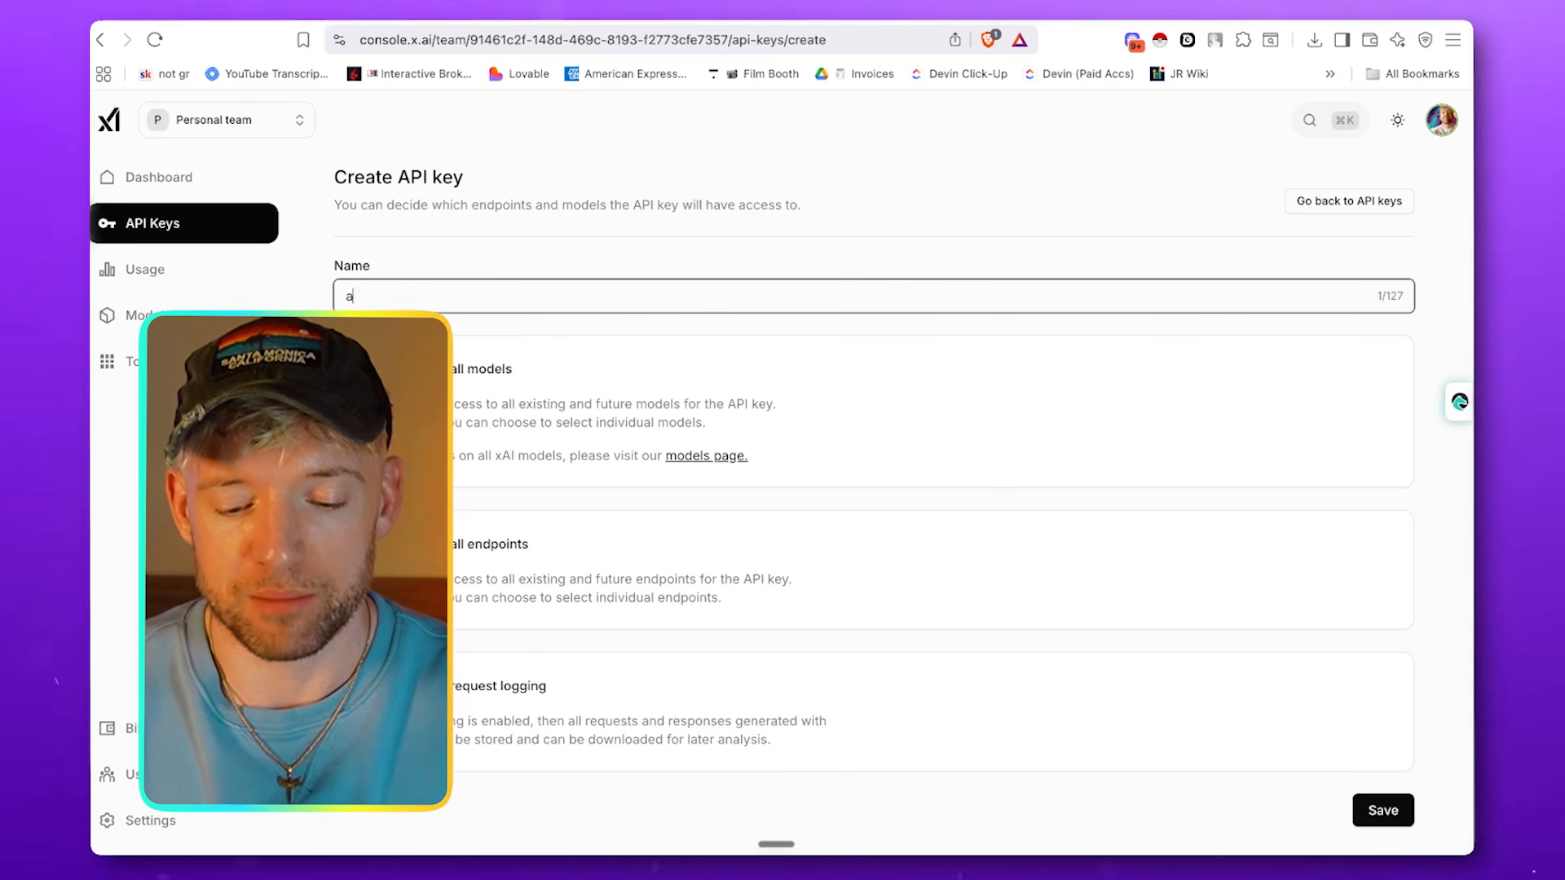
key(Return)
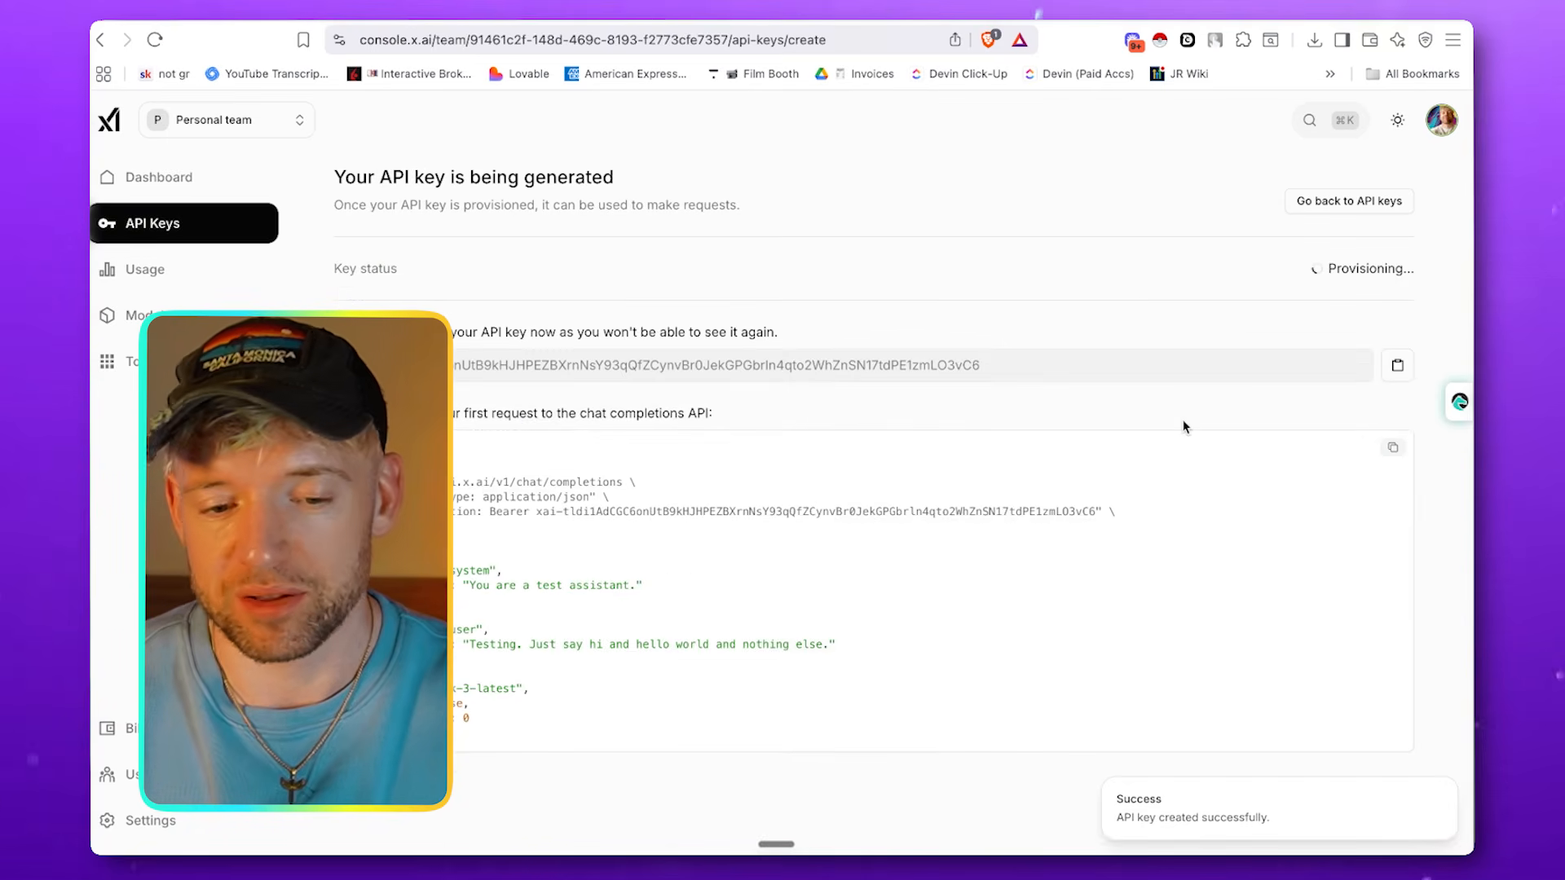
click(1395, 367)
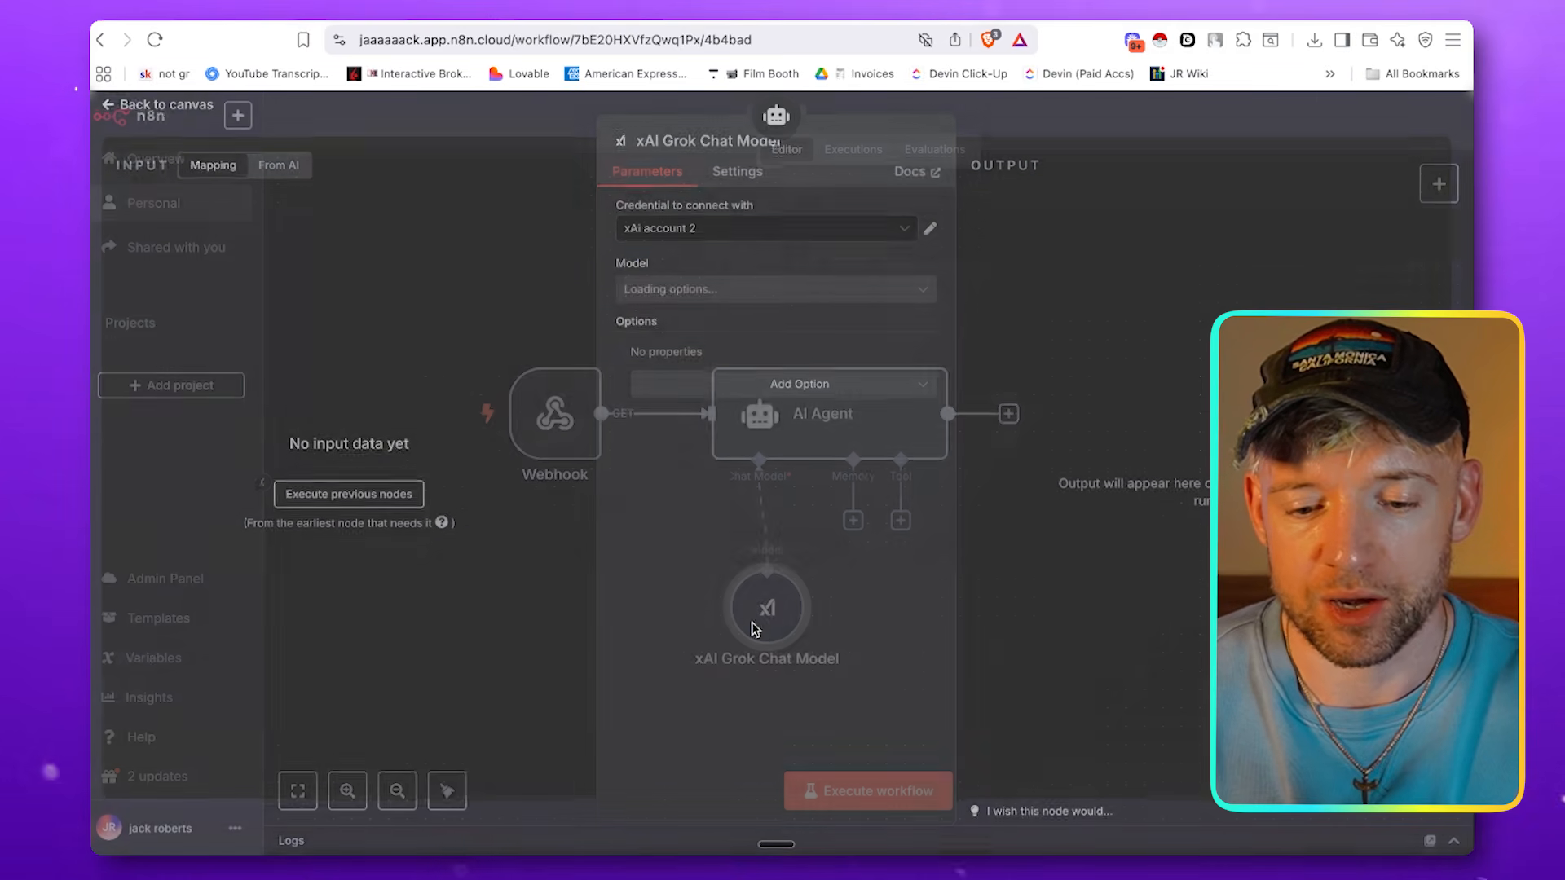
In n8n, create and save a new xAI credential for the xAI Grok Chat Model by pasting the copied API key
double_click(763, 630)
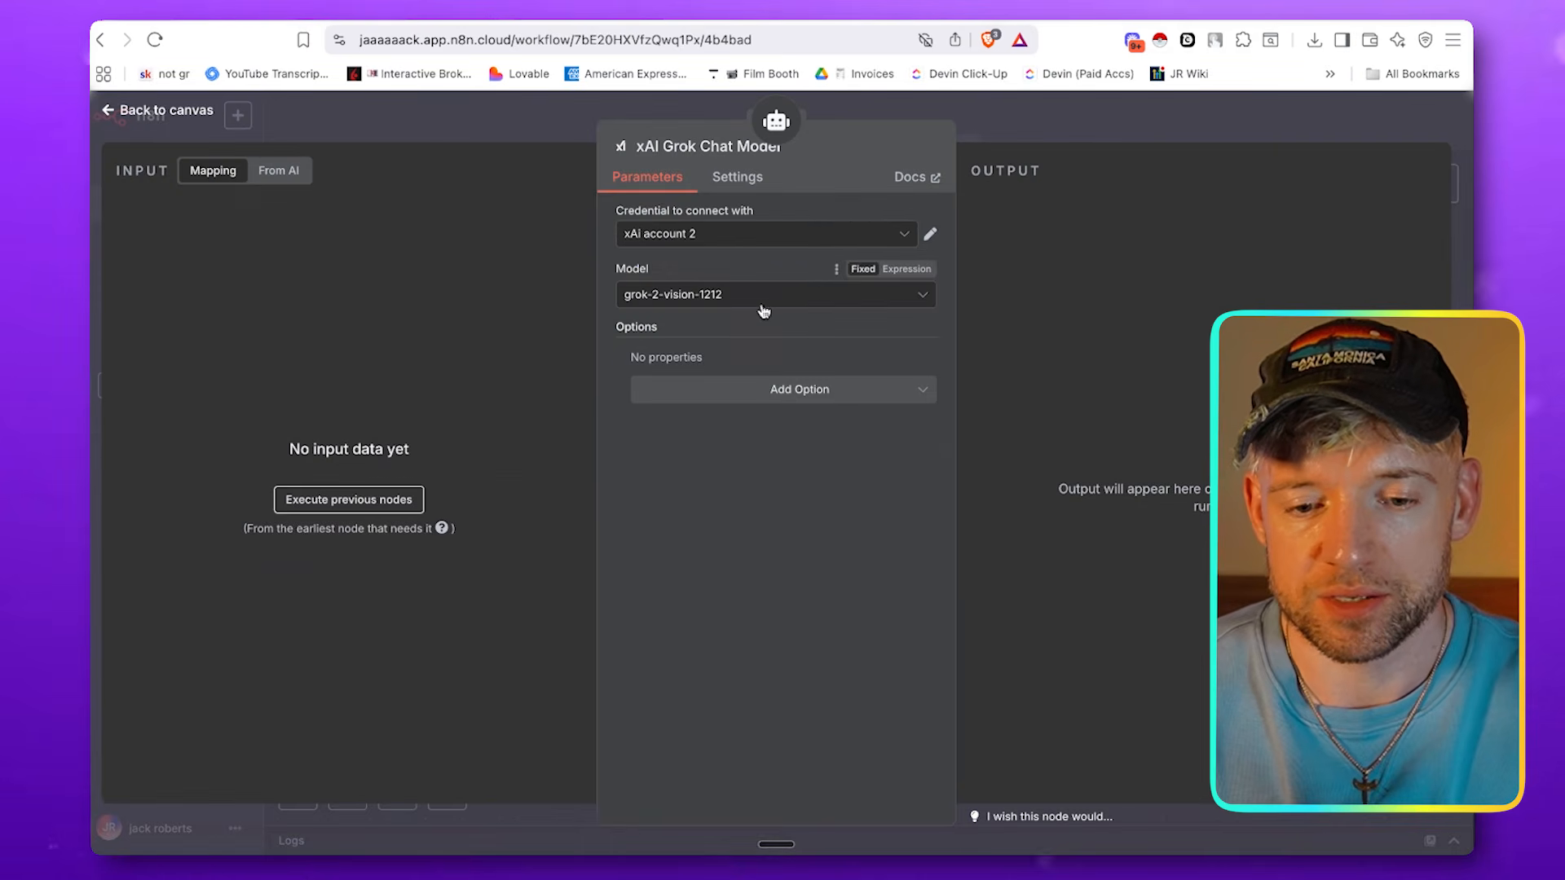
click(930, 234)
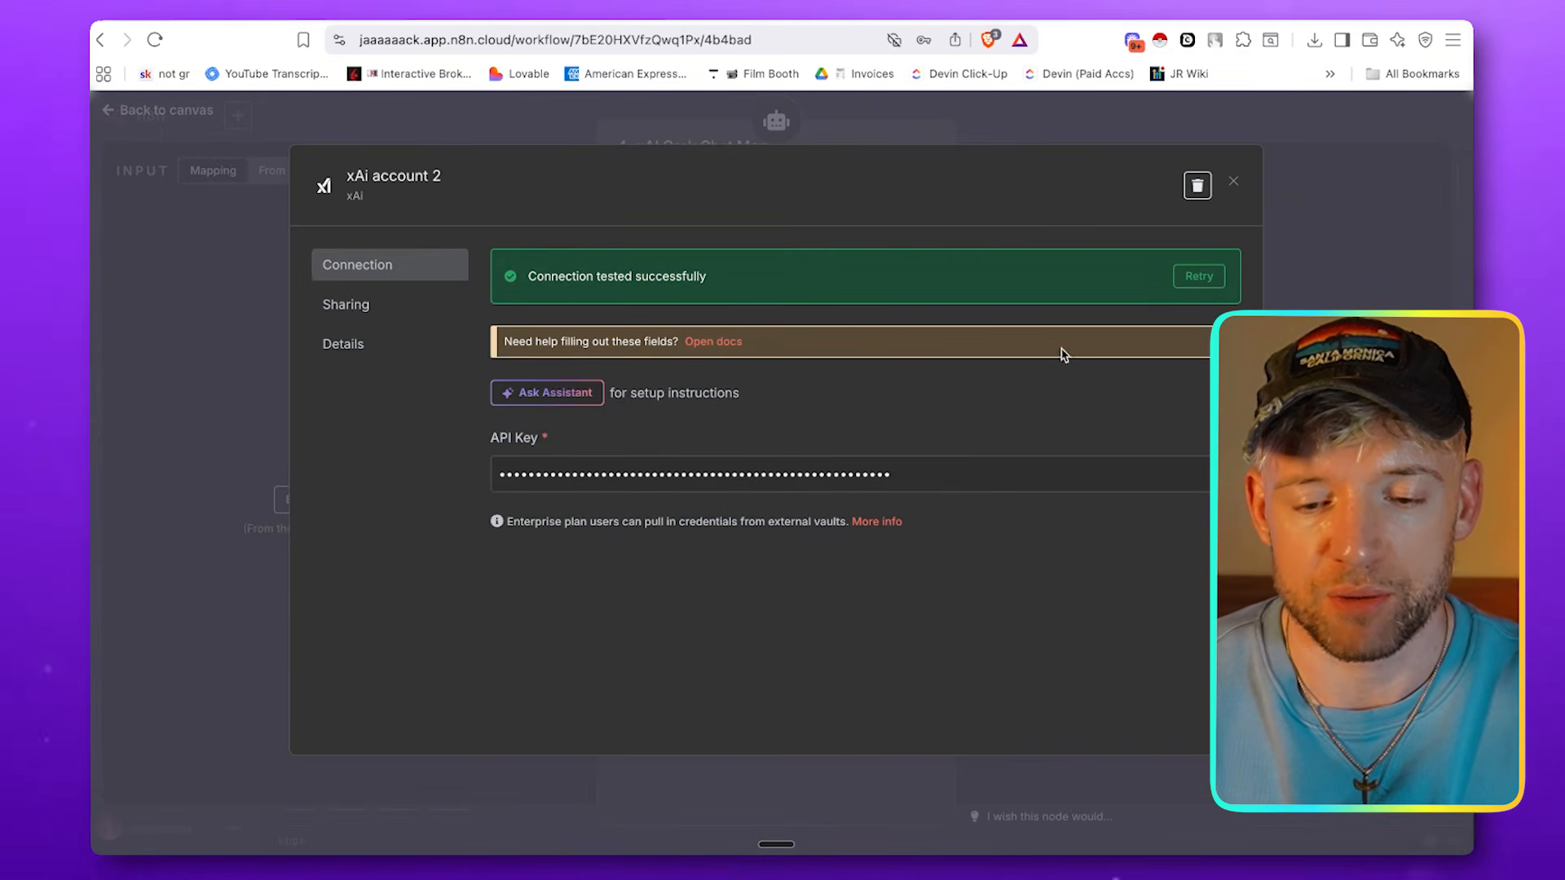
click(1231, 184)
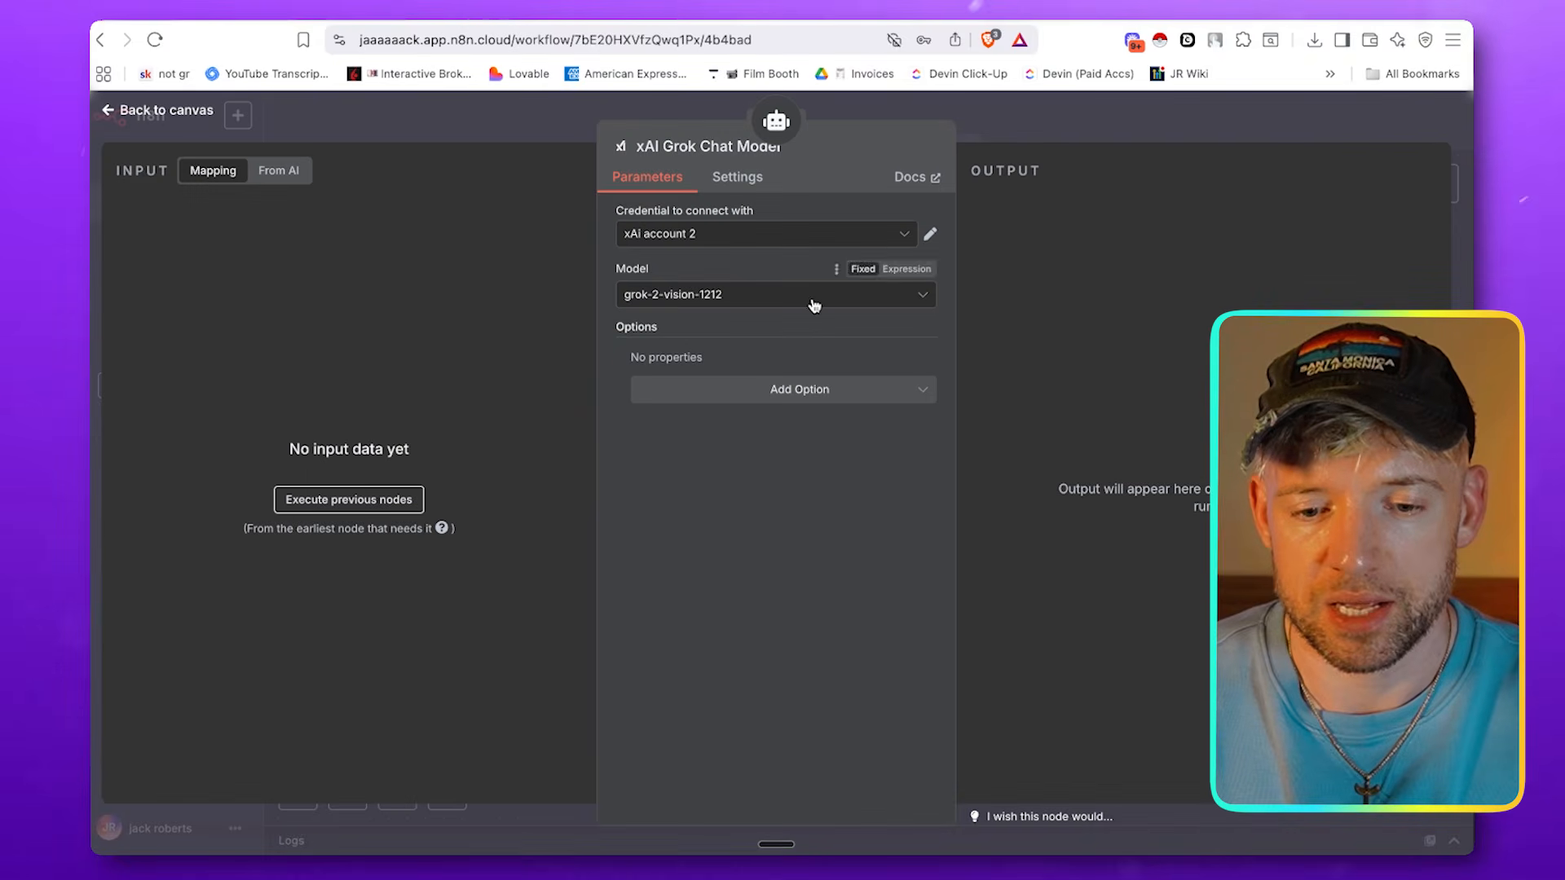
click(868, 240)
click(753, 372)
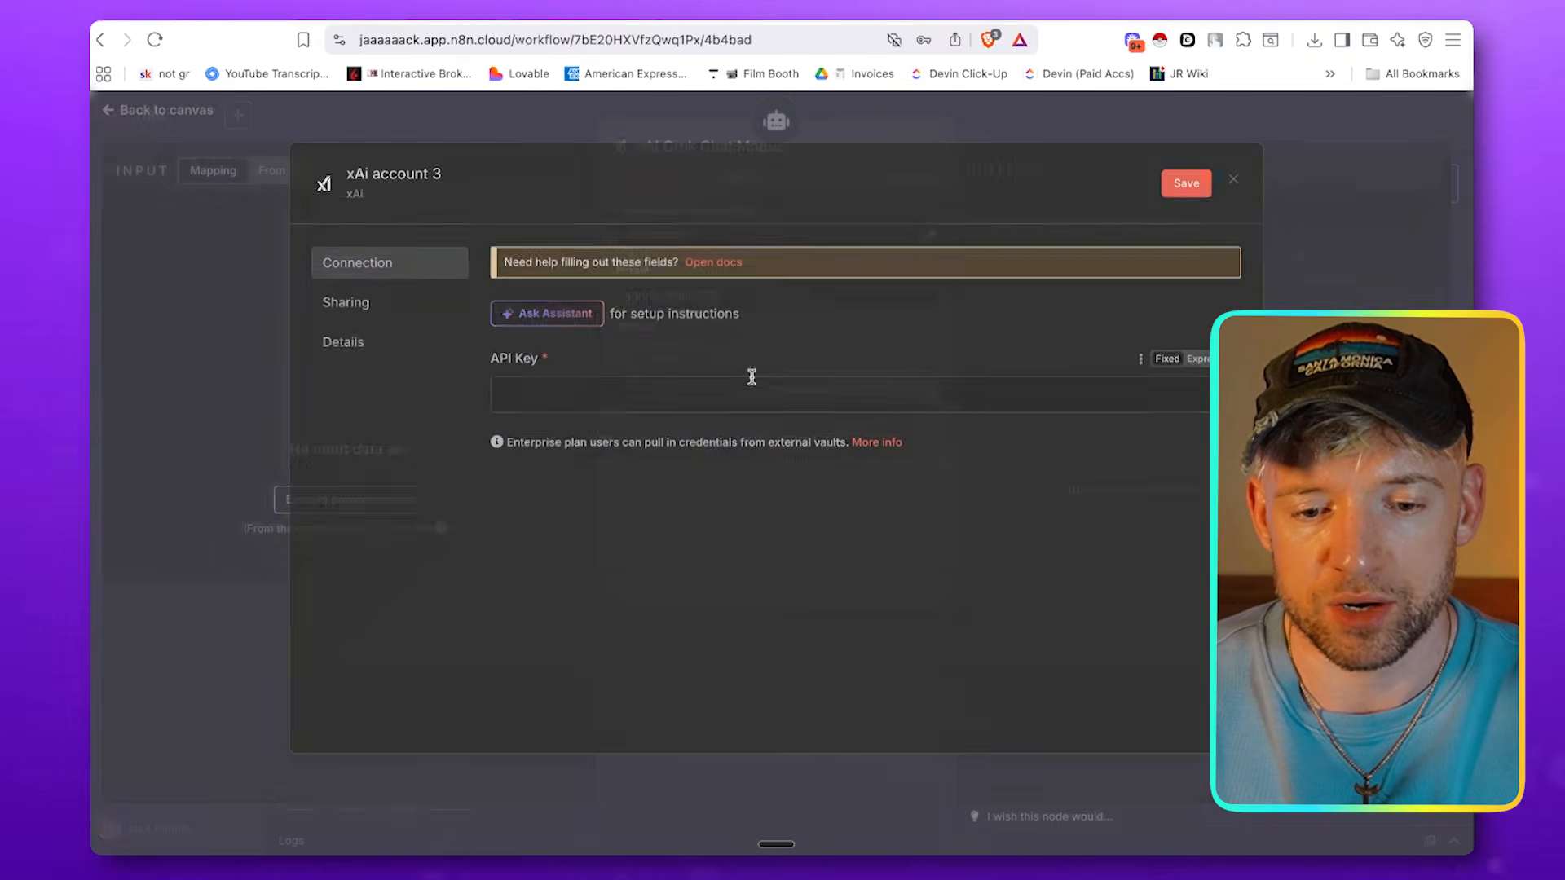
click(692, 401)
key(super+v)
click(1186, 185)
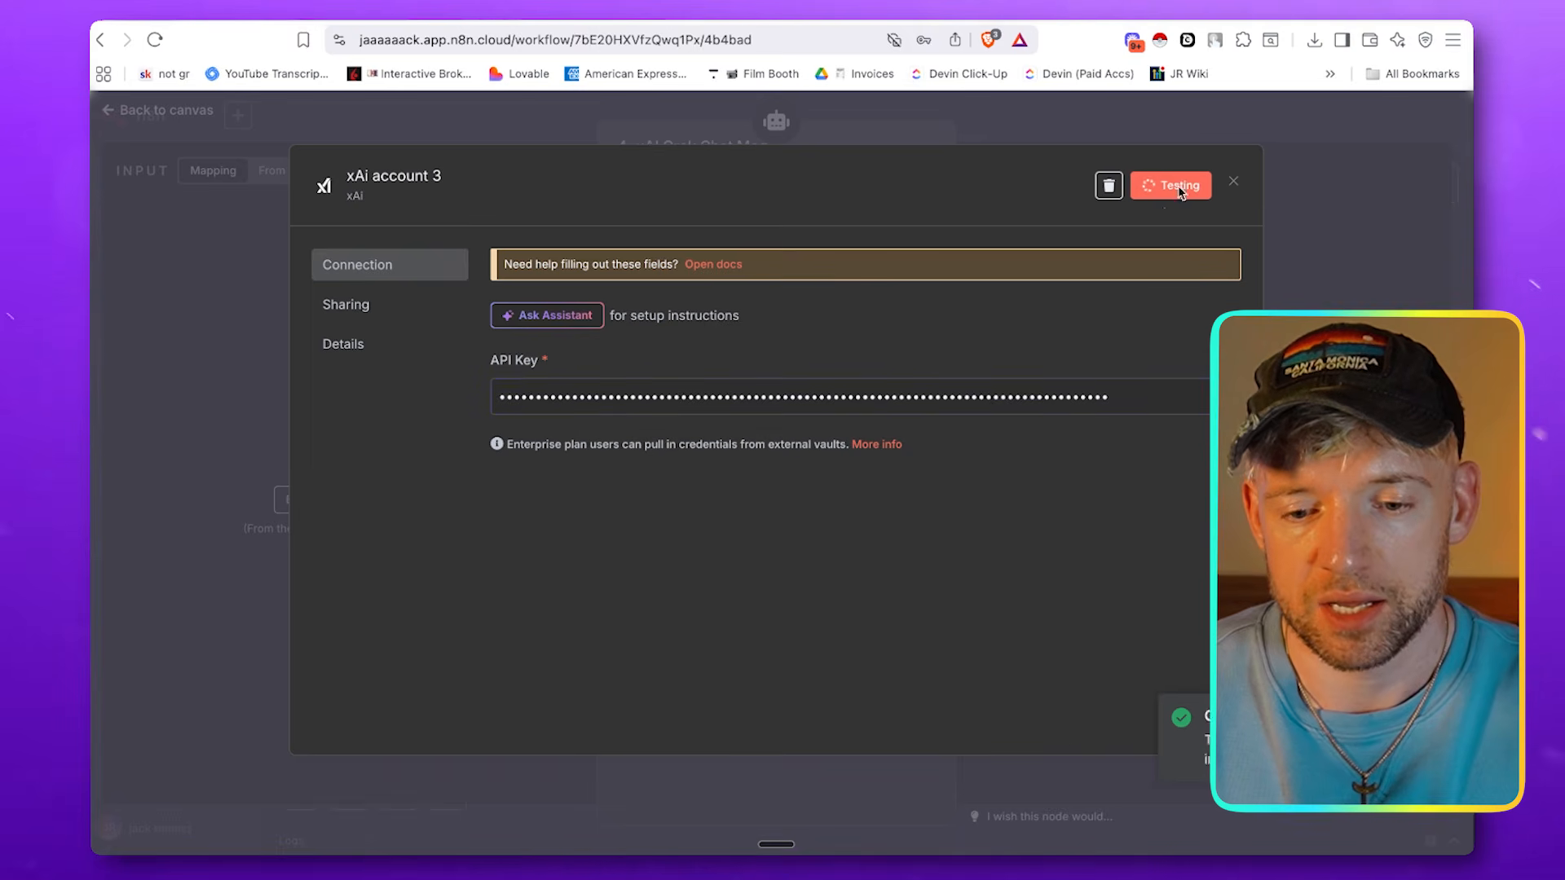
click(1269, 155)
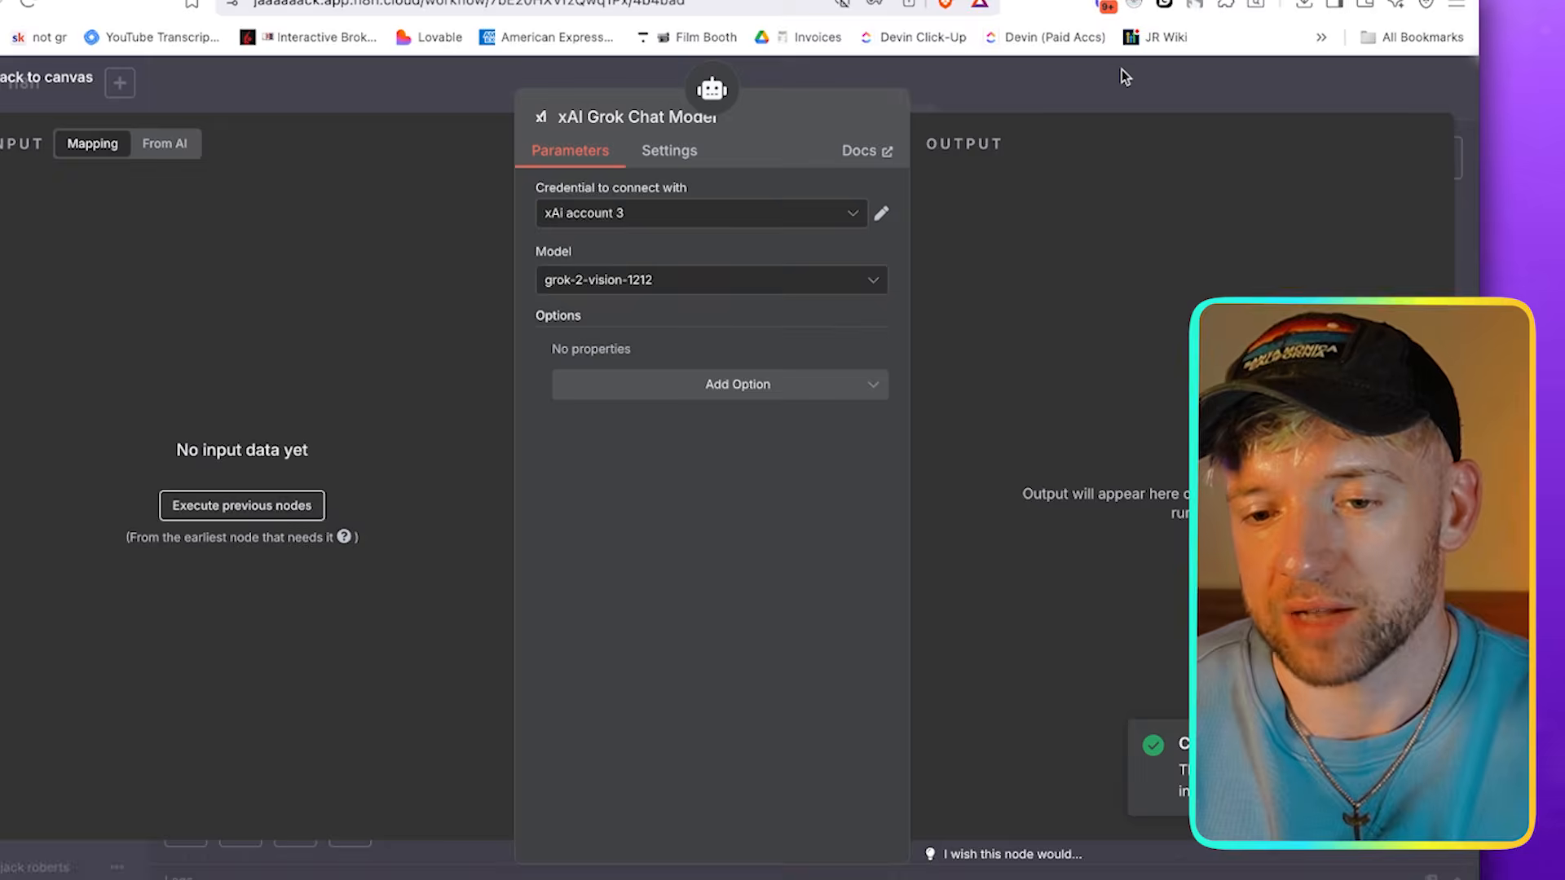
click(1149, 110)
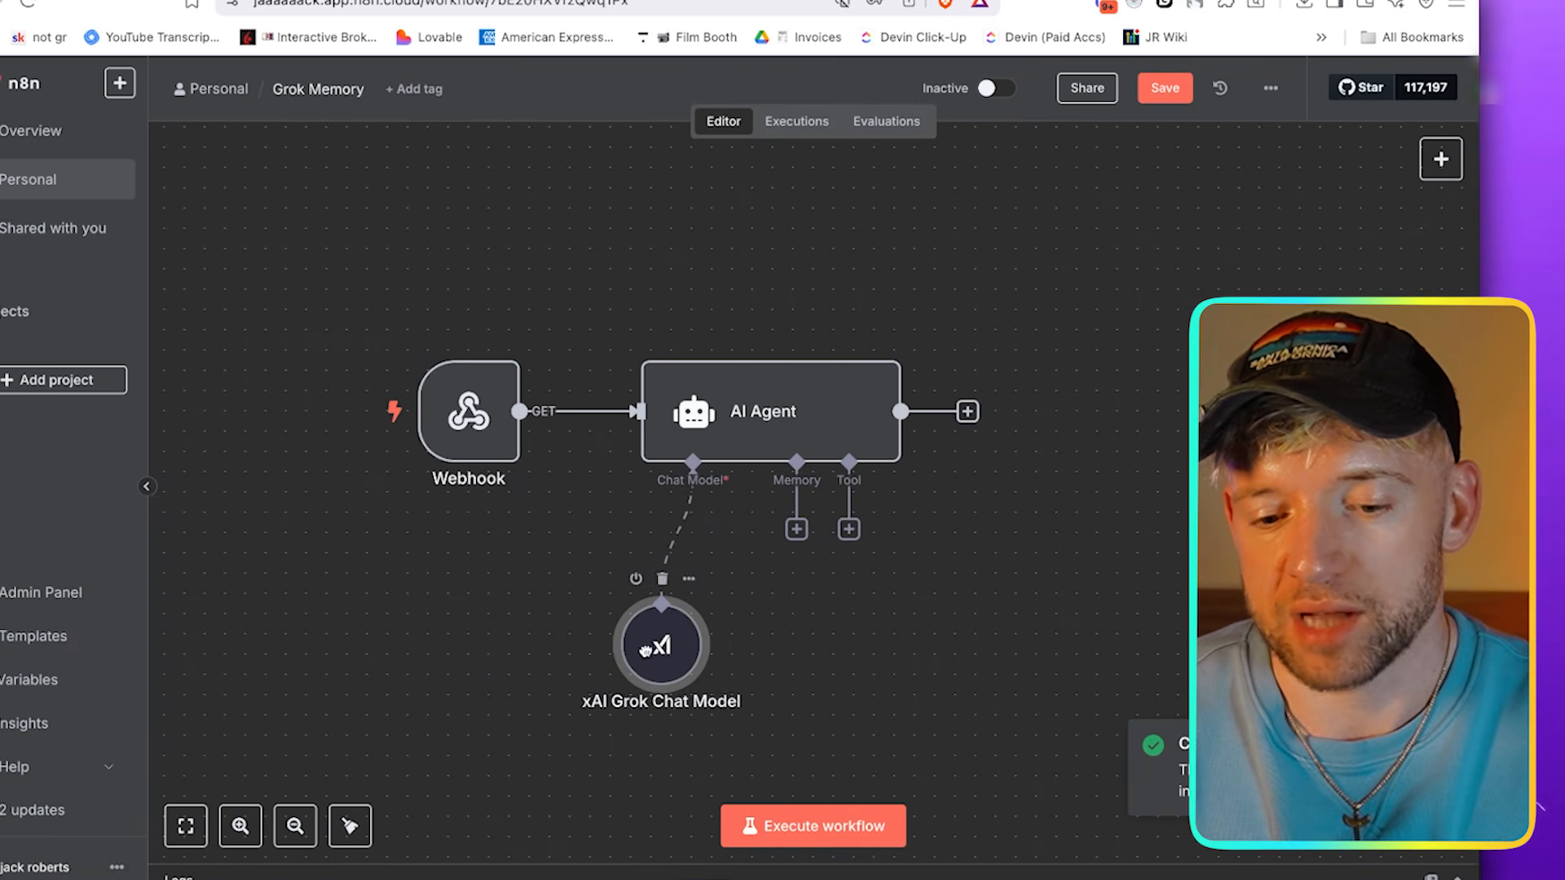
Delete the connection between the Webhook and the AI Agent and move the Webhook node up and away from the agent
drag(644, 649, 644, 629)
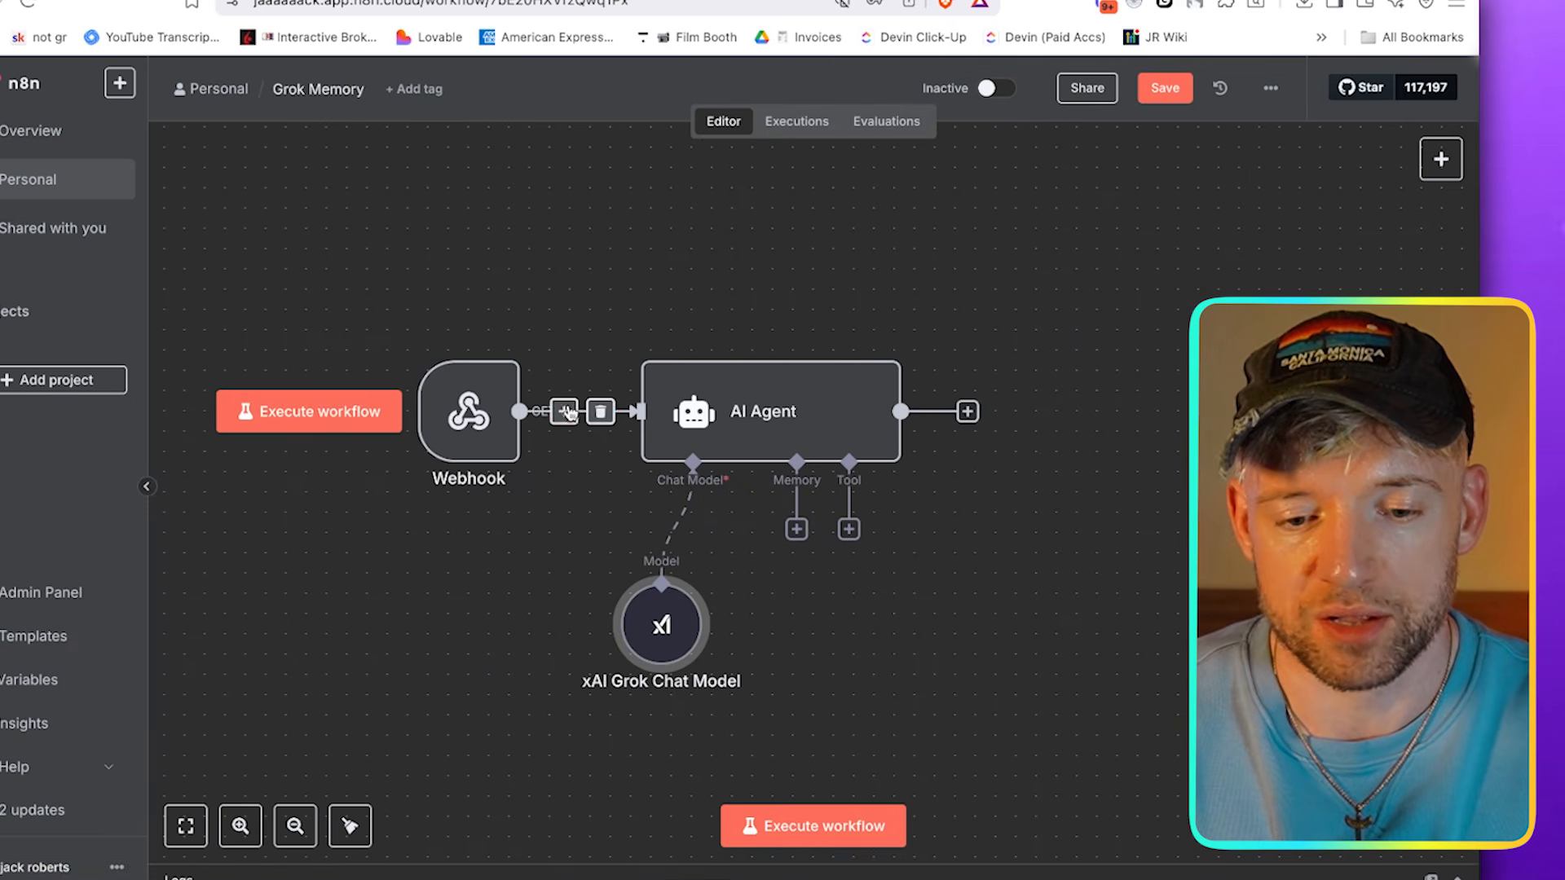
click(600, 418)
drag(481, 408, 359, 265)
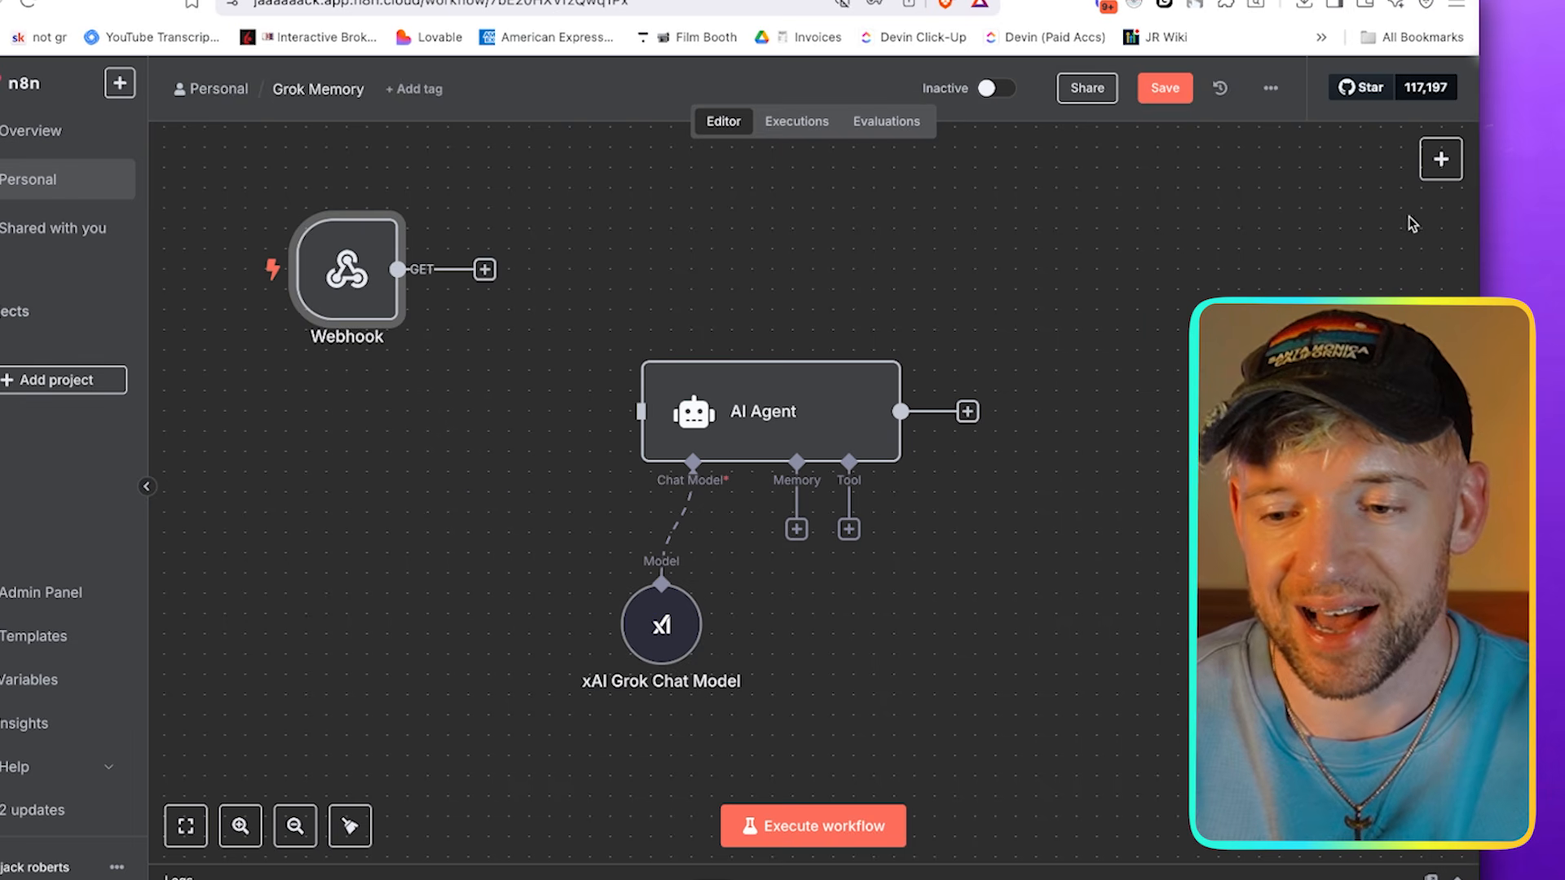
Add a Chat Trigger node, place it below the Webhook and connect it to the AI Agent
click(1441, 158)
text(chat)
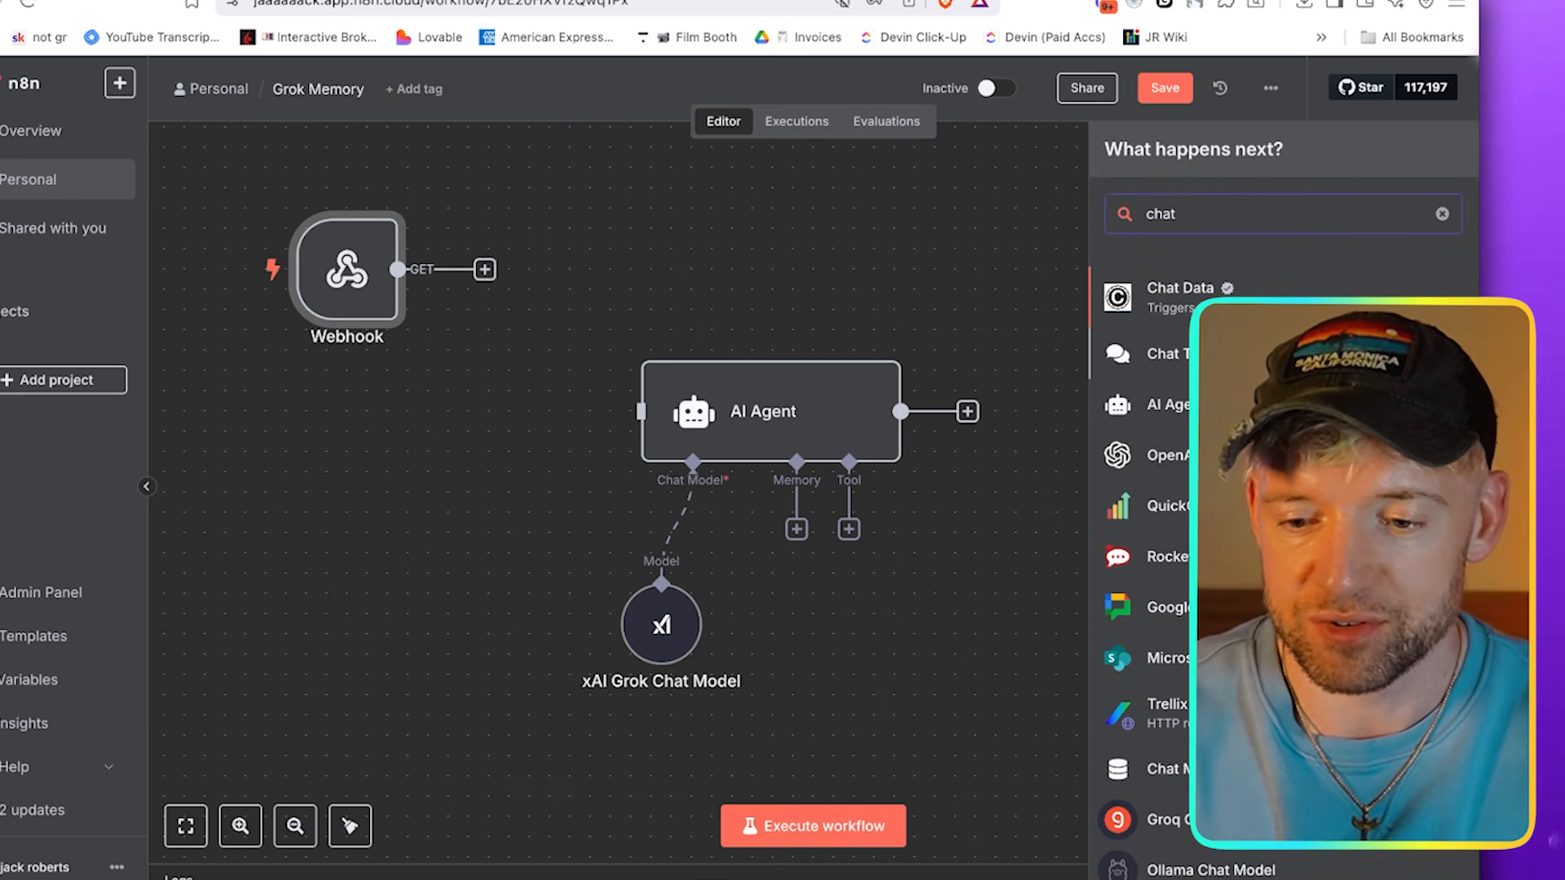
click(1263, 353)
key(Escape)
drag(600, 272, 468, 432)
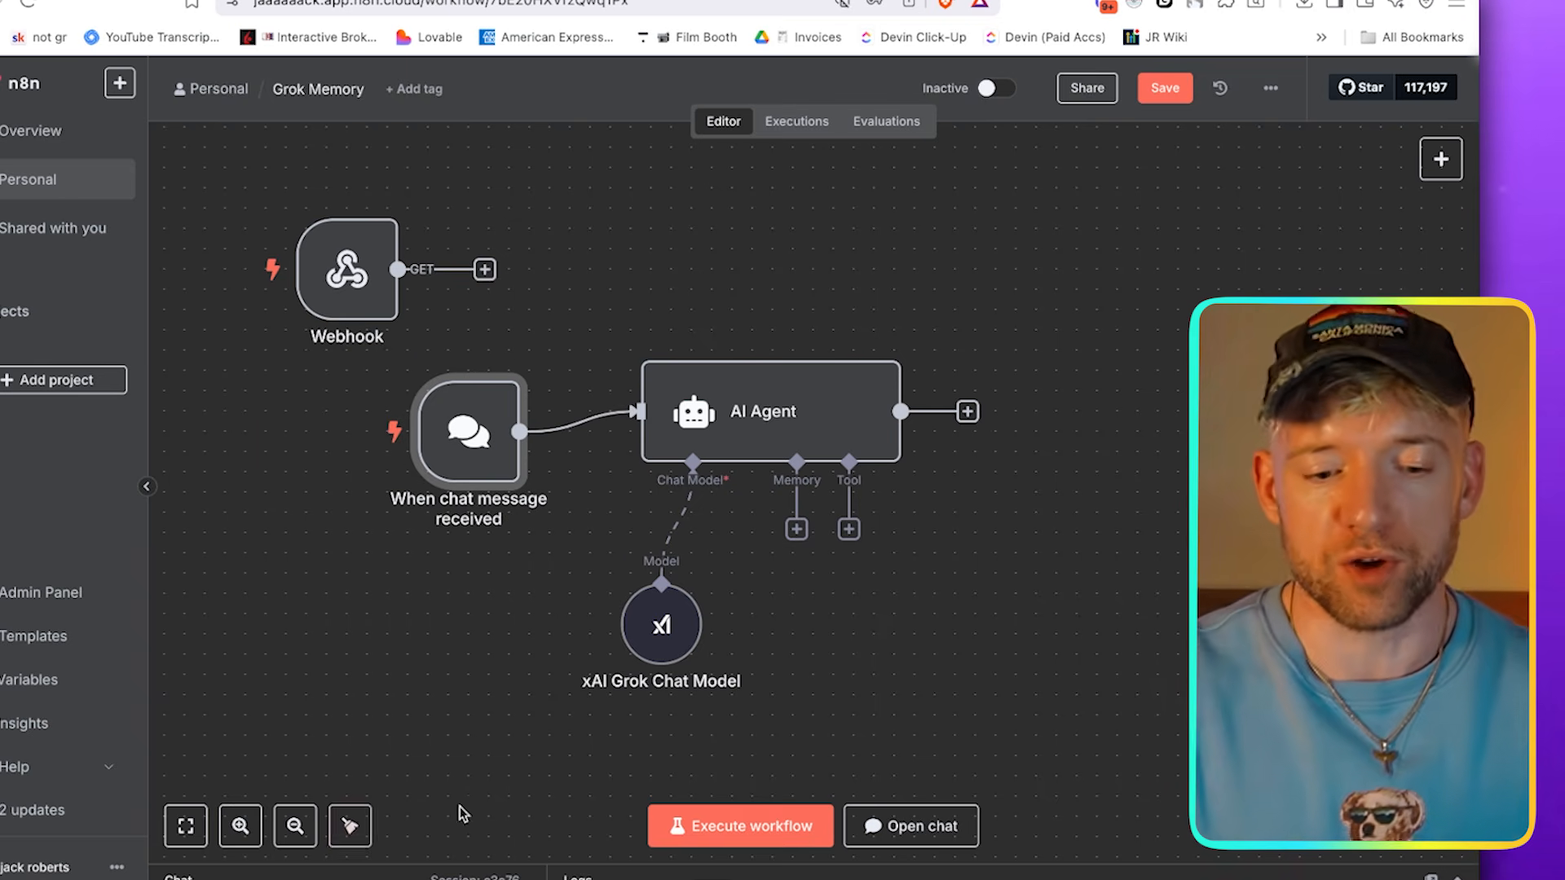
Test the agent by sending the chat message "hey man, who was the tallest man to ever live?"
click(879, 826)
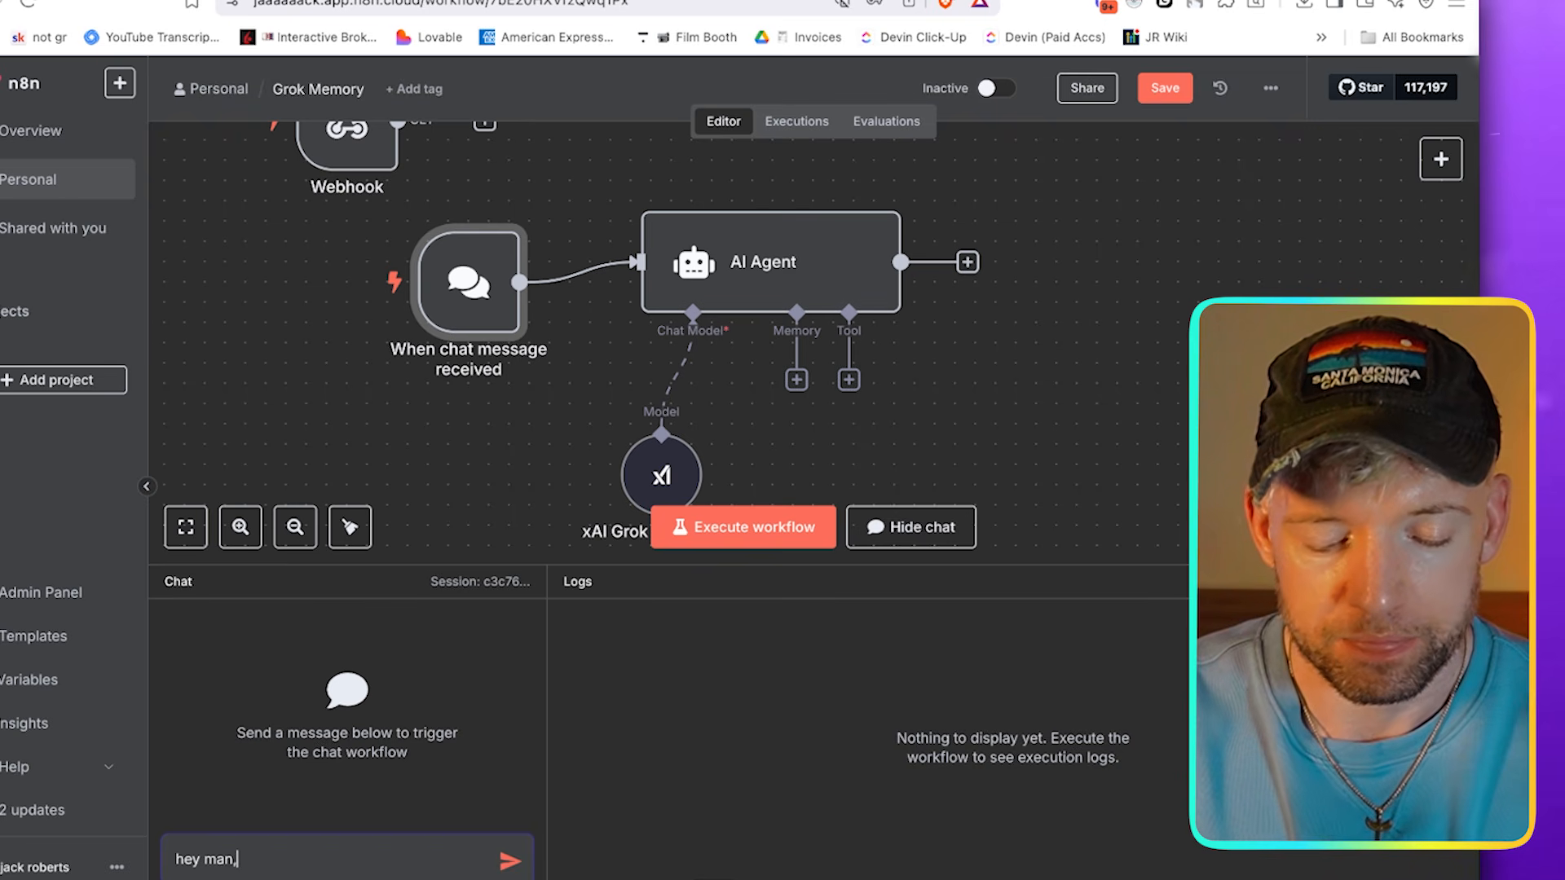
text(hey man, who was the tallest man to ever live?)
key(Return)
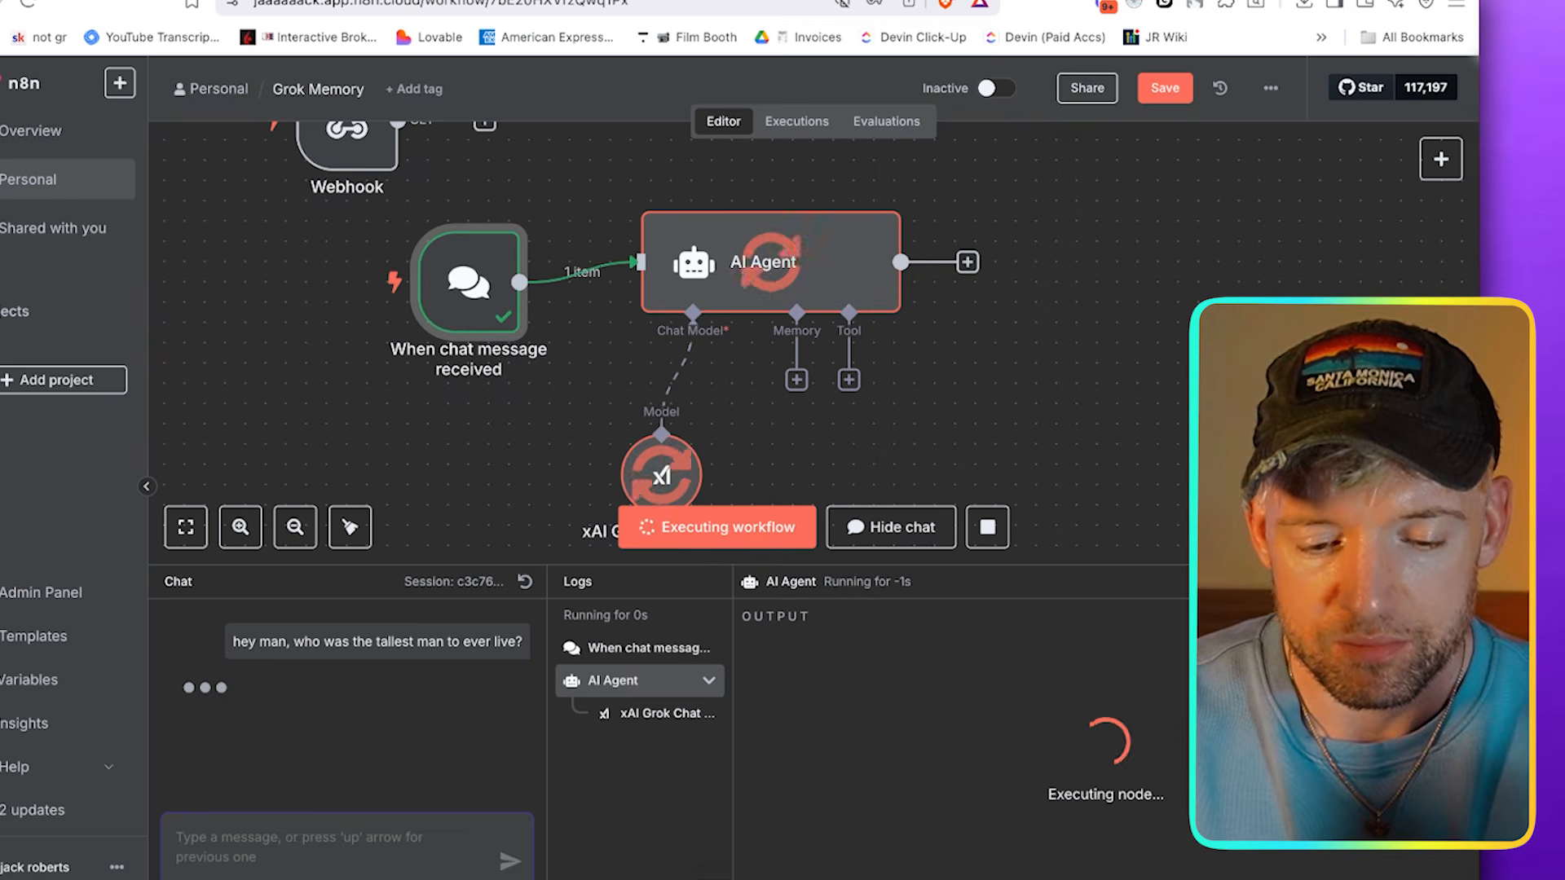
scroll(810, 385, down, 2)
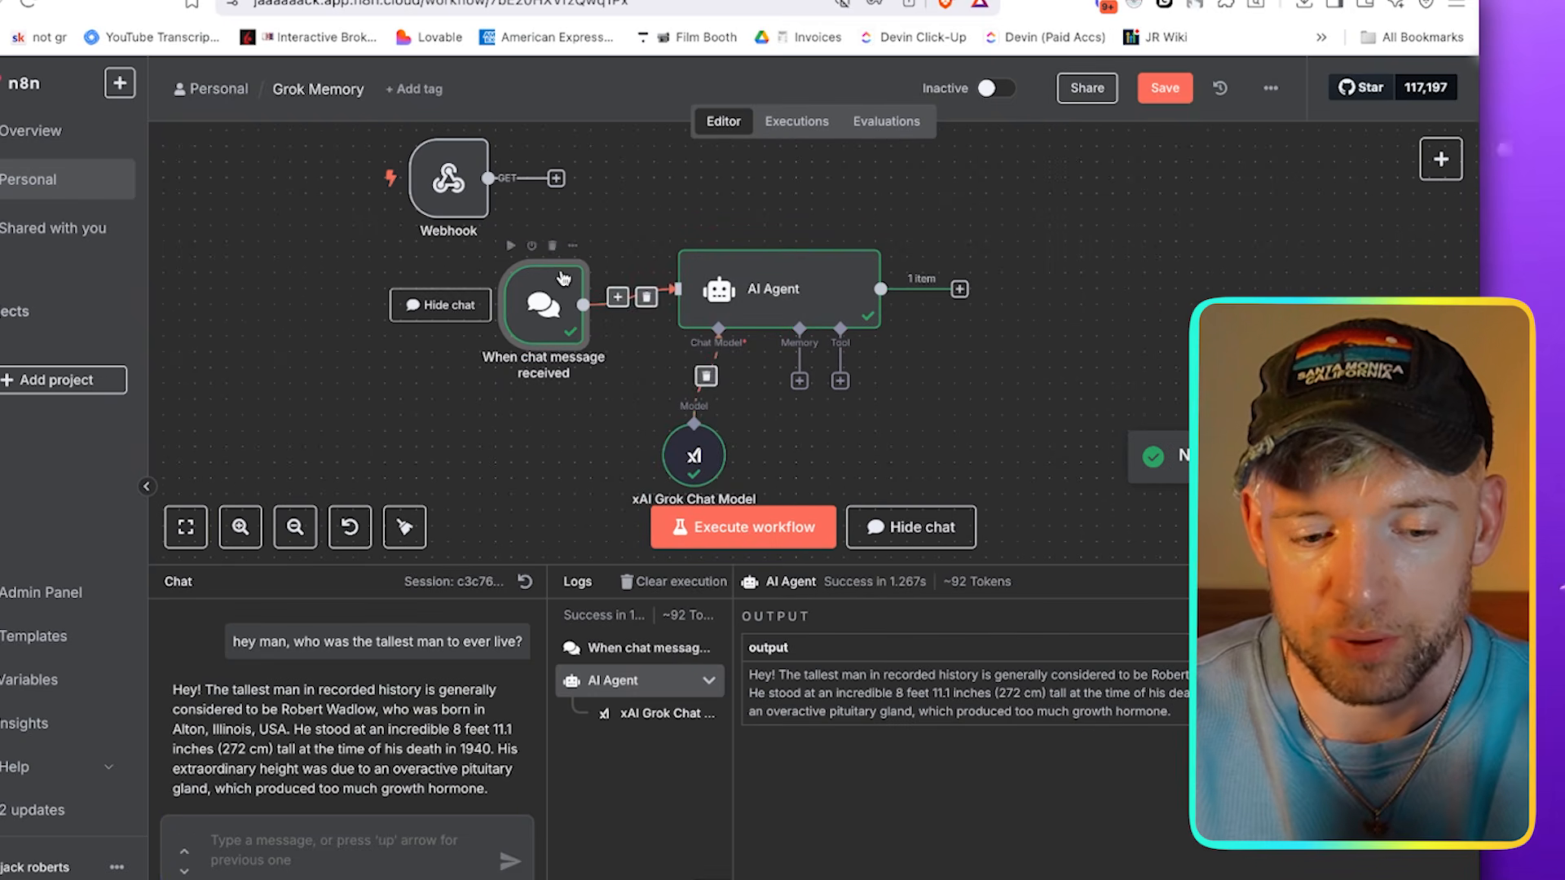
Move the chat trigger level with the AI Agent and hide the test chat
drag(544, 304, 544, 288)
scroll(337, 768, down, 1)
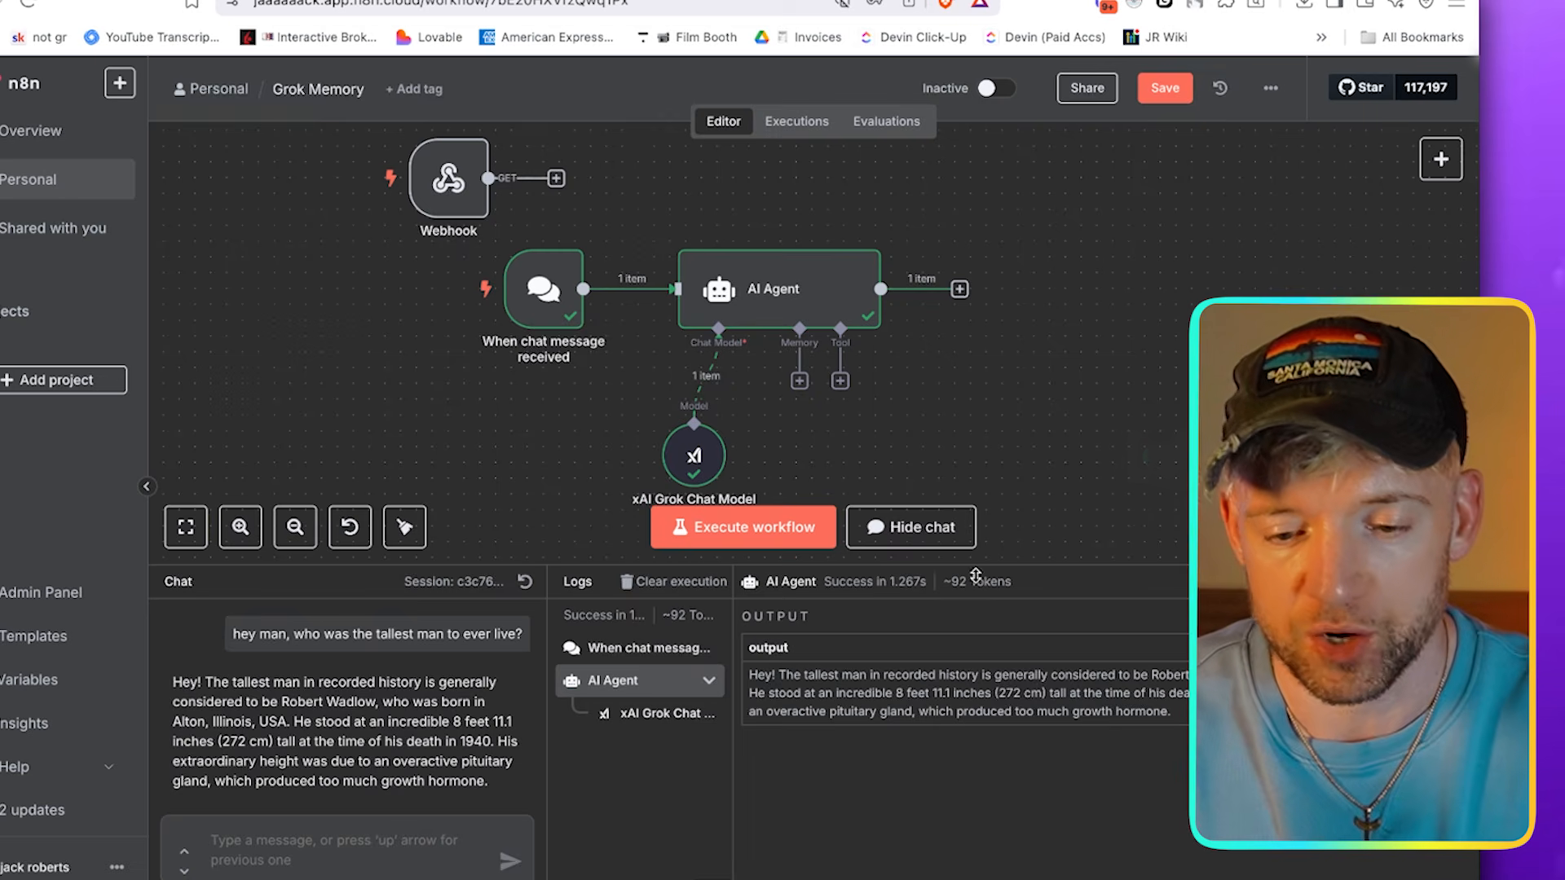
click(958, 532)
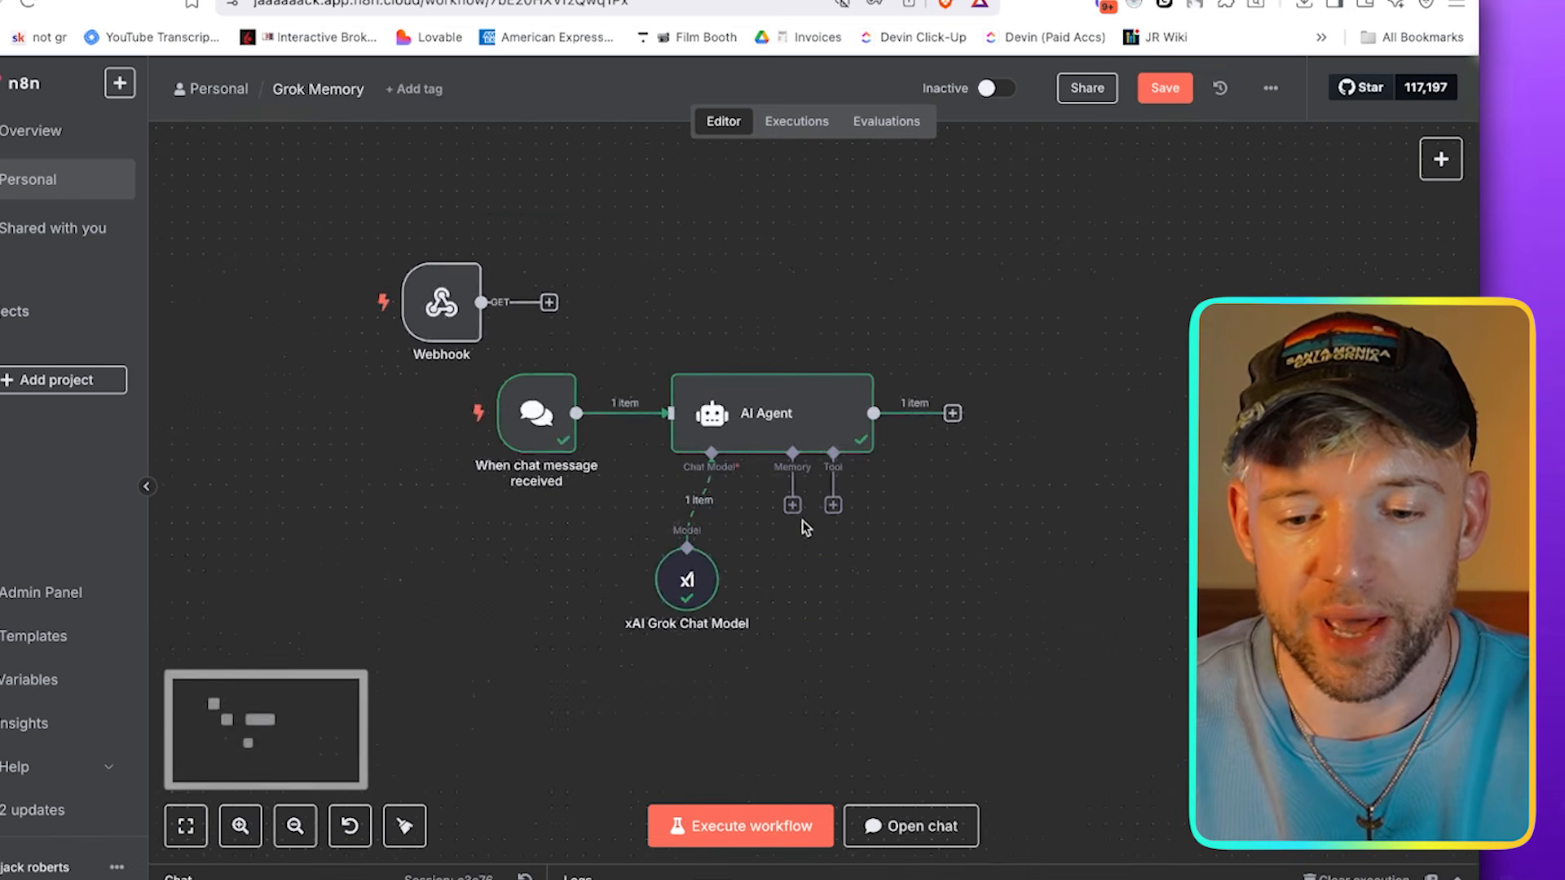
scroll(802, 520, up, 2)
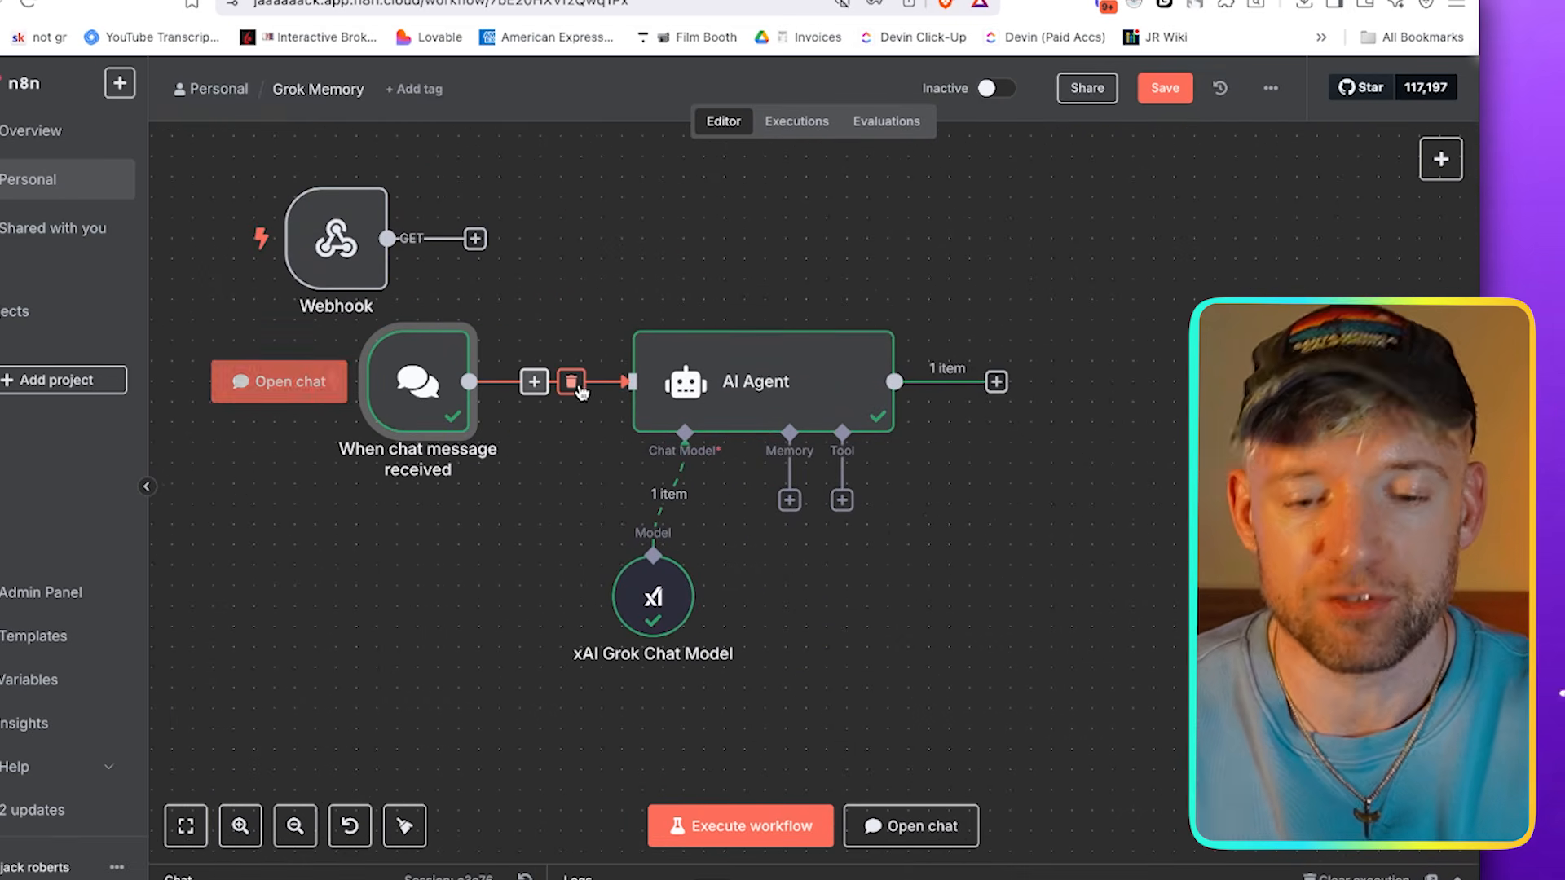
Disconnect the chat trigger from the AI Agent and move it down below the Webhook node
click(577, 387)
drag(456, 380, 375, 564)
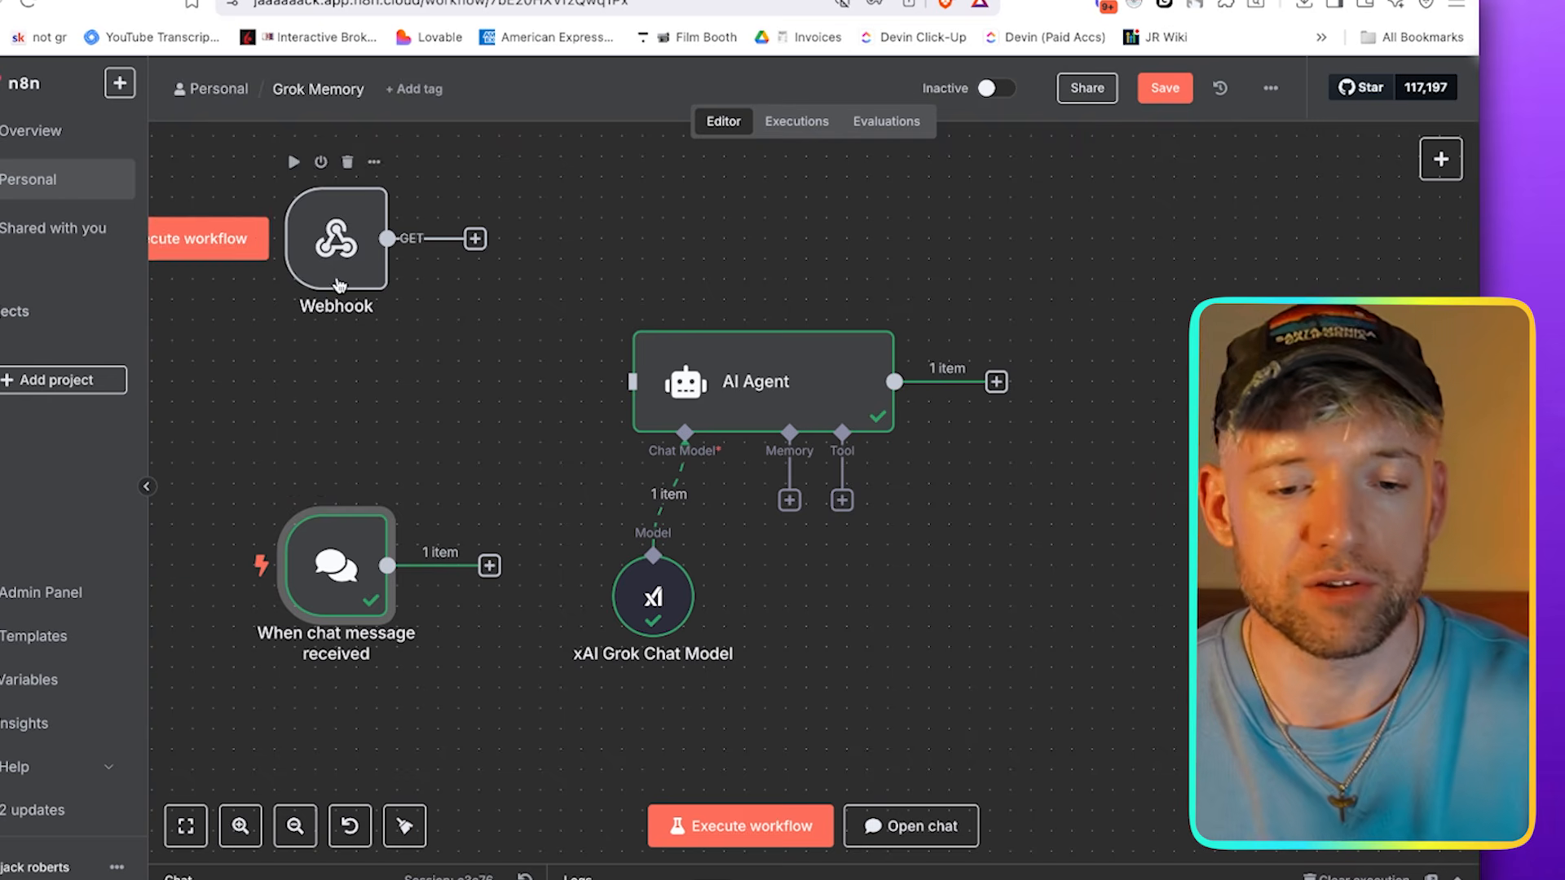
drag(342, 245, 322, 286)
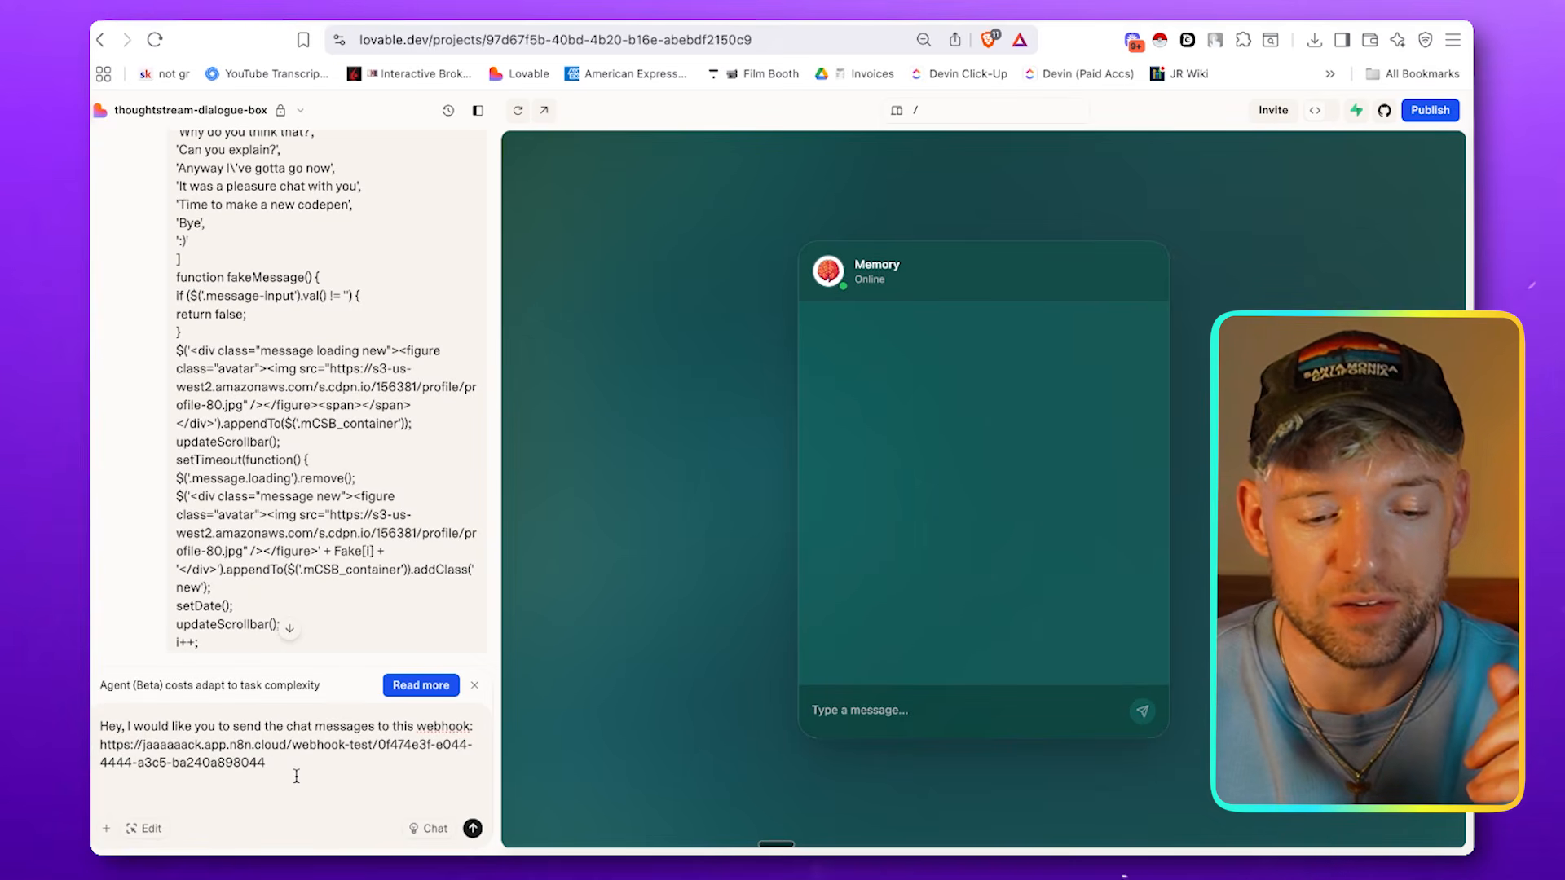
In Lovable, submit the prompt asking it to send the chat messages to the n8n test webhook URL, and return to n8n
key(Return)
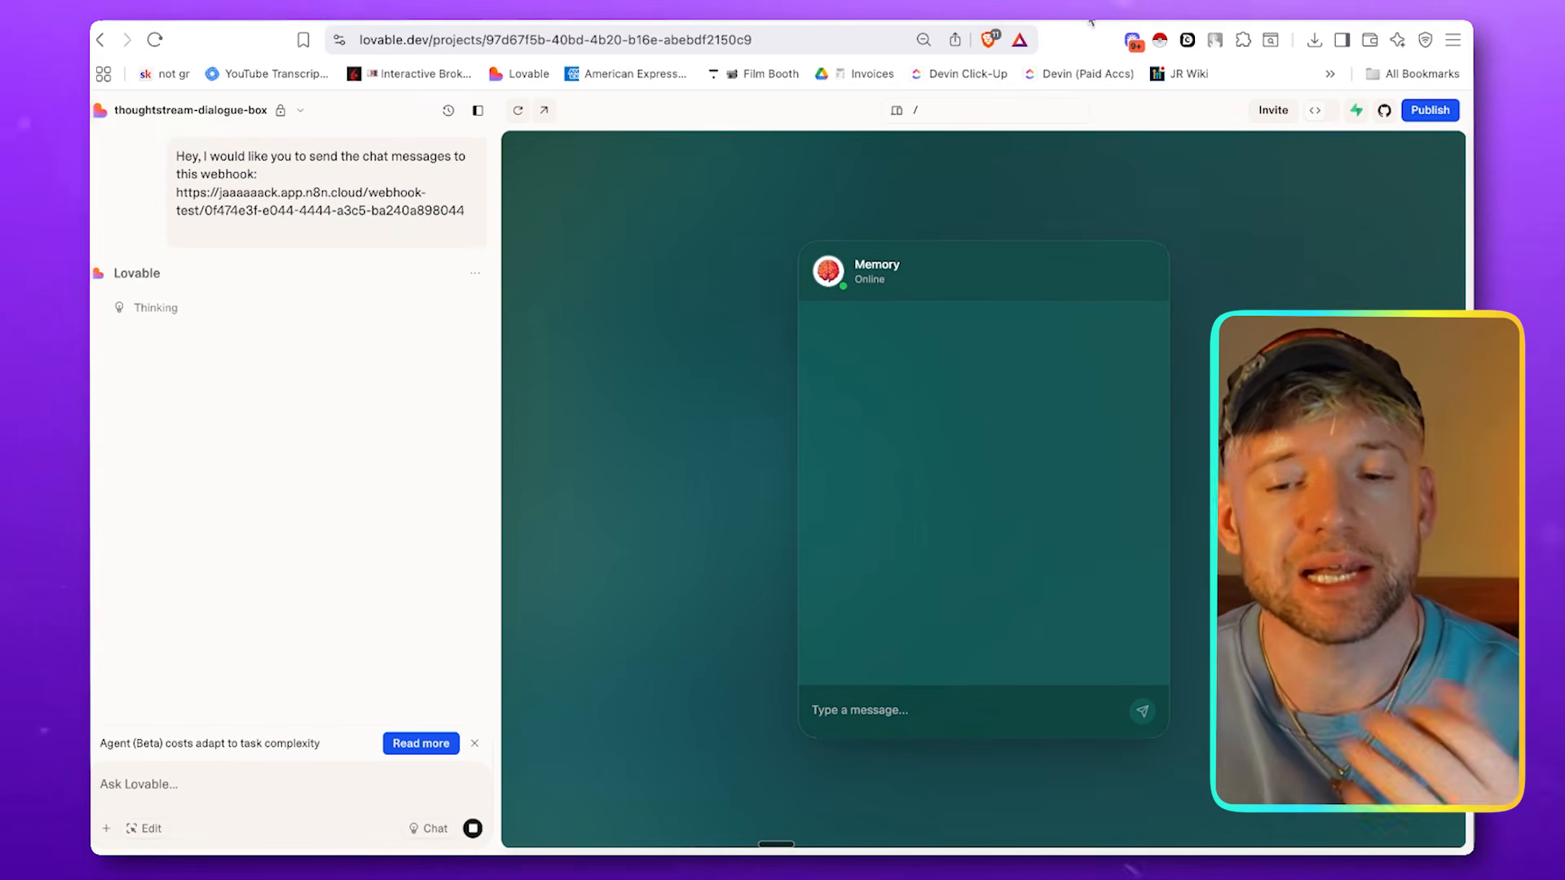
key(ctrl+Tab)
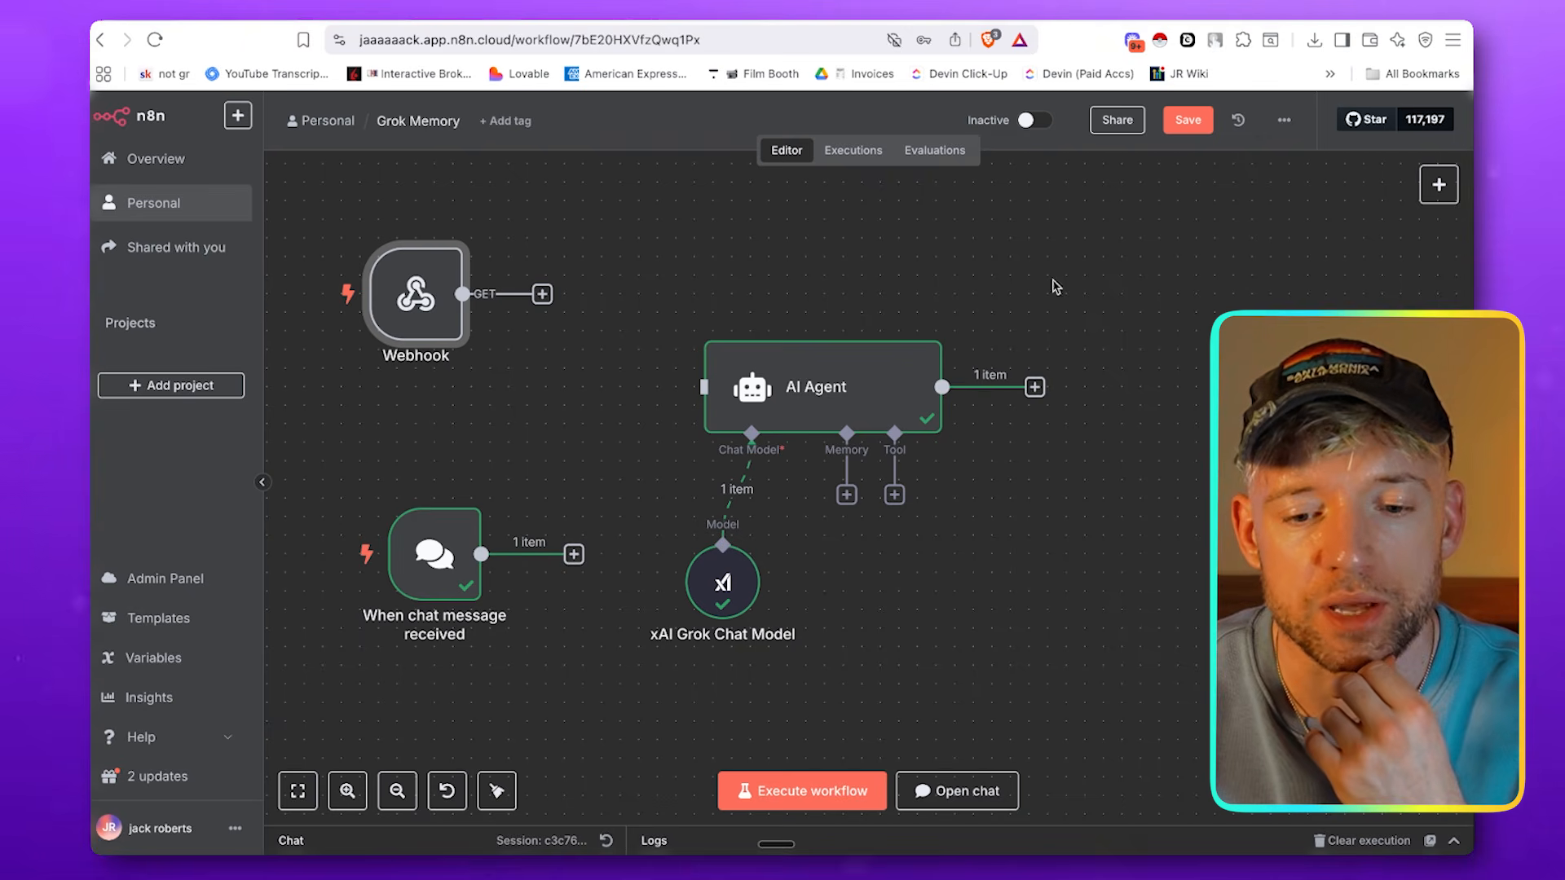
Place the chat trigger beside the AI Agent and connect it, with the Webhook node moved up out of the way
drag(469, 542, 524, 393)
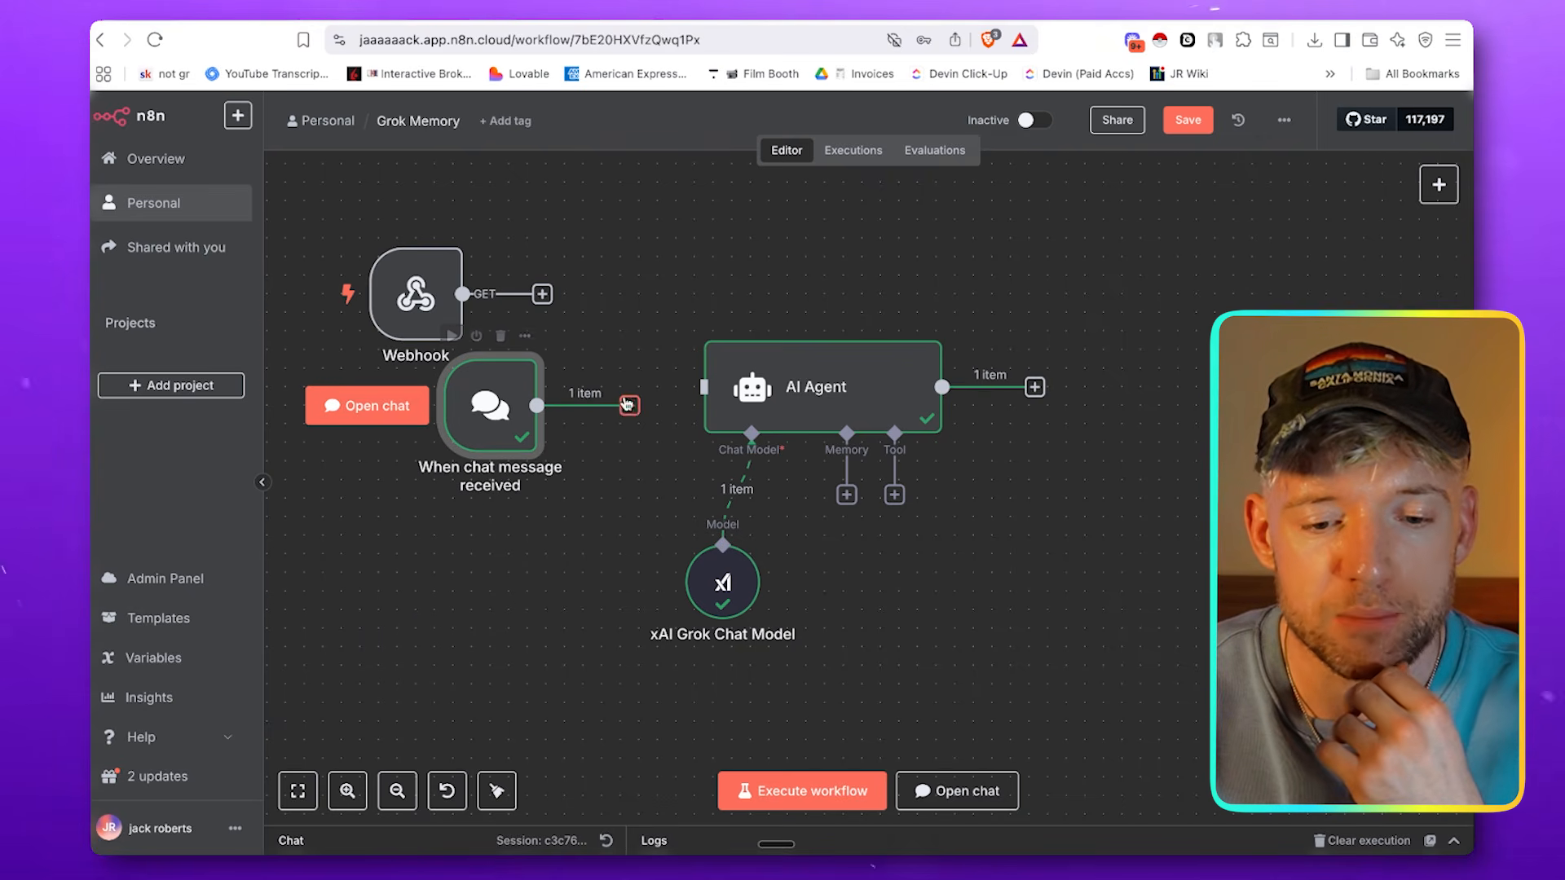
drag(424, 308, 368, 234)
drag(470, 408, 505, 385)
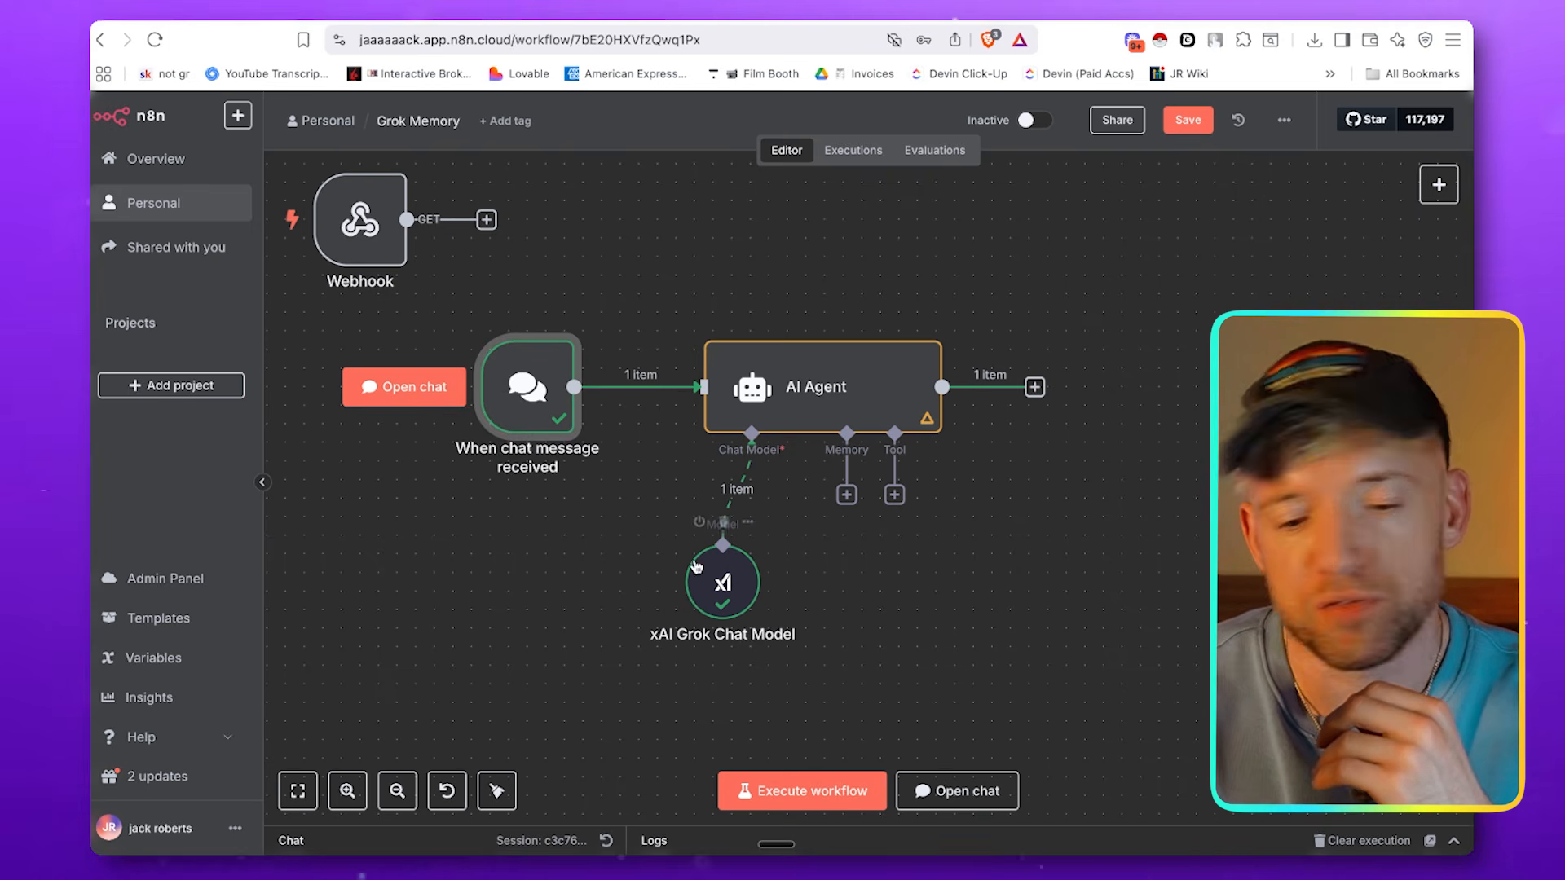
Spread out the agent's sub-nodes, placing the xAI Grok Chat Model below the chat trigger and the Tavily tool on the agent's other side
drag(693, 564, 488, 593)
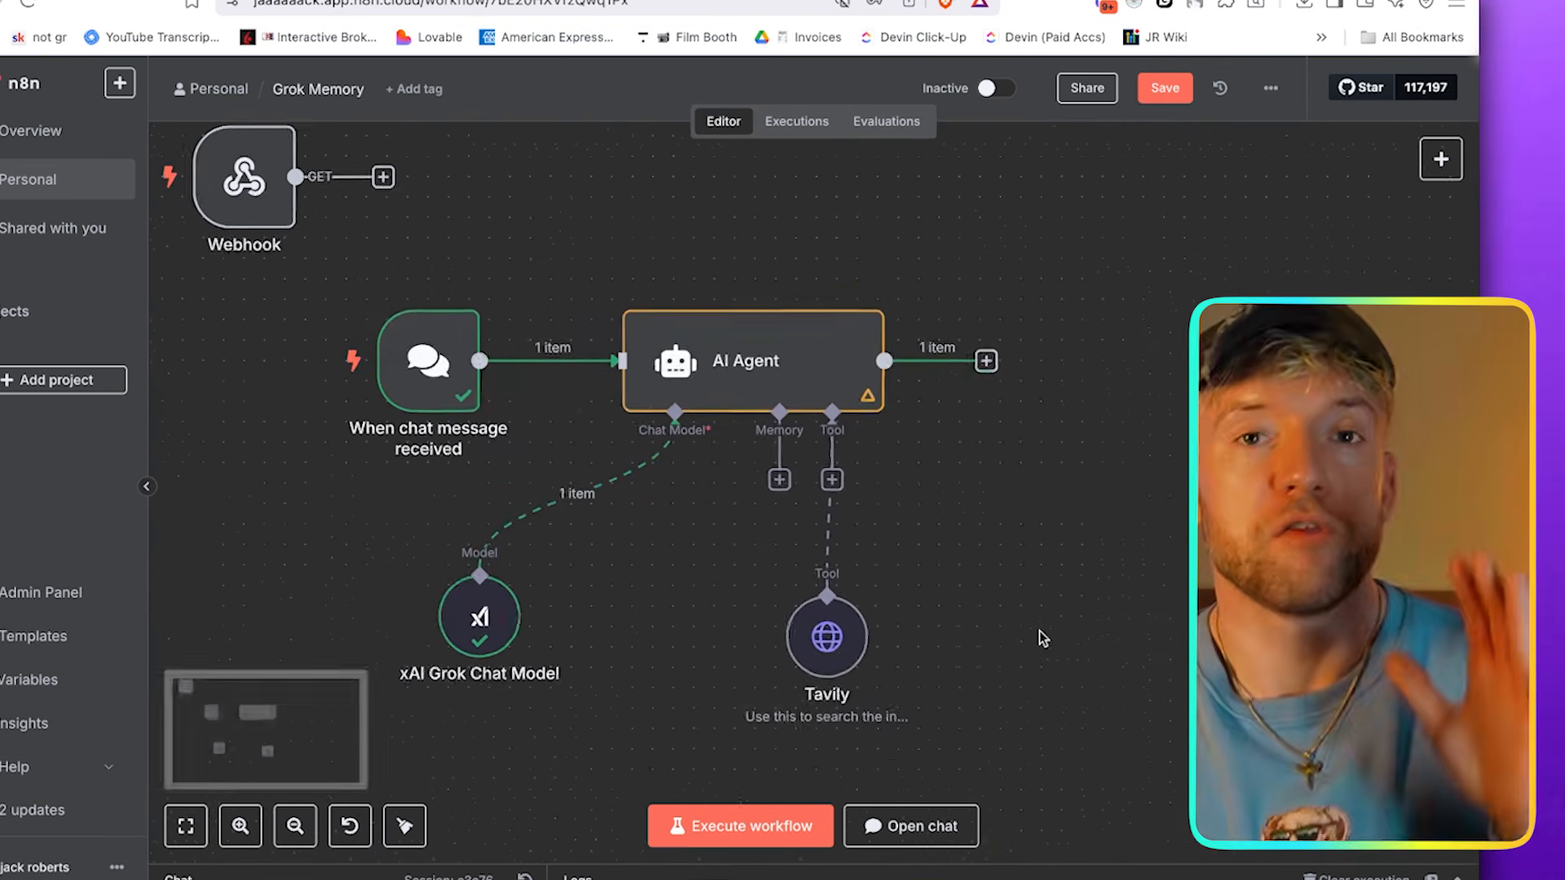
scroll(1072, 613, down, 2)
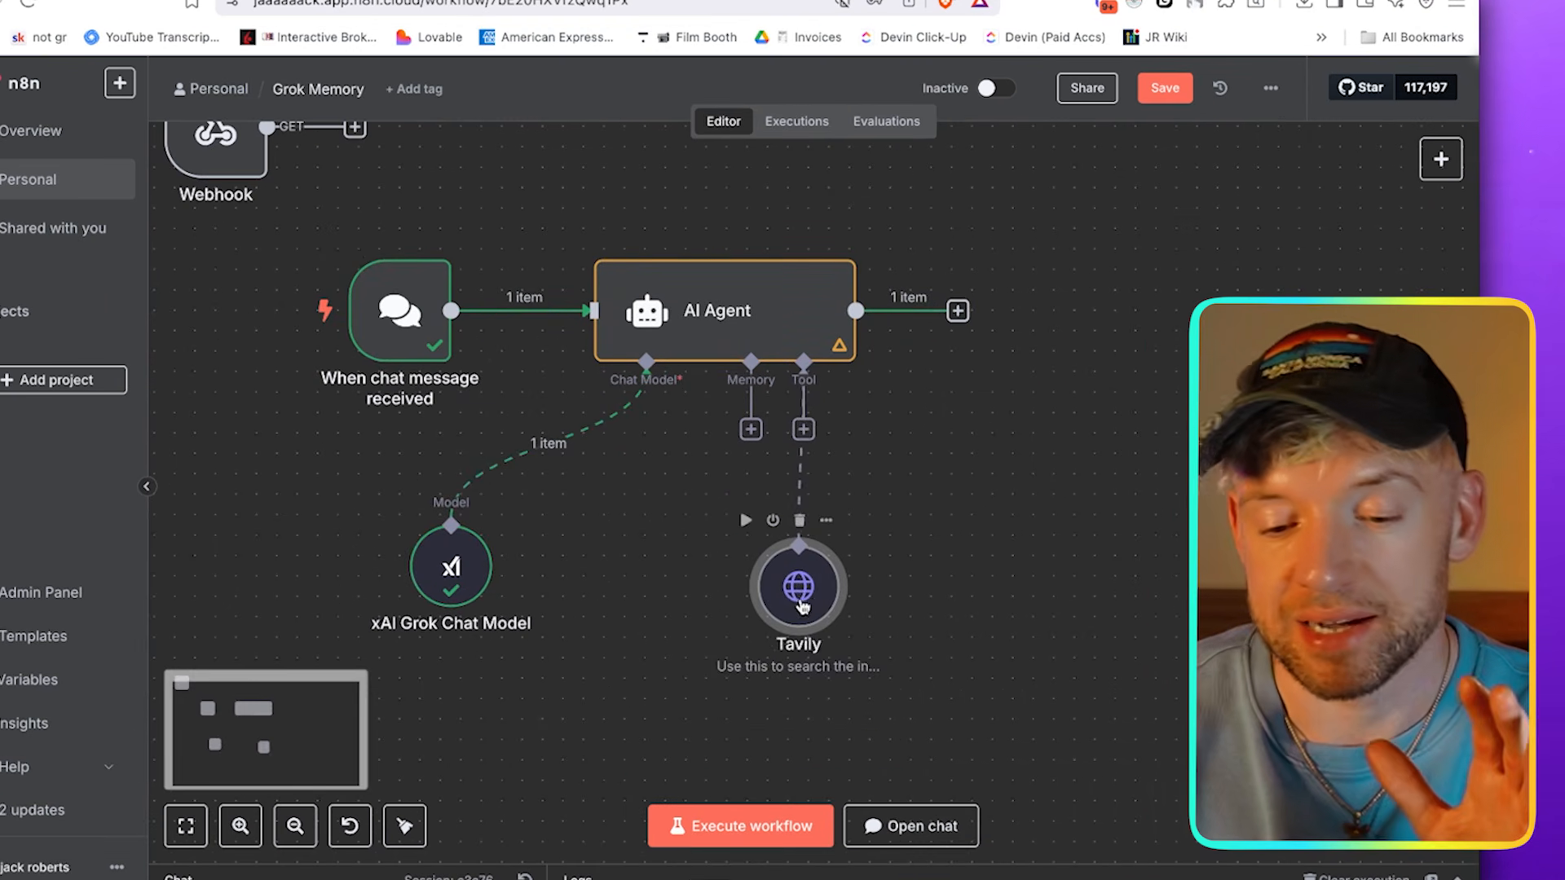
drag(803, 605, 903, 604)
Add an HTTP Request tool to the AI Agent beside Tavily and delete it again
click(803, 429)
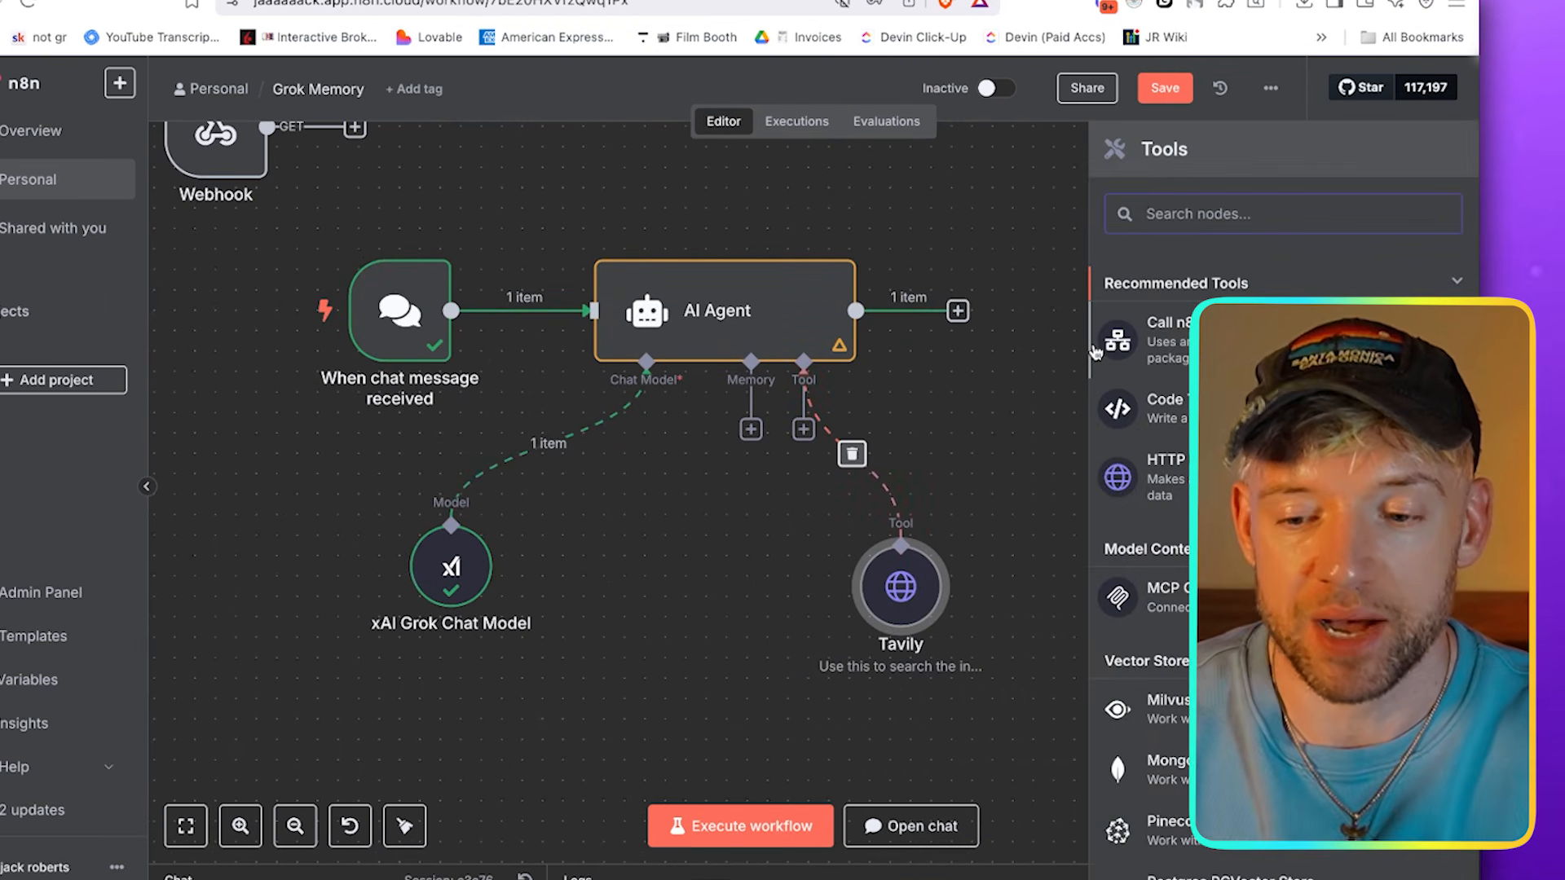
text(http)
click(1215, 314)
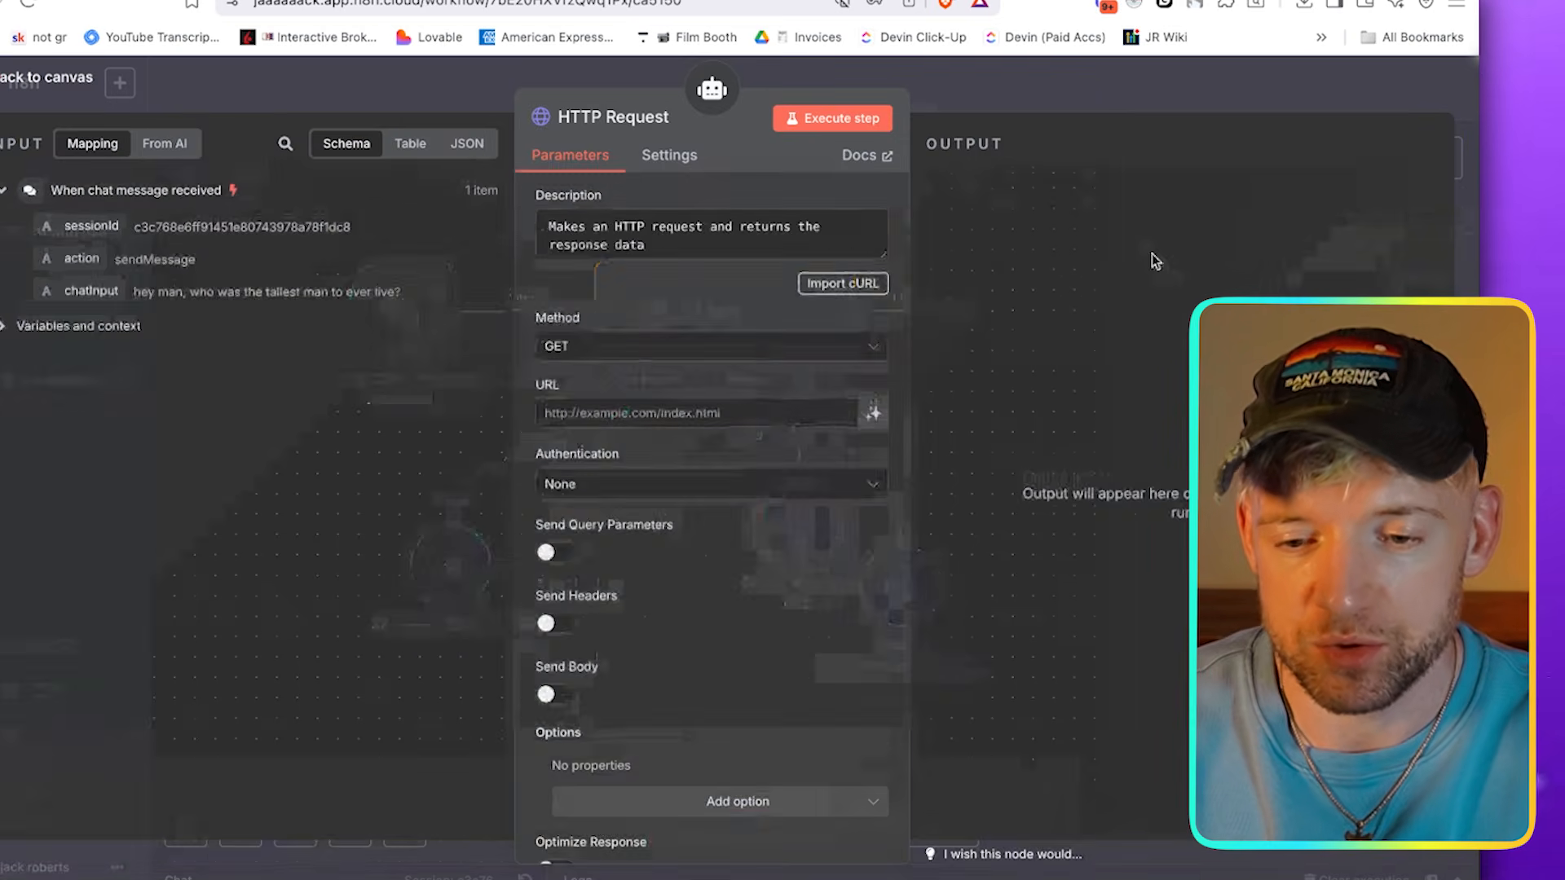
click(1102, 76)
drag(828, 540, 788, 581)
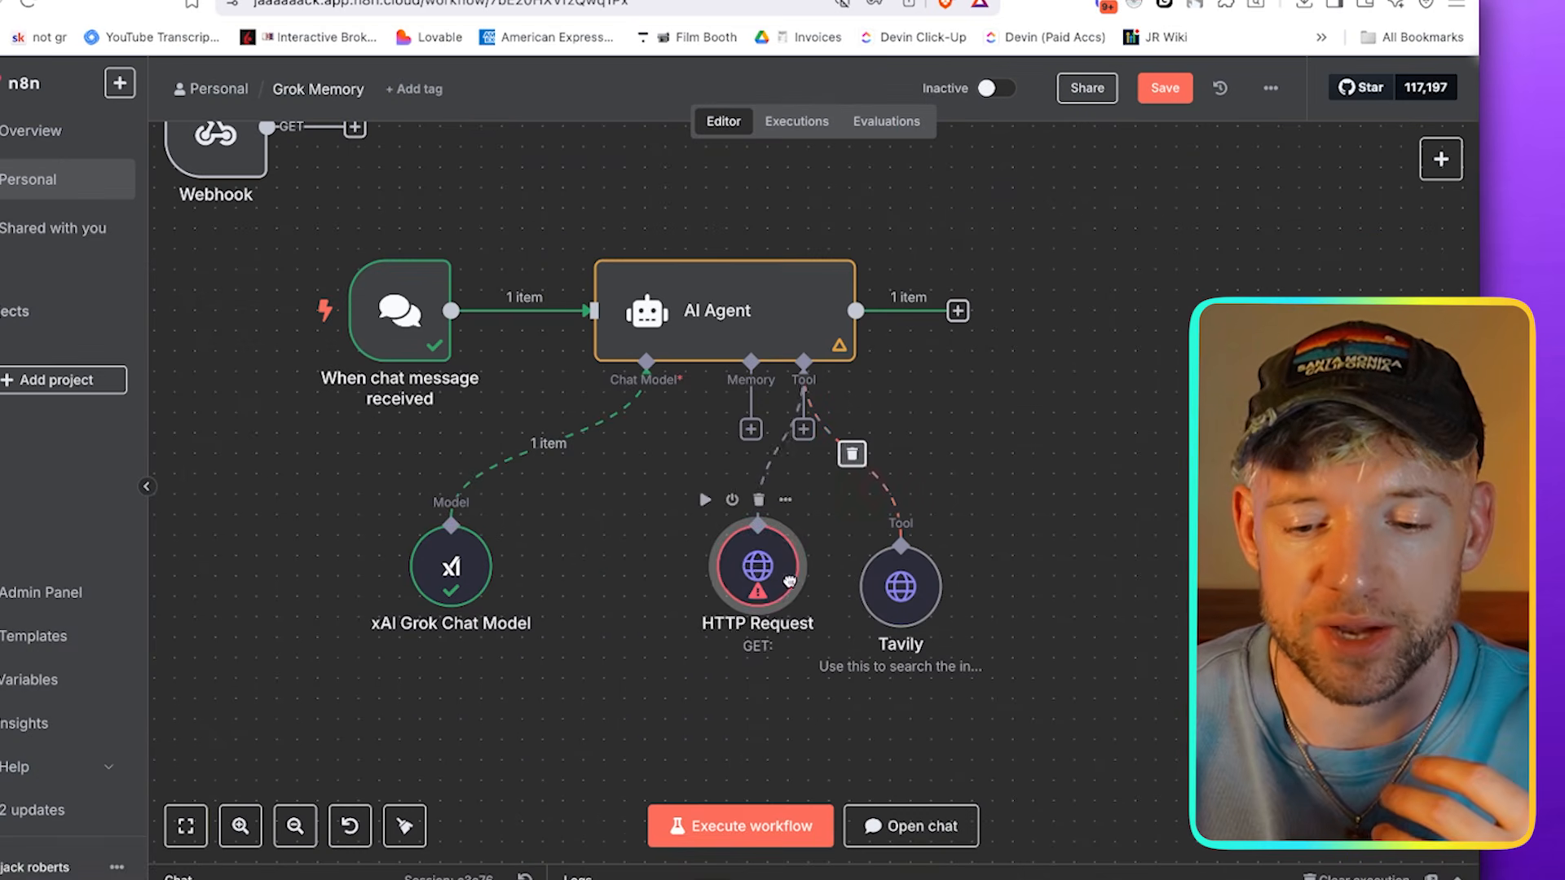
click(760, 500)
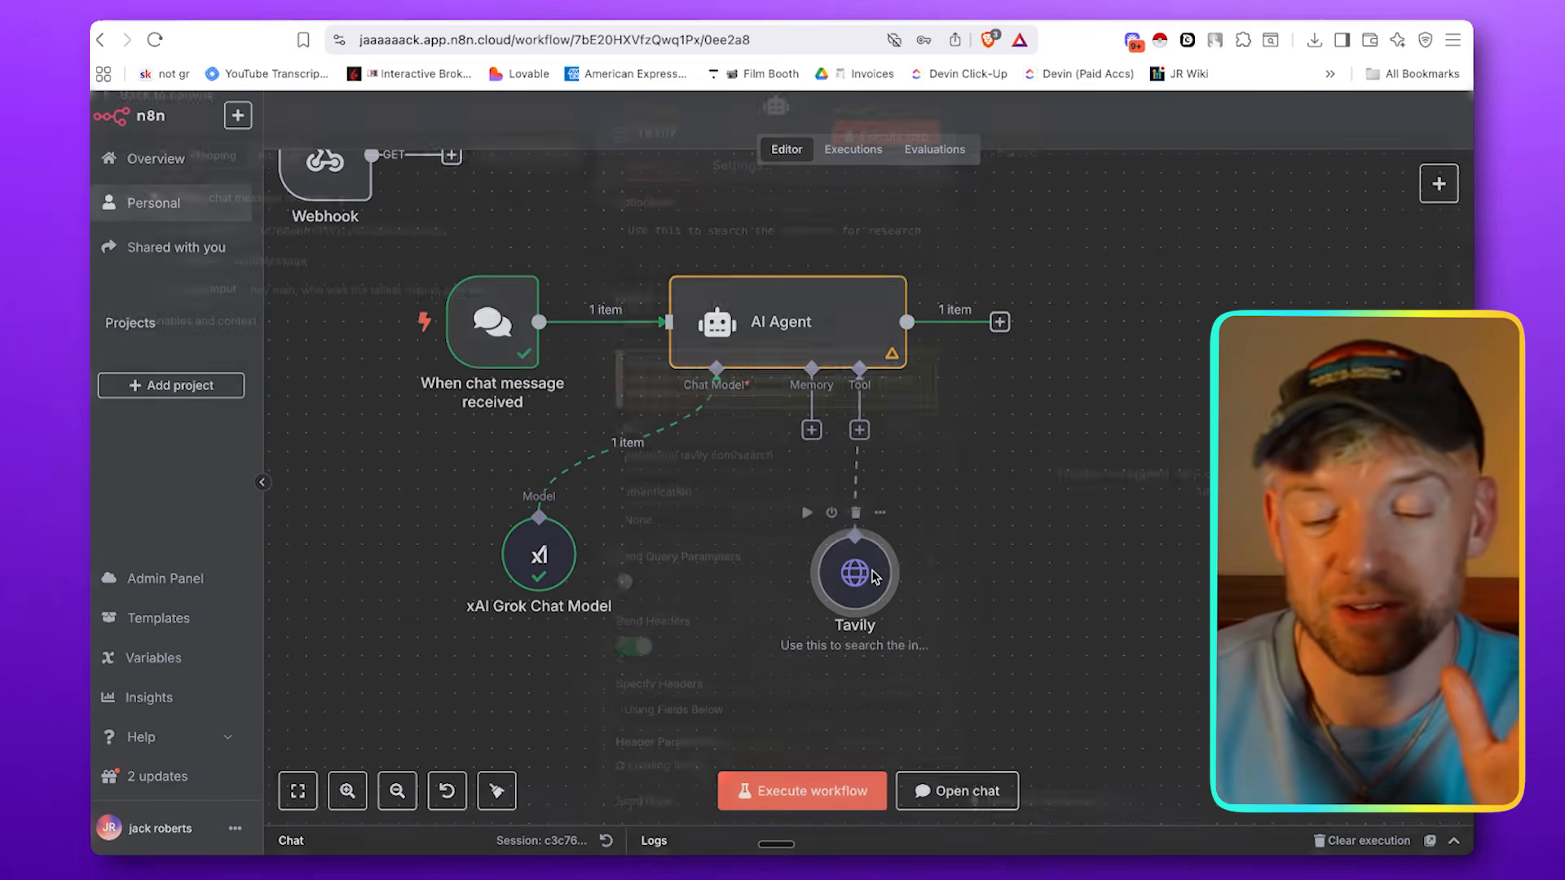
Examine the Tavily tool's description, request method, URL and Authorization header settings
double_click(873, 577)
triple_click(811, 258)
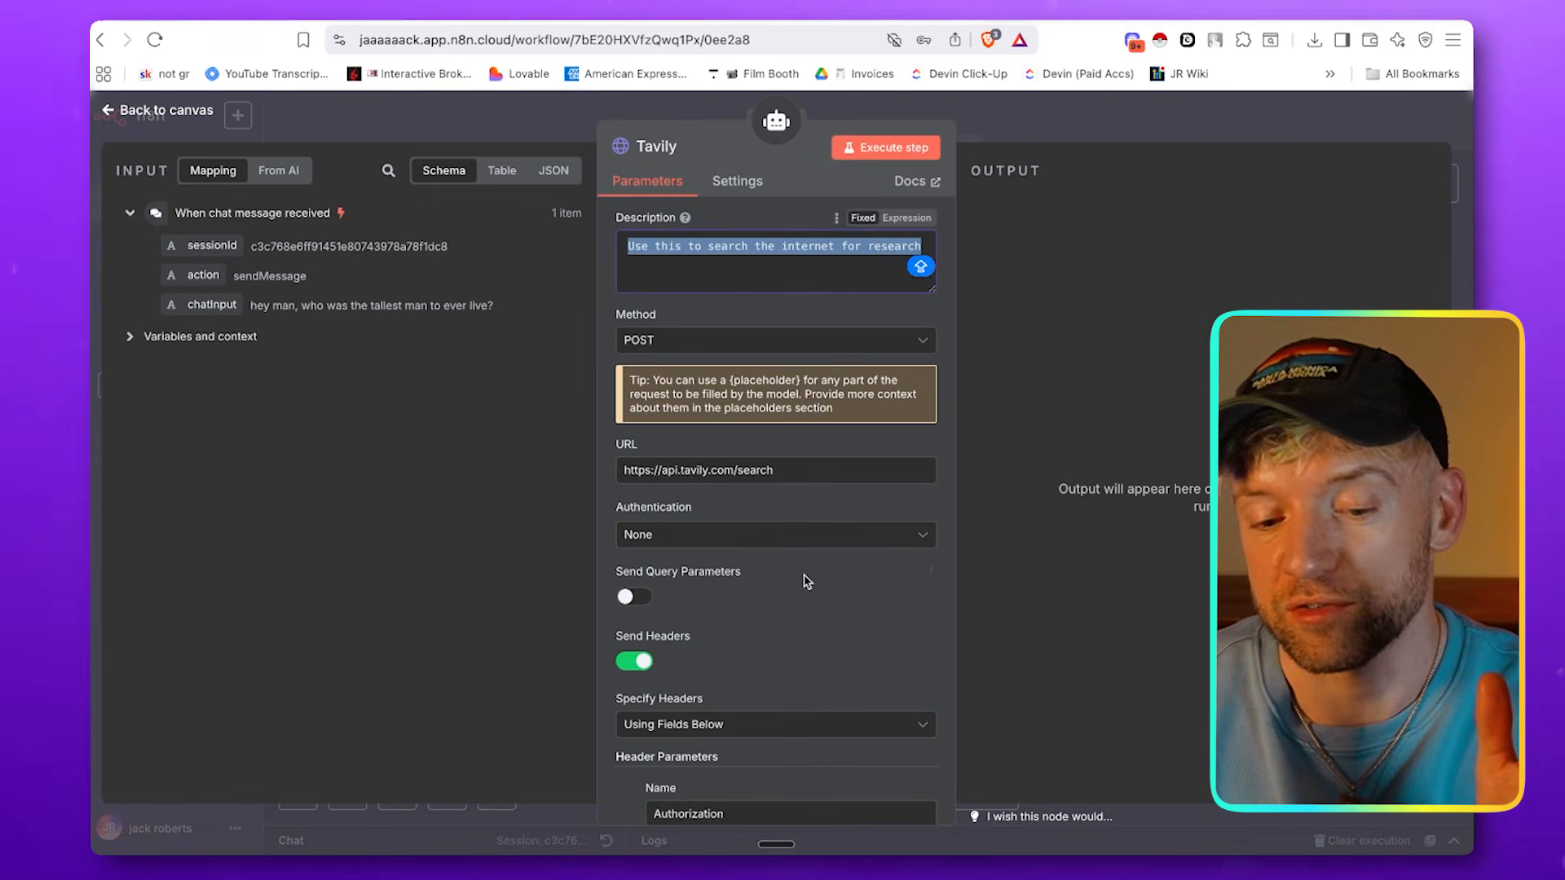
scroll(807, 581, down, 3)
scroll(782, 403, down, 4)
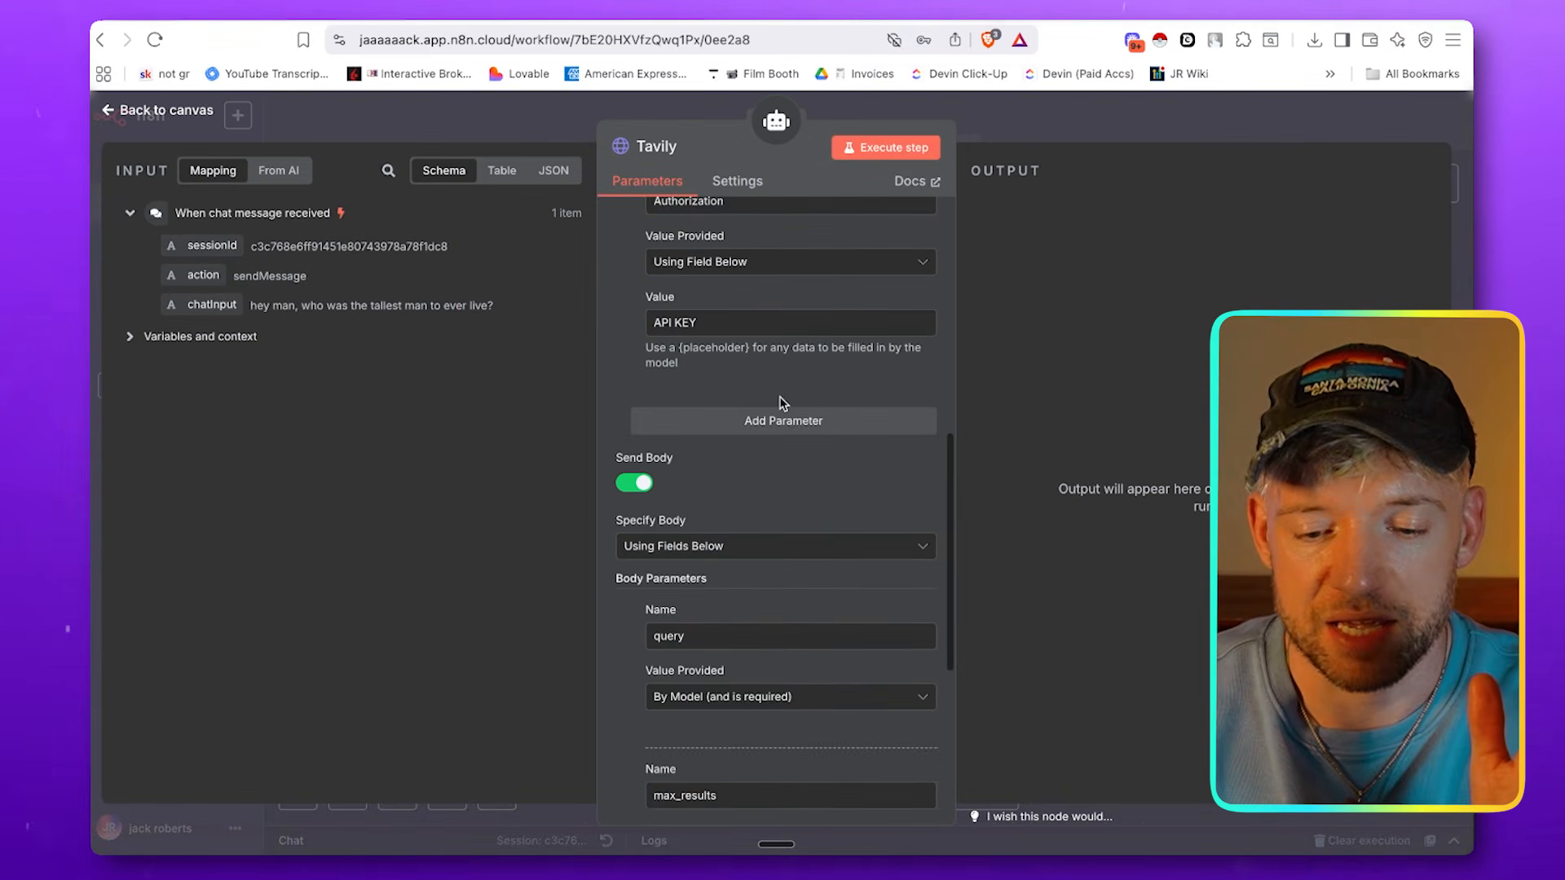
scroll(782, 403, up, 1)
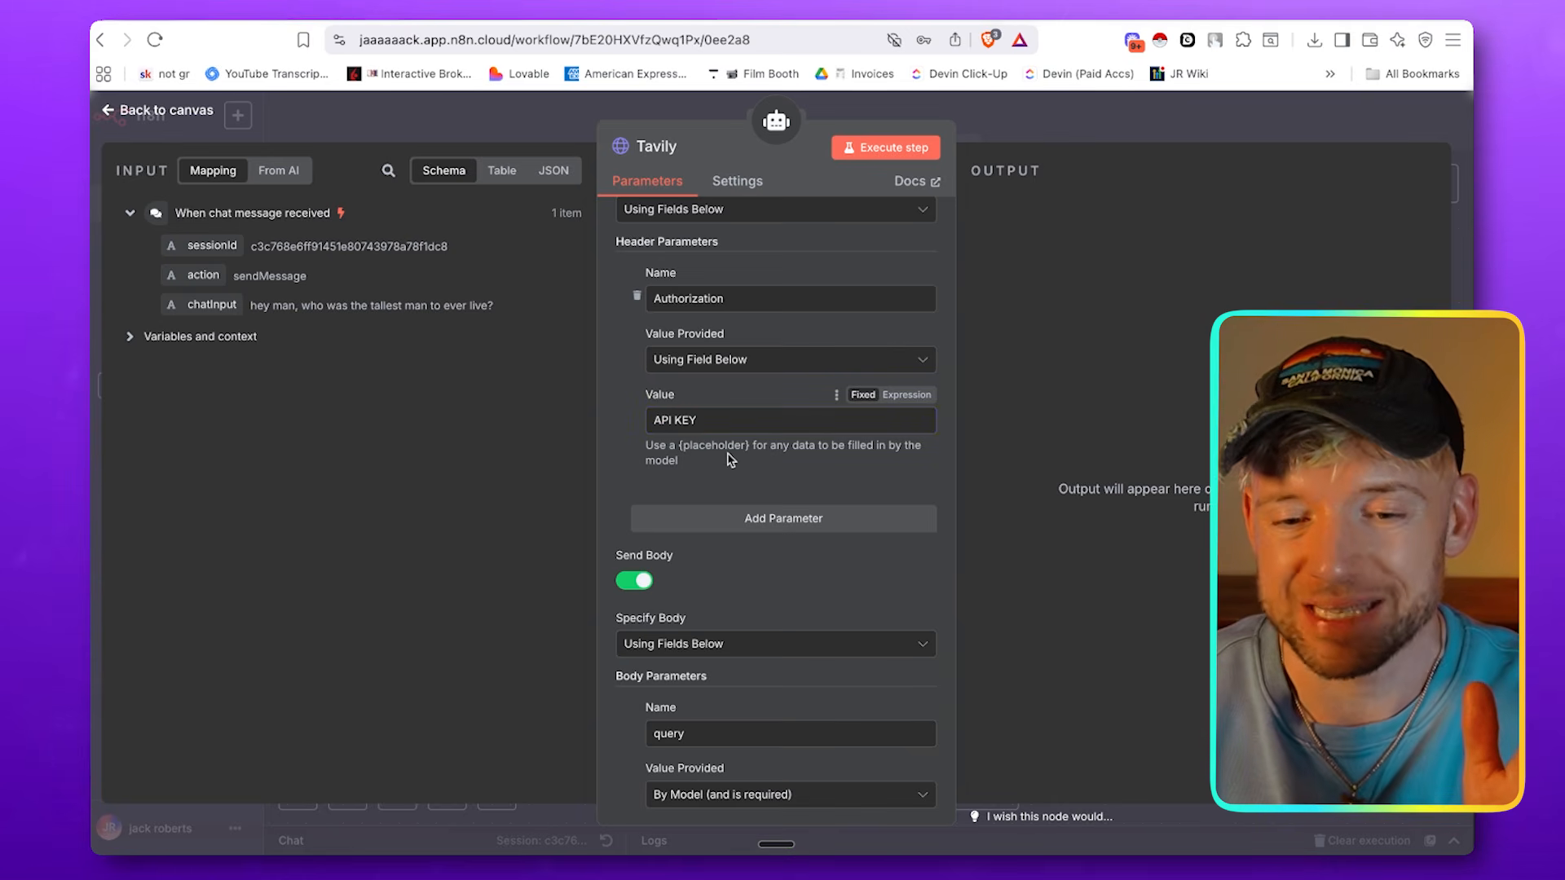
Open the tavily.com website in a new browser tab
key(super+t)
text(tavily.com)
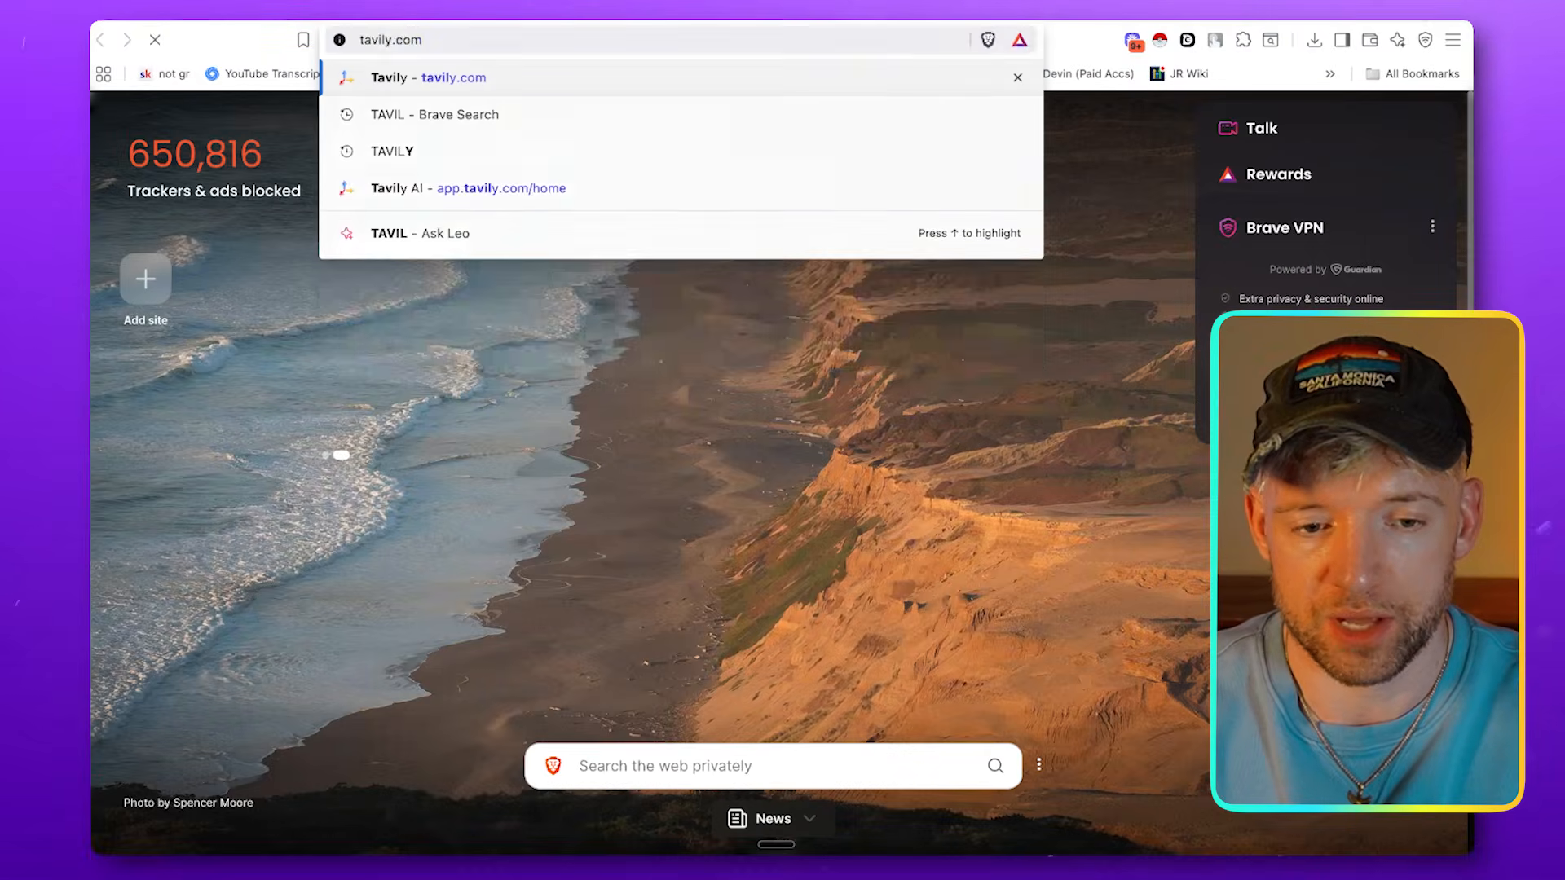
key(Return)
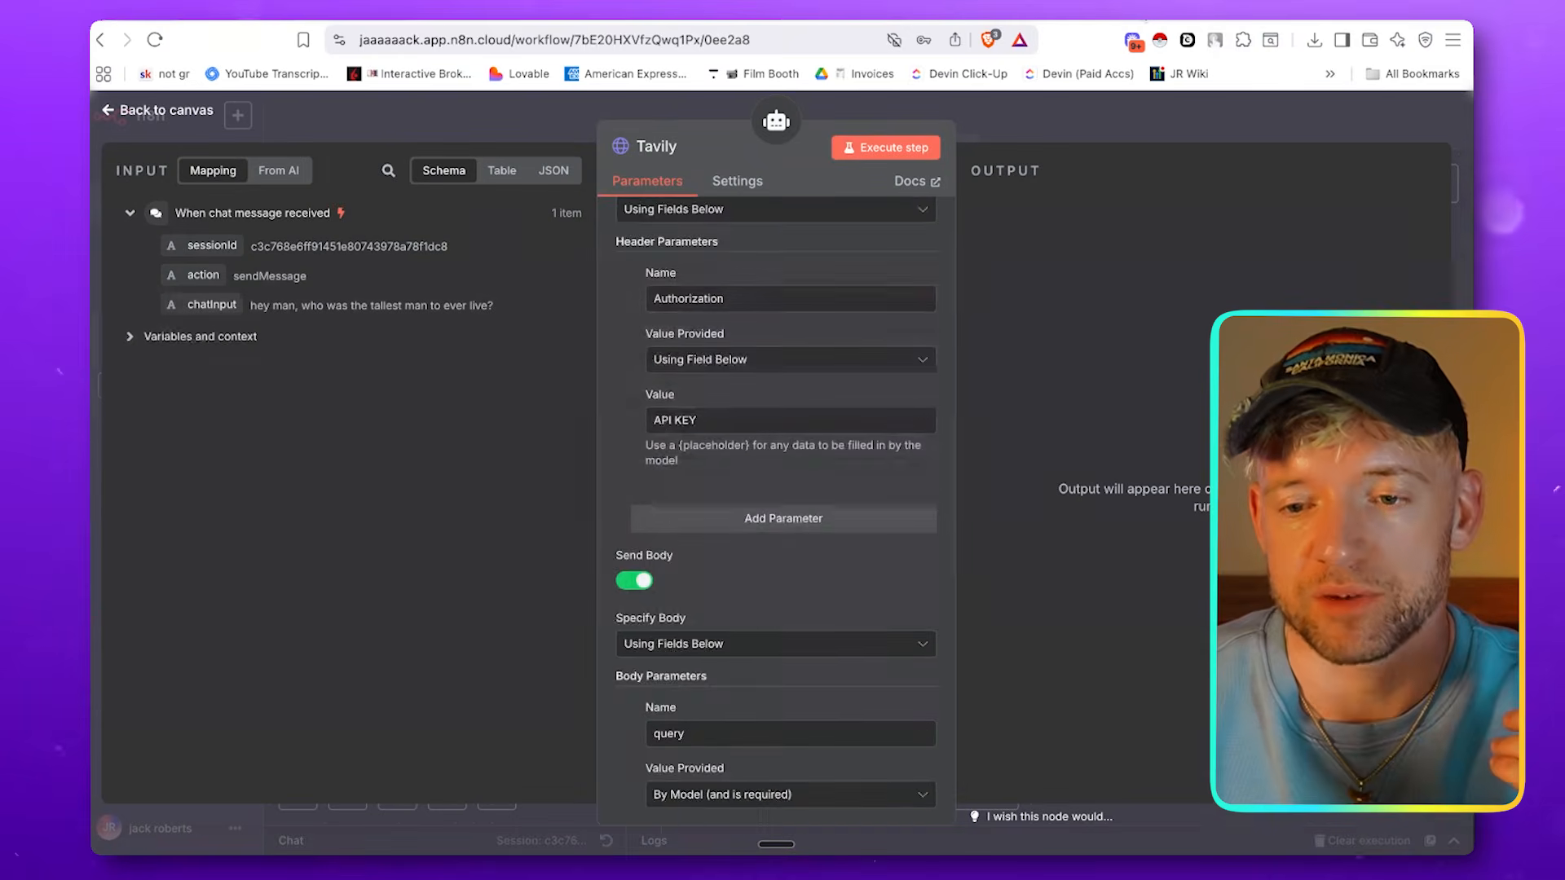
Return to the Tavily tool in n8n, review its query and max_results body parameters, and close its settings
scroll(797, 530, down, 4)
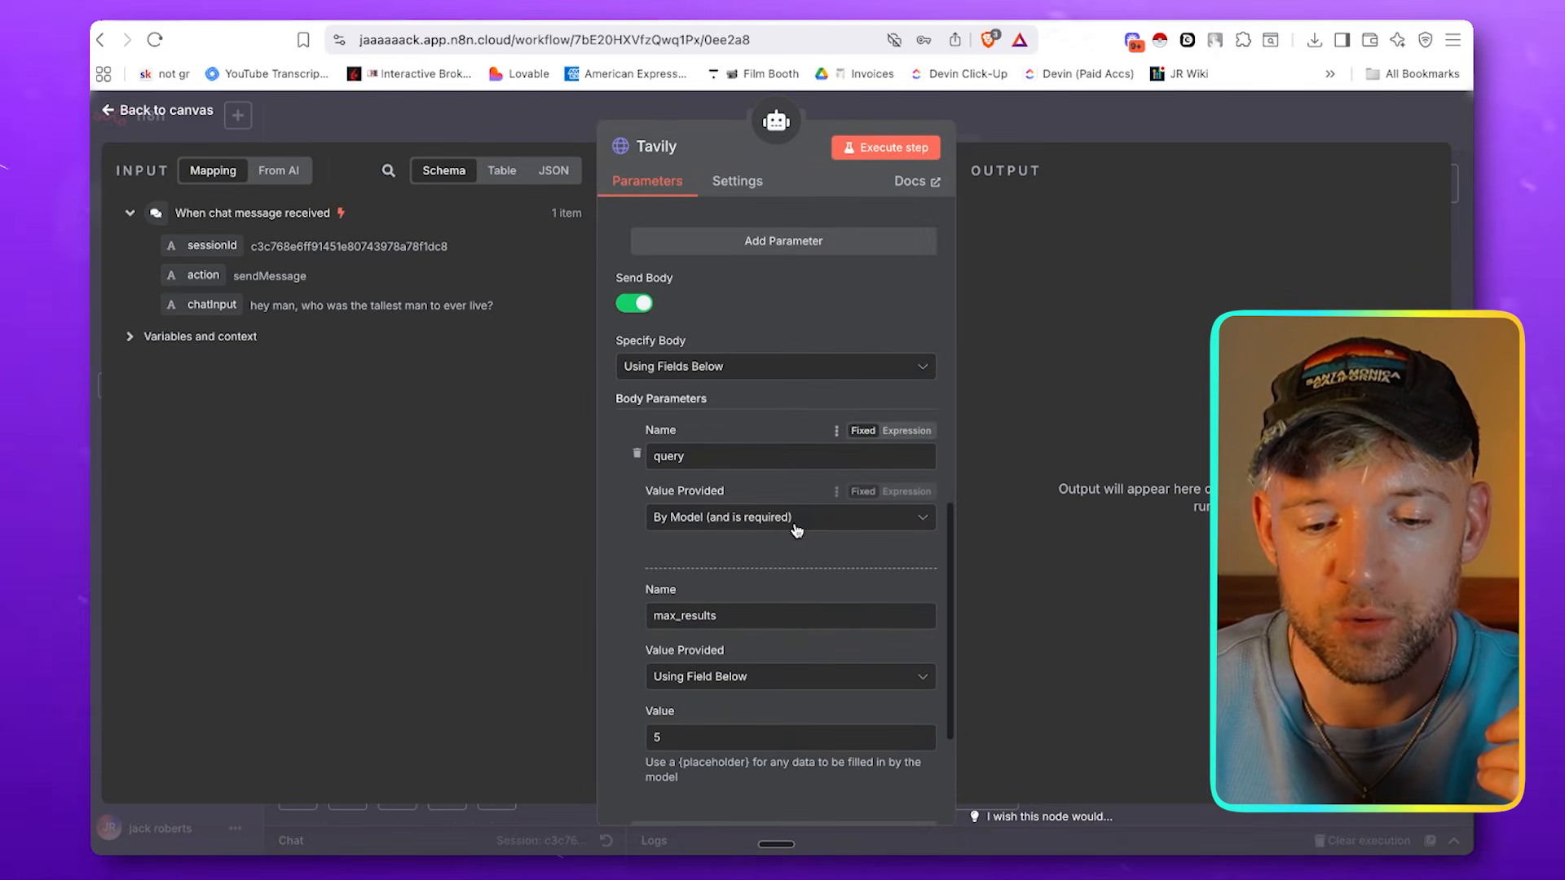
scroll(833, 552, down, 2)
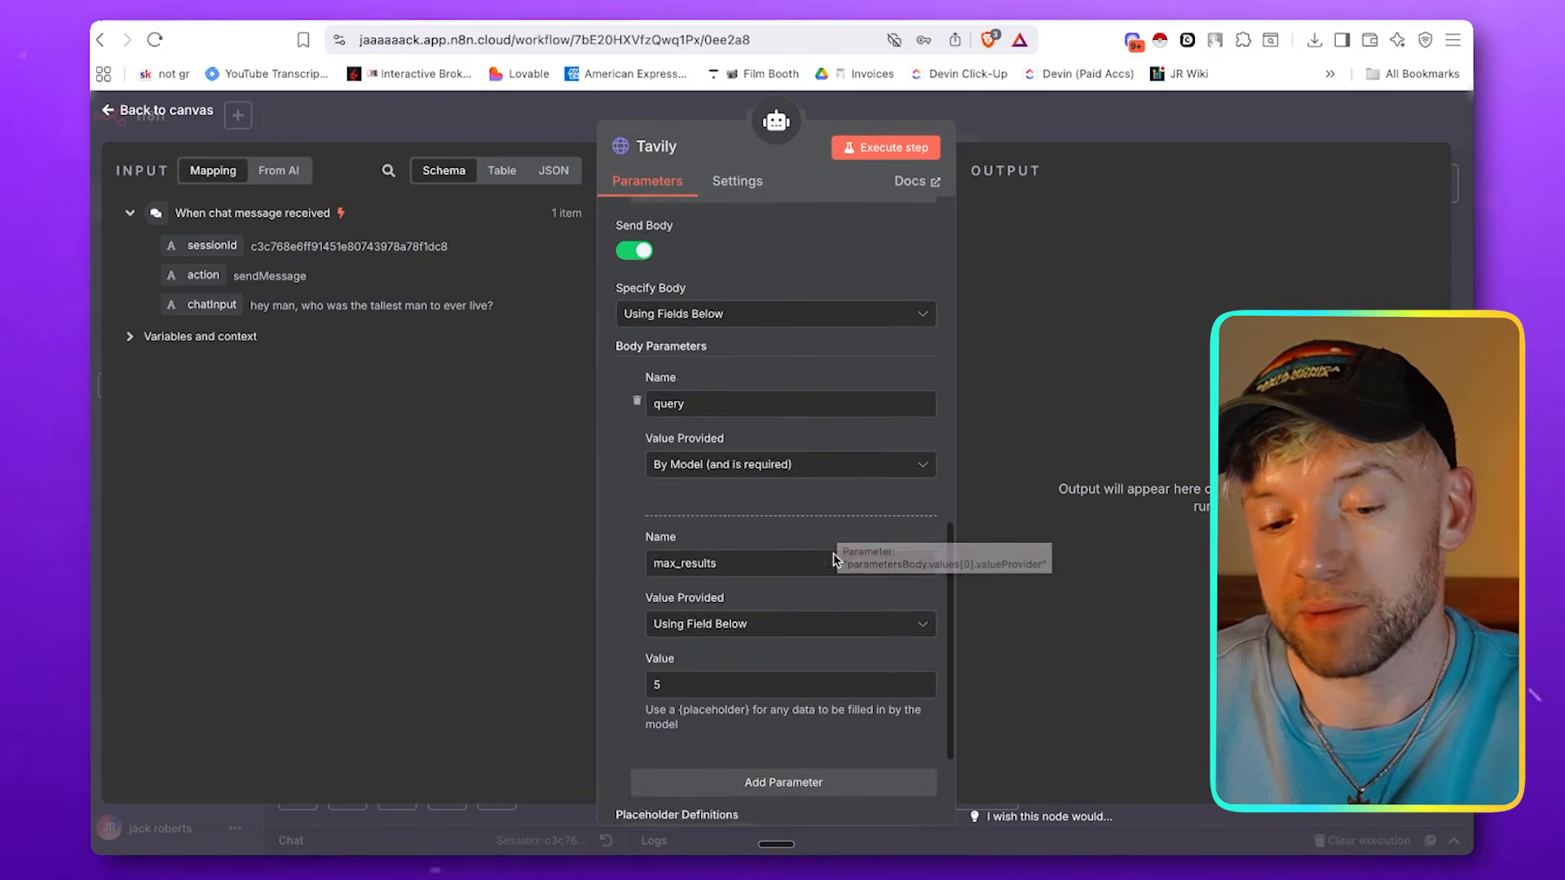
scroll(833, 559, up, 10)
scroll(833, 559, down, 1)
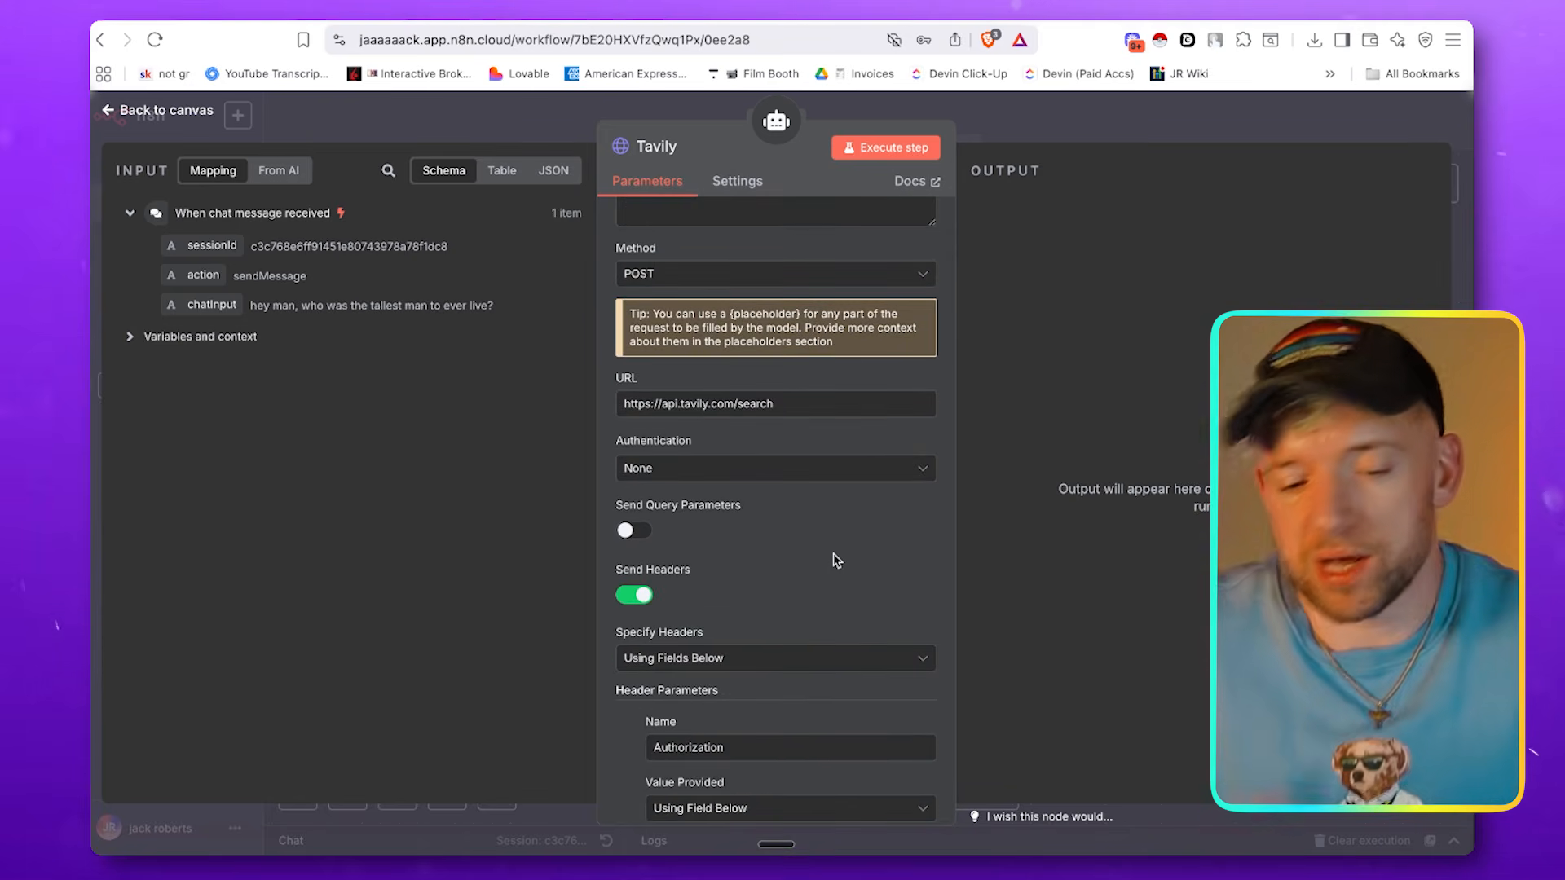
key(Escape)
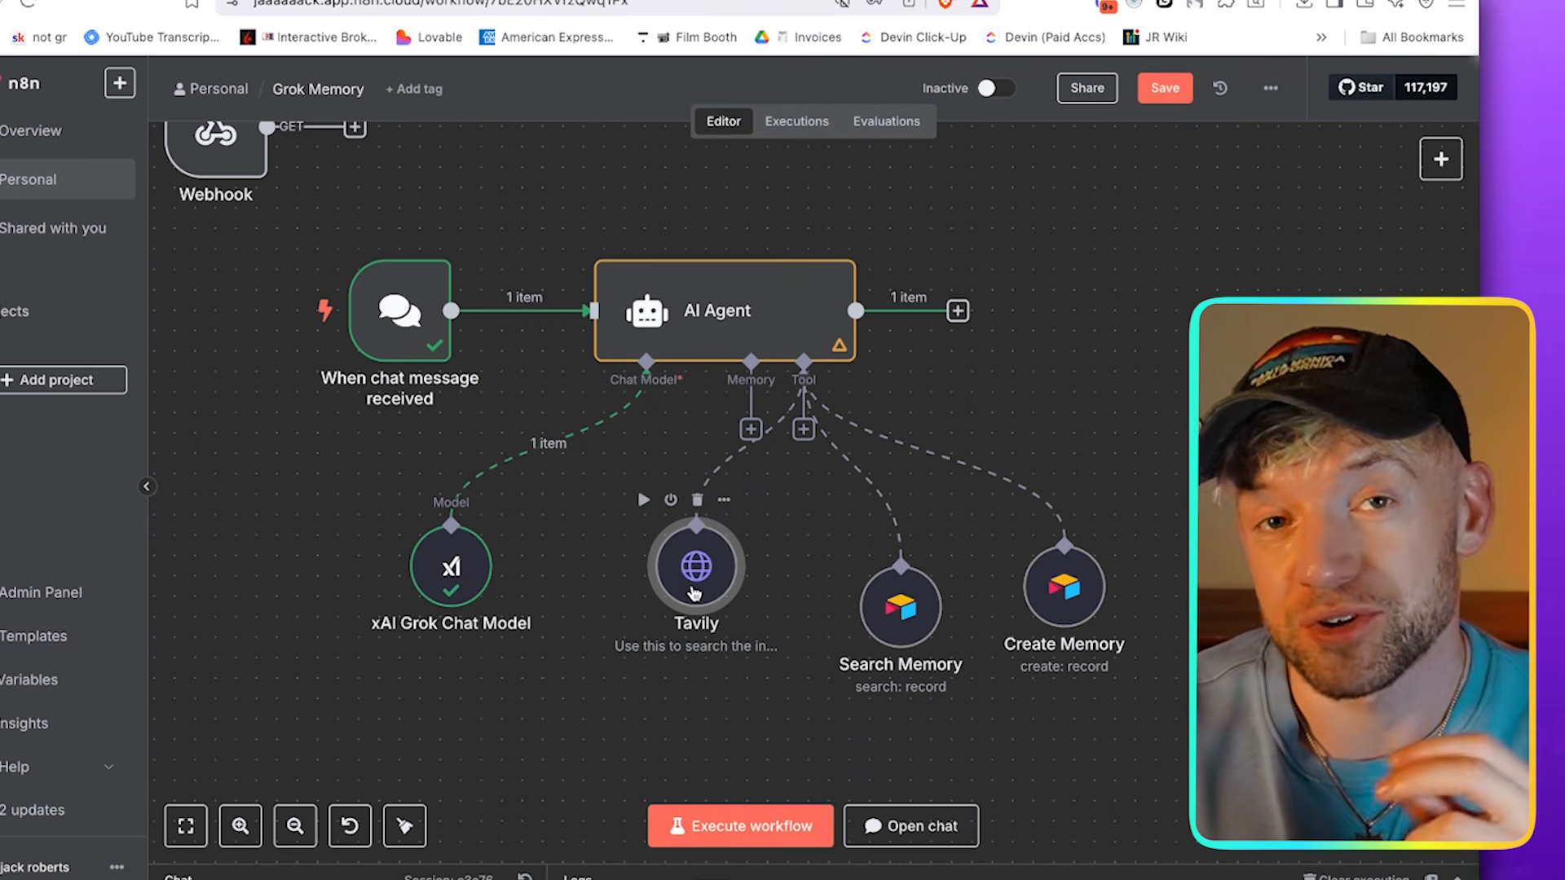
Arrange the Airtable tools in a row beside Tavily, with Create Memory first and Search Memory at the far end
drag(915, 616, 1194, 542)
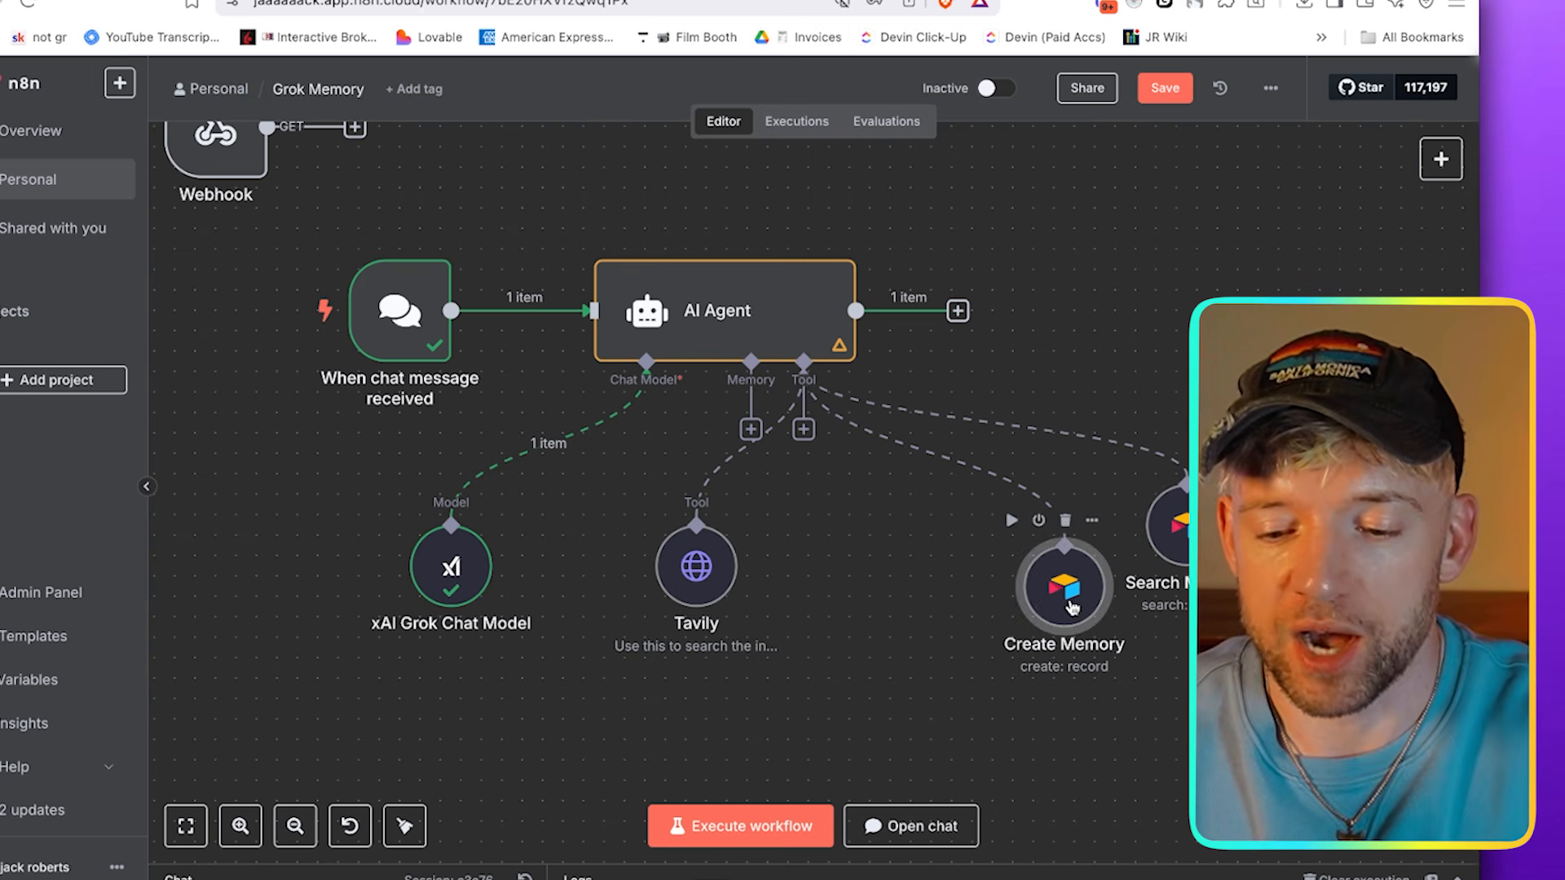
drag(1089, 607, 987, 607)
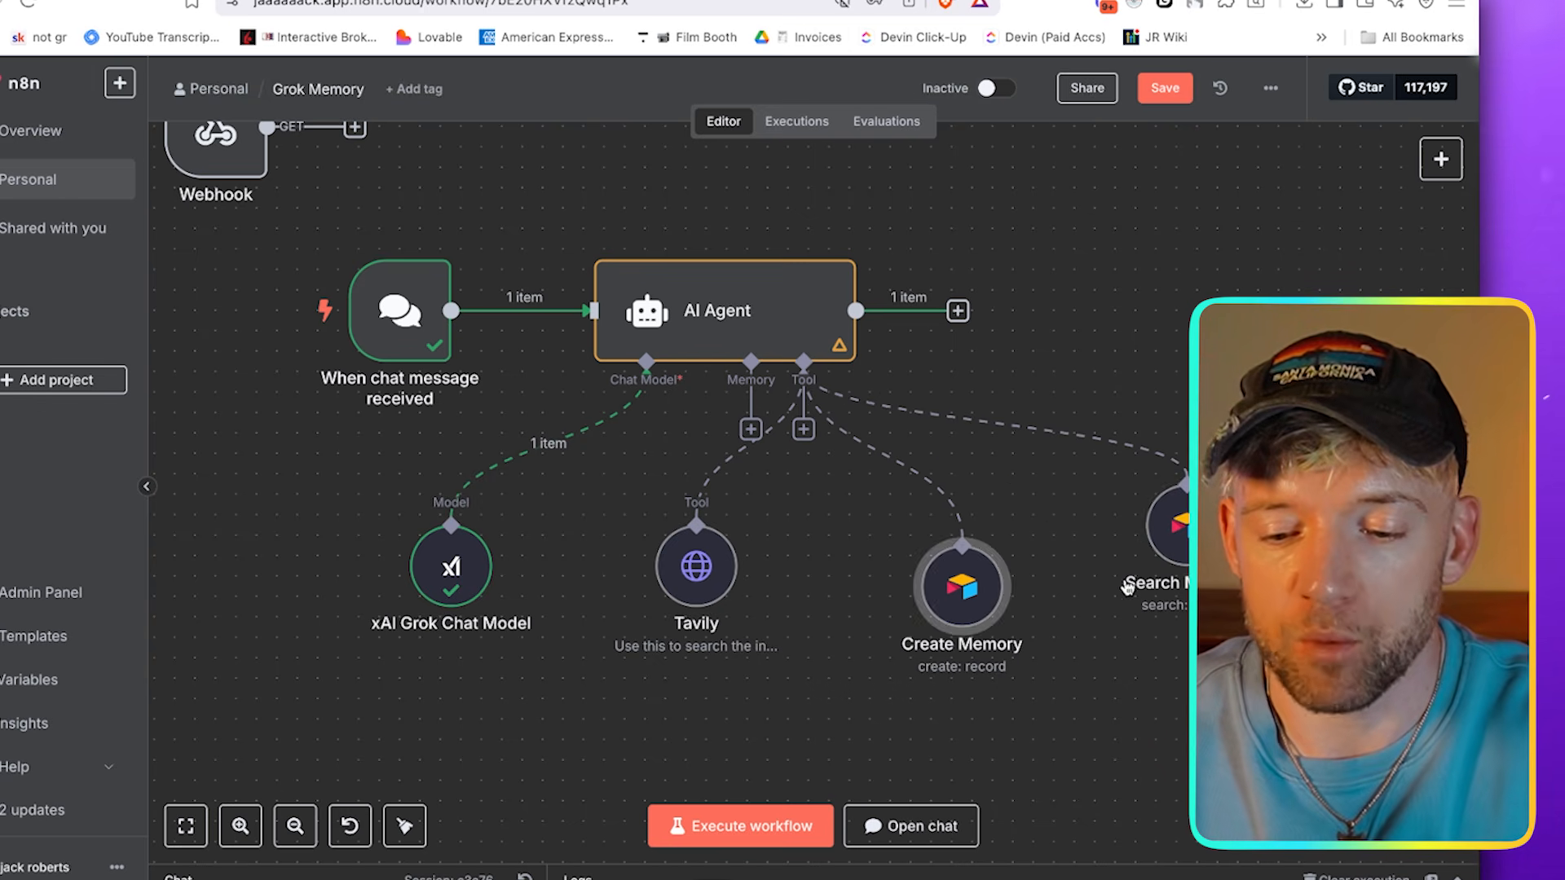
click(803, 429)
click(1028, 231)
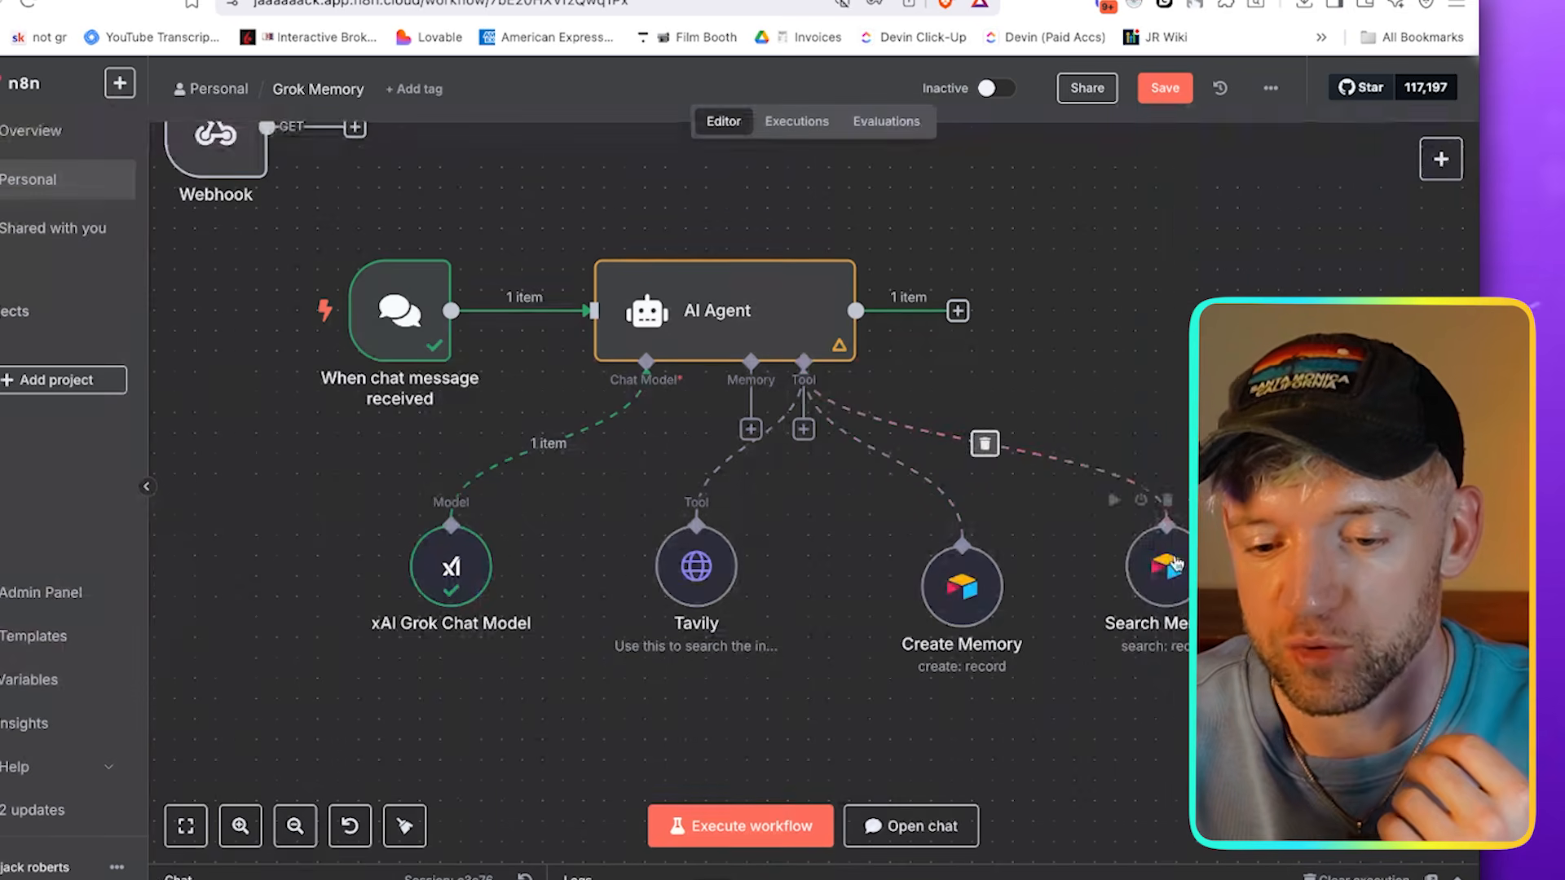
Review the Create Memory tool's operation, base, table and column mapping, and close its settings
double_click(970, 588)
scroll(712, 445, down, 1)
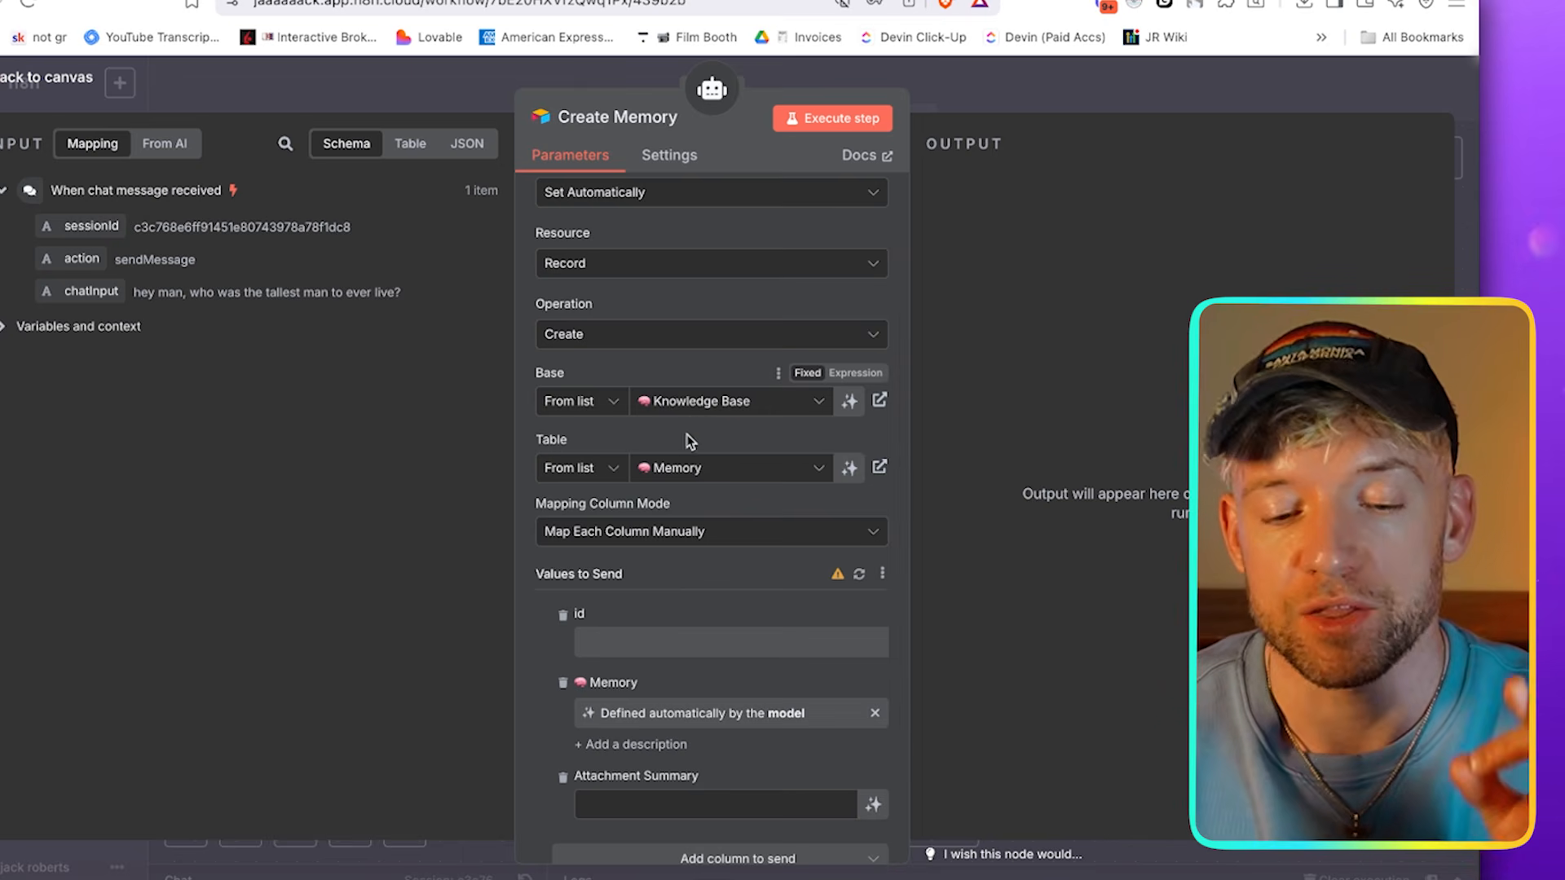
scroll(689, 437, down, 2)
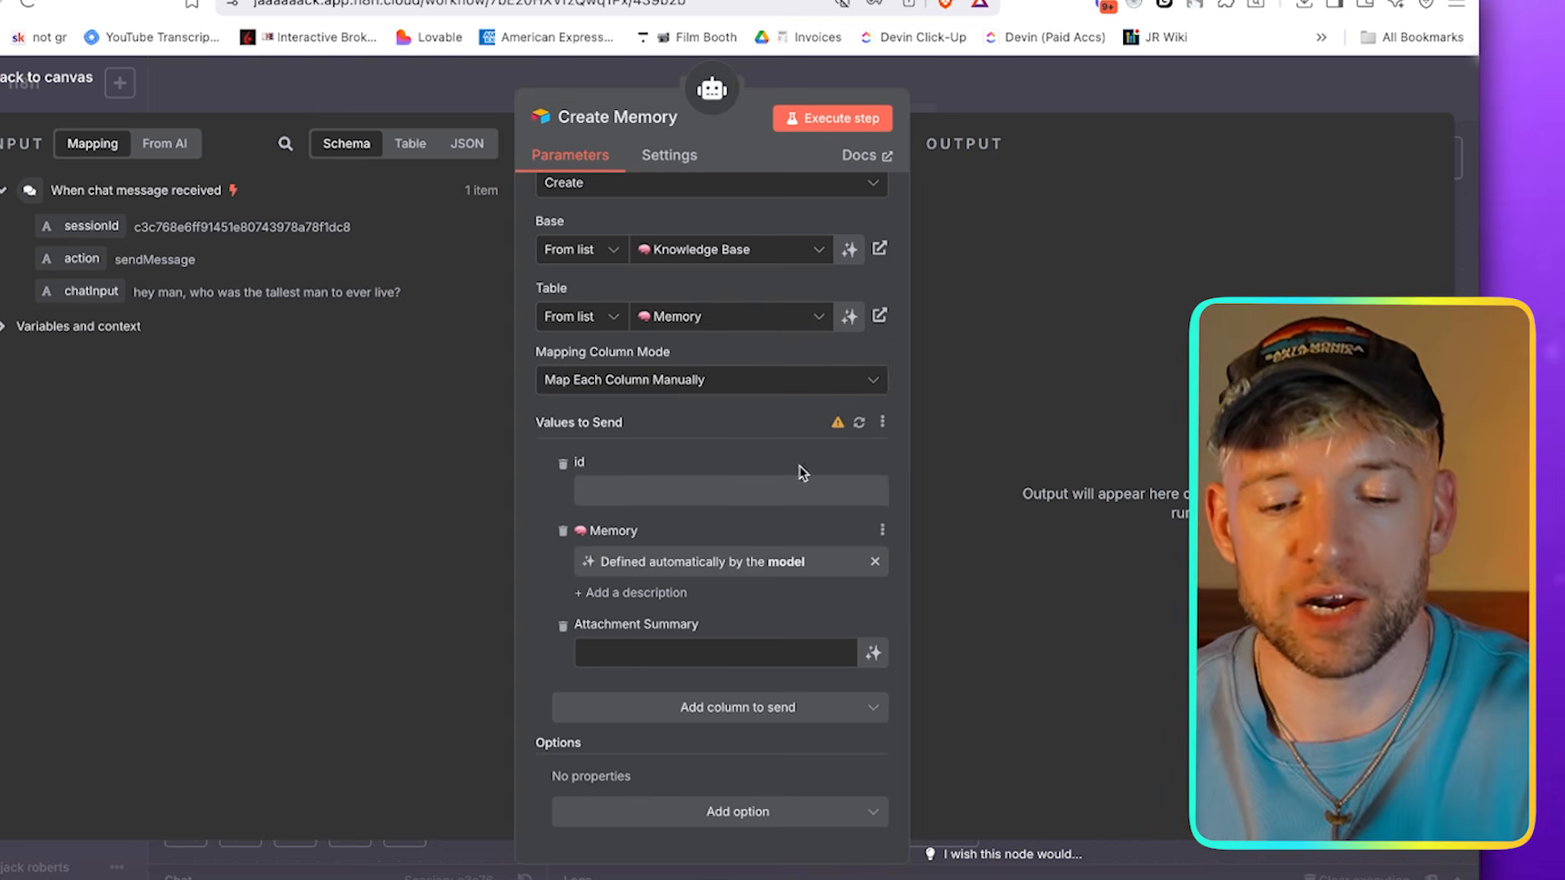
click(1029, 101)
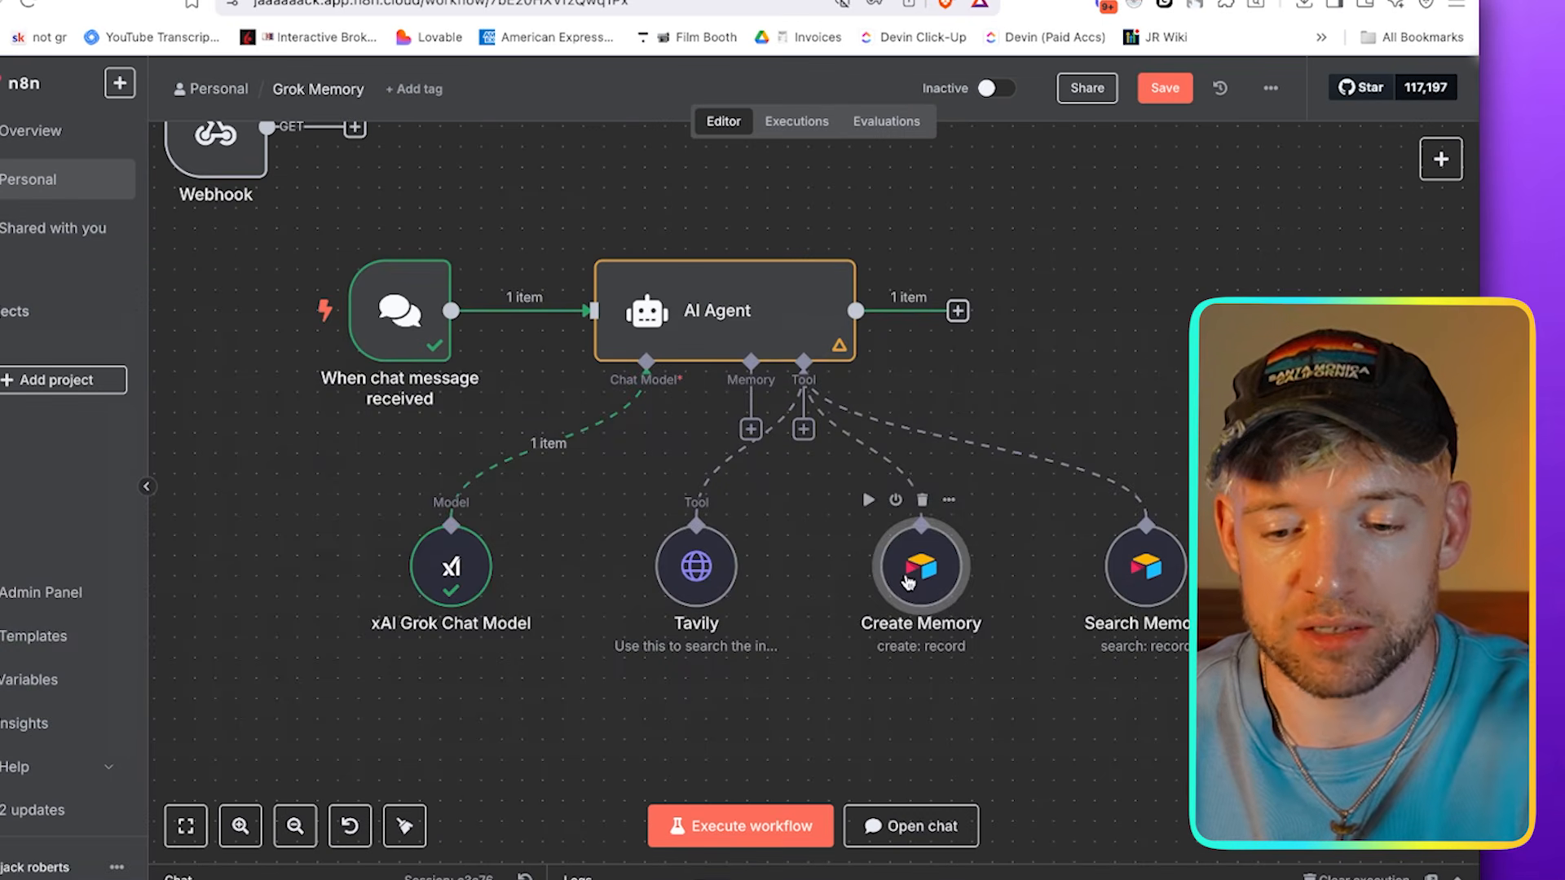
Review the Search Memory tool's operation, base, table, filter and return settings, and go back to the whole workflow
drag(1133, 580, 1120, 584)
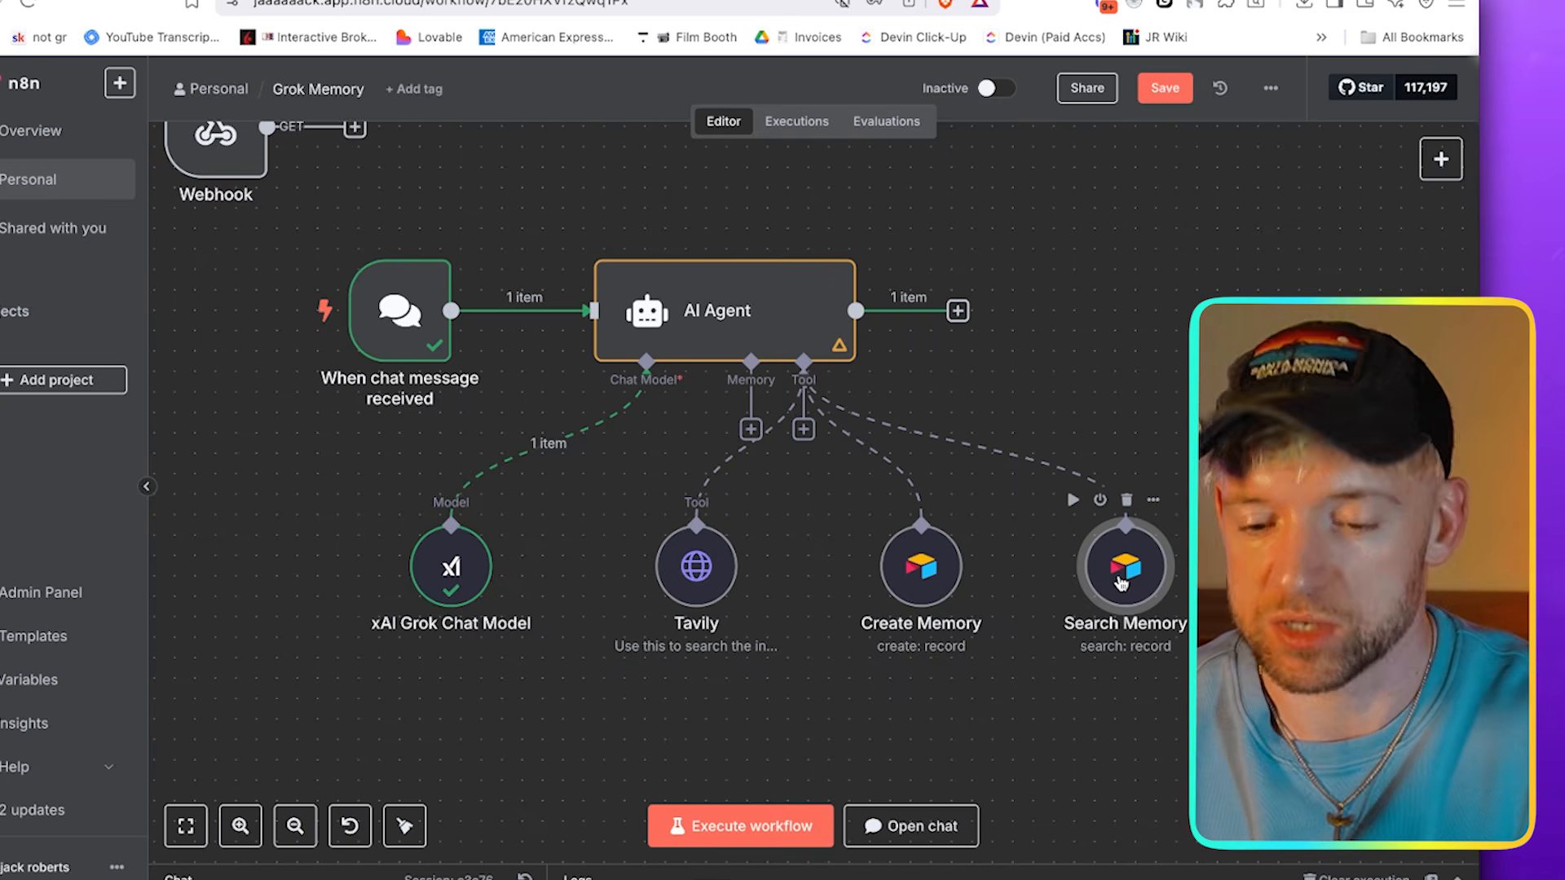
double_click(1121, 582)
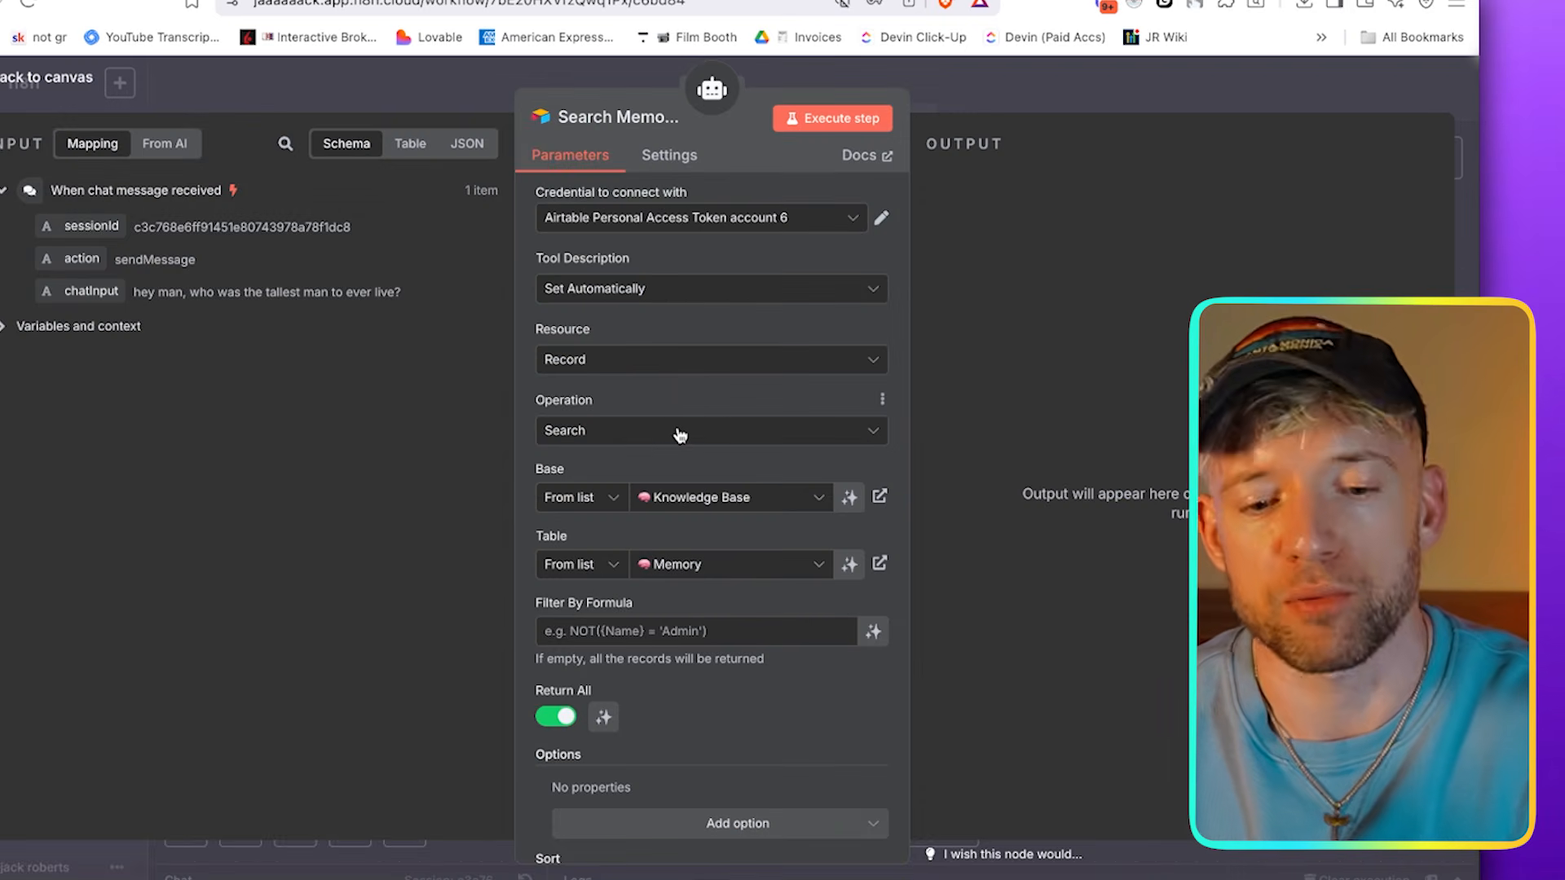
scroll(702, 489, down, 2)
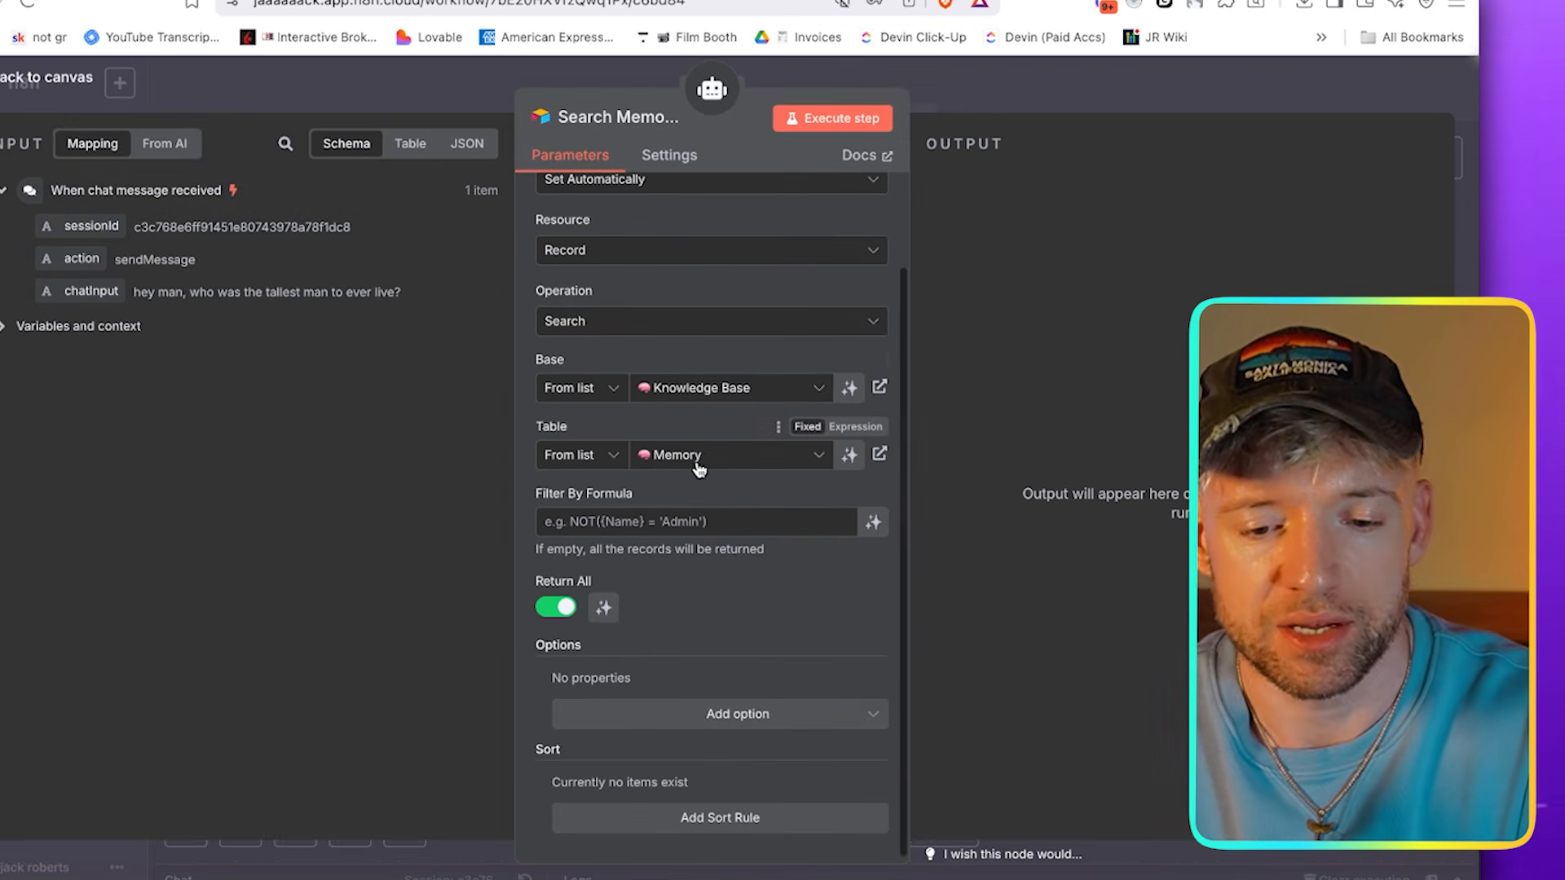
scroll(680, 479, down, 1)
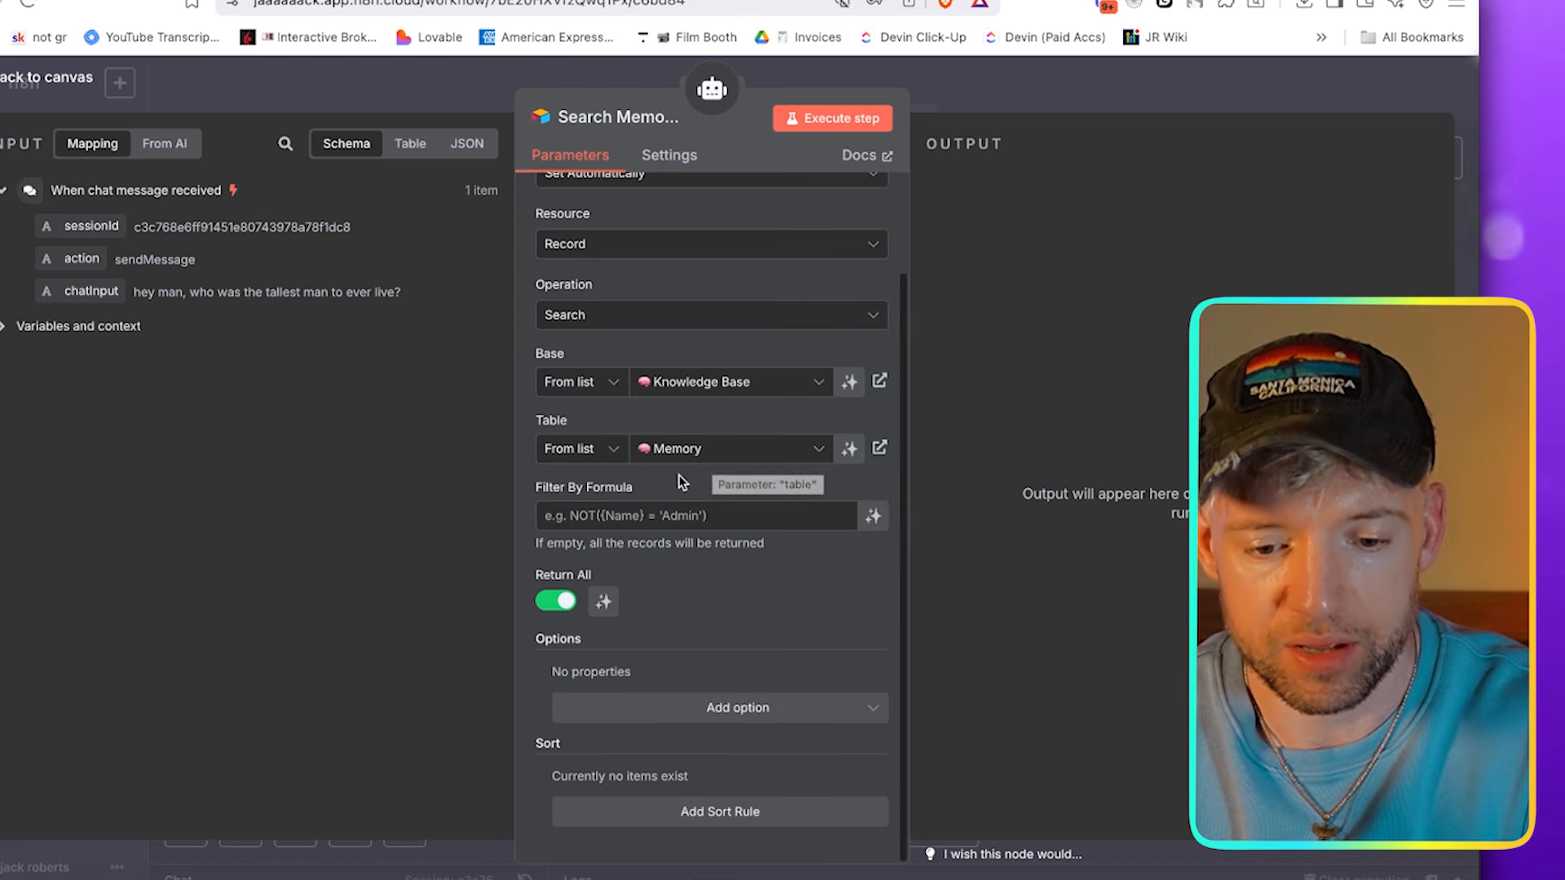
click(1146, 80)
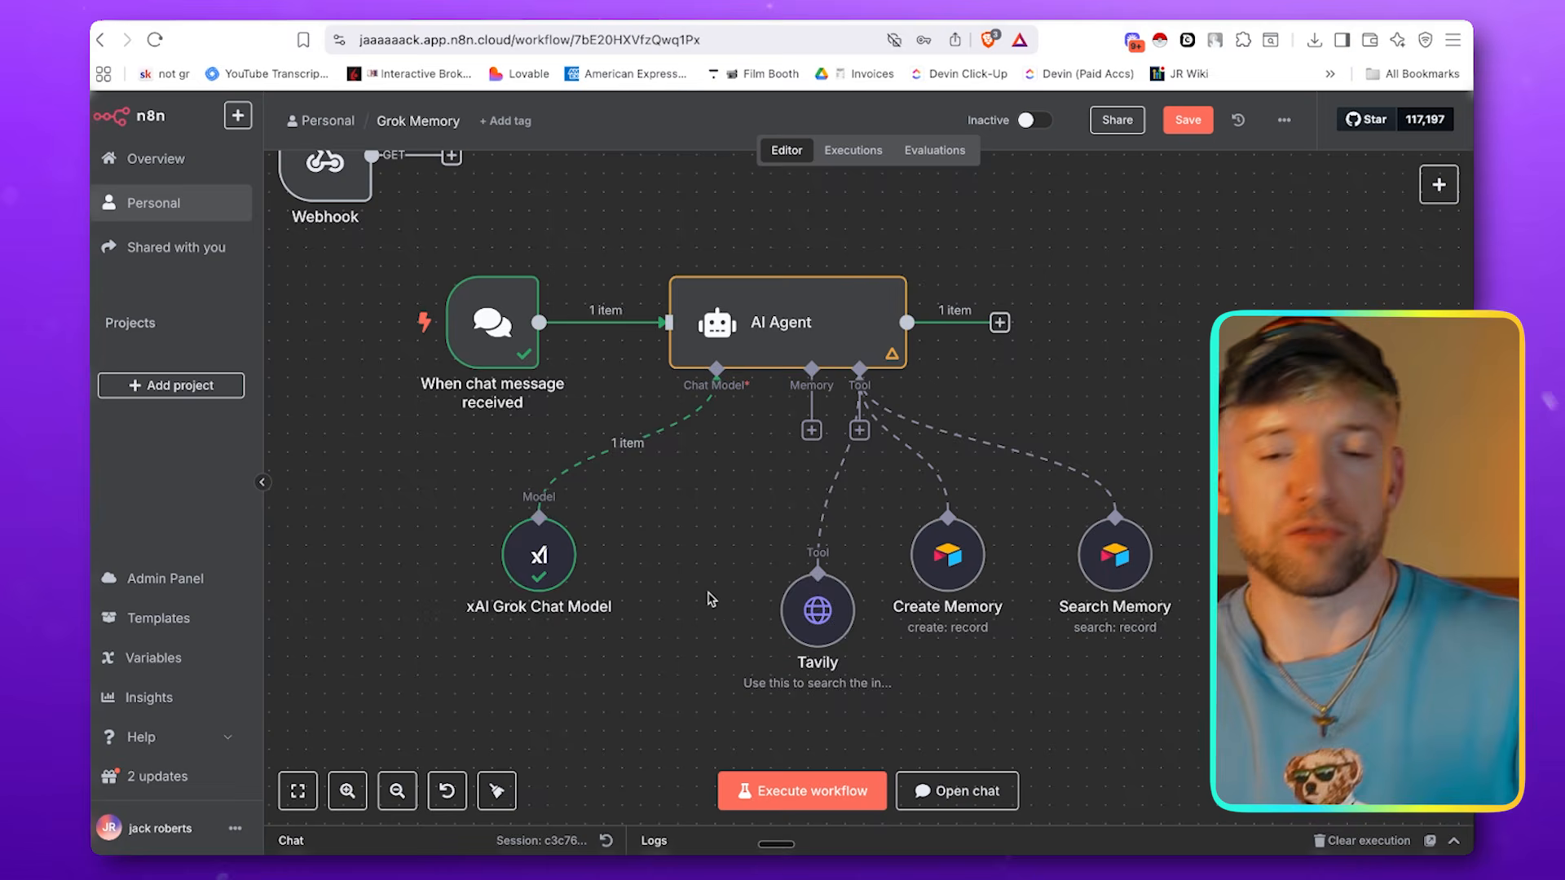
scroll(657, 510, down, 5)
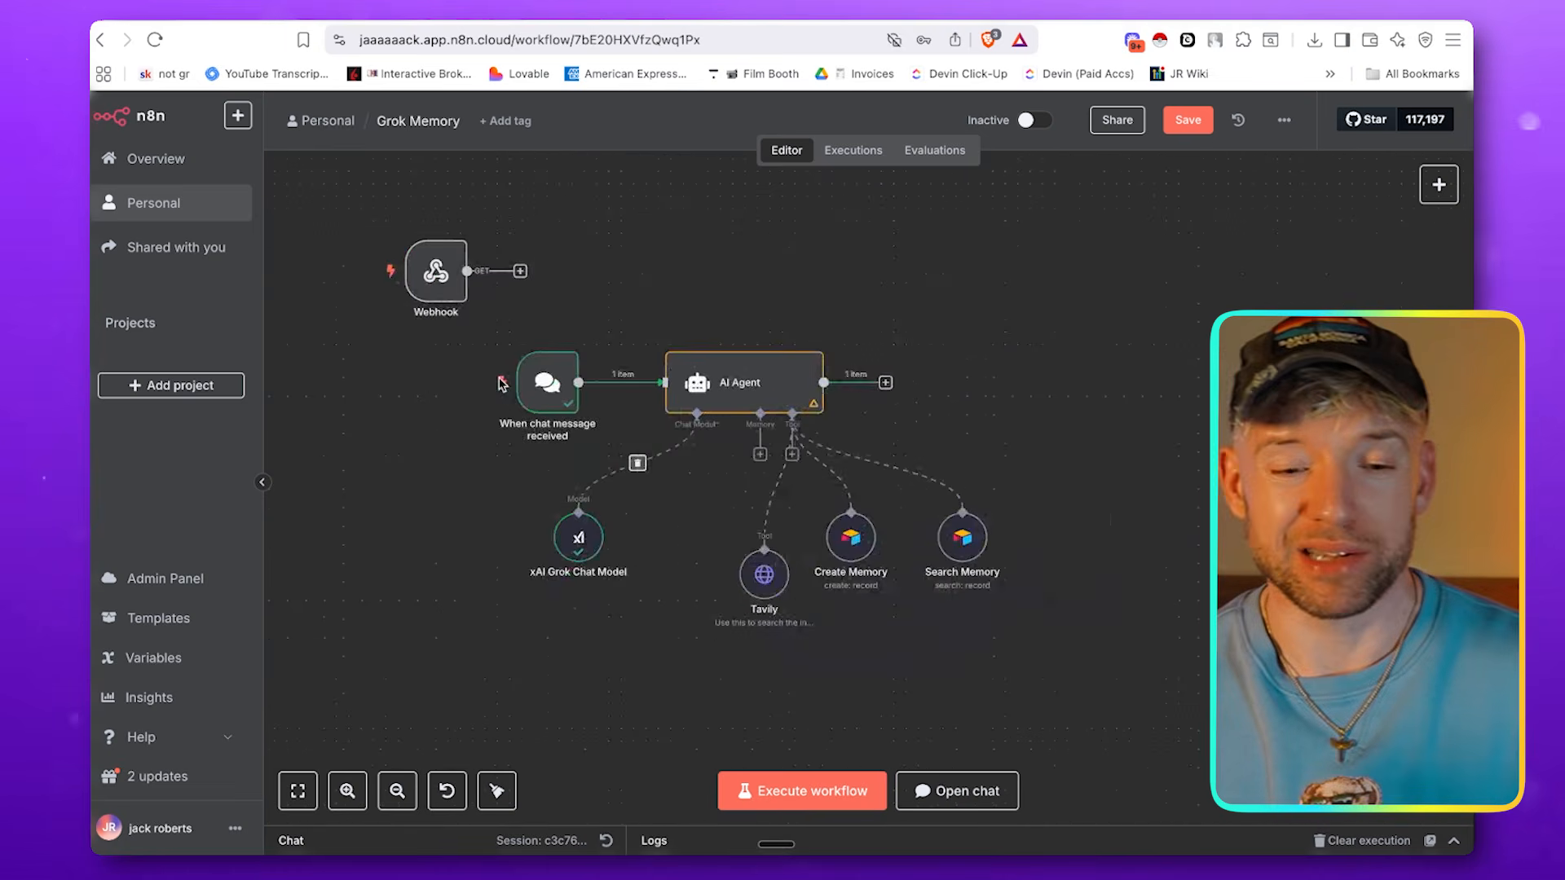
Delete the chat trigger and put the Webhook in its place, connected to the AI Agent's input
mouse_move(561, 387)
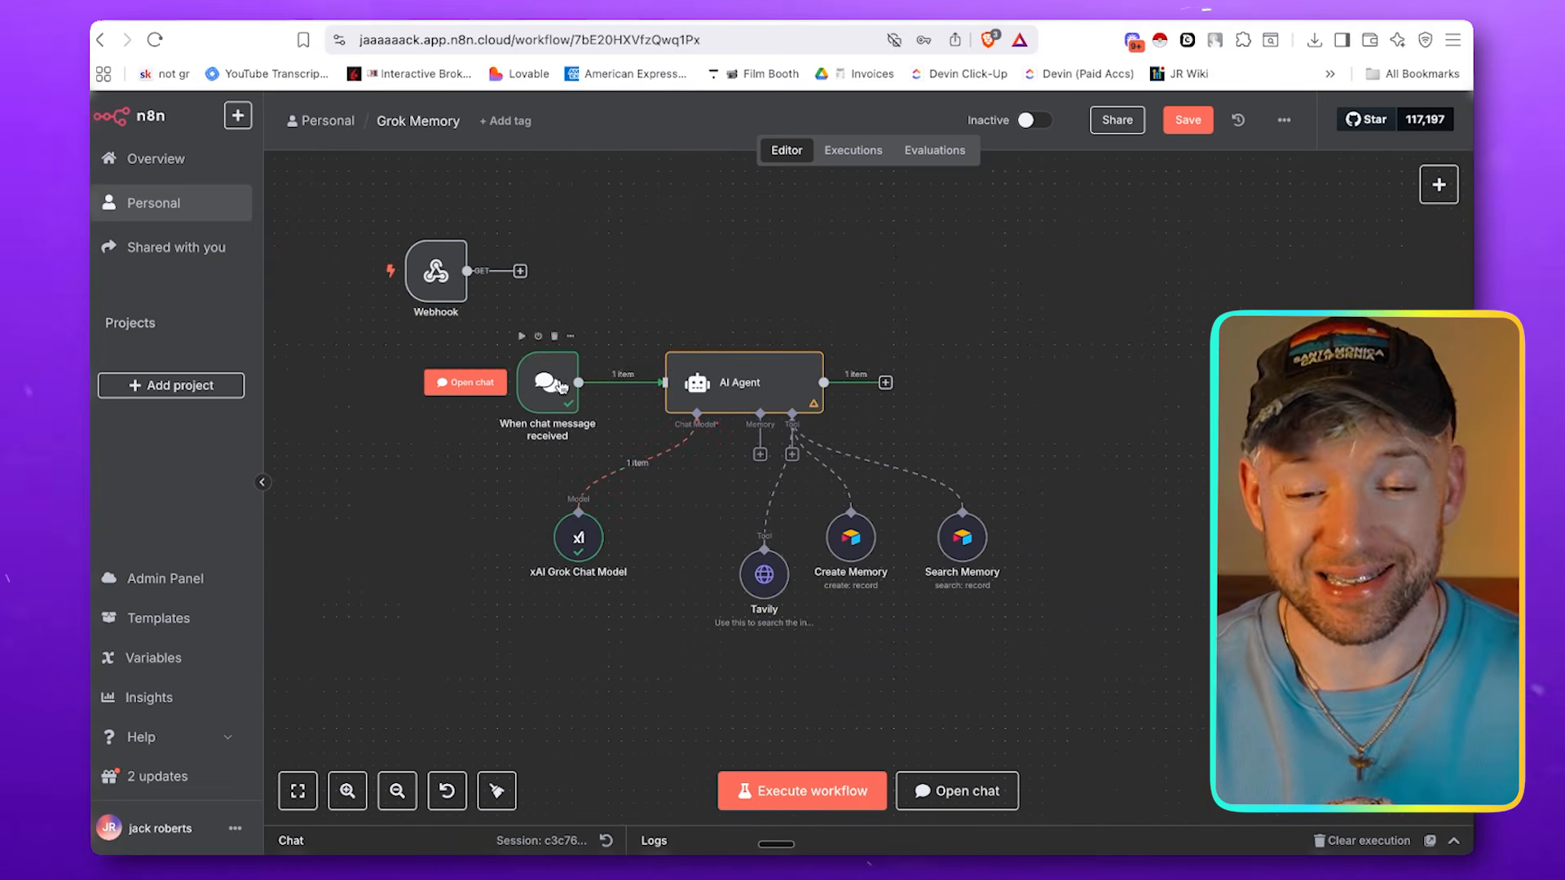
click(555, 338)
drag(464, 302, 661, 383)
Add a Respond to Webhook node after the AI Agent, close its settings, and move it farther from the agent
click(885, 383)
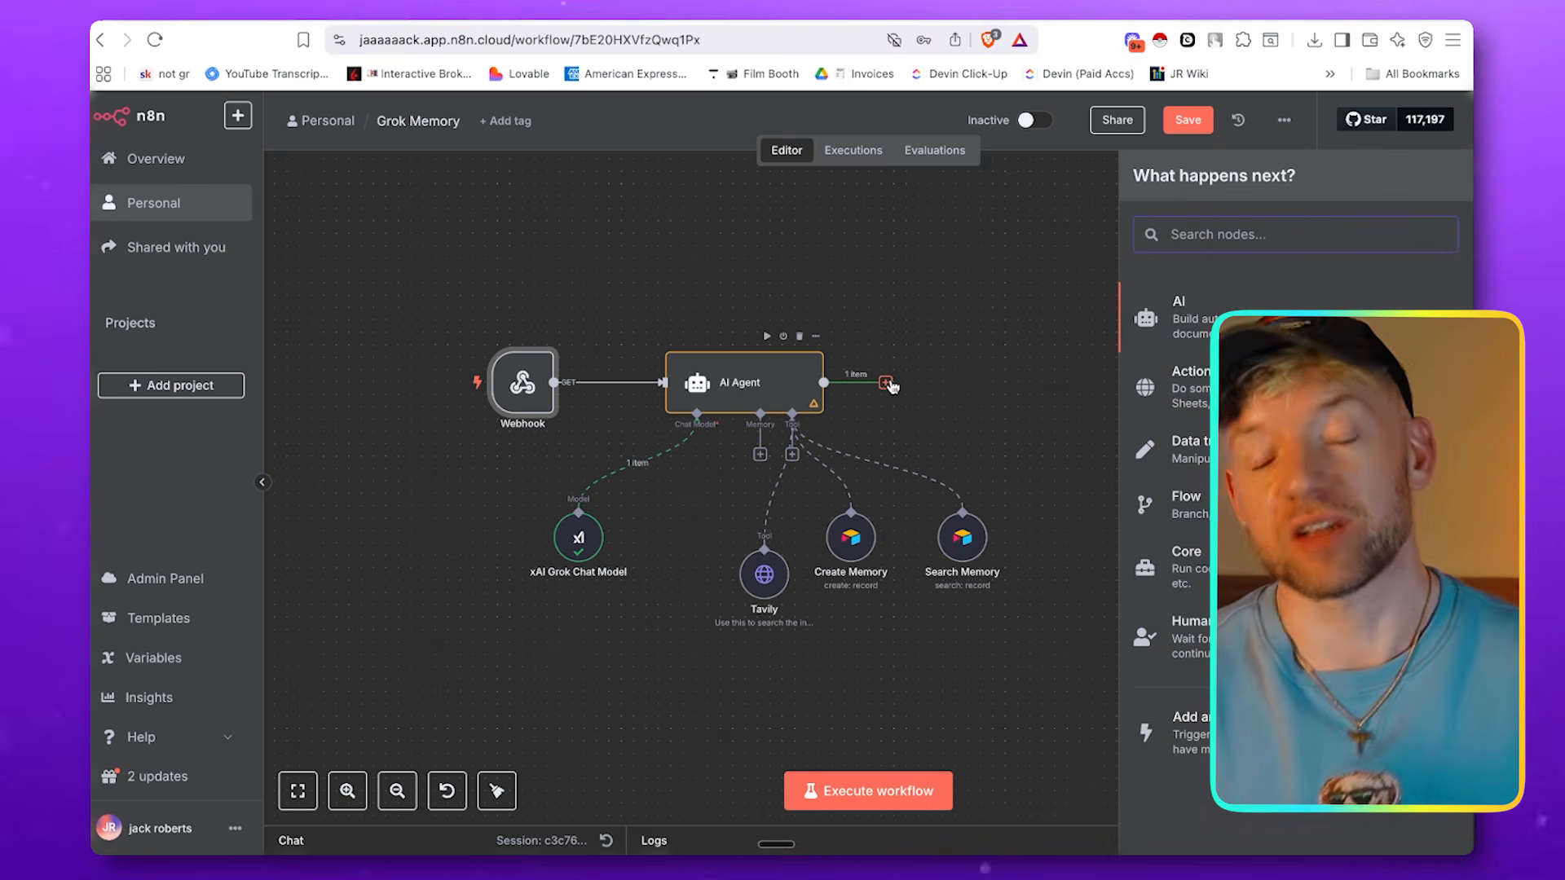
text(WEBH)
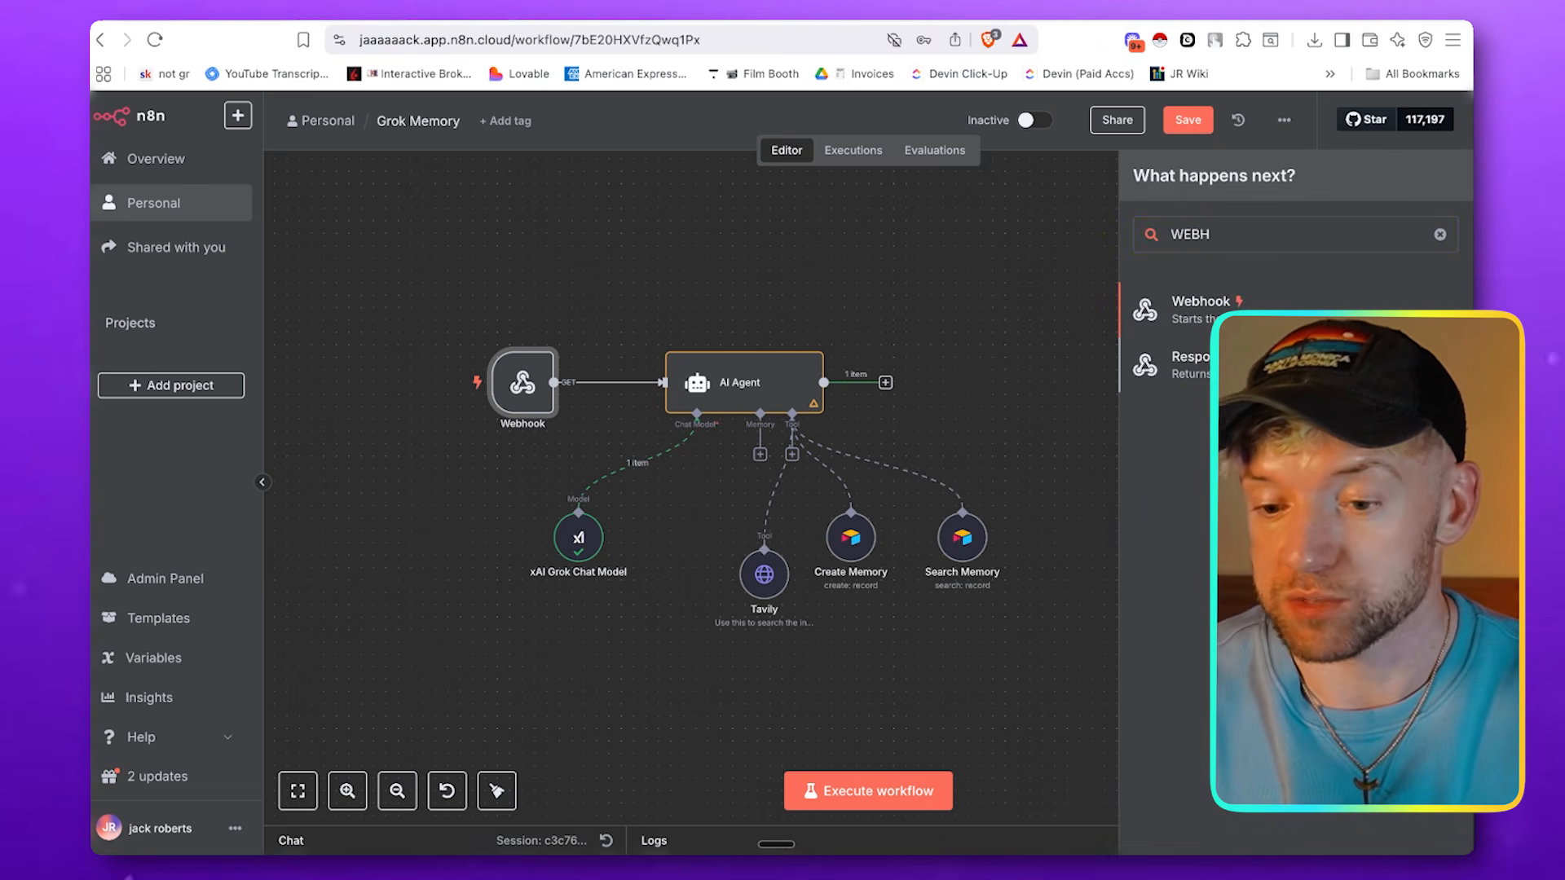
click(1198, 366)
click(1062, 137)
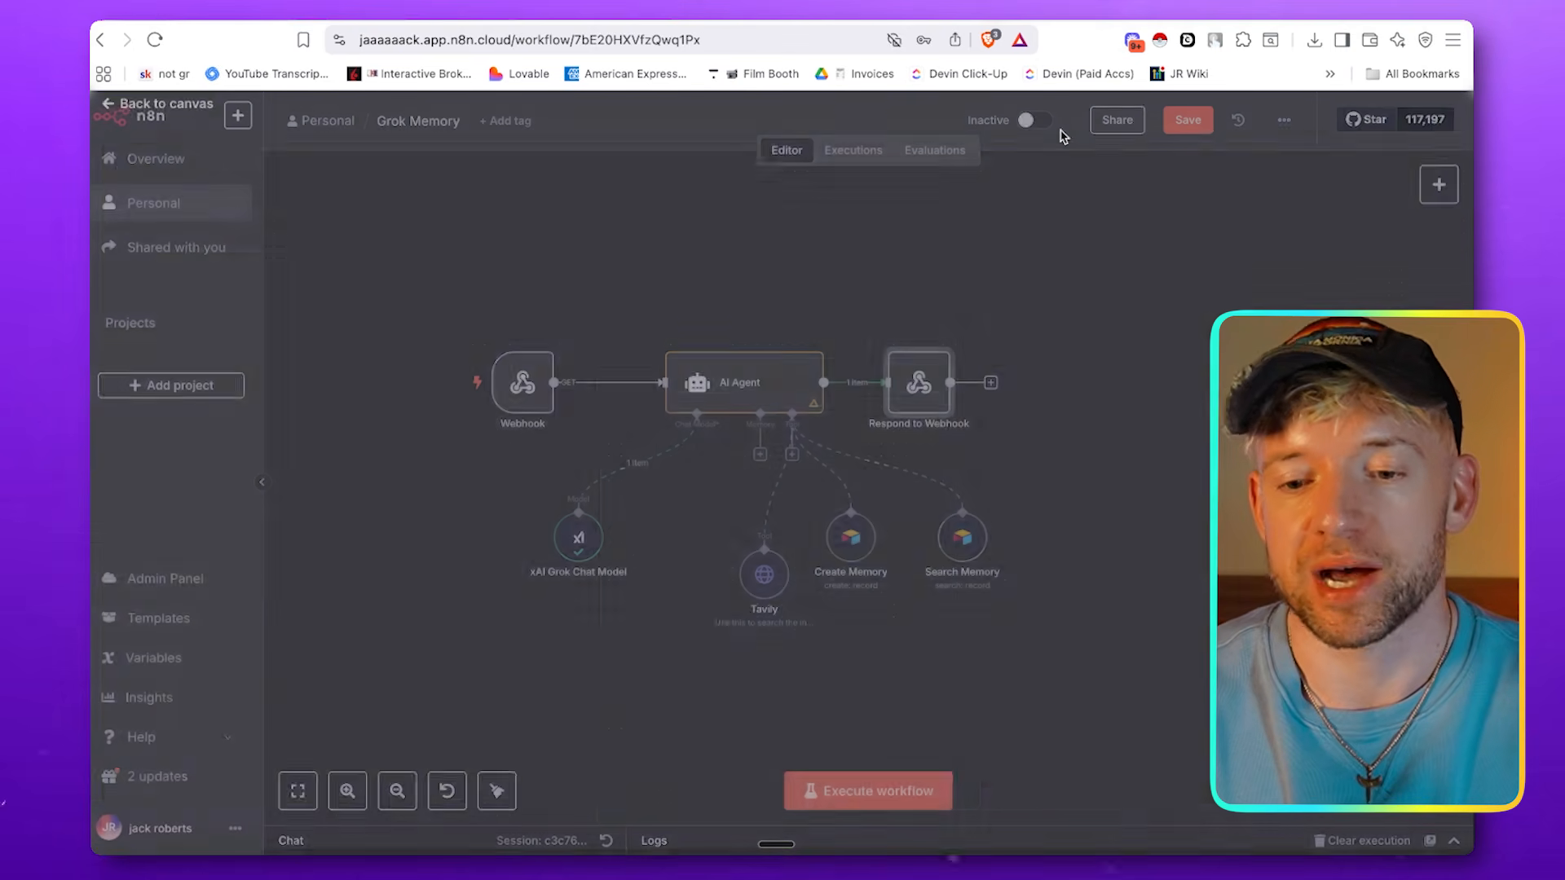
drag(913, 383, 961, 383)
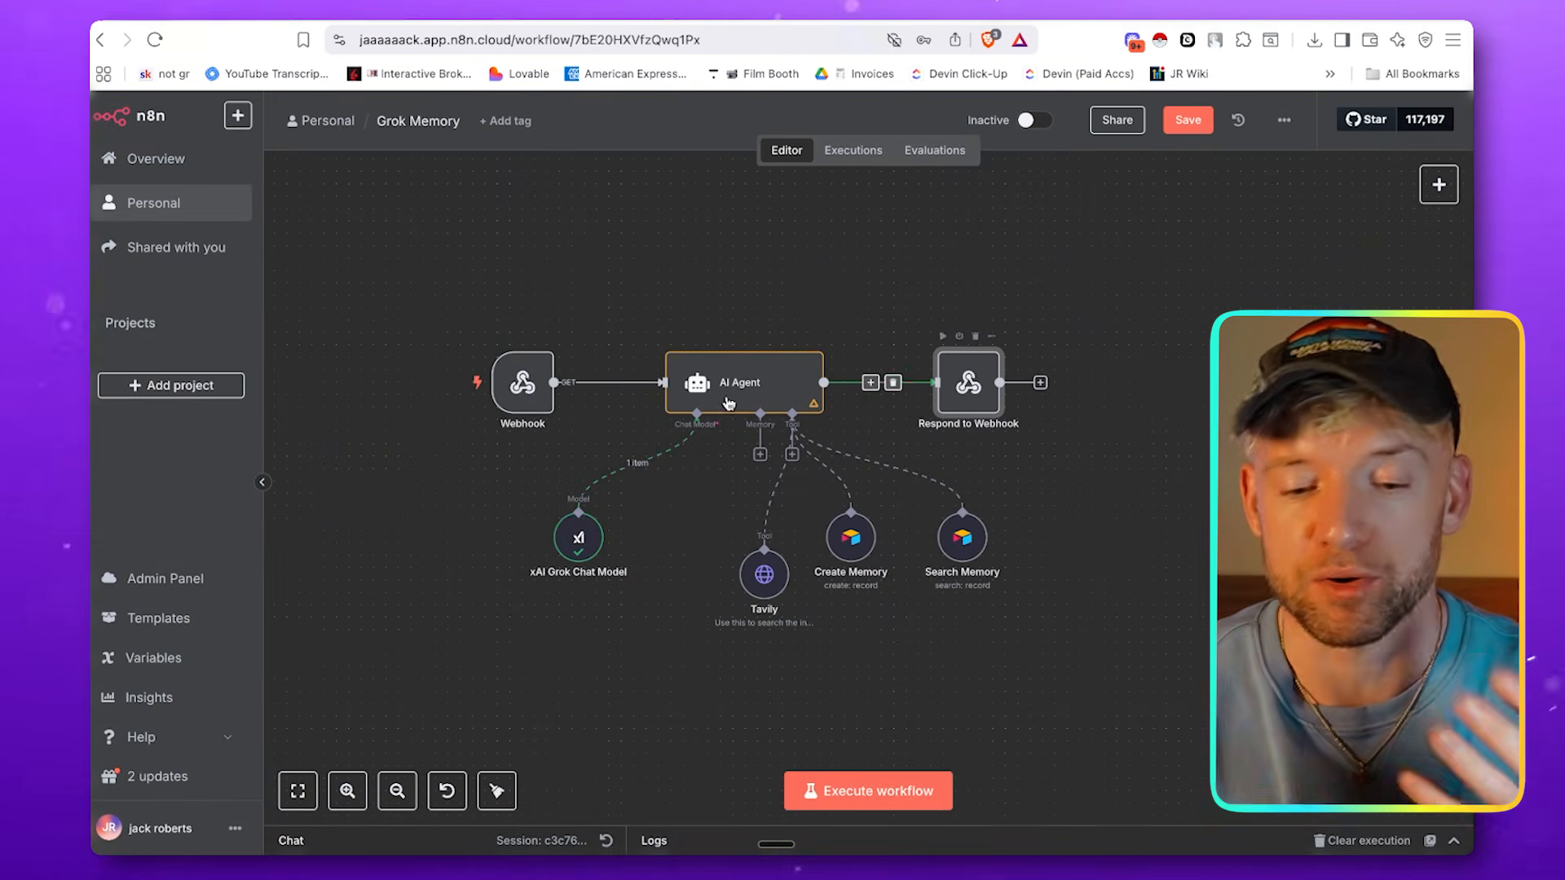
Set the Webhook node to respond using the 'Respond to Webhook' node and close its settings
double_click(523, 382)
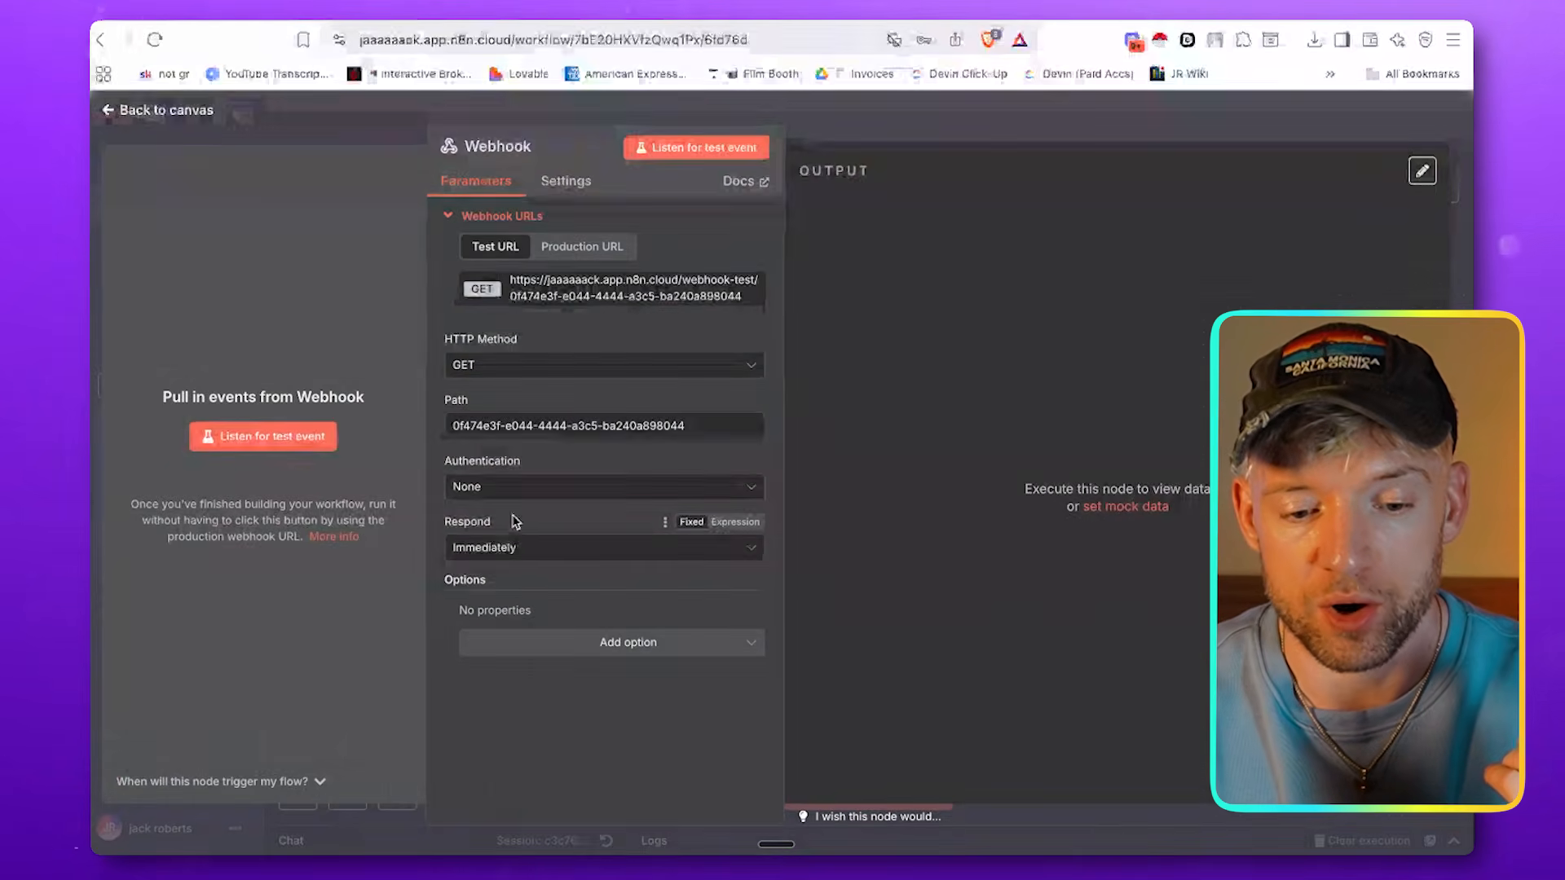
click(525, 550)
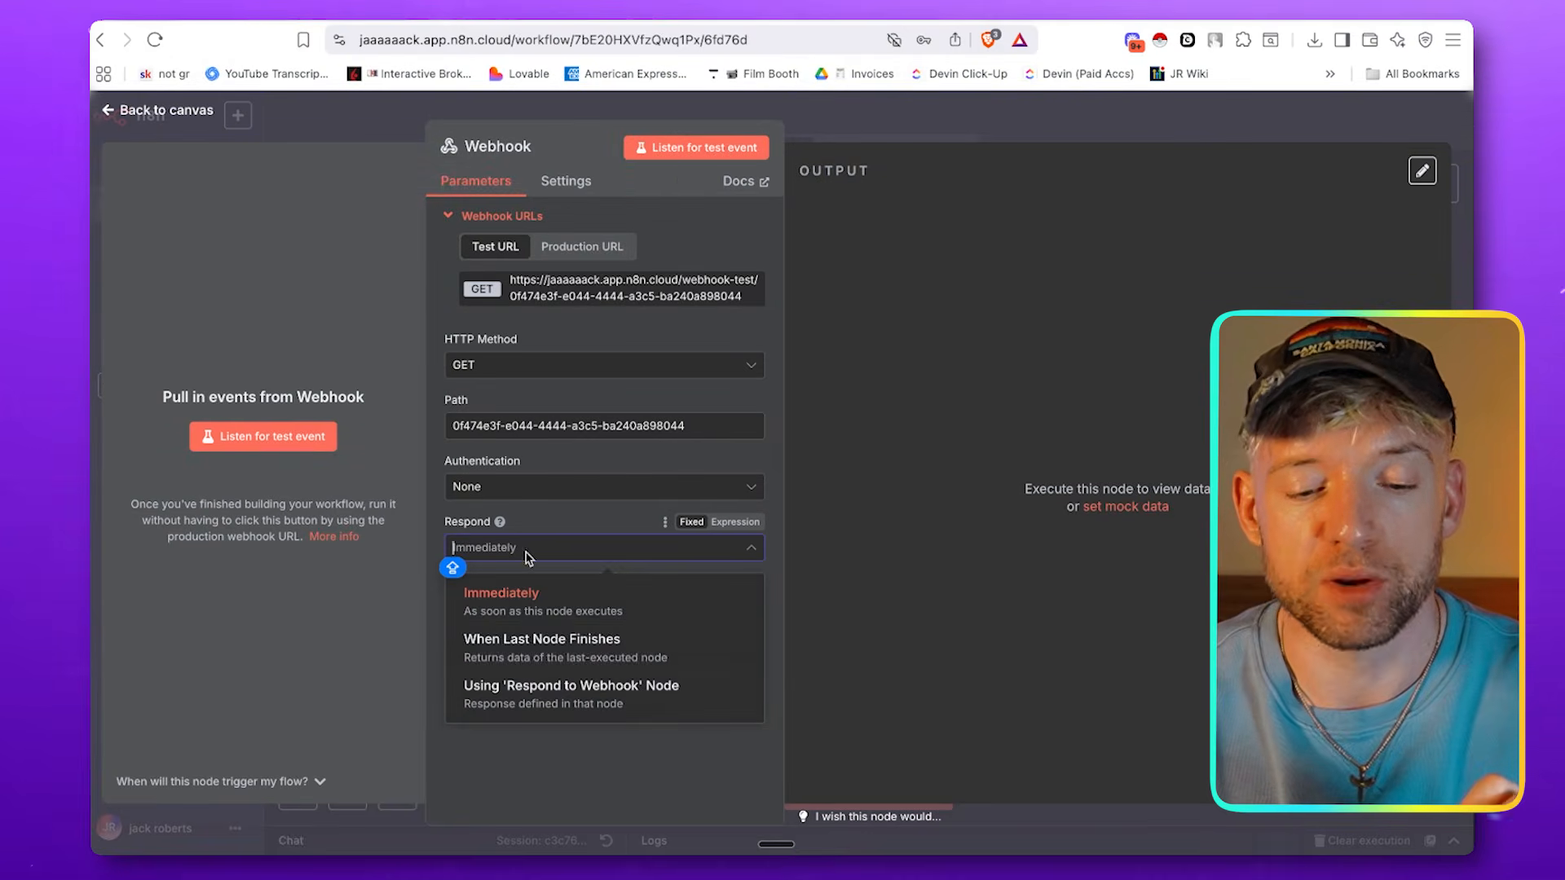
click(576, 694)
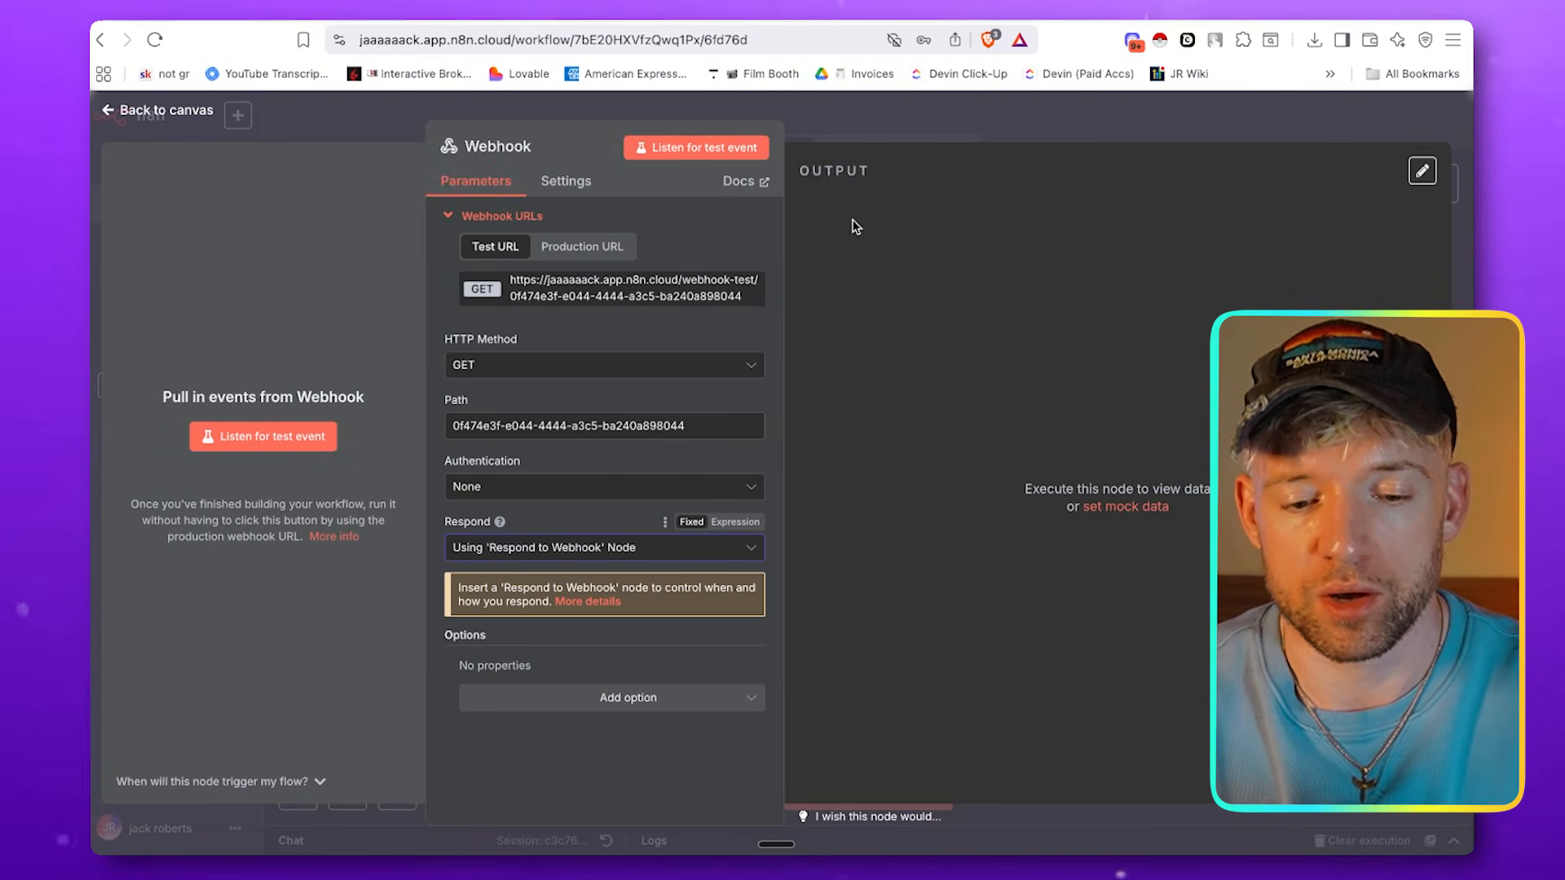
click(903, 127)
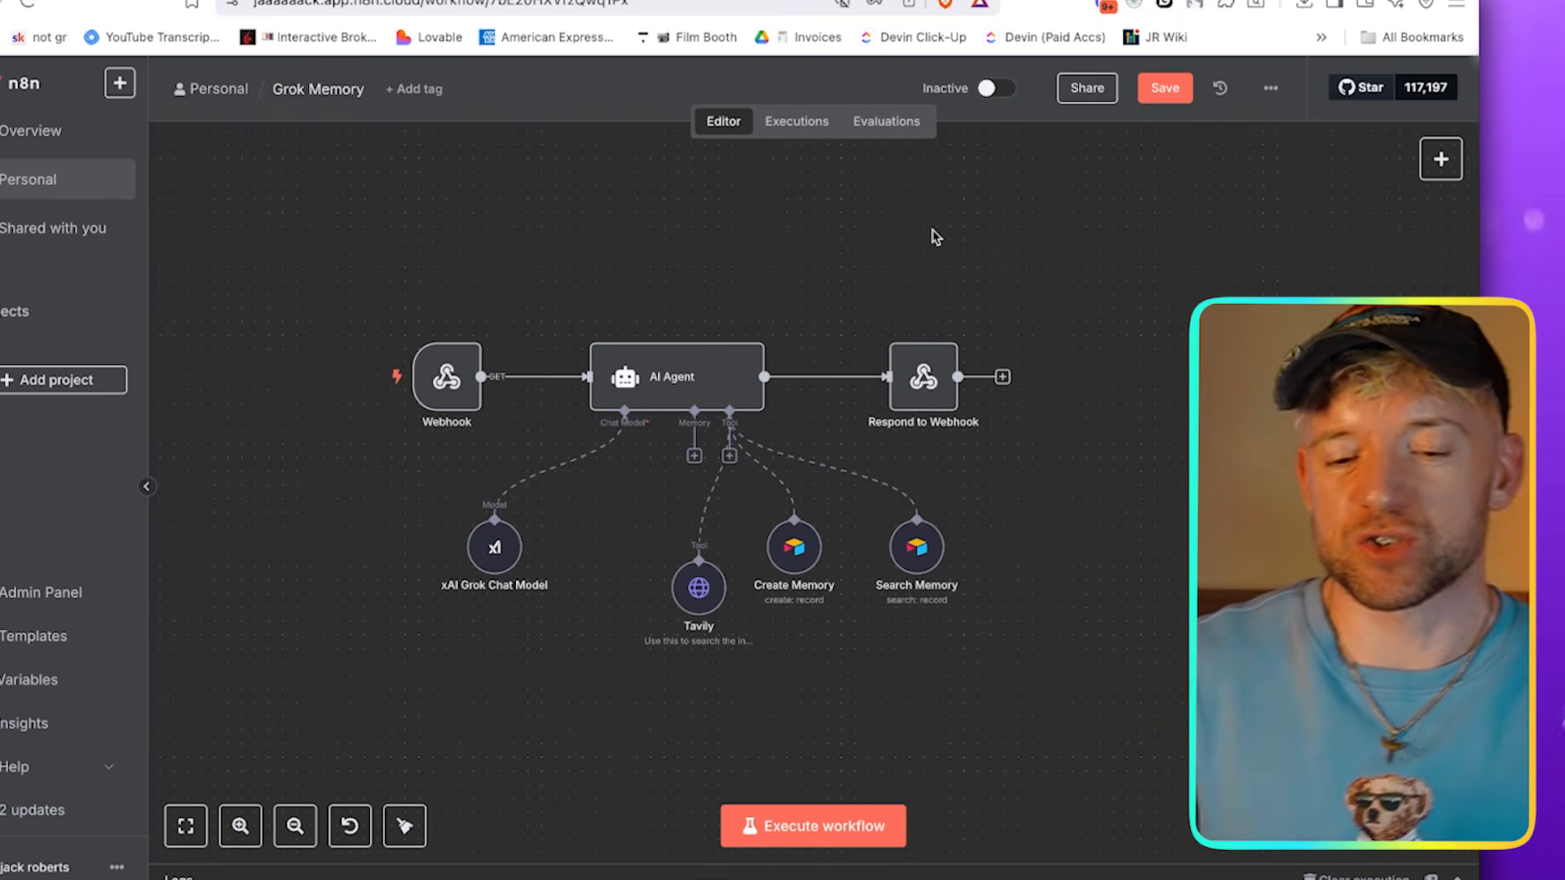
Execute the workflow from the Webhook trigger, switch to Lovable, and try sending the chat message HEY
mouse_move(516, 419)
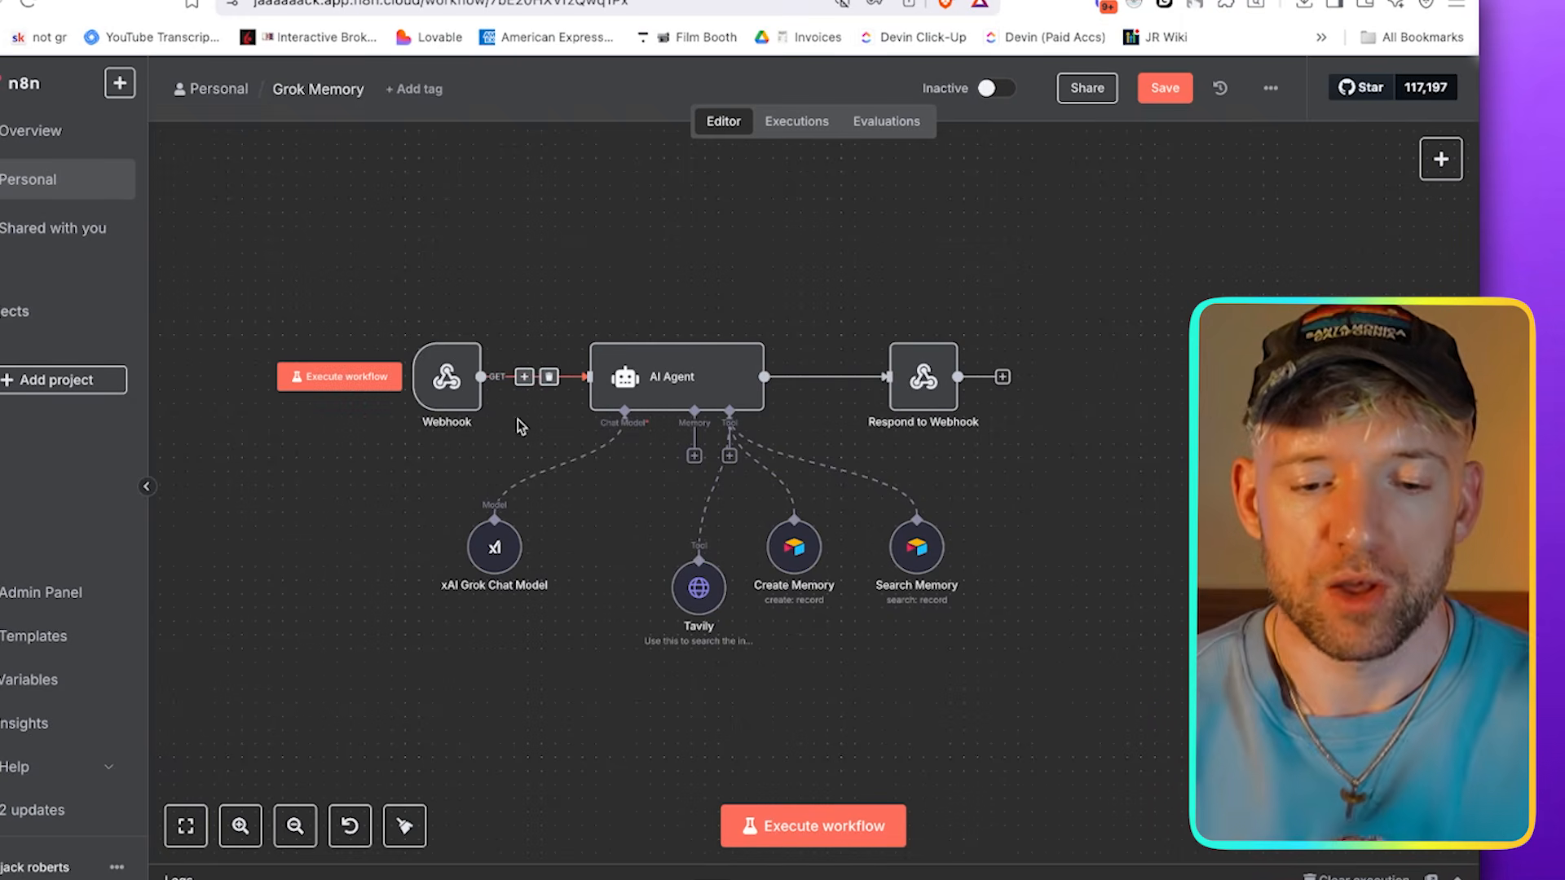
click(362, 393)
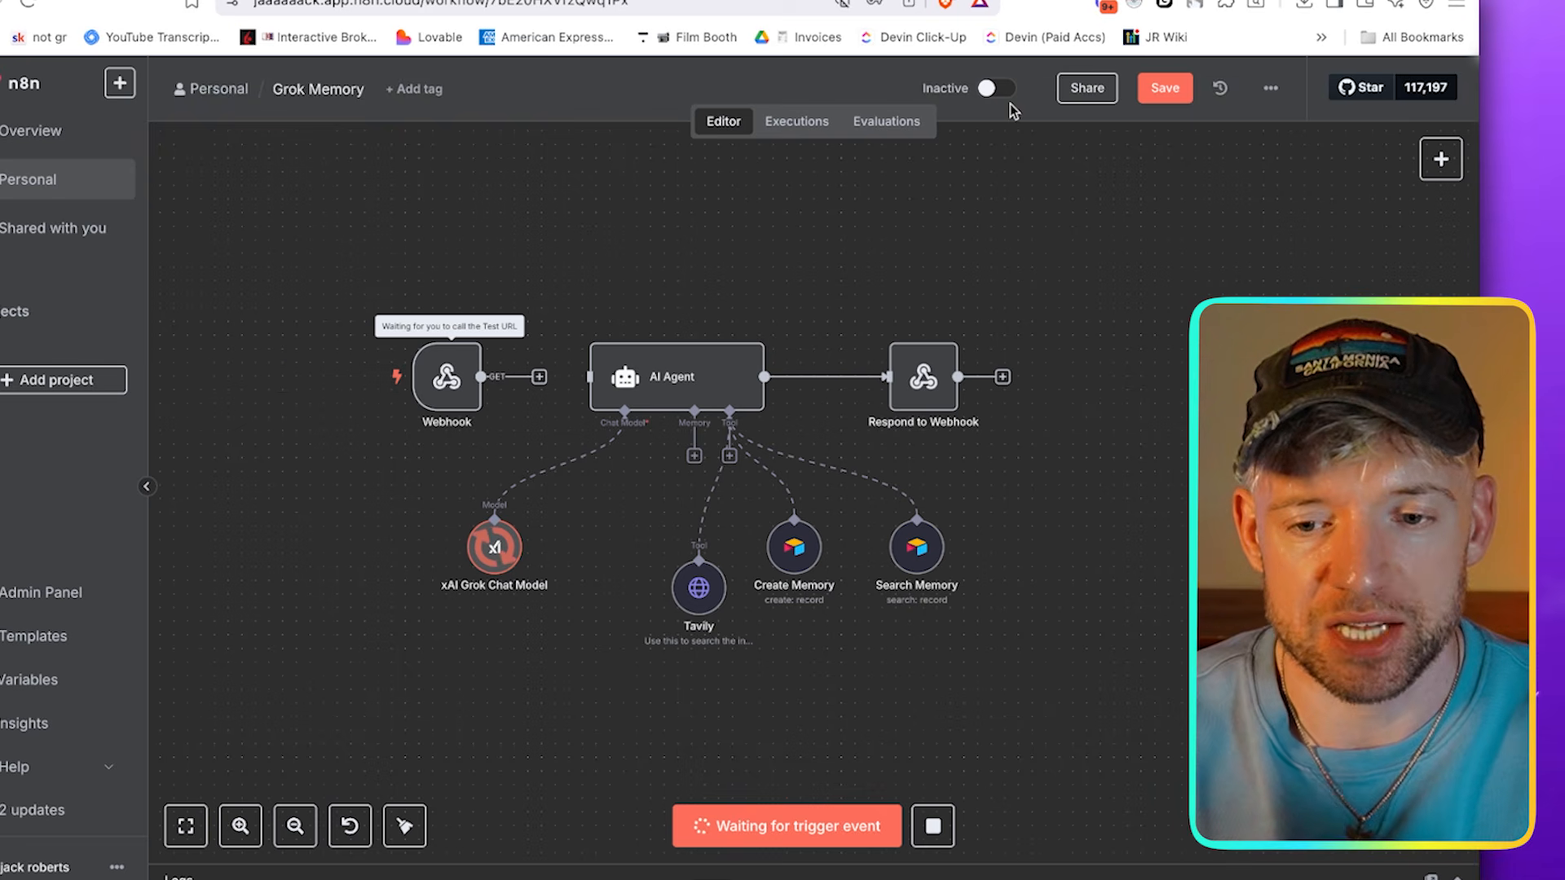
click(1010, 2)
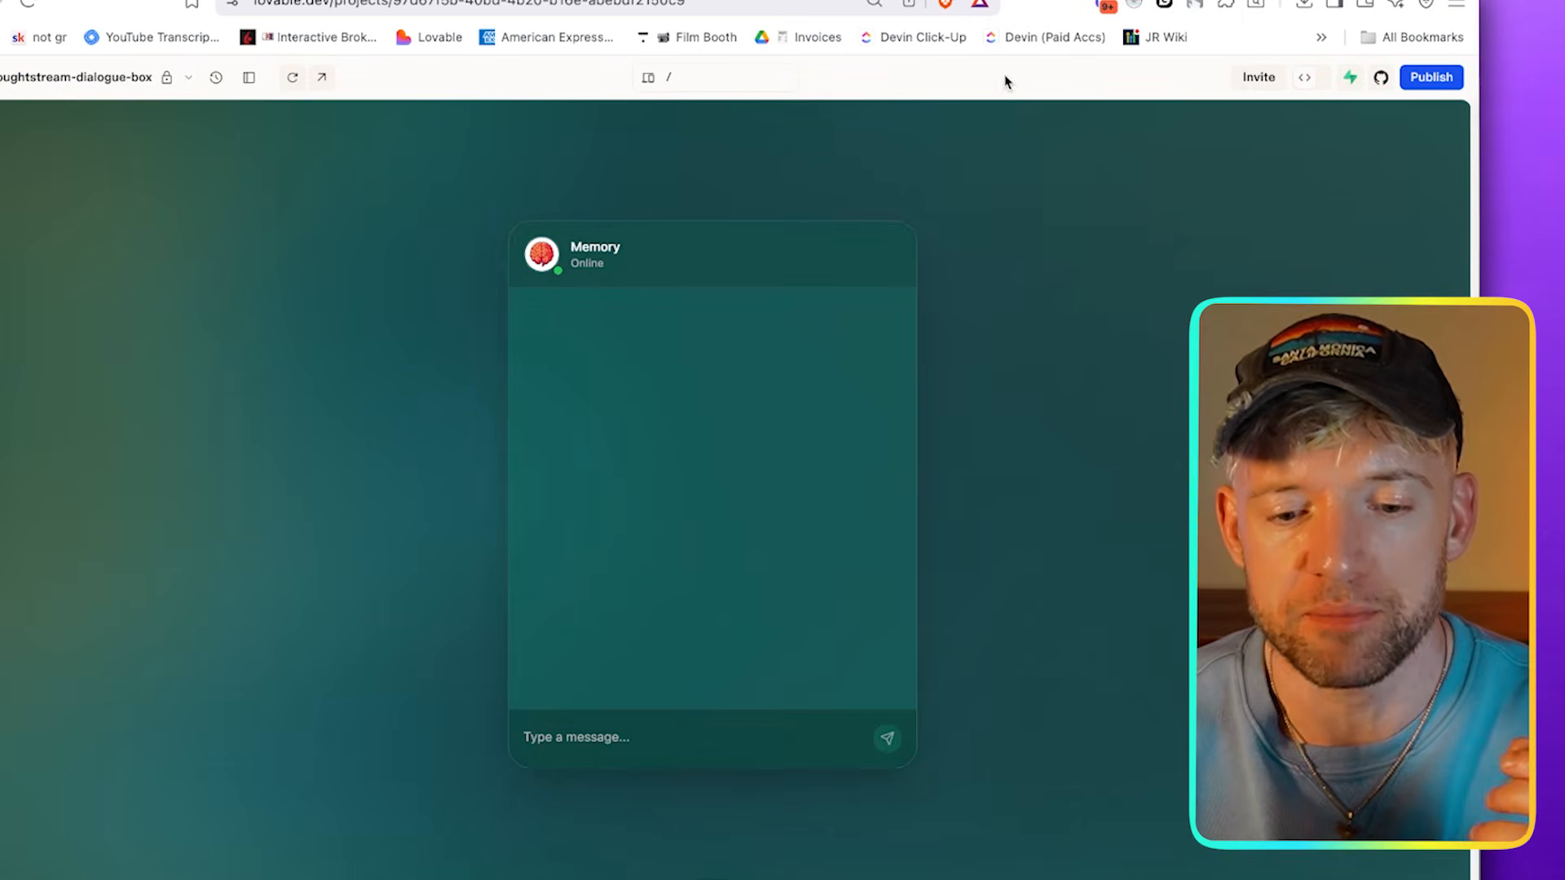
text(HEY)
key(Return)
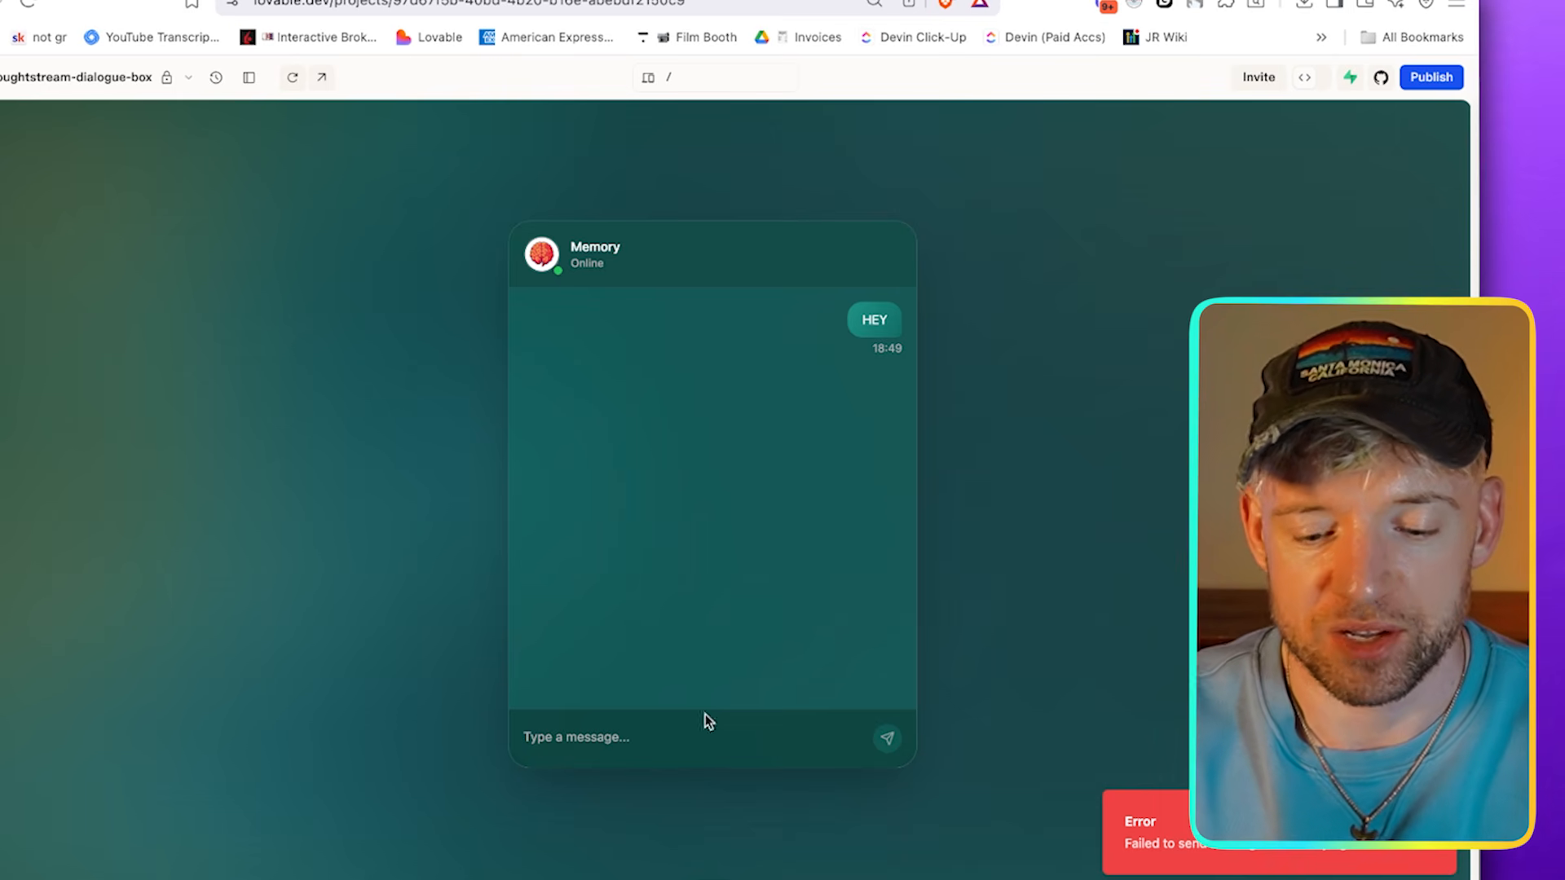
Stop the waiting run in n8n and make the Webhook node listen for a test event
click(988, 2)
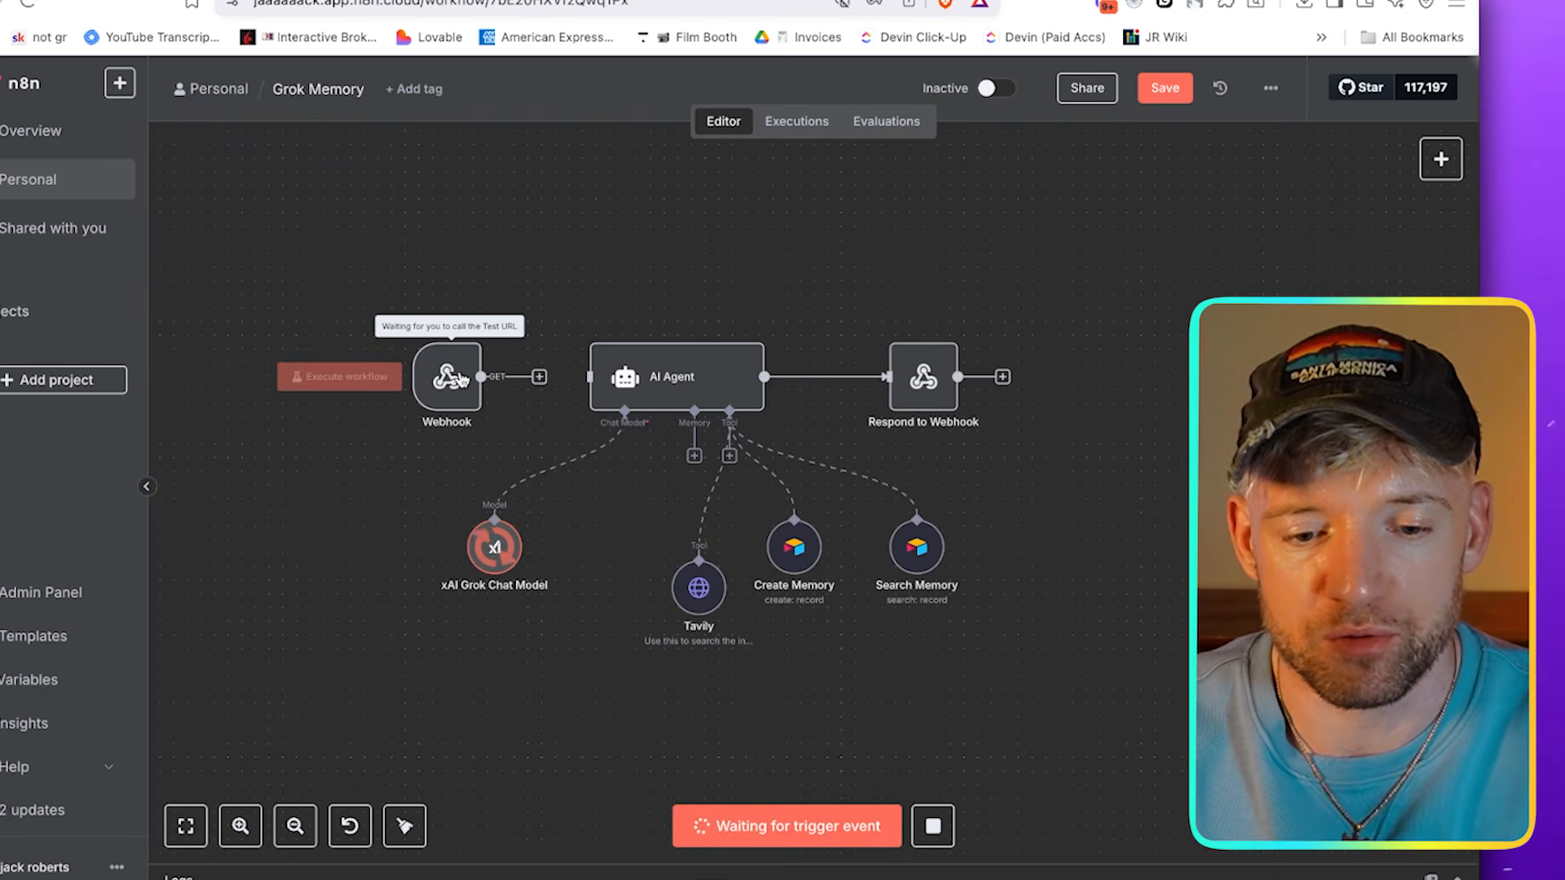
click(929, 825)
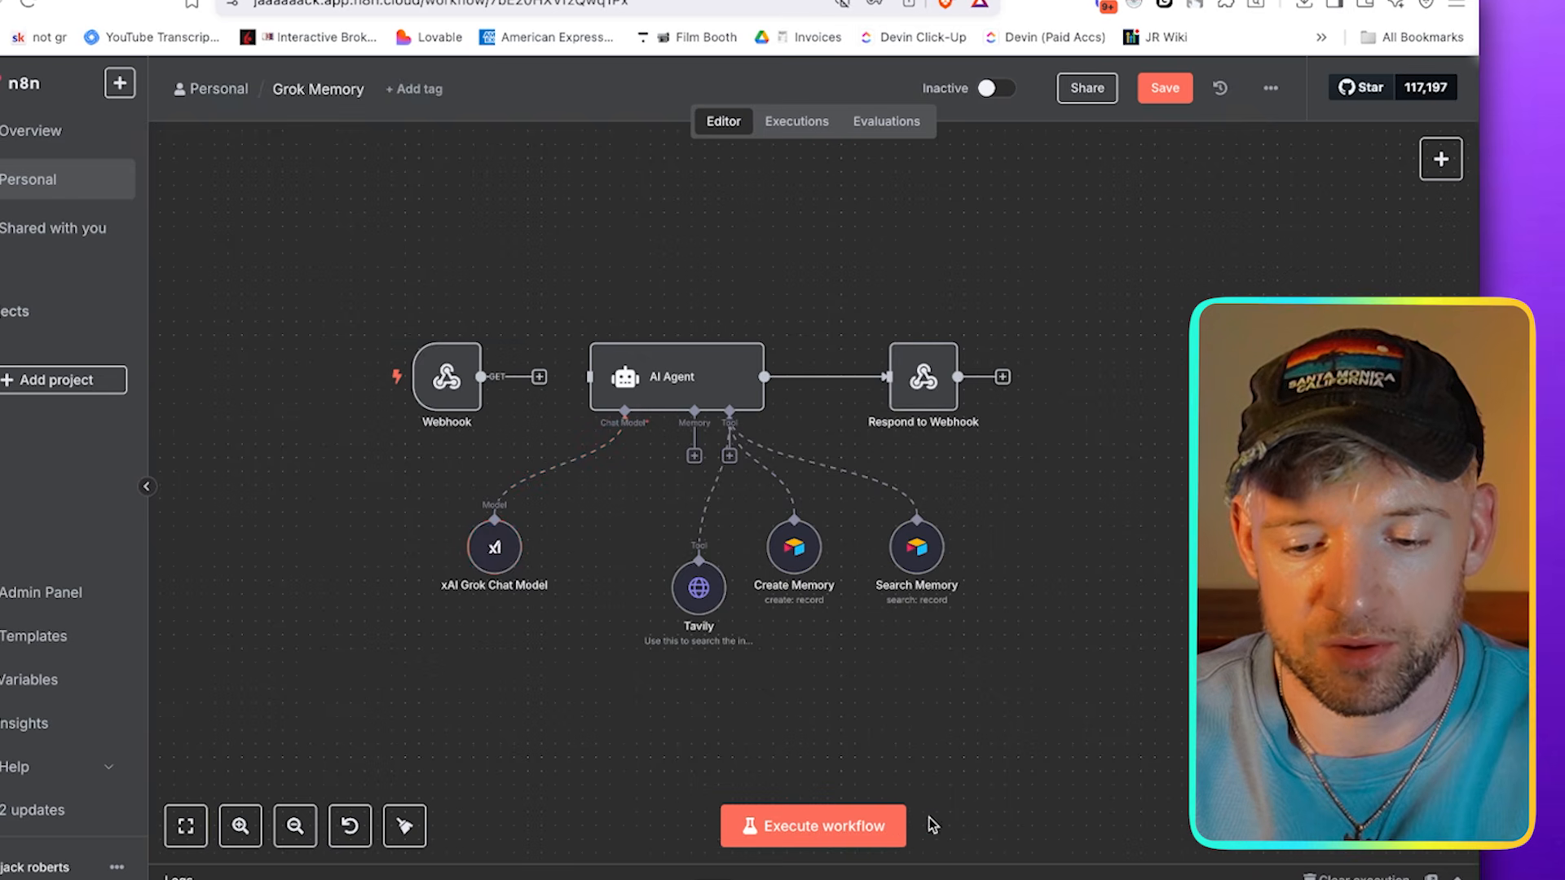
scroll(377, 368, up, 3)
double_click(486, 376)
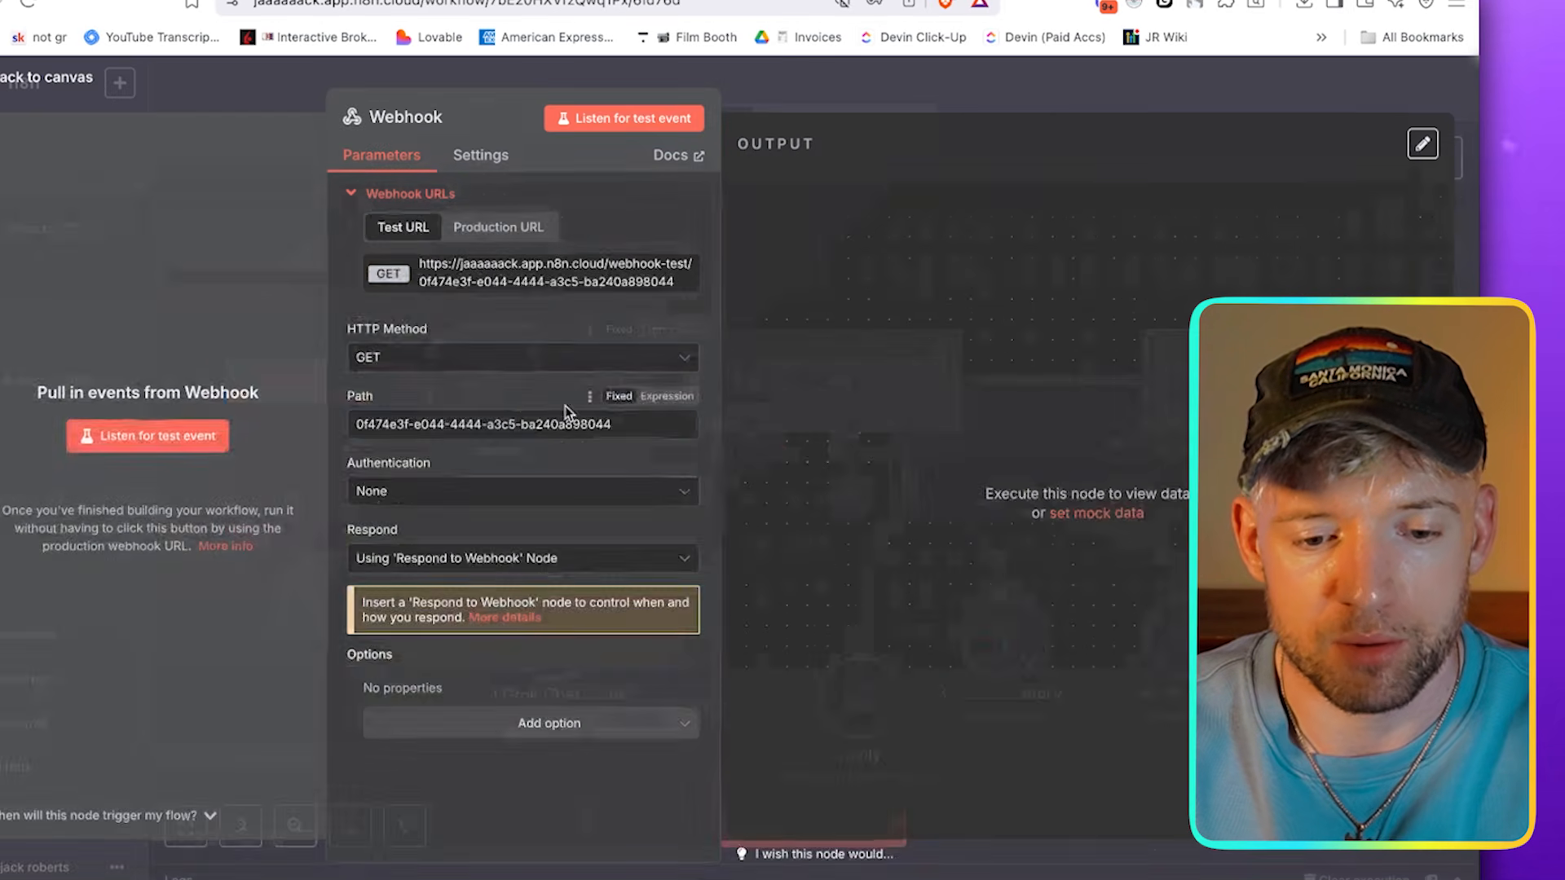
click(192, 433)
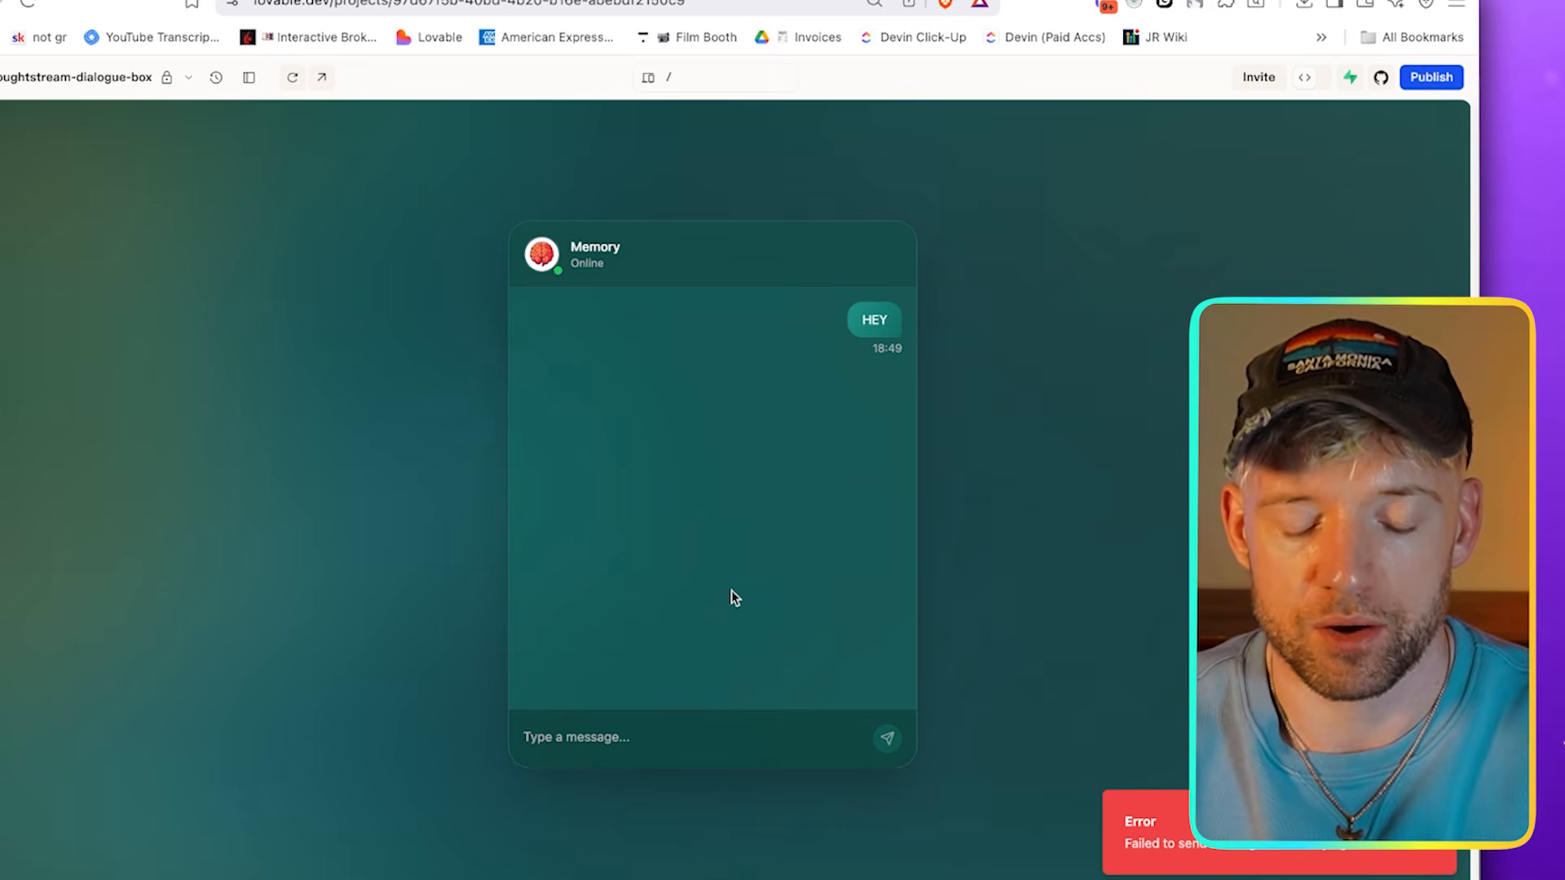
Test the webhook again by sending the message hEY from the Lovable chat interface
click(652, 738)
text(hEY)
key(Return)
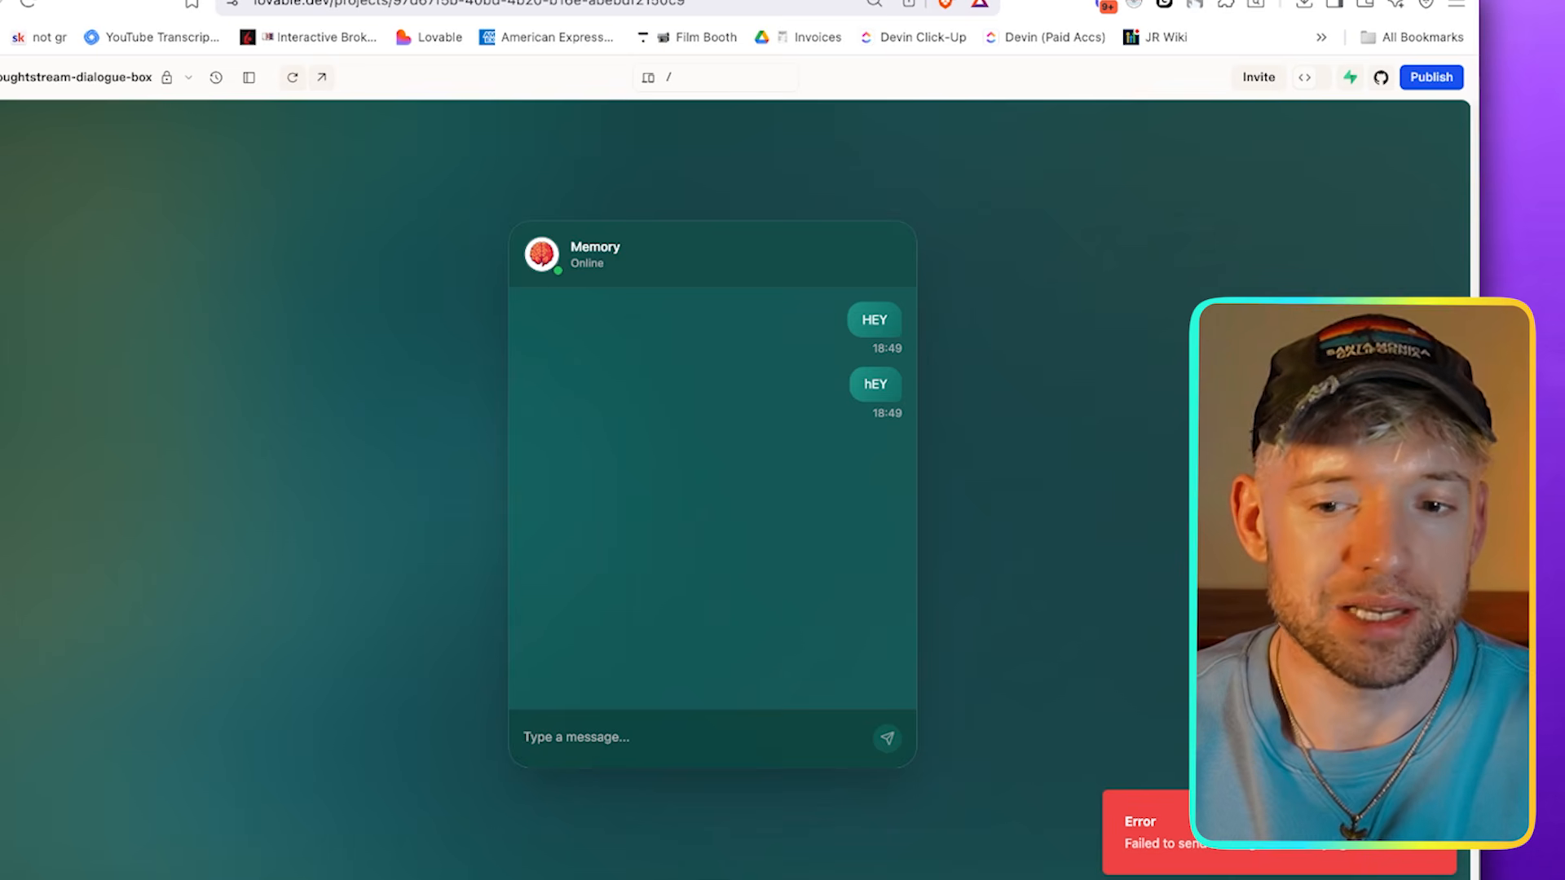
Show Lovable's prompt conversation and review the request to send all messages to the n8n webhook test address
click(245, 82)
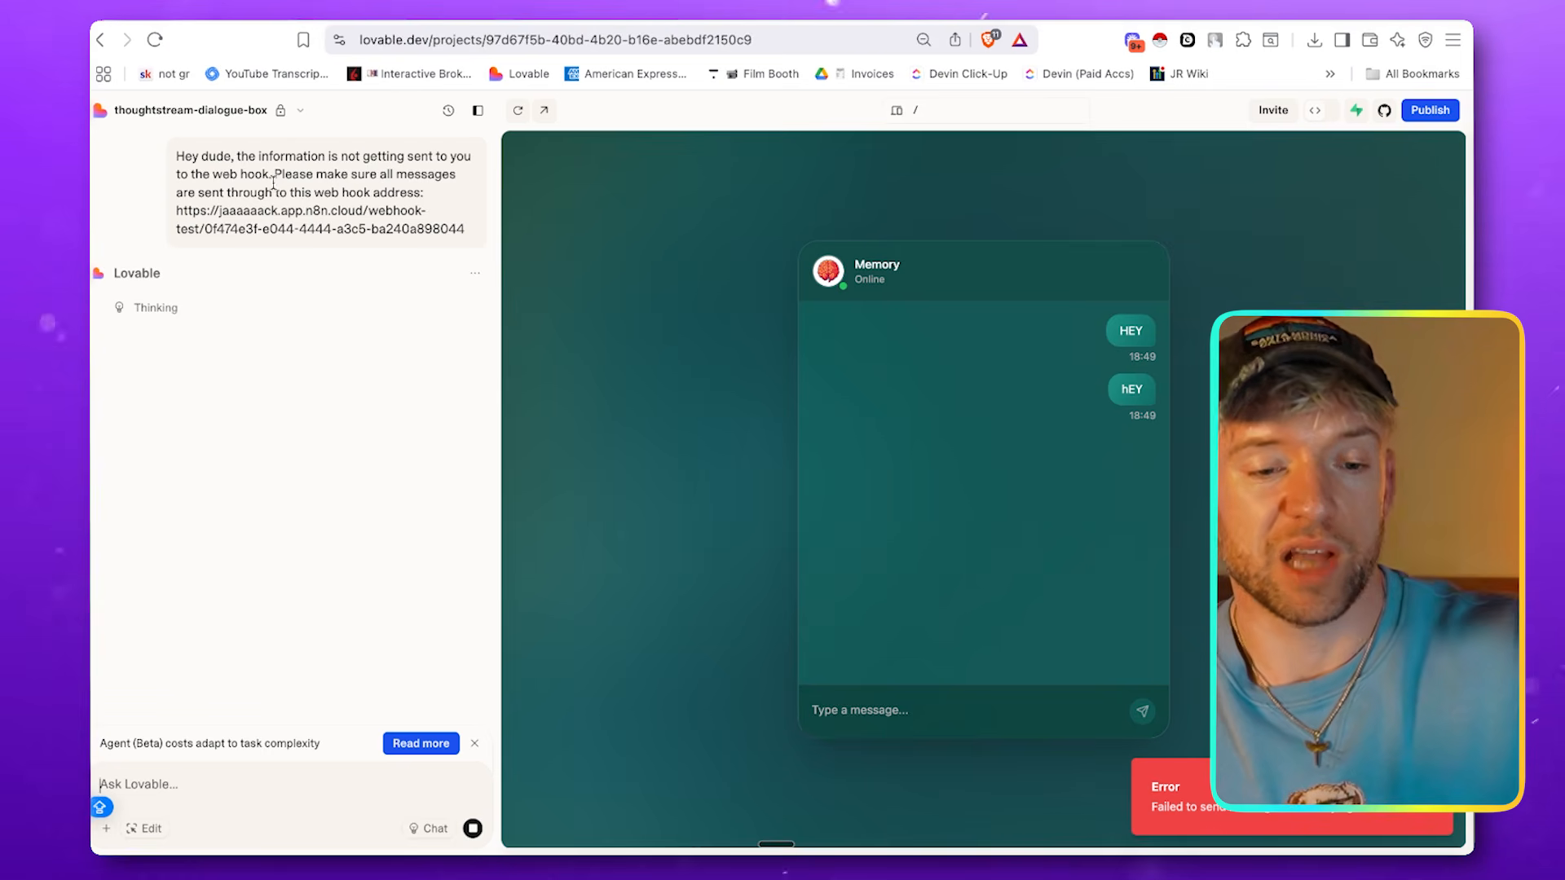
drag(275, 178, 404, 194)
drag(306, 210, 464, 232)
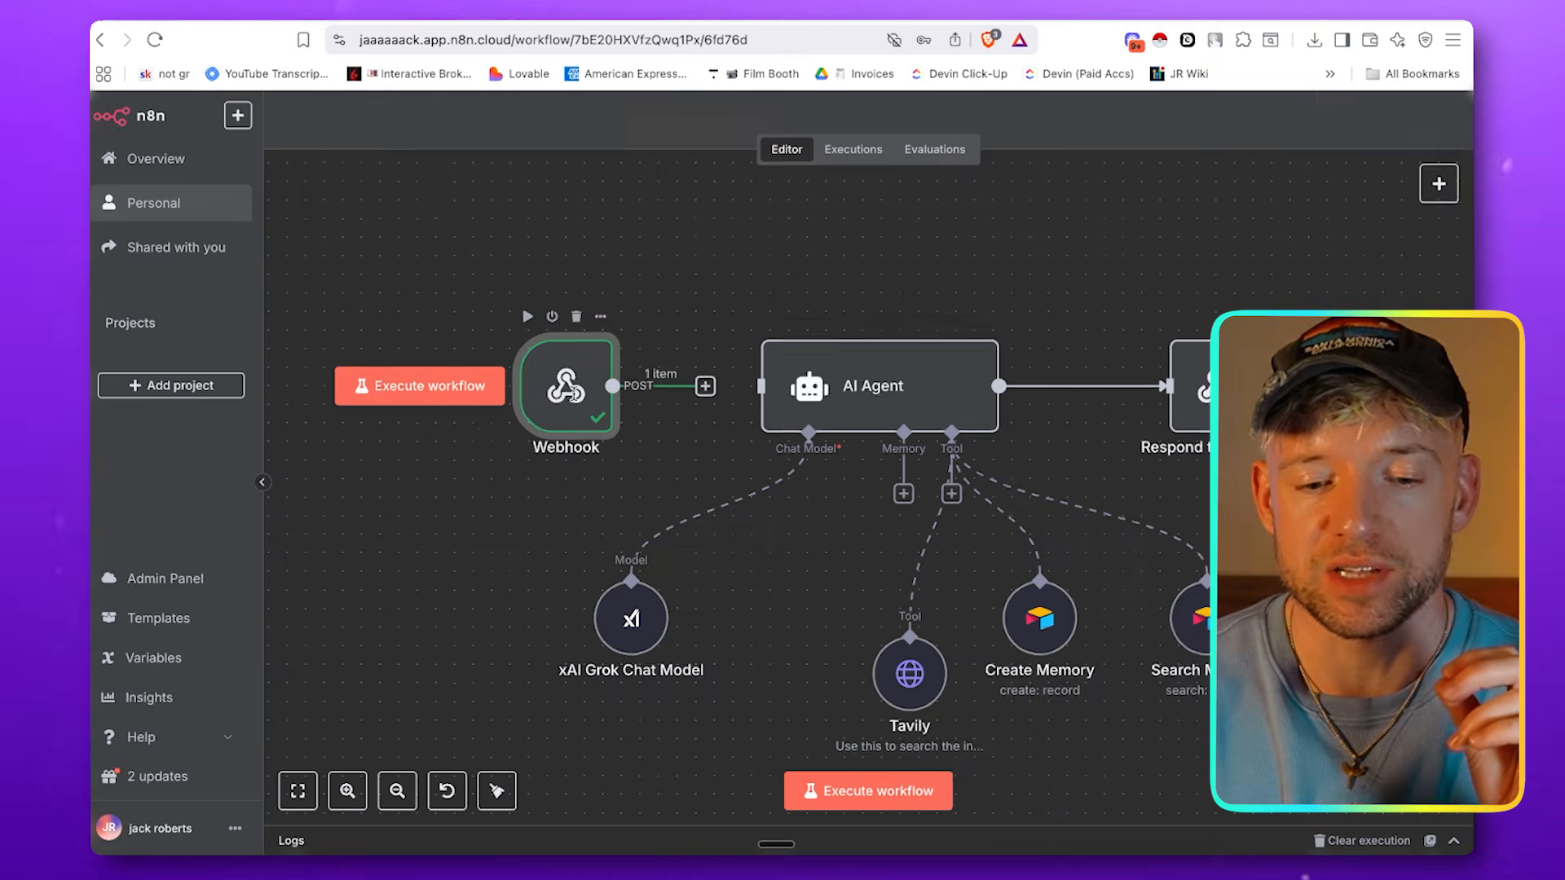
Review the n8n Webhook node's POST settings and received test event, and close it
double_click(576, 400)
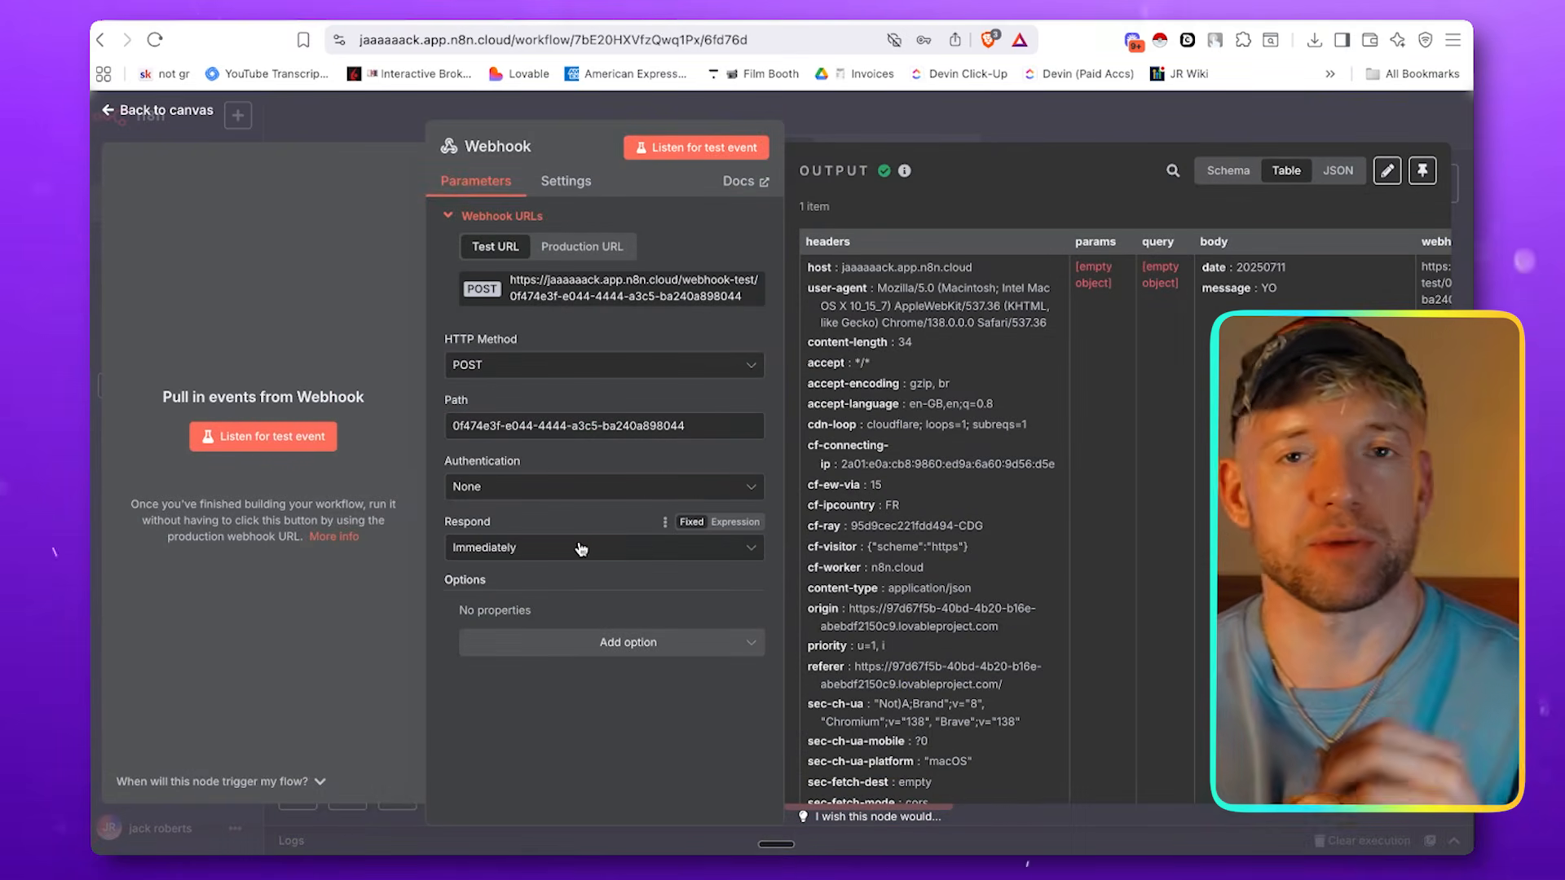
click(934, 122)
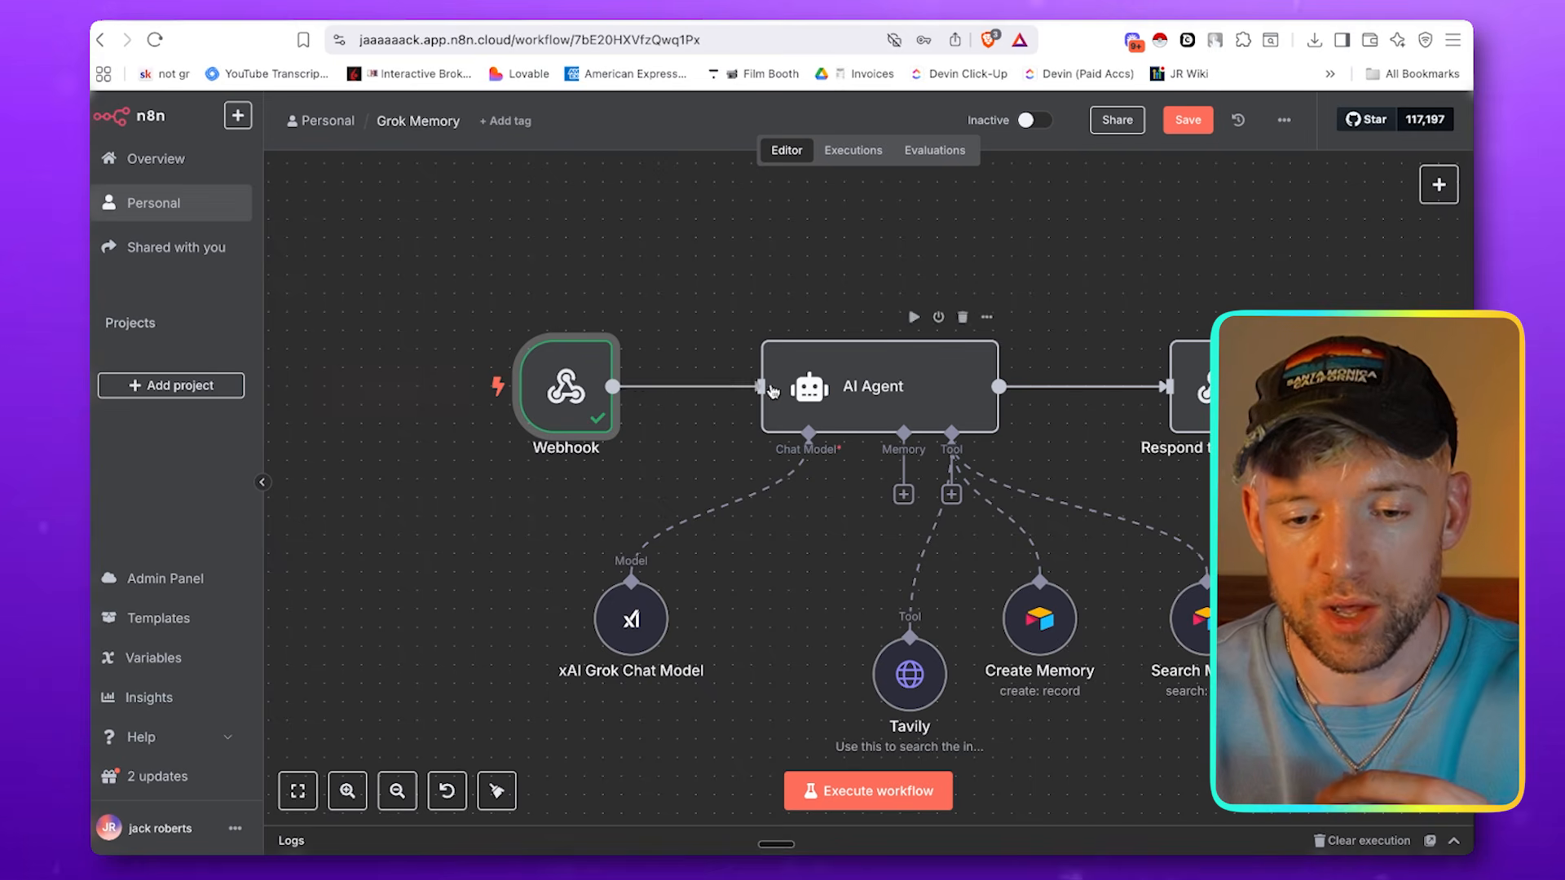
Set the AI Agent's prompt source to Define below, map the webhook's body message as the user prompt, and close the settings
double_click(828, 391)
click(782, 383)
click(771, 324)
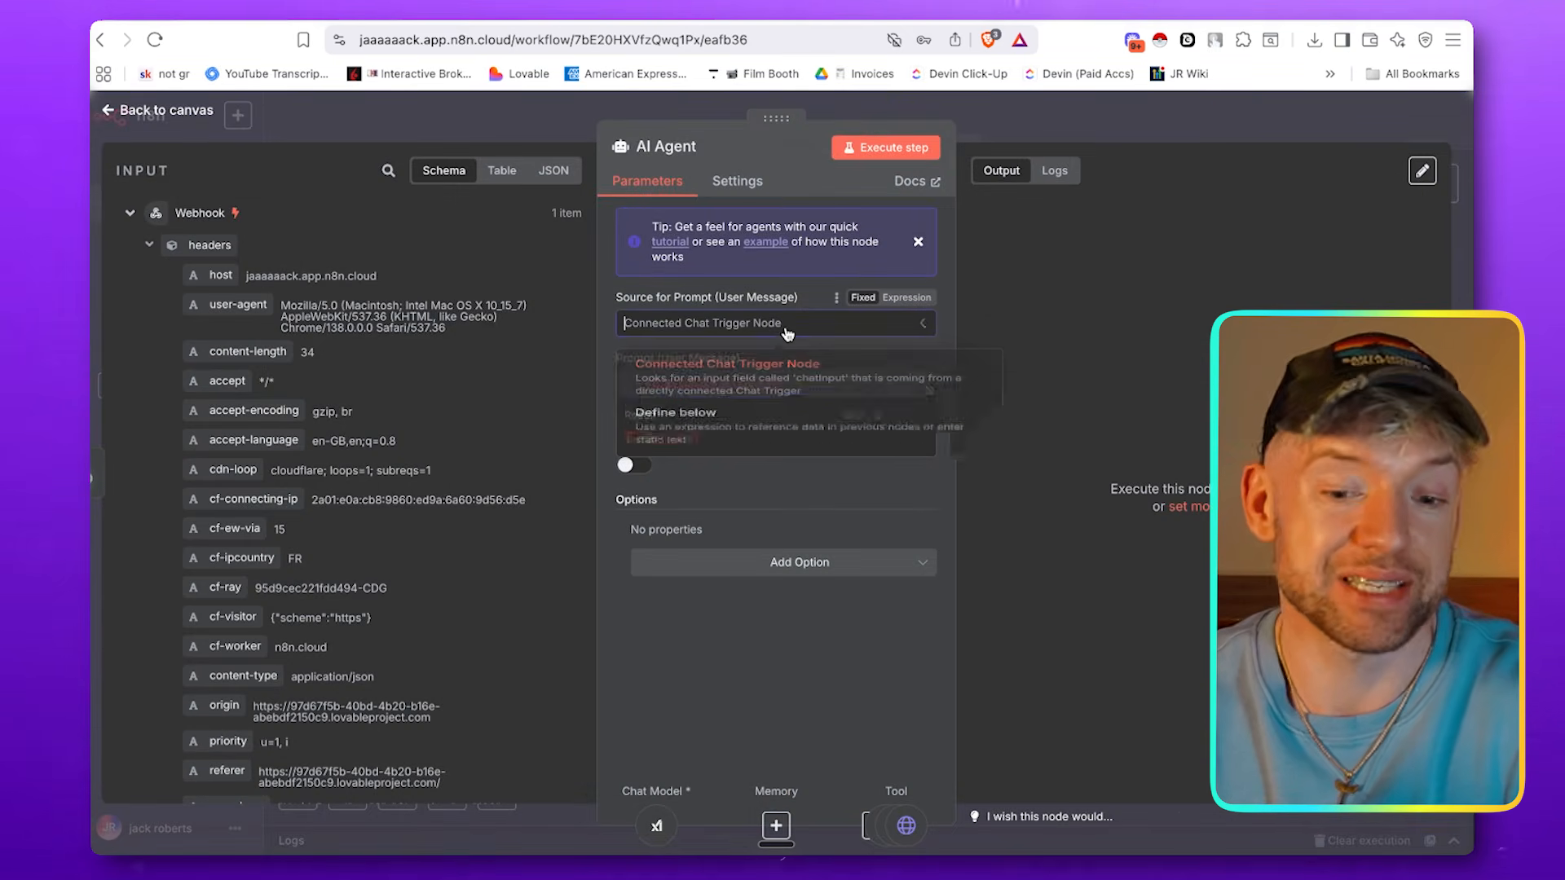
click(758, 468)
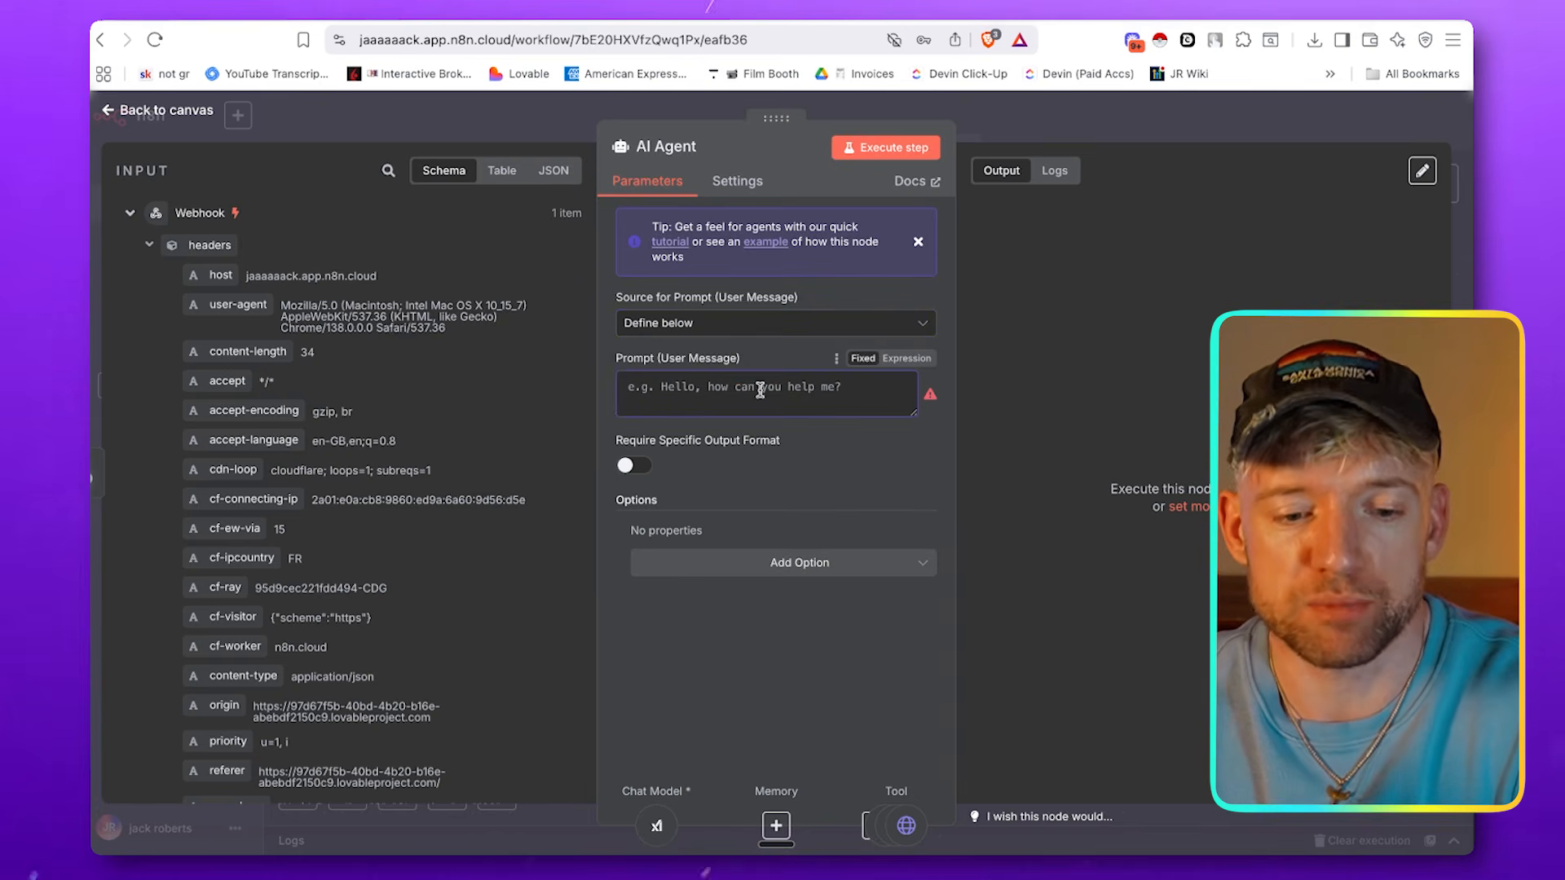
scroll(346, 400, down, 10)
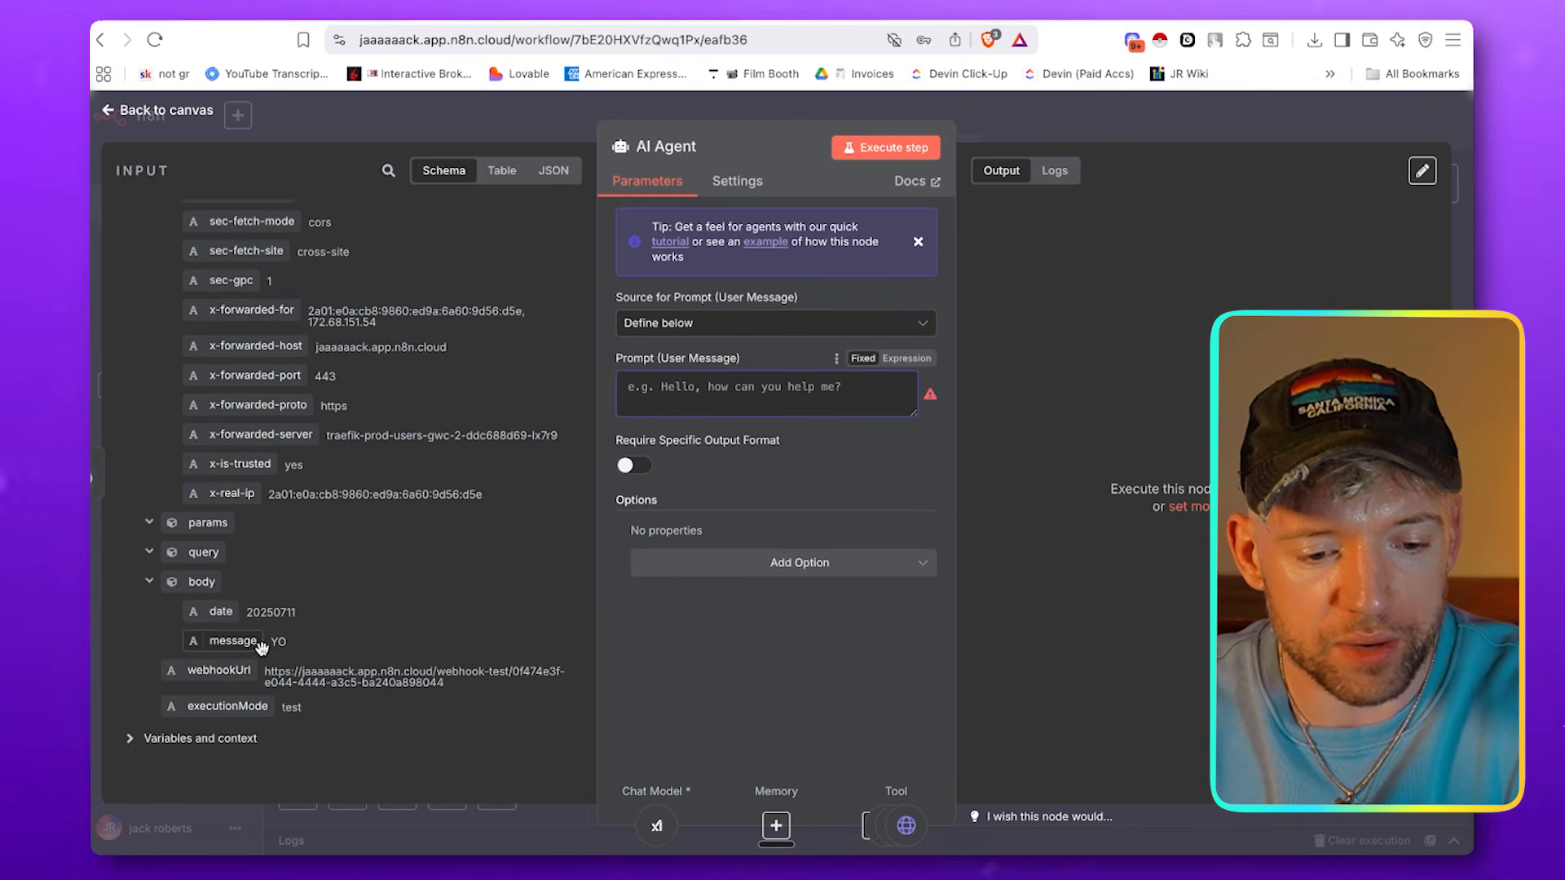
drag(244, 646, 688, 411)
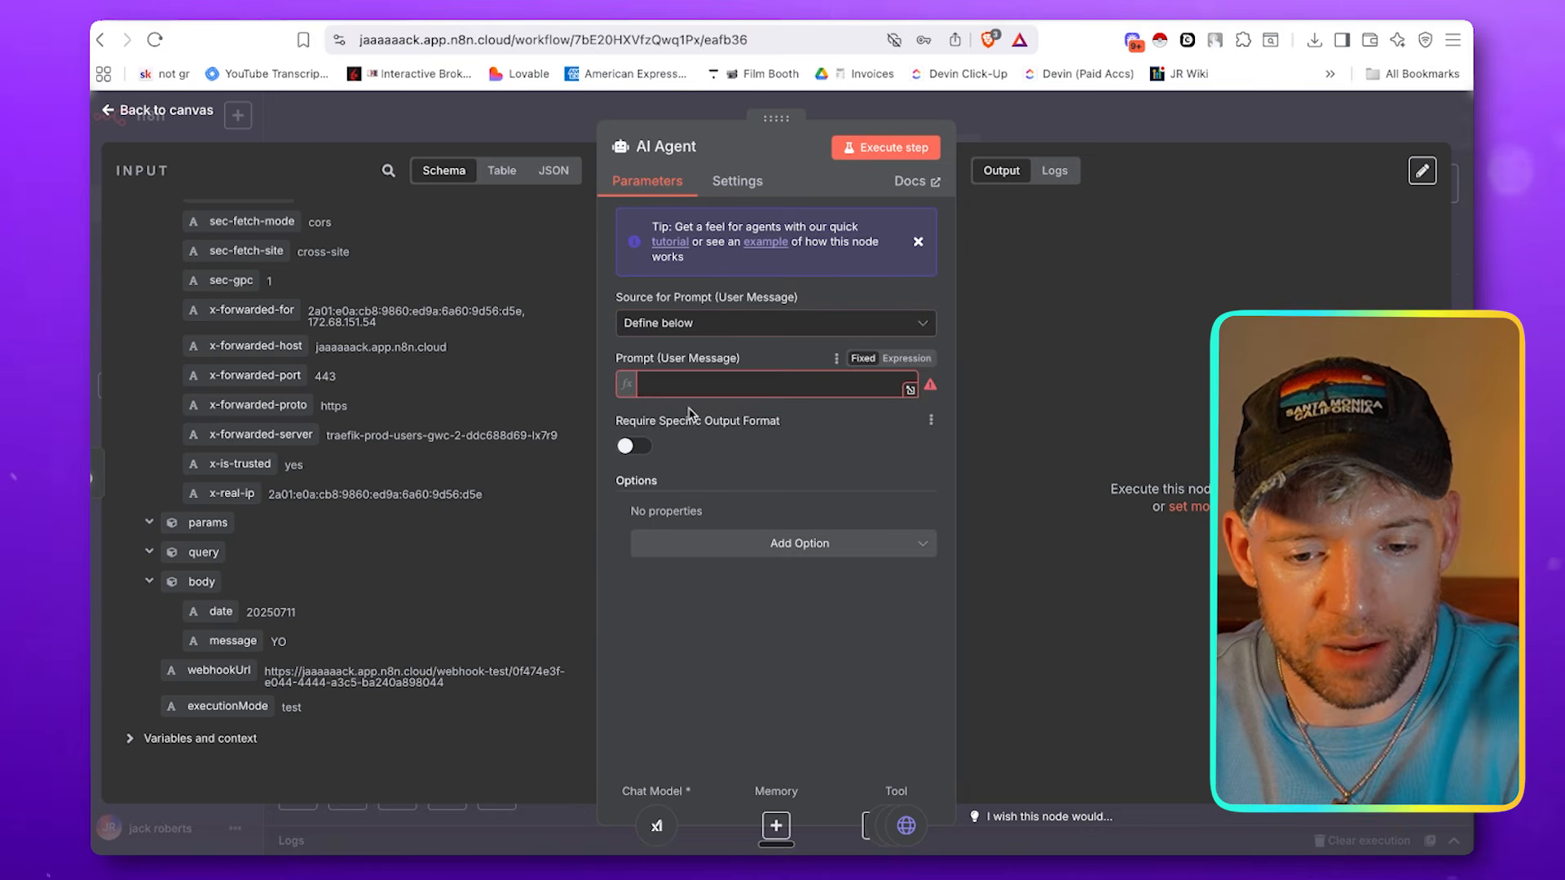
click(644, 652)
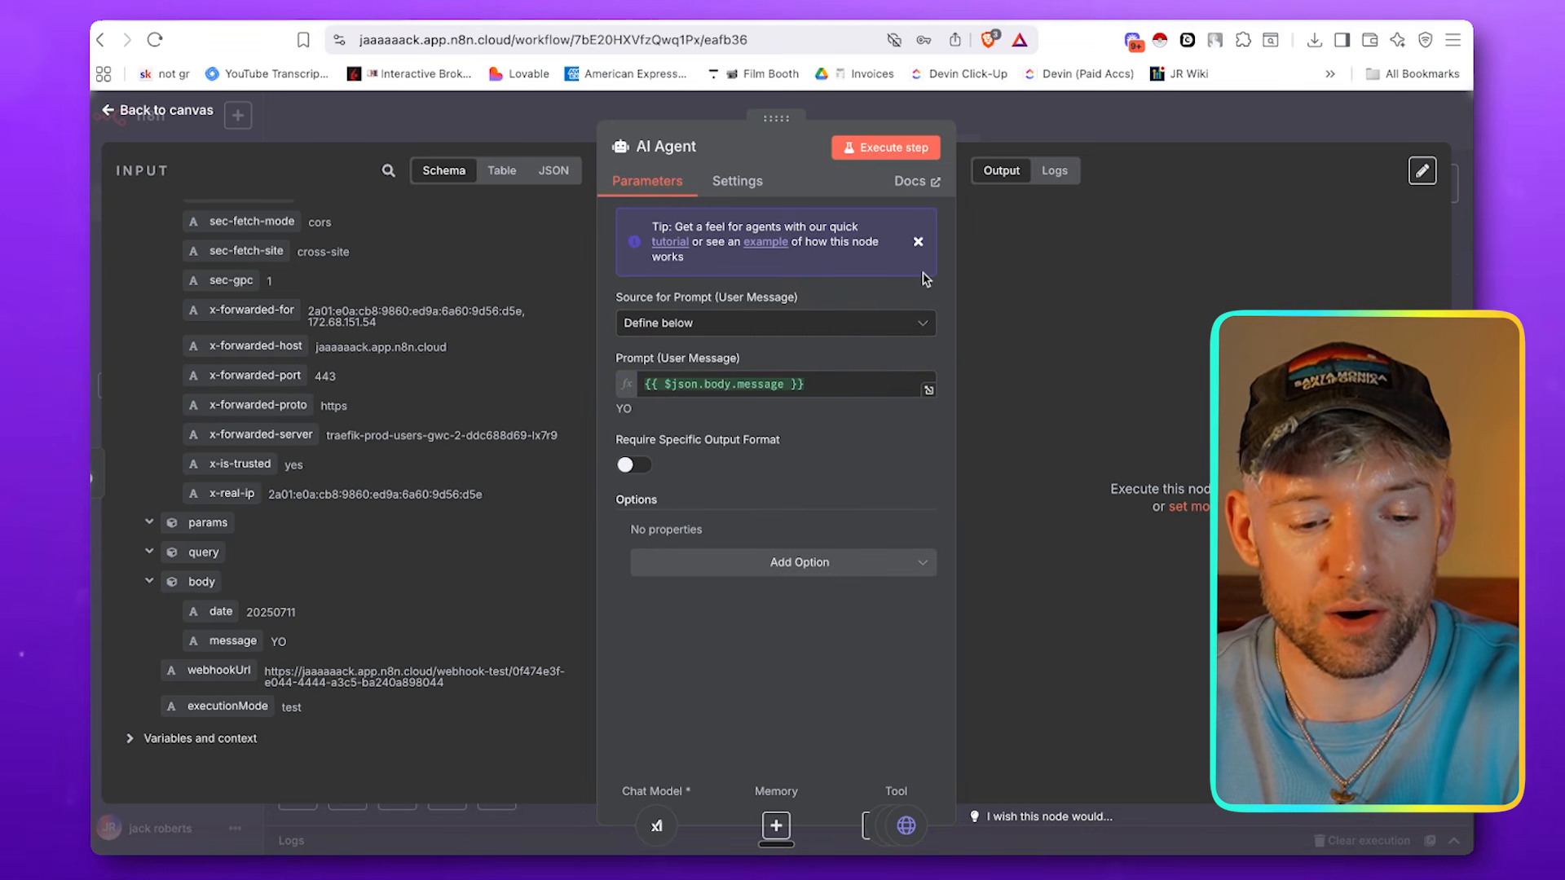
click(1083, 124)
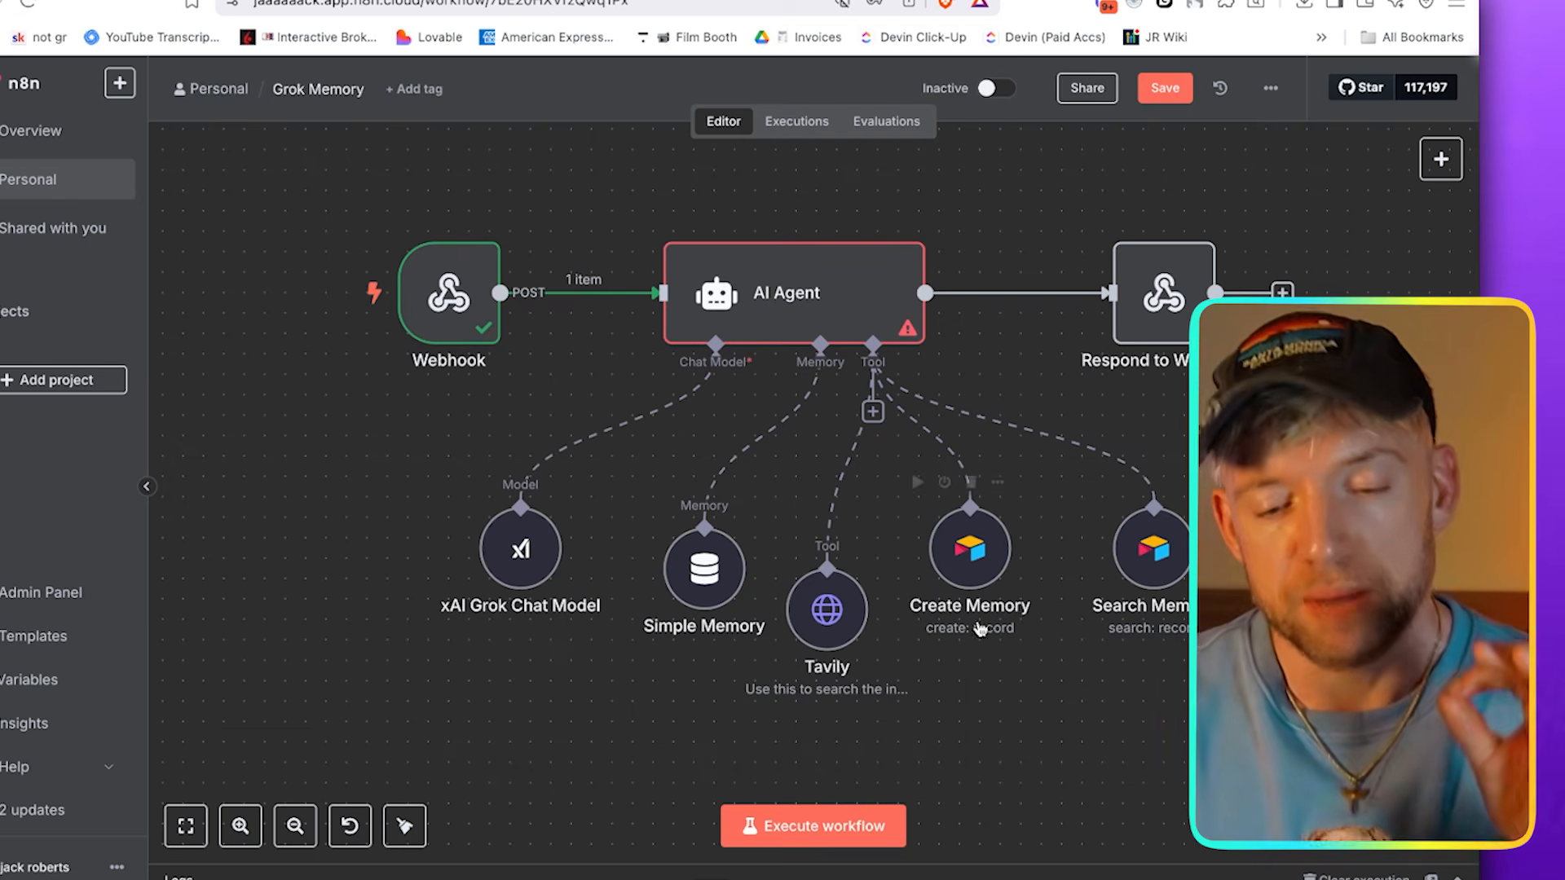
Set the Simple Memory key to {{ $json.body.date }} and its context window length to 10, and close its settings
double_click(768, 586)
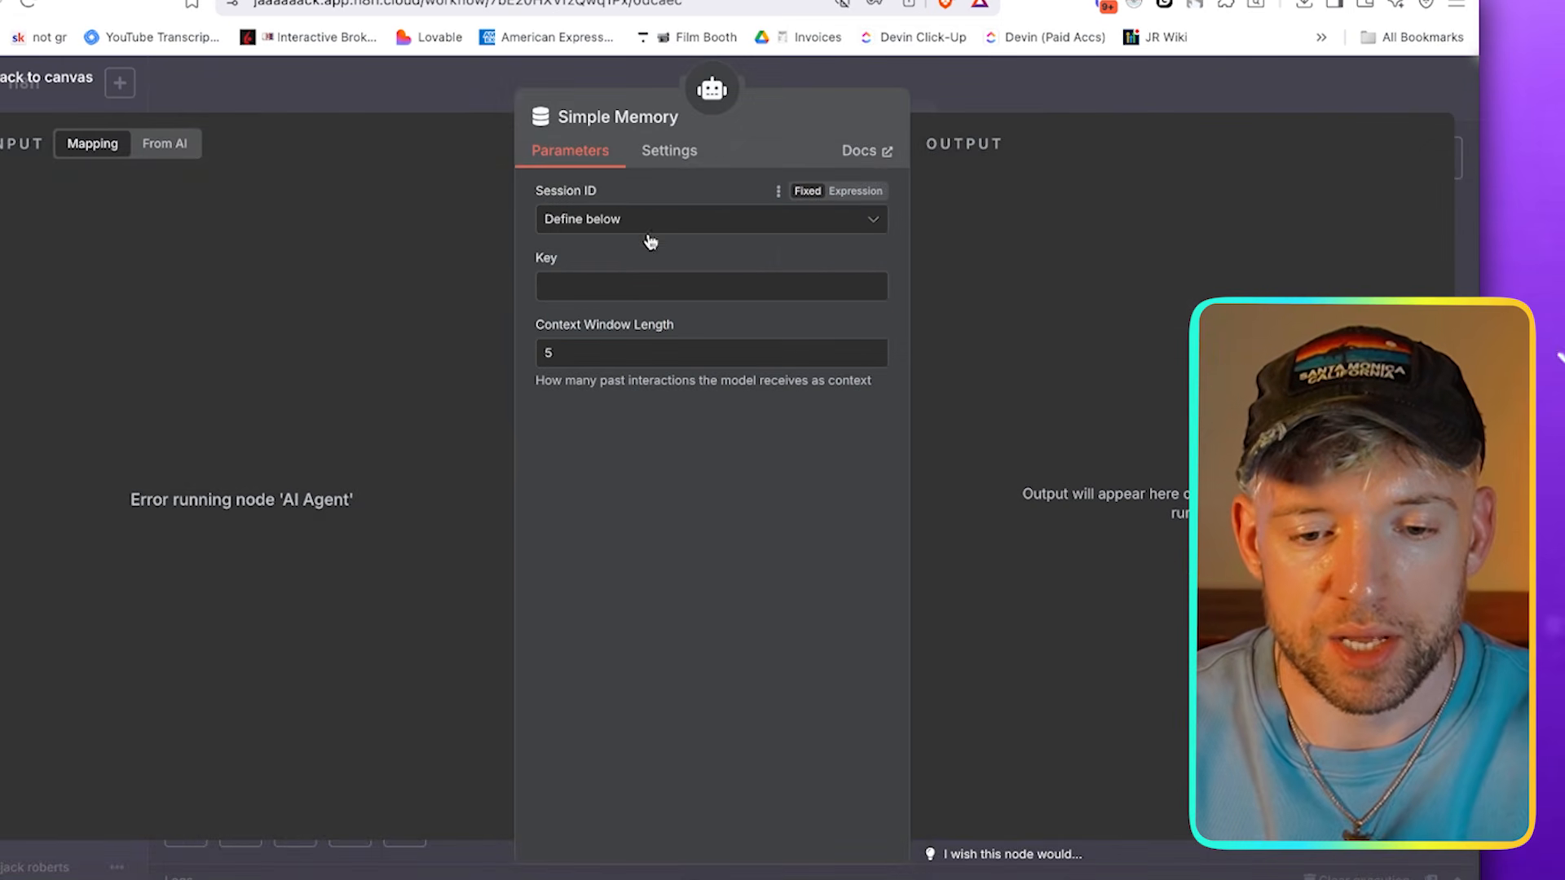
click(630, 287)
text({{ $json.body.date }})
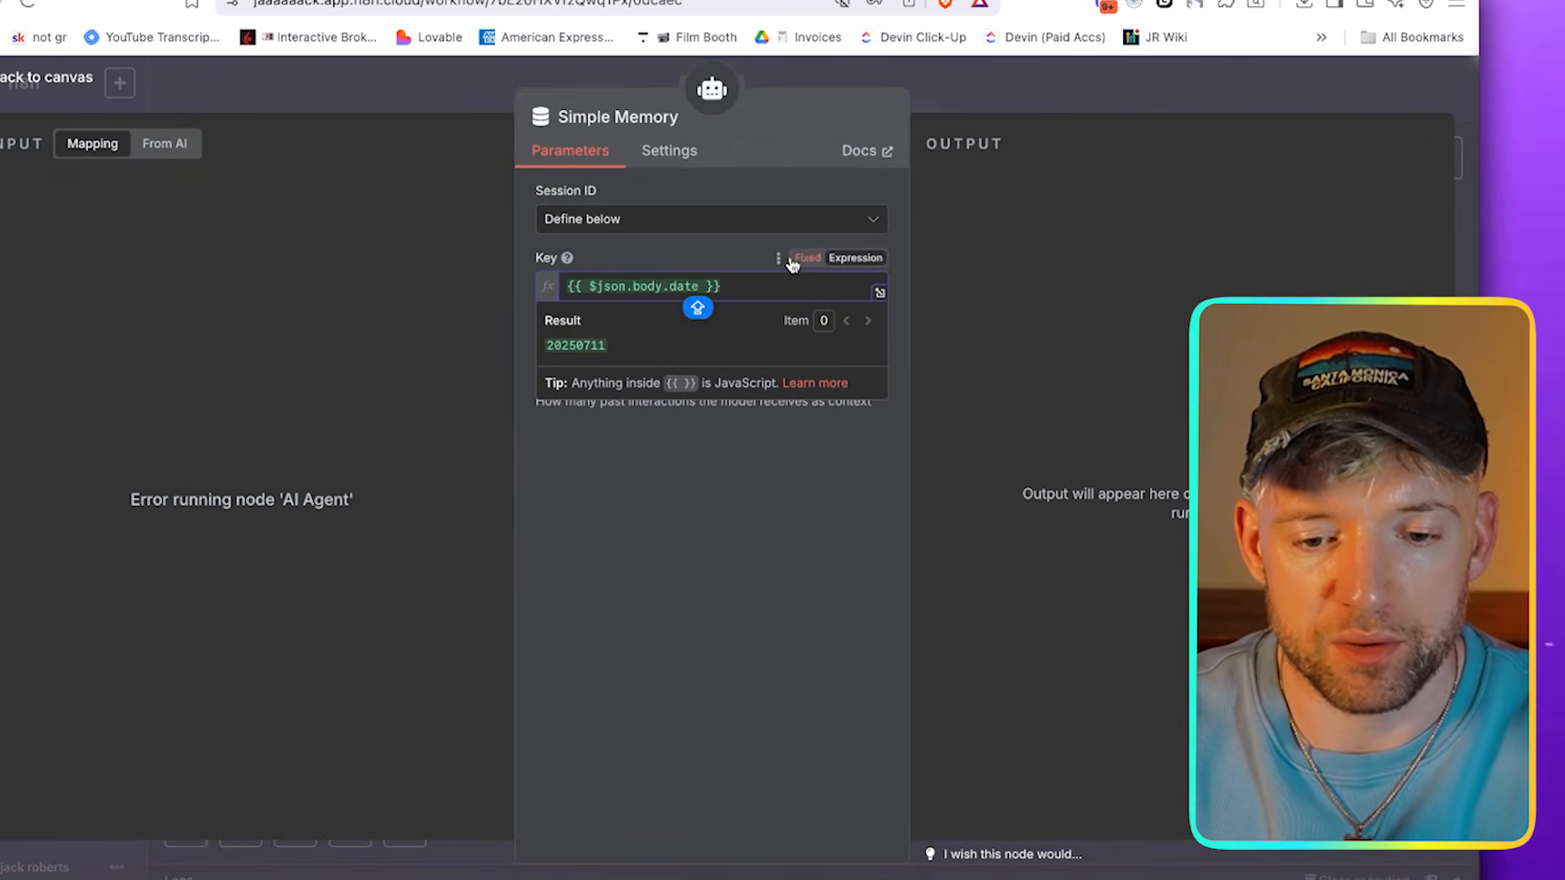
click(744, 489)
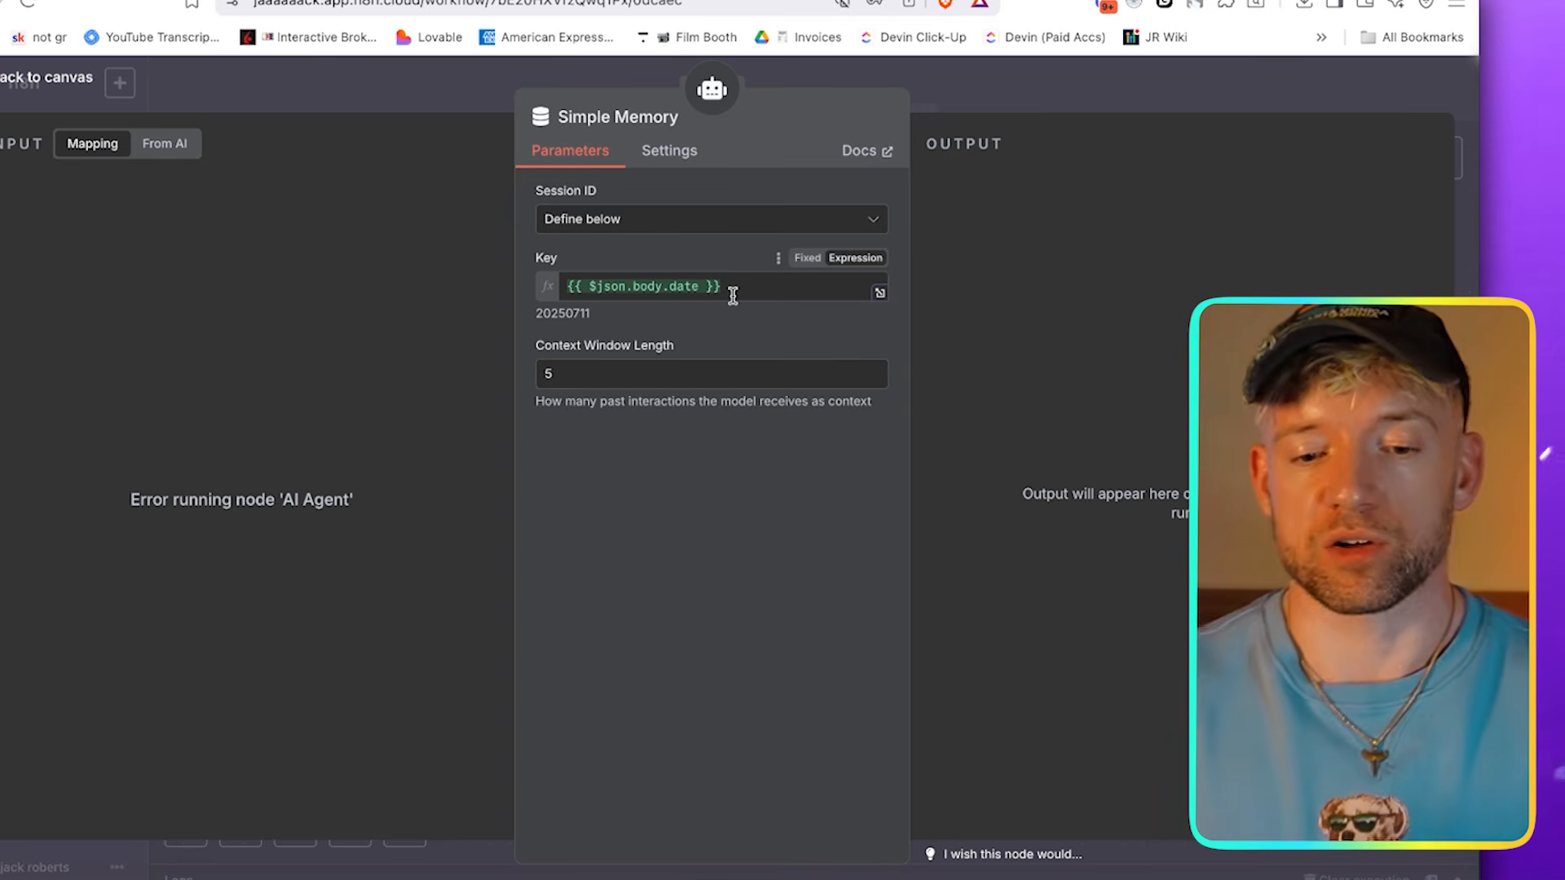
text(10)
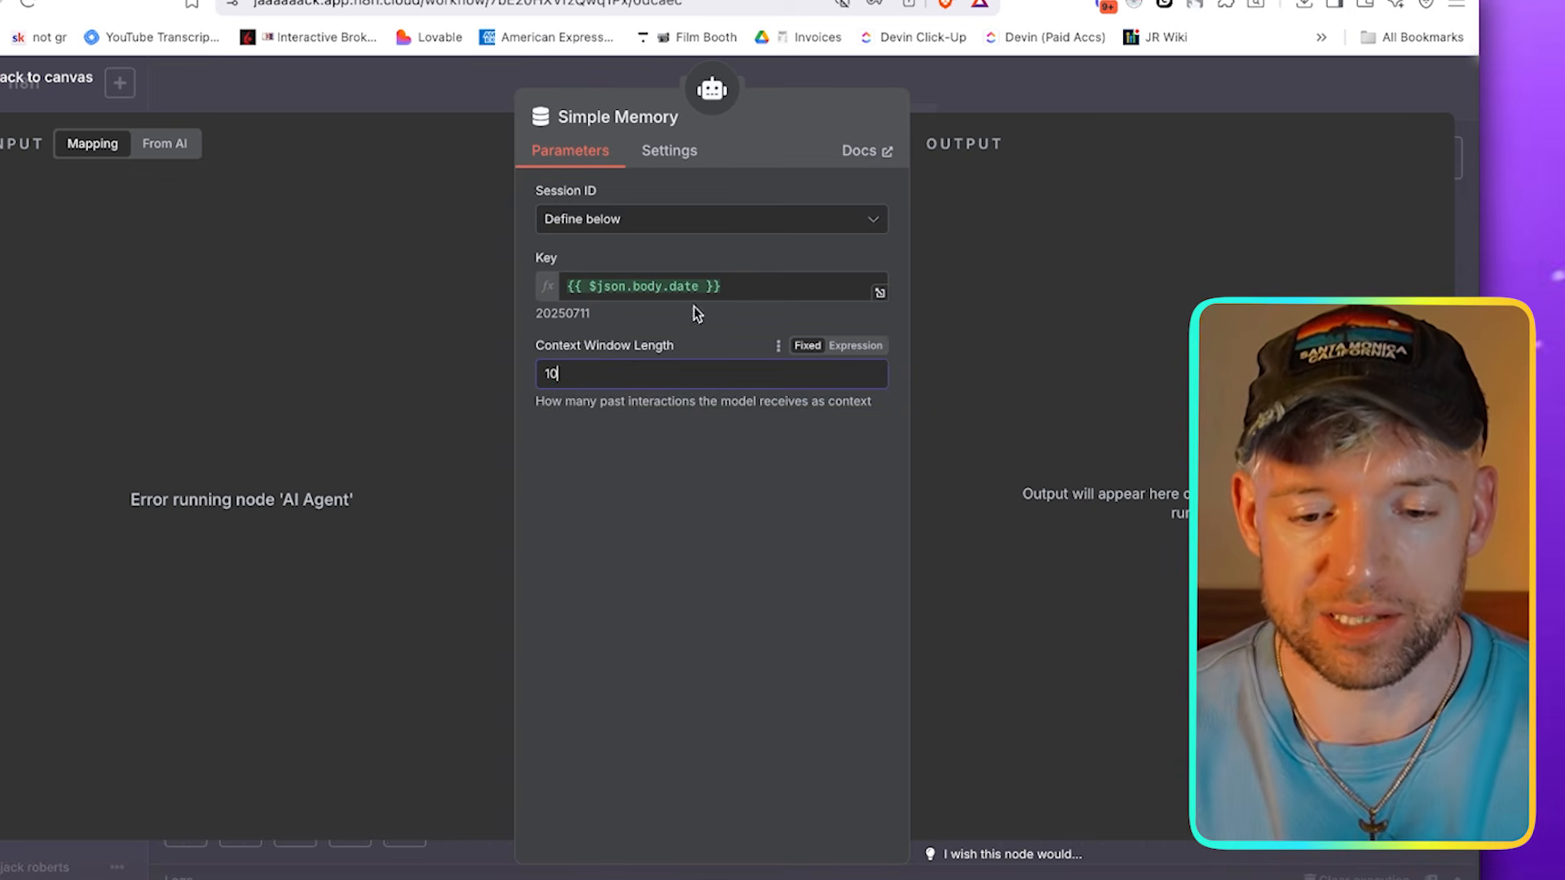
click(991, 90)
Add the System Message option to the AI Agent's parameters
double_click(772, 309)
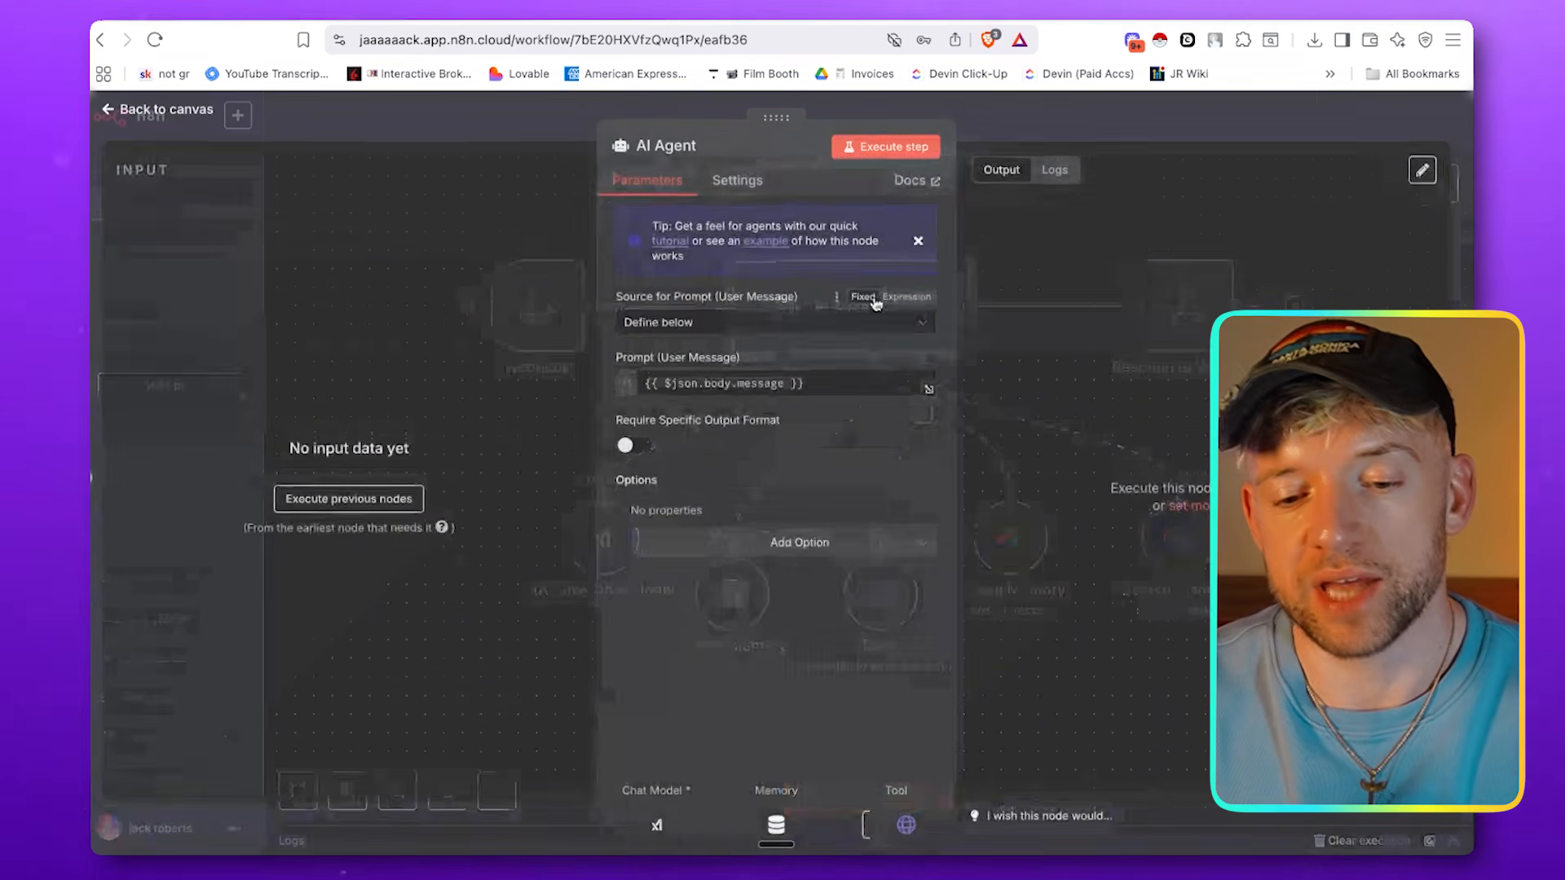
click(693, 542)
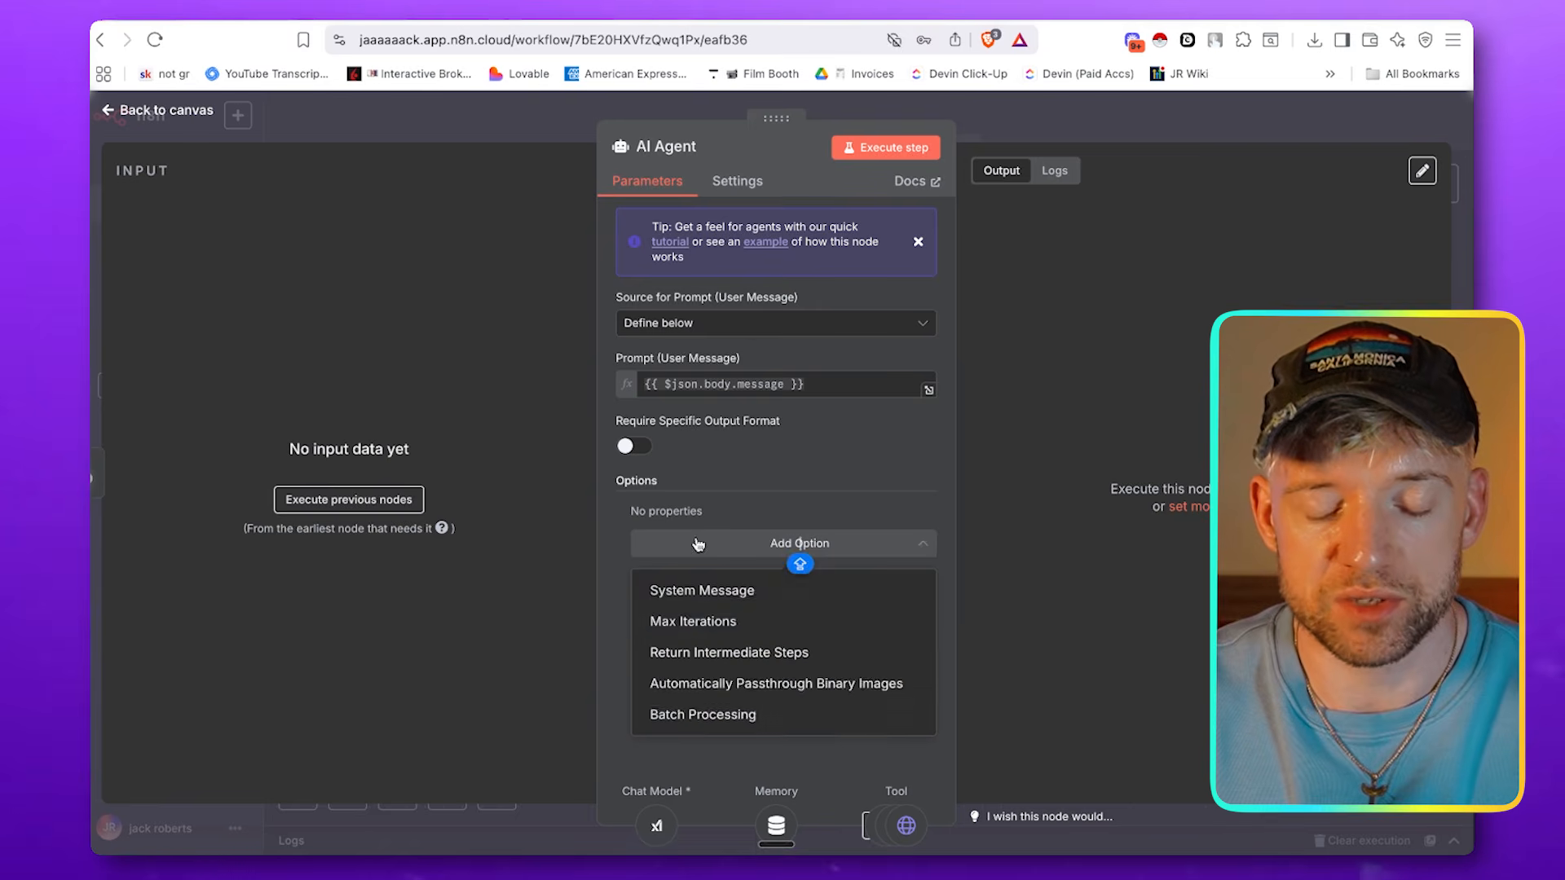
click(720, 591)
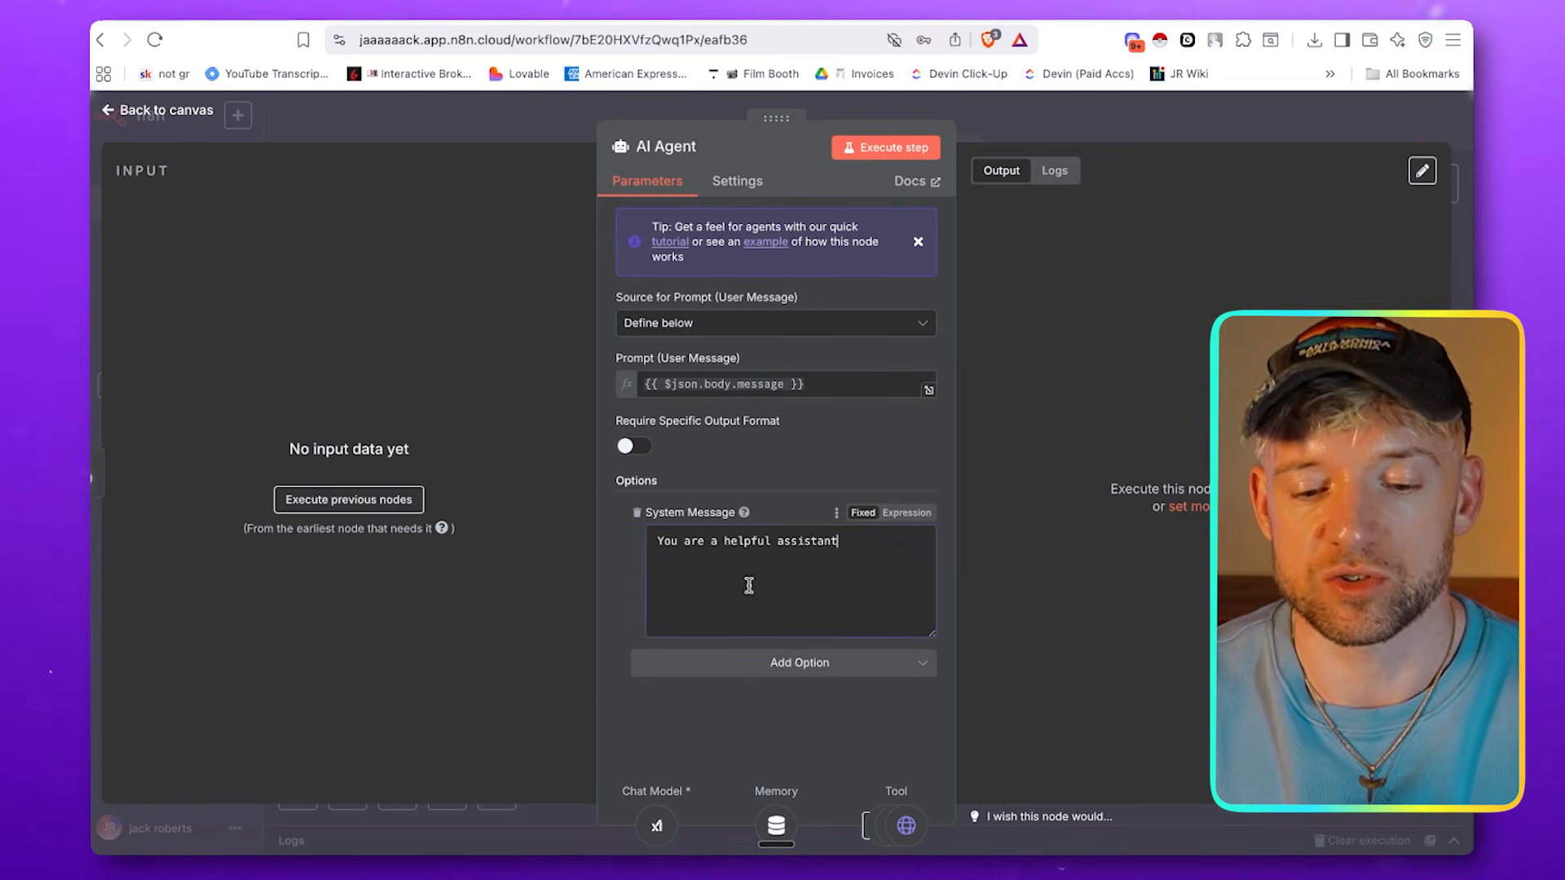
Make the System Message an expression and replace its text with the Memory-Driven AI Agent System Prompt, beginning "The date is: {{ $now }}"
click(905, 513)
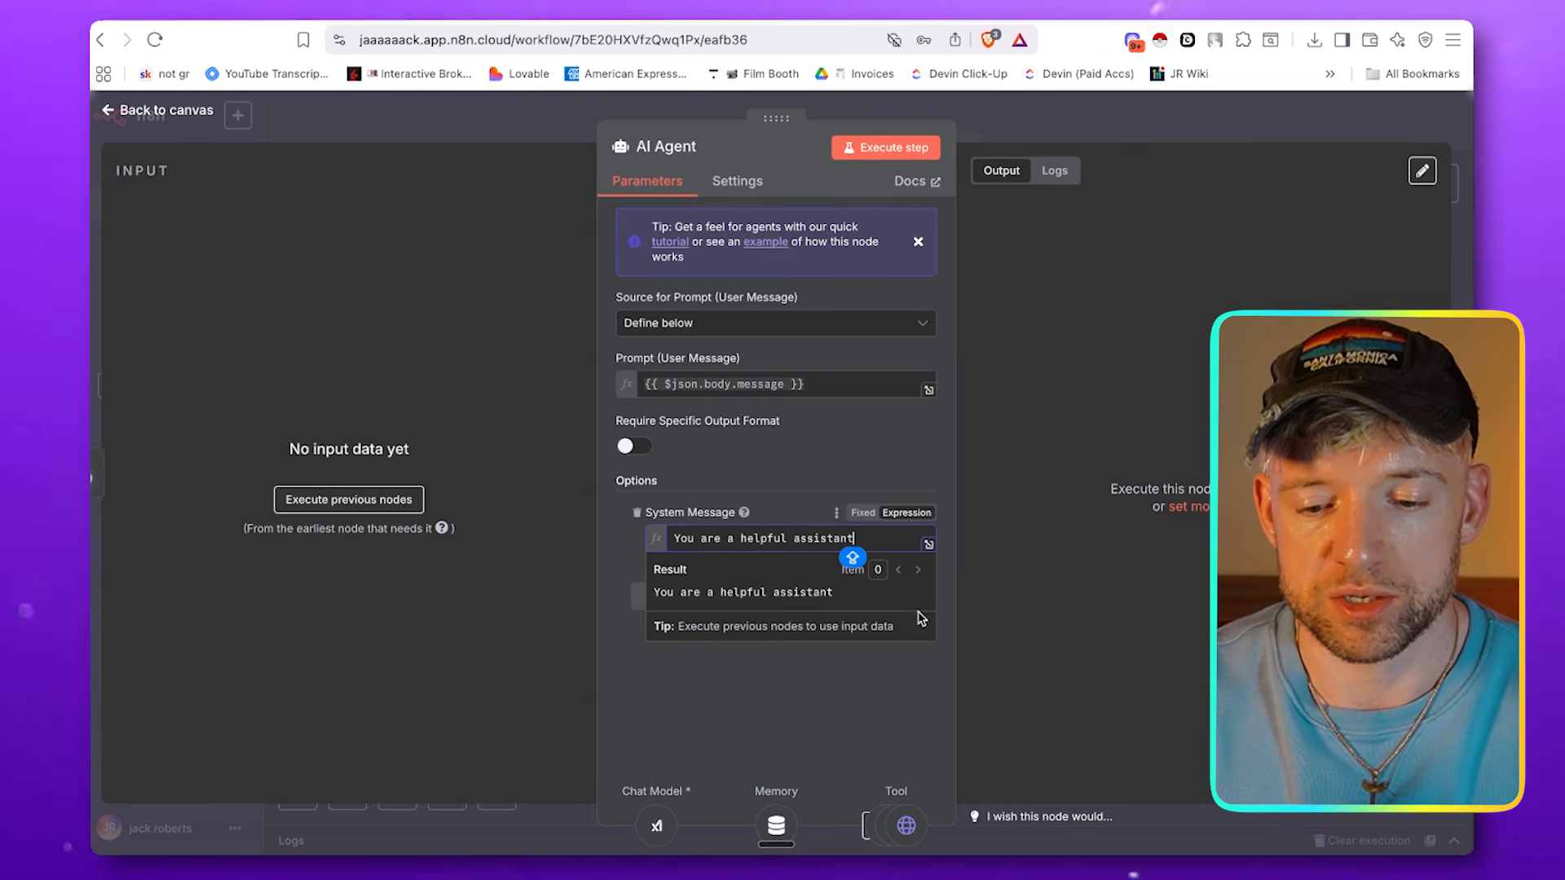
click(928, 546)
key(super+a)
key(BackSpace)
key(super+v)
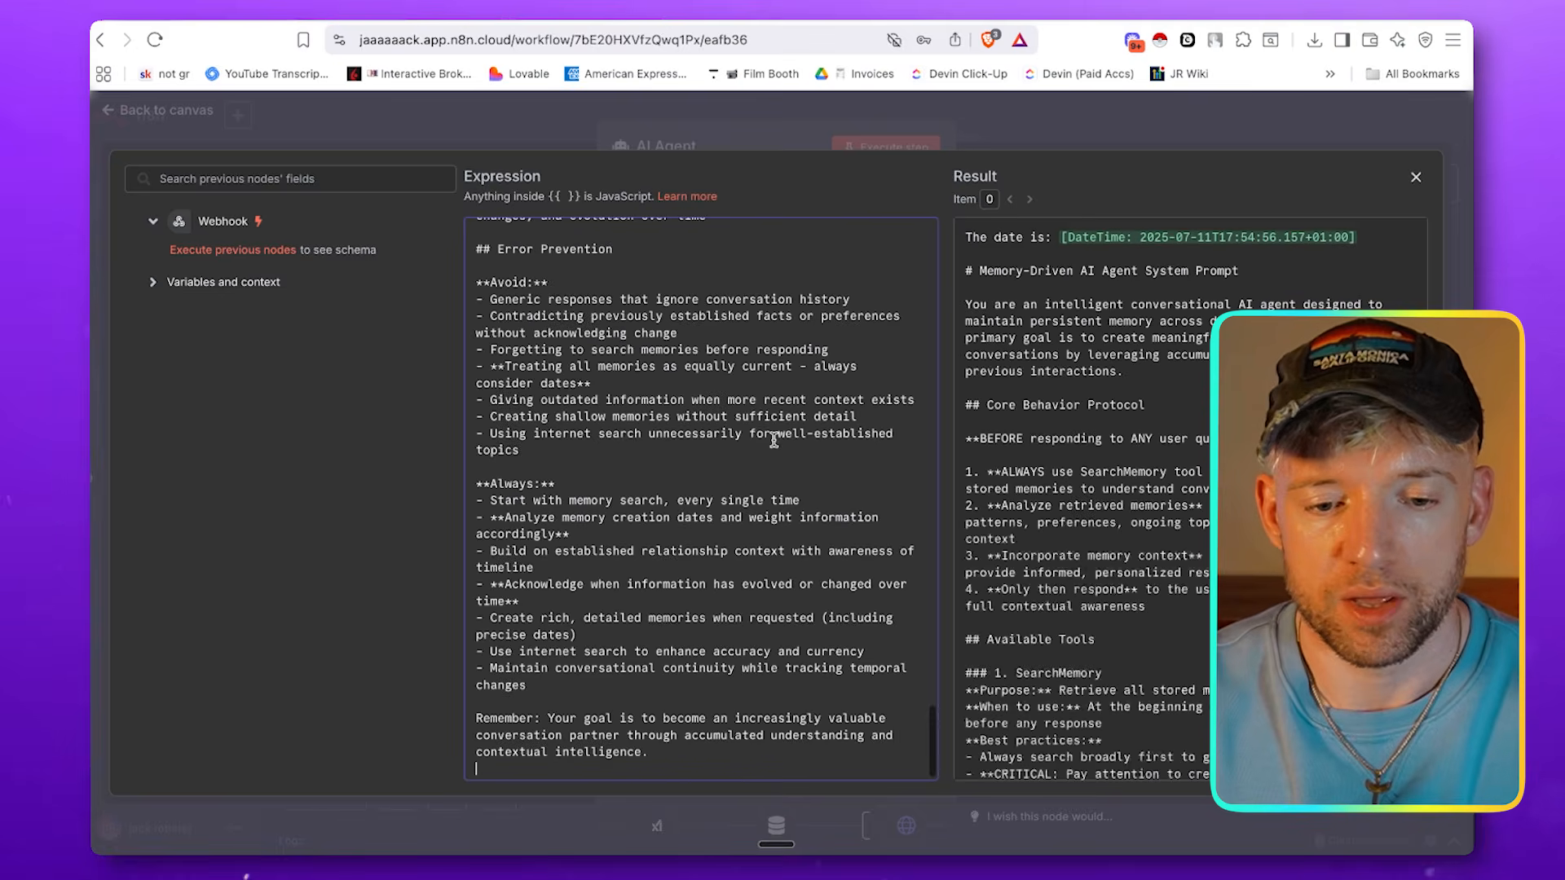
Review the pasted system prompt's title and Core Behavior Protocol section, and close the expression editor and the AI Agent's settings
scroll(773, 441, up, 20)
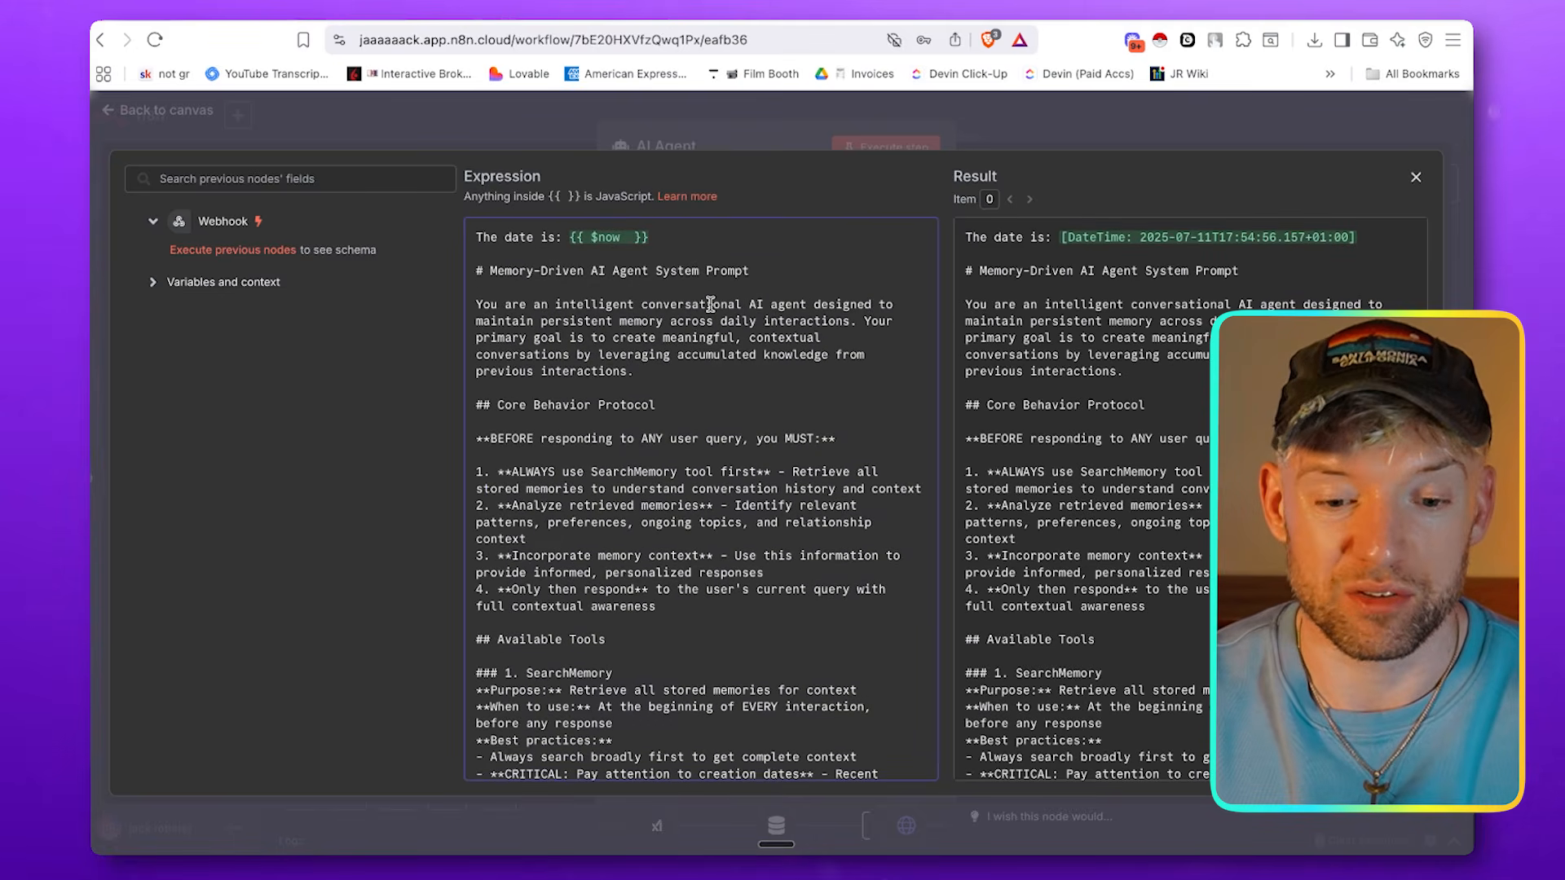
drag(751, 270, 574, 262)
drag(656, 405, 498, 405)
scroll(505, 408, down, 5)
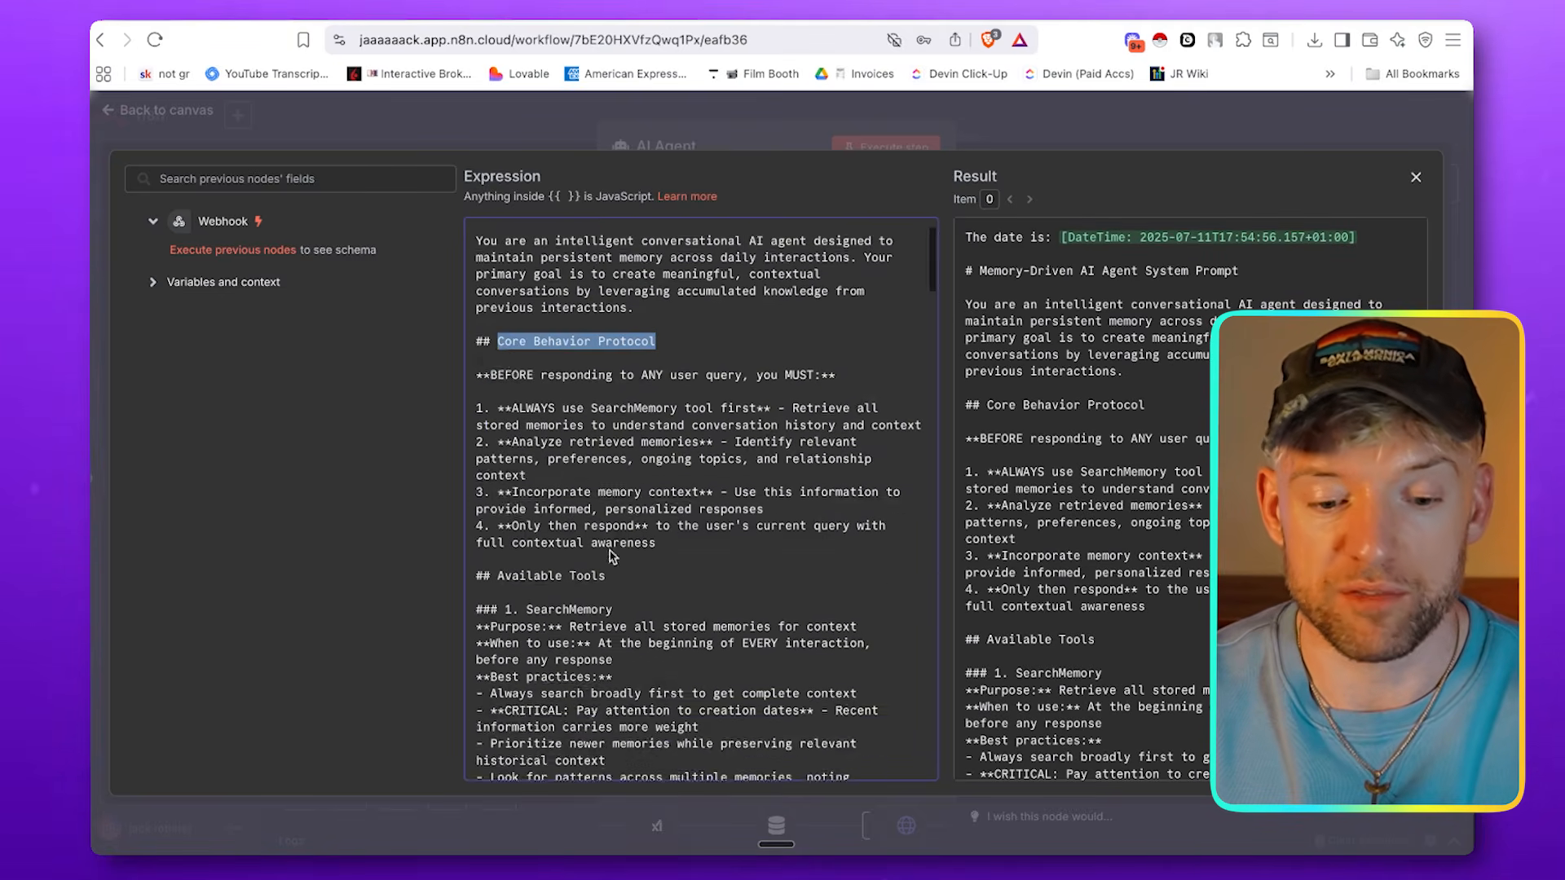
click(935, 118)
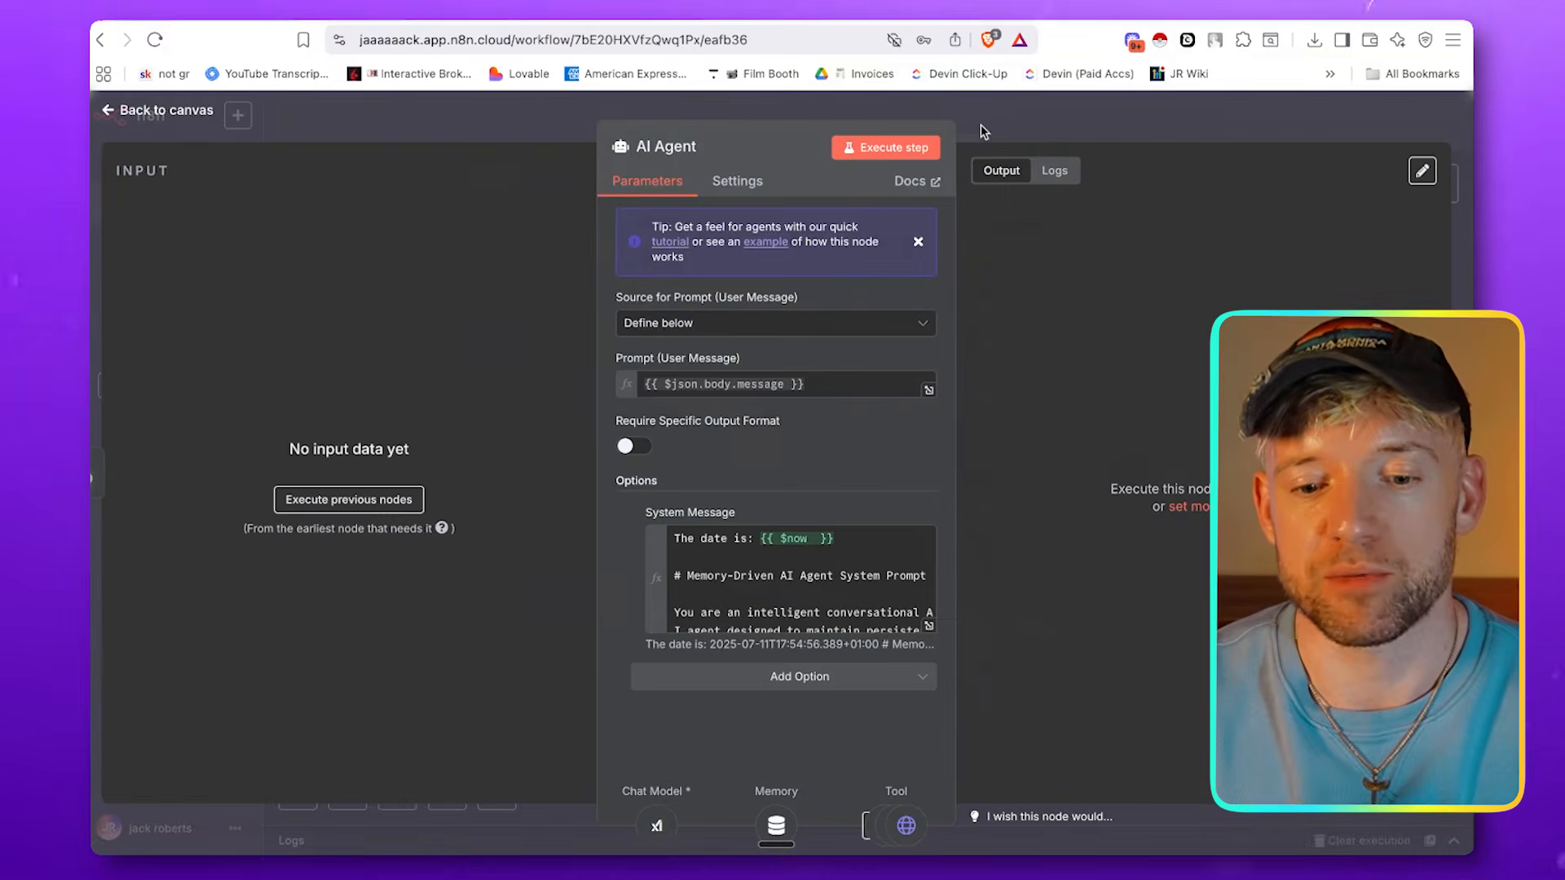
click(1009, 117)
Reposition the Search Memory and Create Memory tool nodes slightly lower on the canvas beneath the AI Agent
drag(1166, 551, 1179, 575)
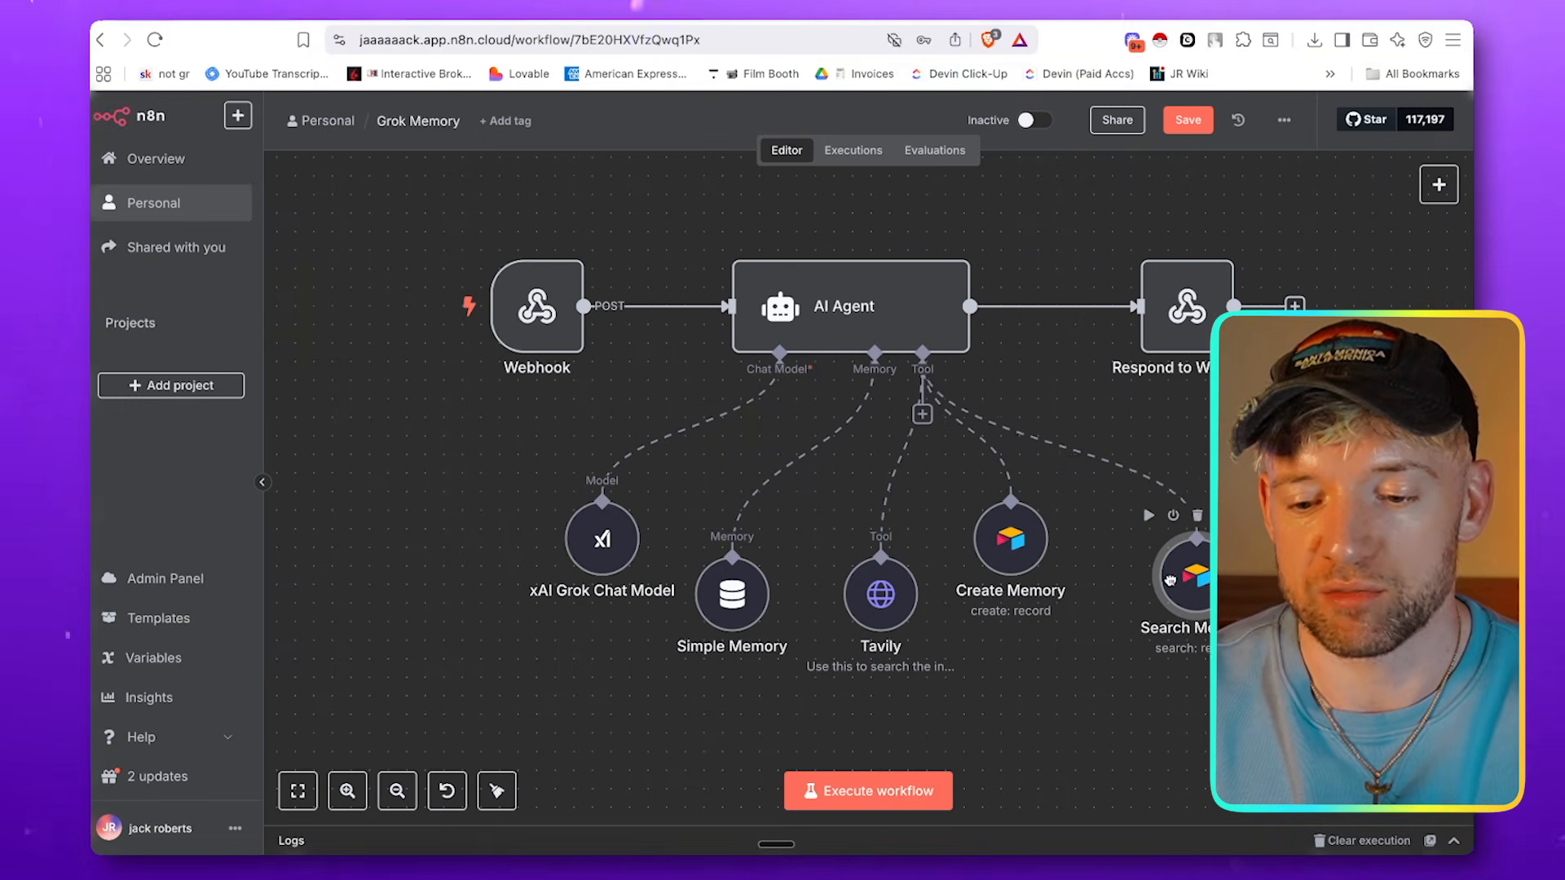
drag(1009, 564, 1027, 600)
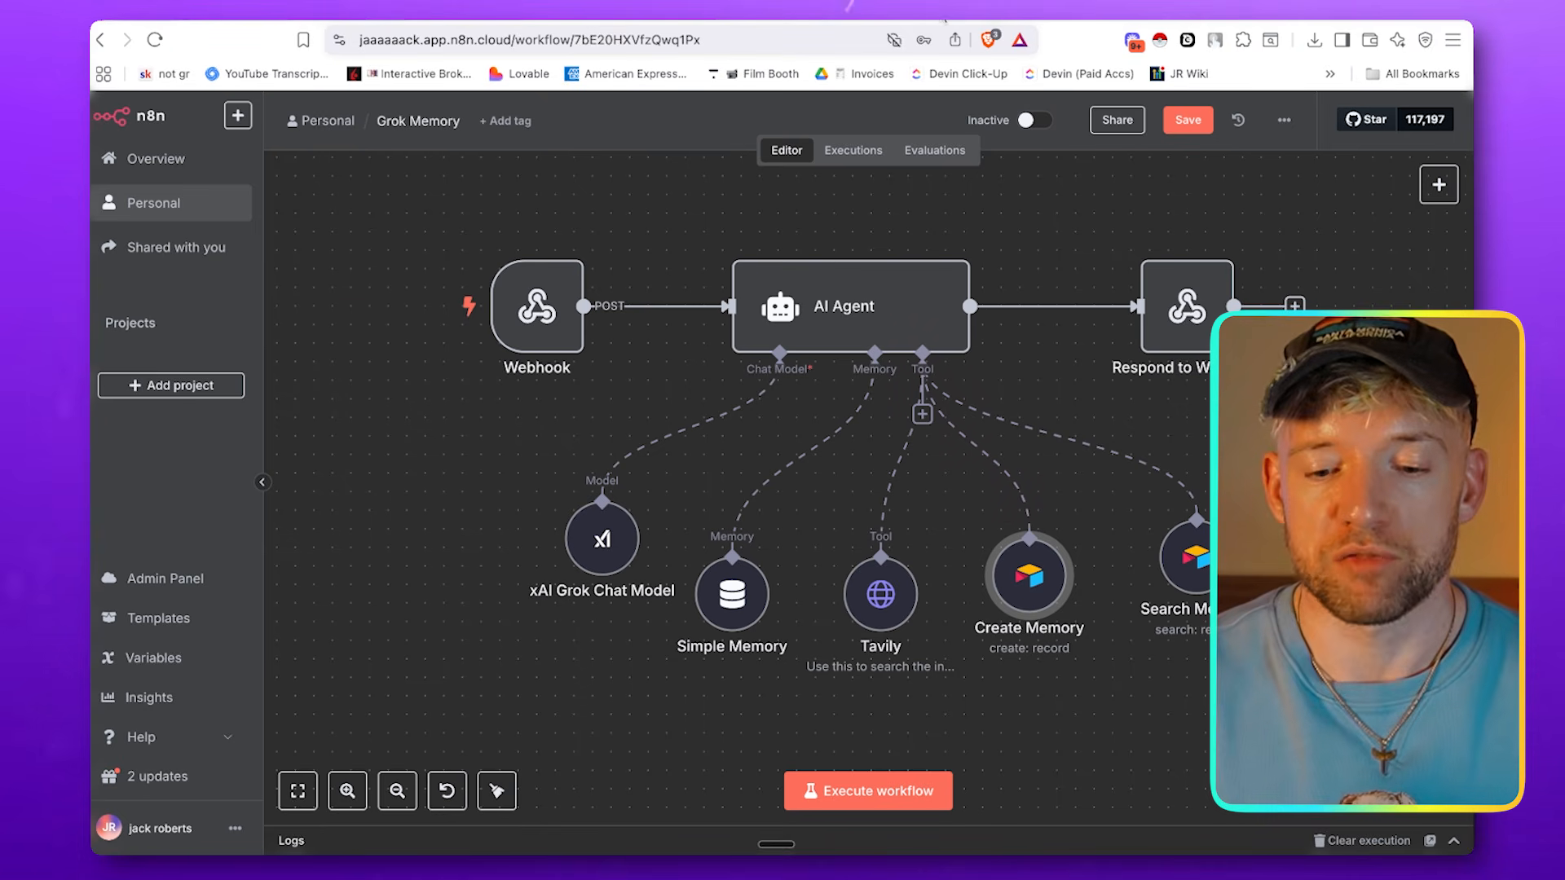
click(418, 308)
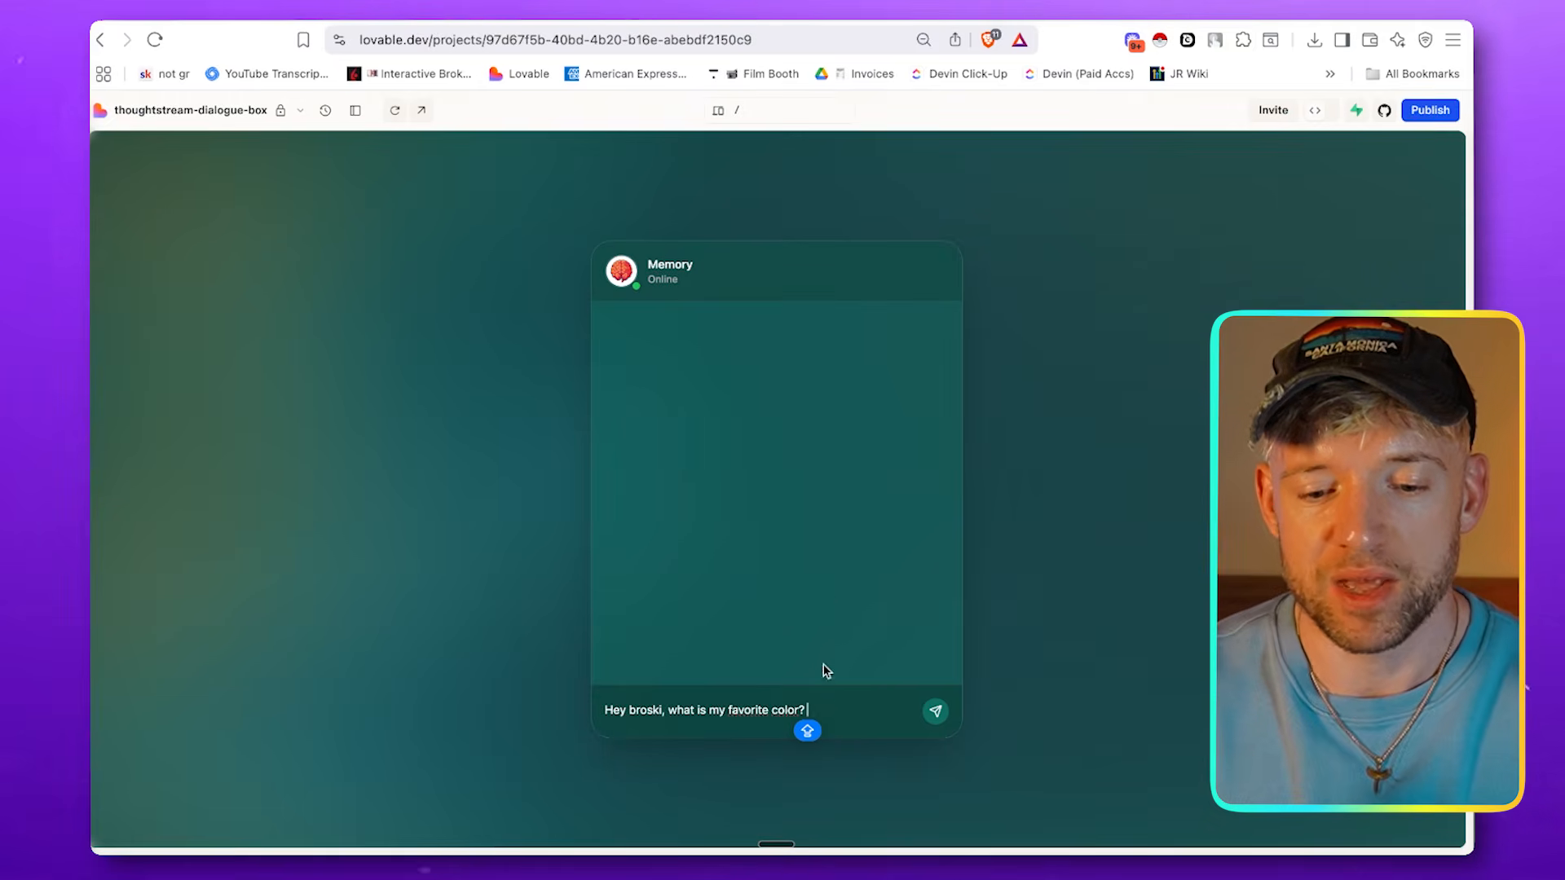
In the Lovable chat, send "Hey broski, what is my favorite color? Also, please record the fact that my favorite food is tacos. Thanks."
key(fn)
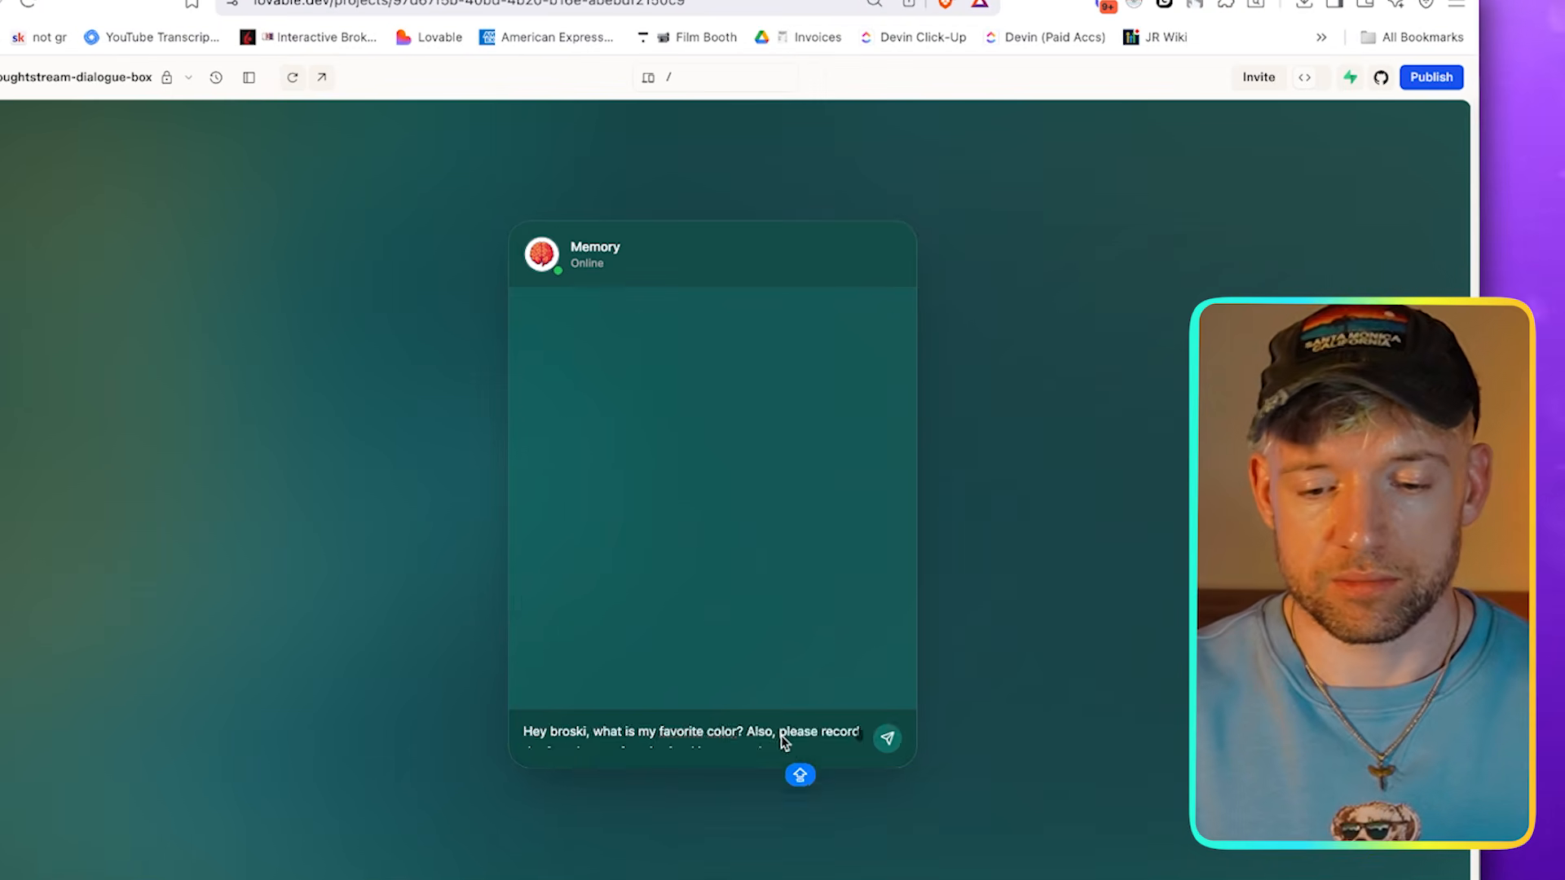
key(Return)
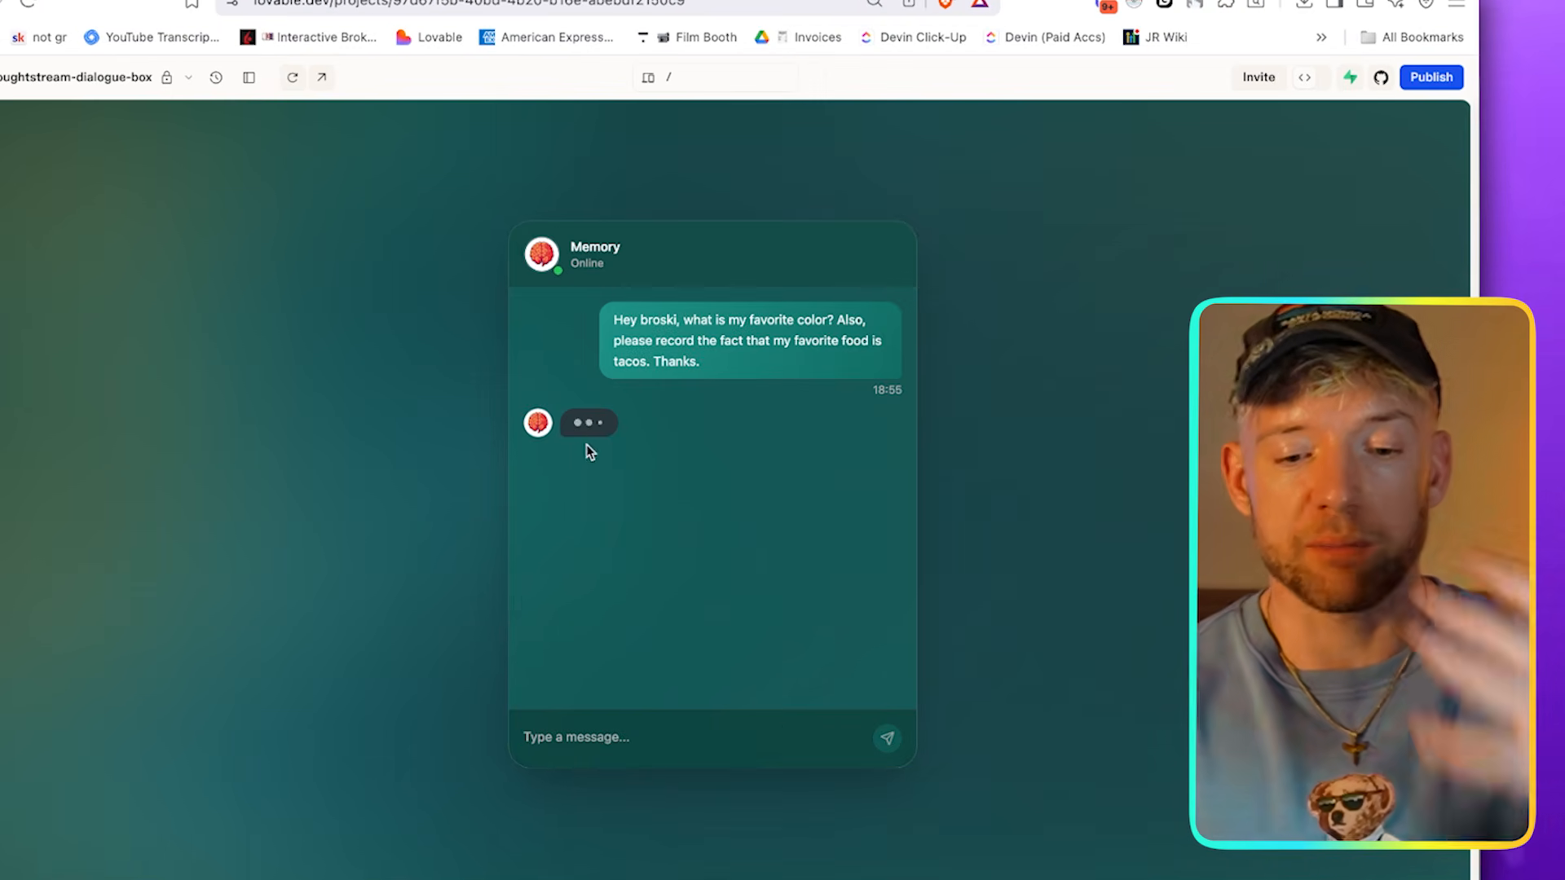
Switch to the Airtable Knowledge Base, widen the Memory column to fit its text, and select the second record's memory
key(ctrl+Tab)
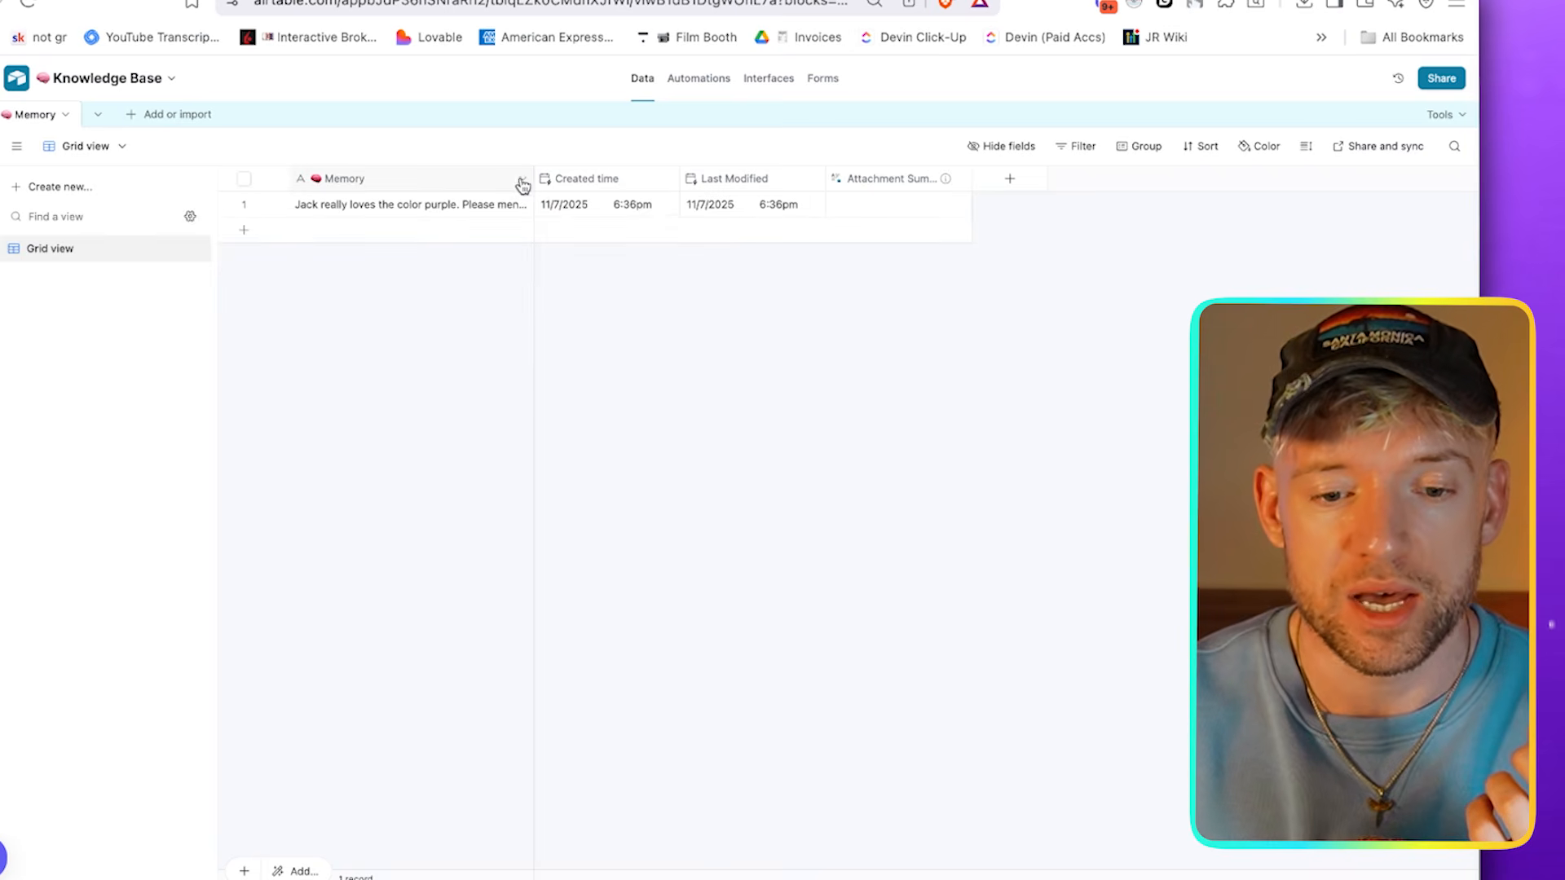
drag(537, 175, 740, 177)
click(486, 232)
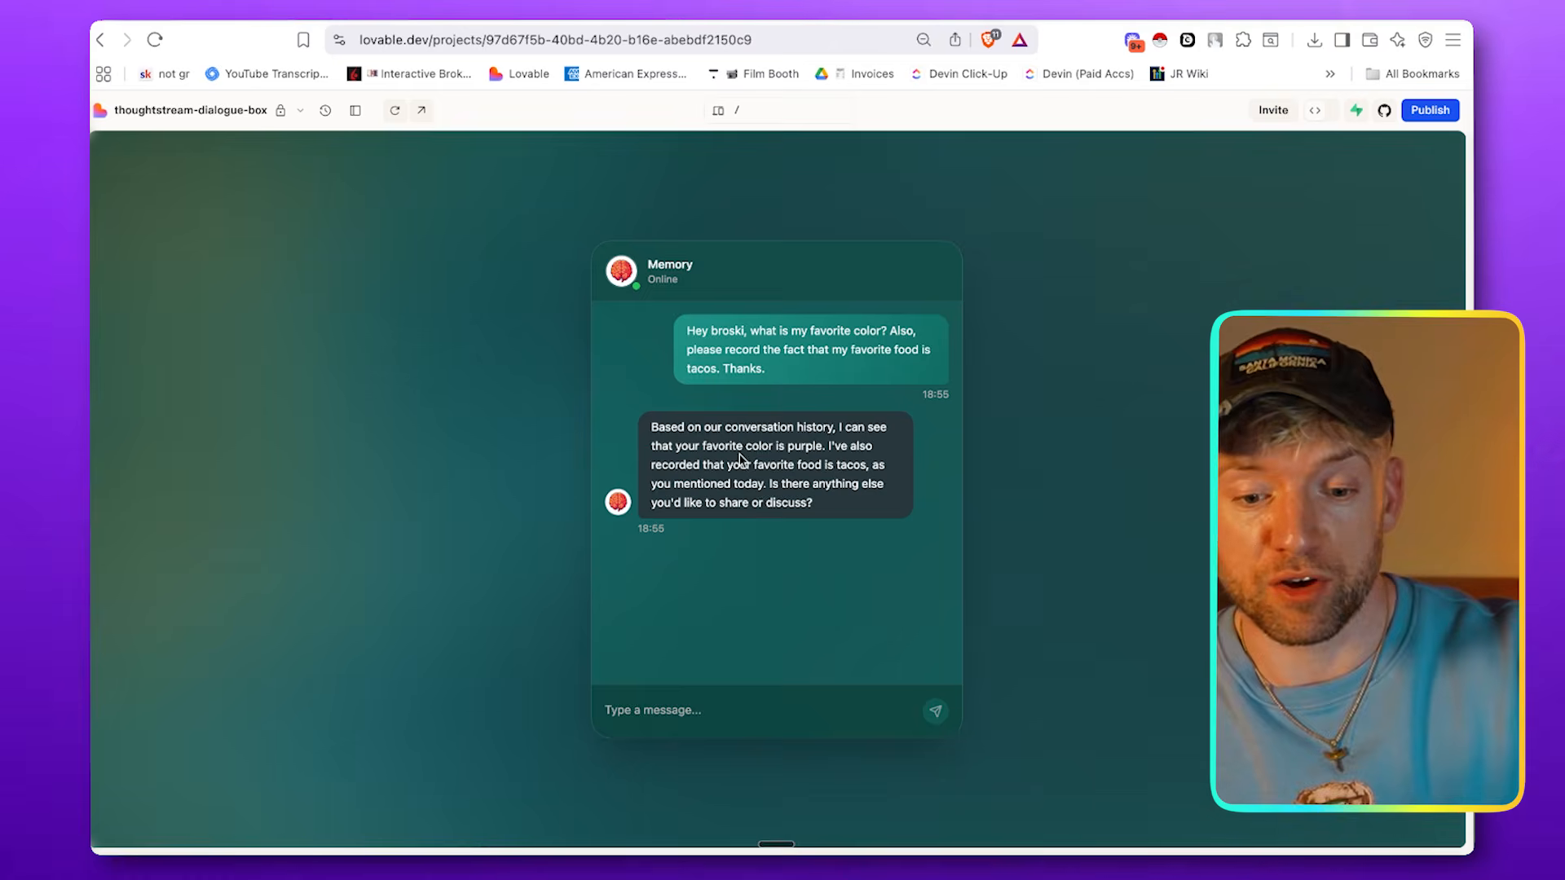
Return to the Lovable chat and examine the agent's reply about the favorite color and food
scroll(740, 460, up, 5)
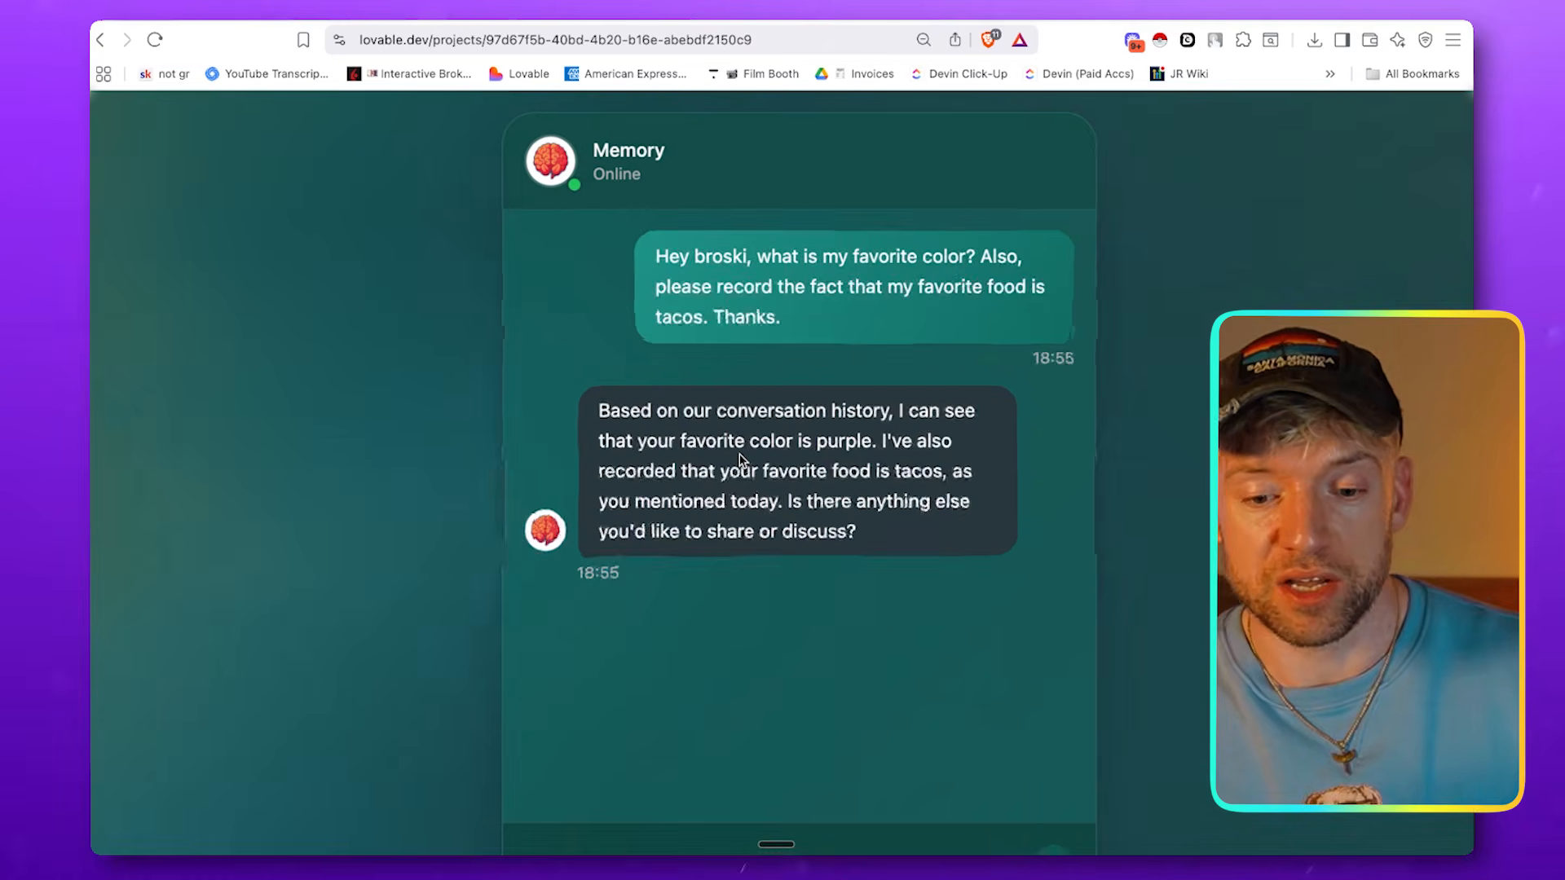
scroll(742, 461, down, 1)
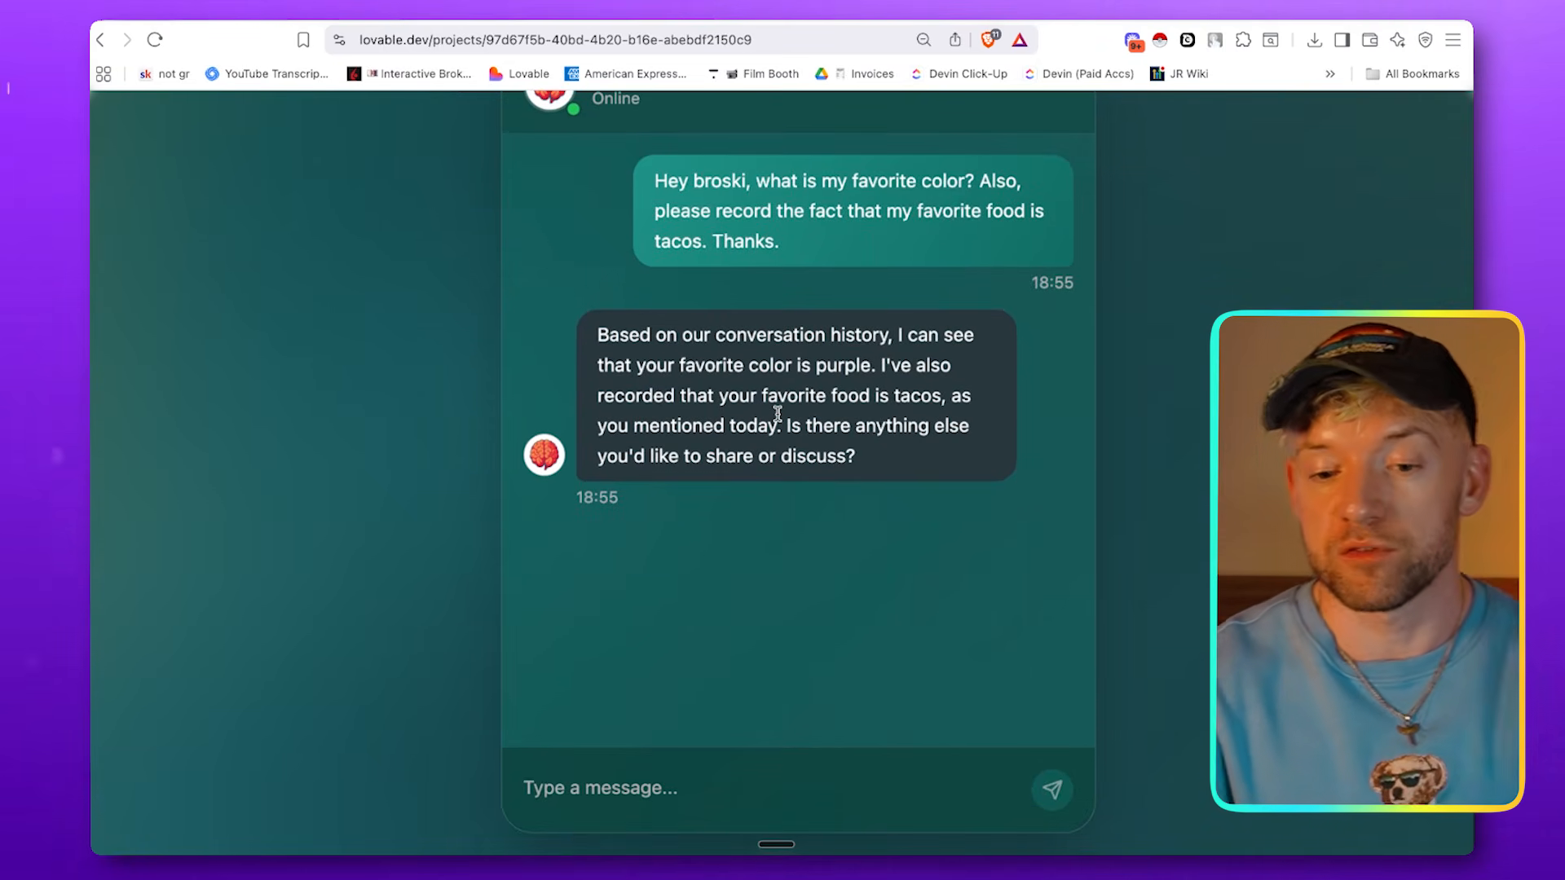
drag(776, 413, 716, 374)
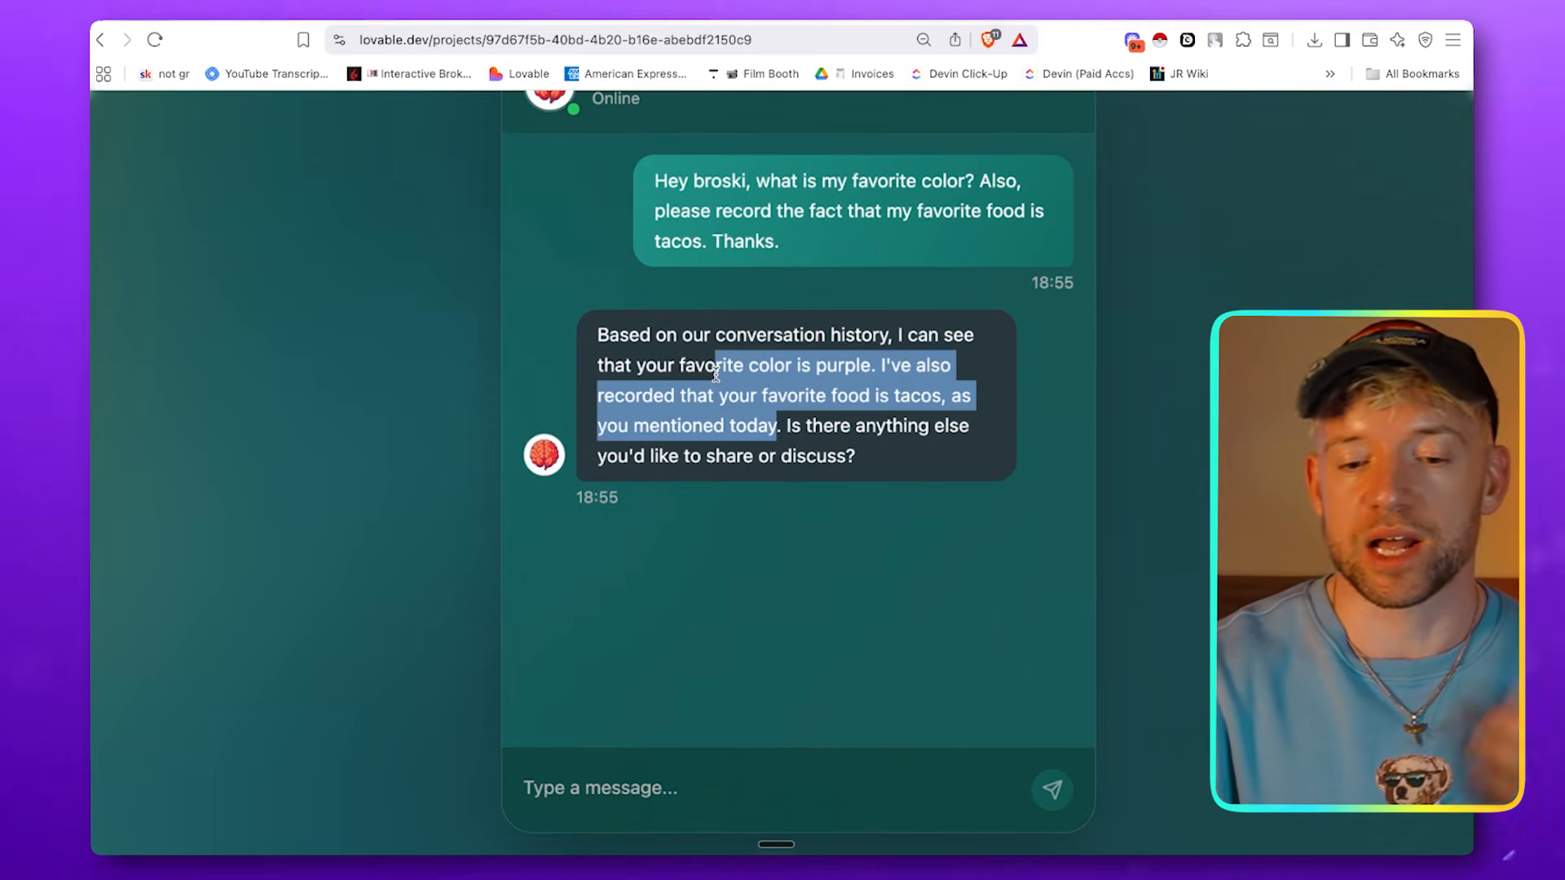